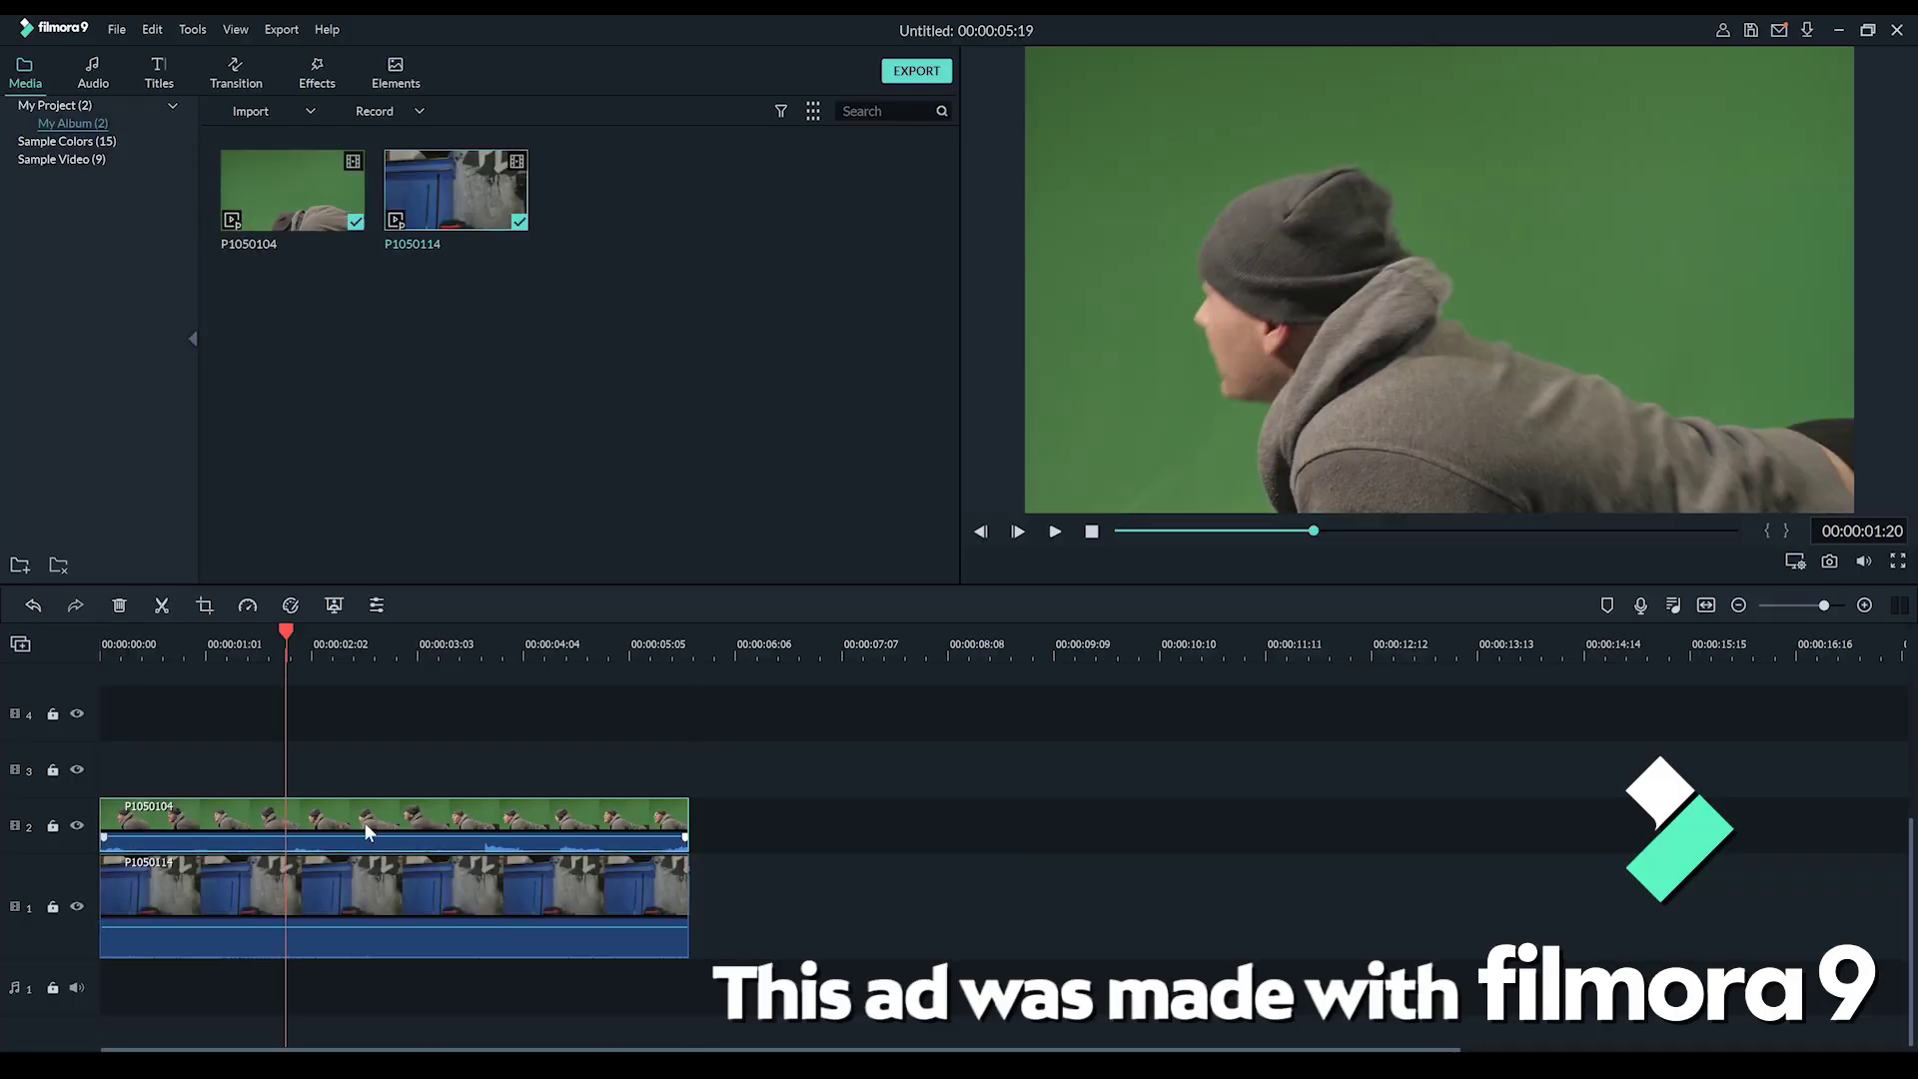
Turn on Chroma Key for the top green-screen clip, with Offset 61 and Tolerance 48
click(335, 606)
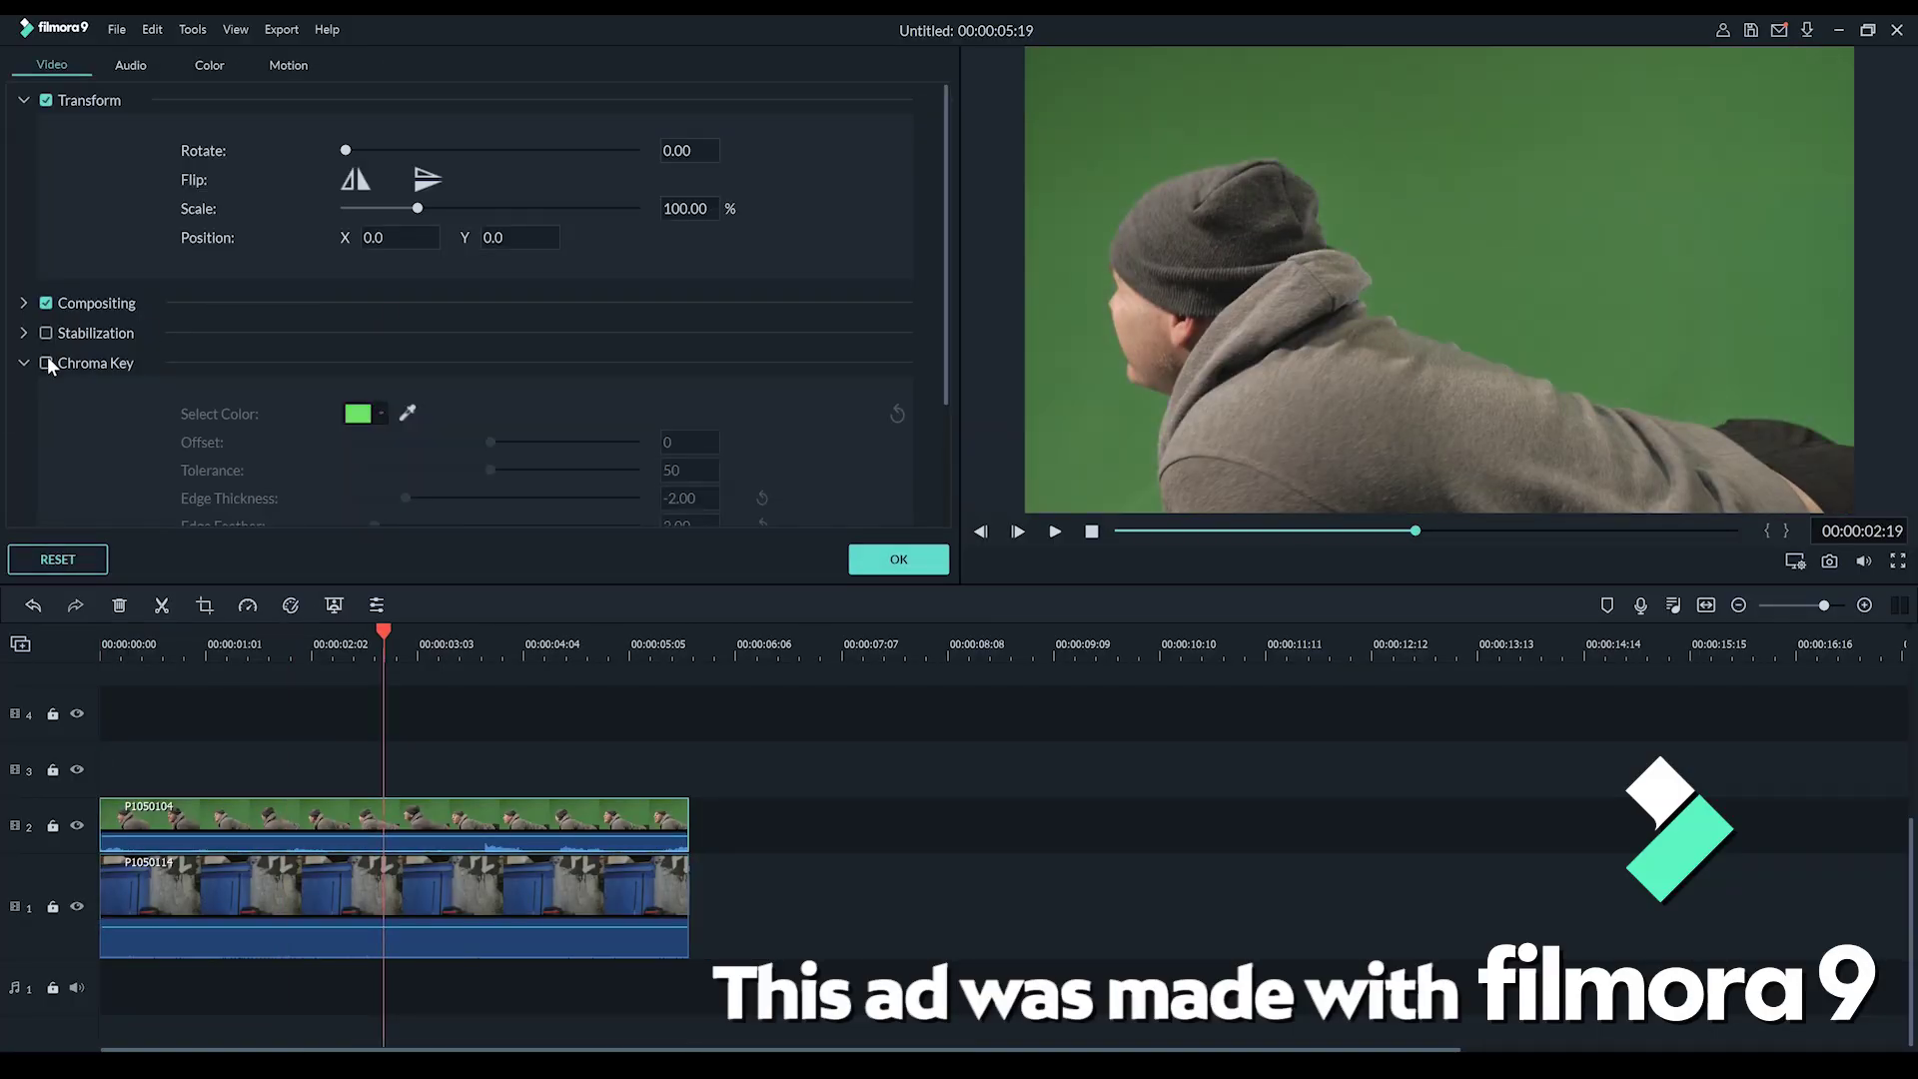
drag(491, 441, 578, 442)
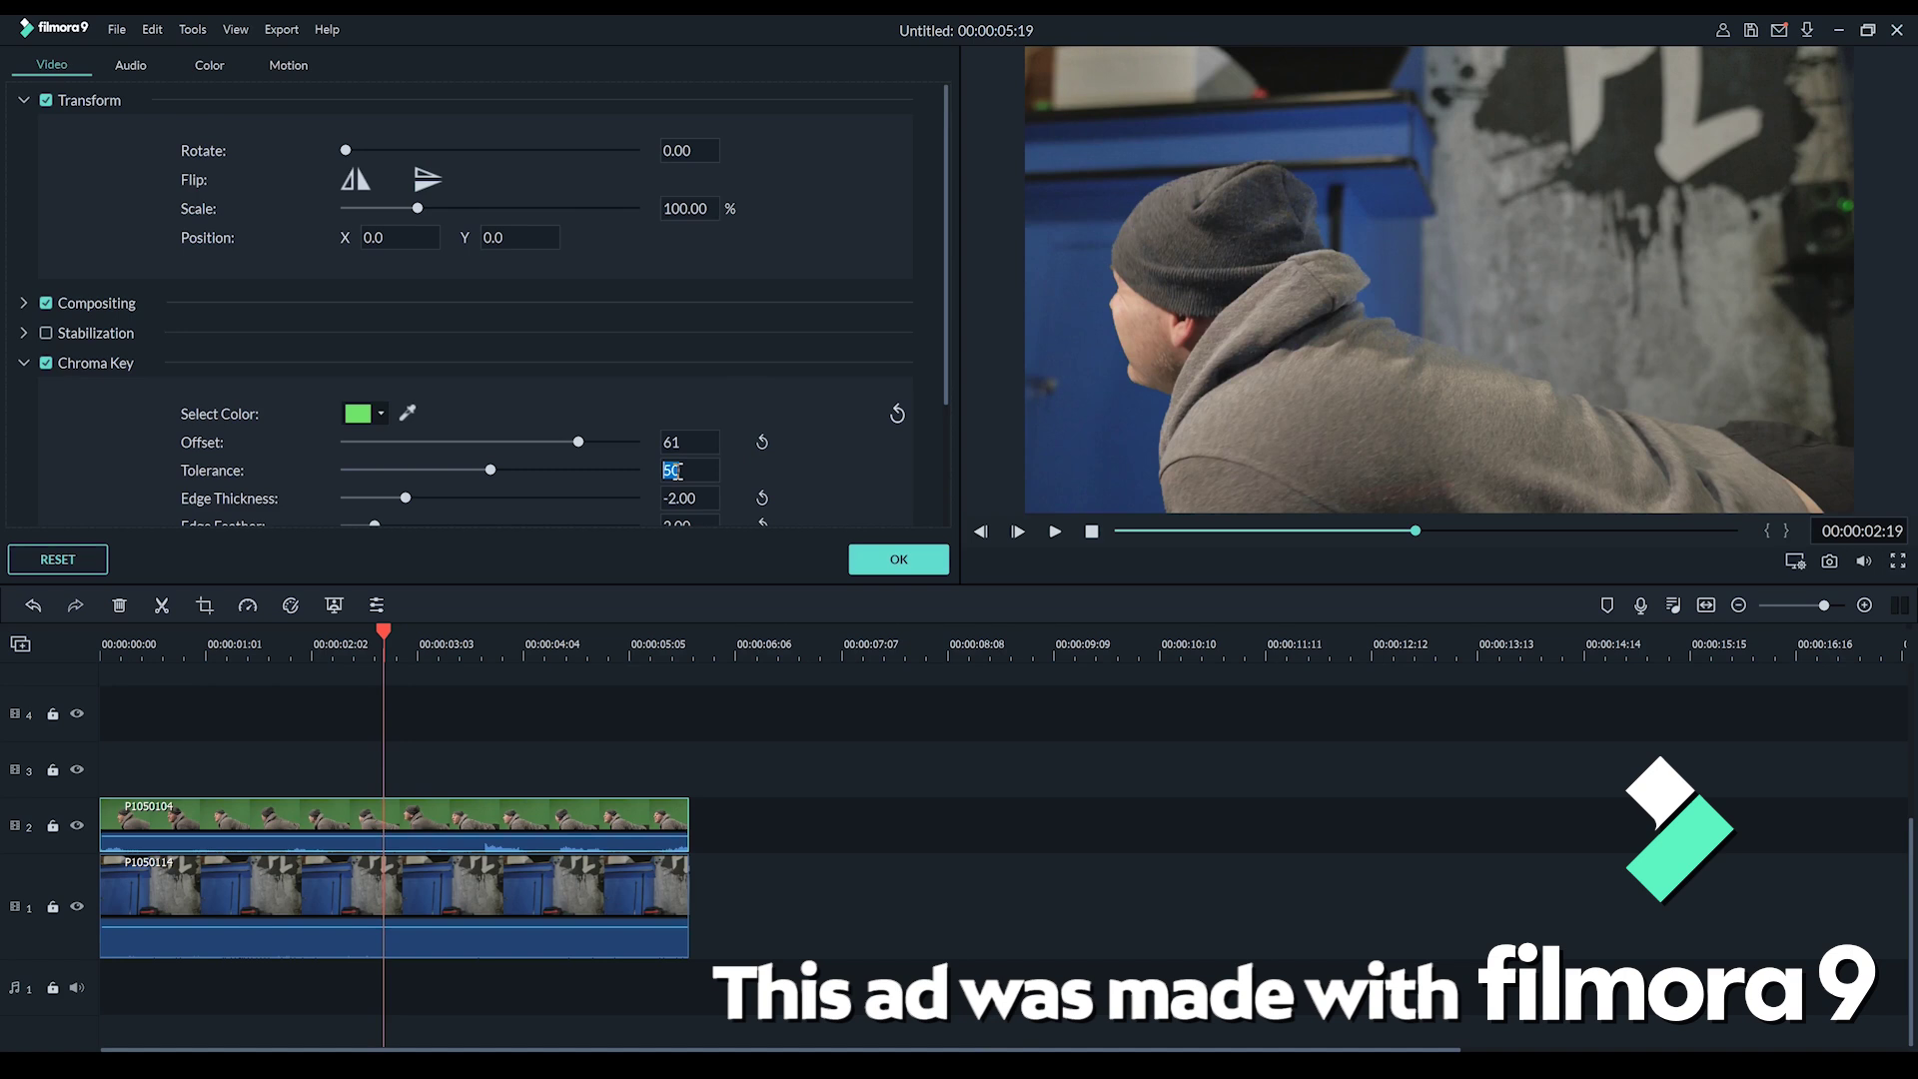
scroll(682, 463, down, 1)
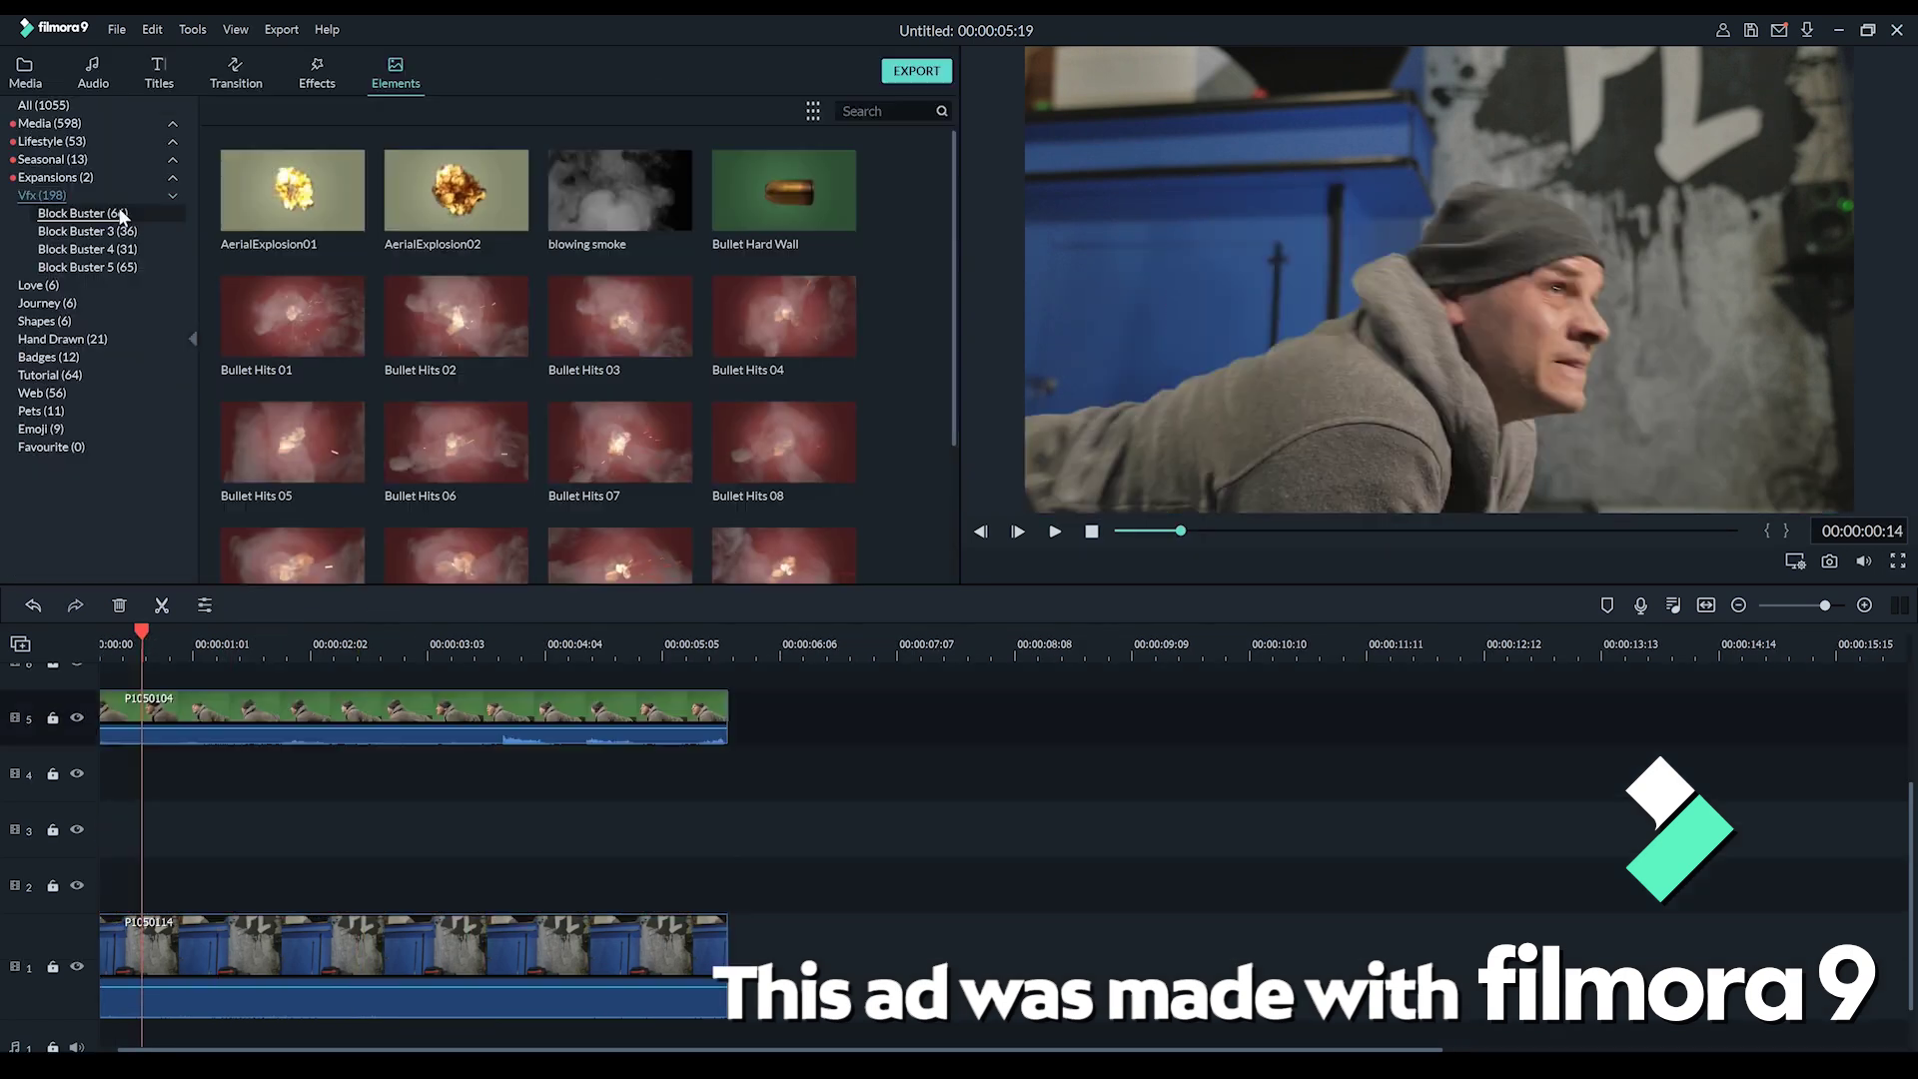
Drop the Destruction - 03 element onto track 2 and play back the result
drag(639, 219, 152, 892)
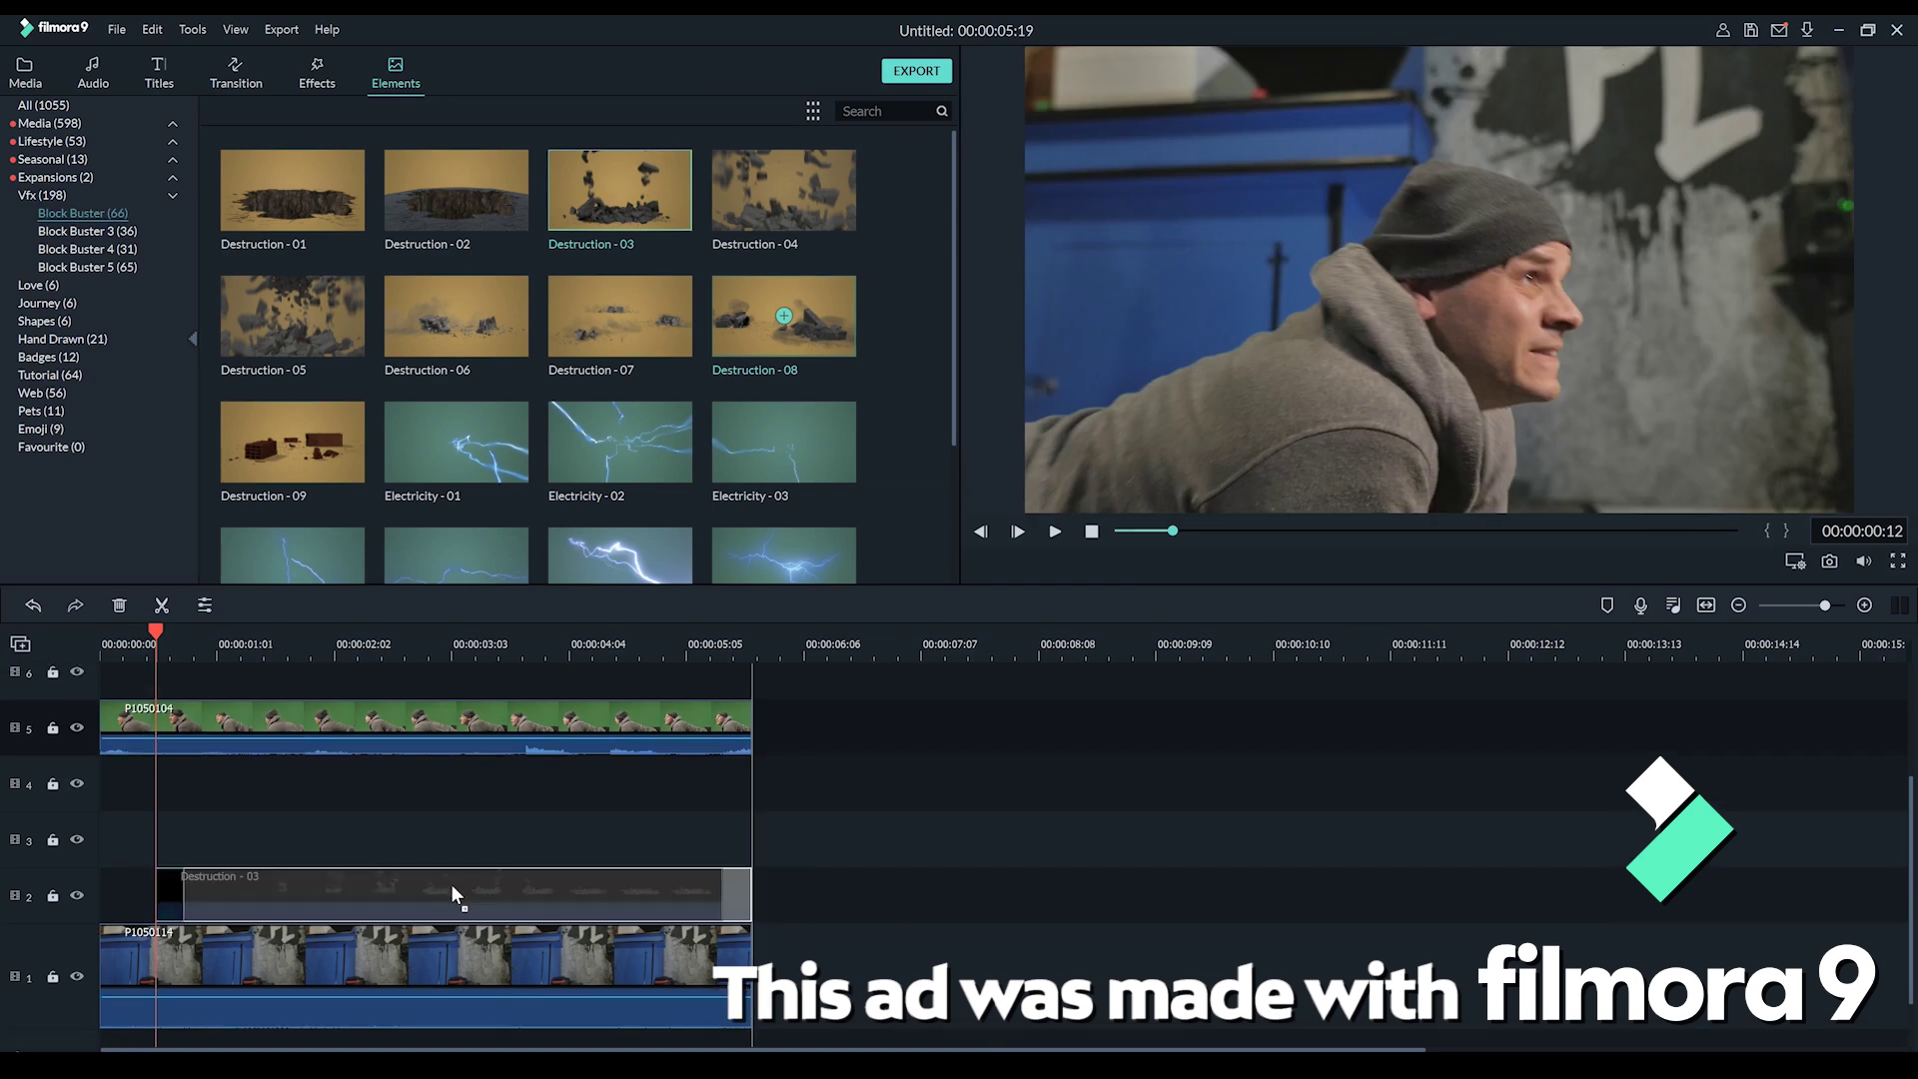
click(1054, 531)
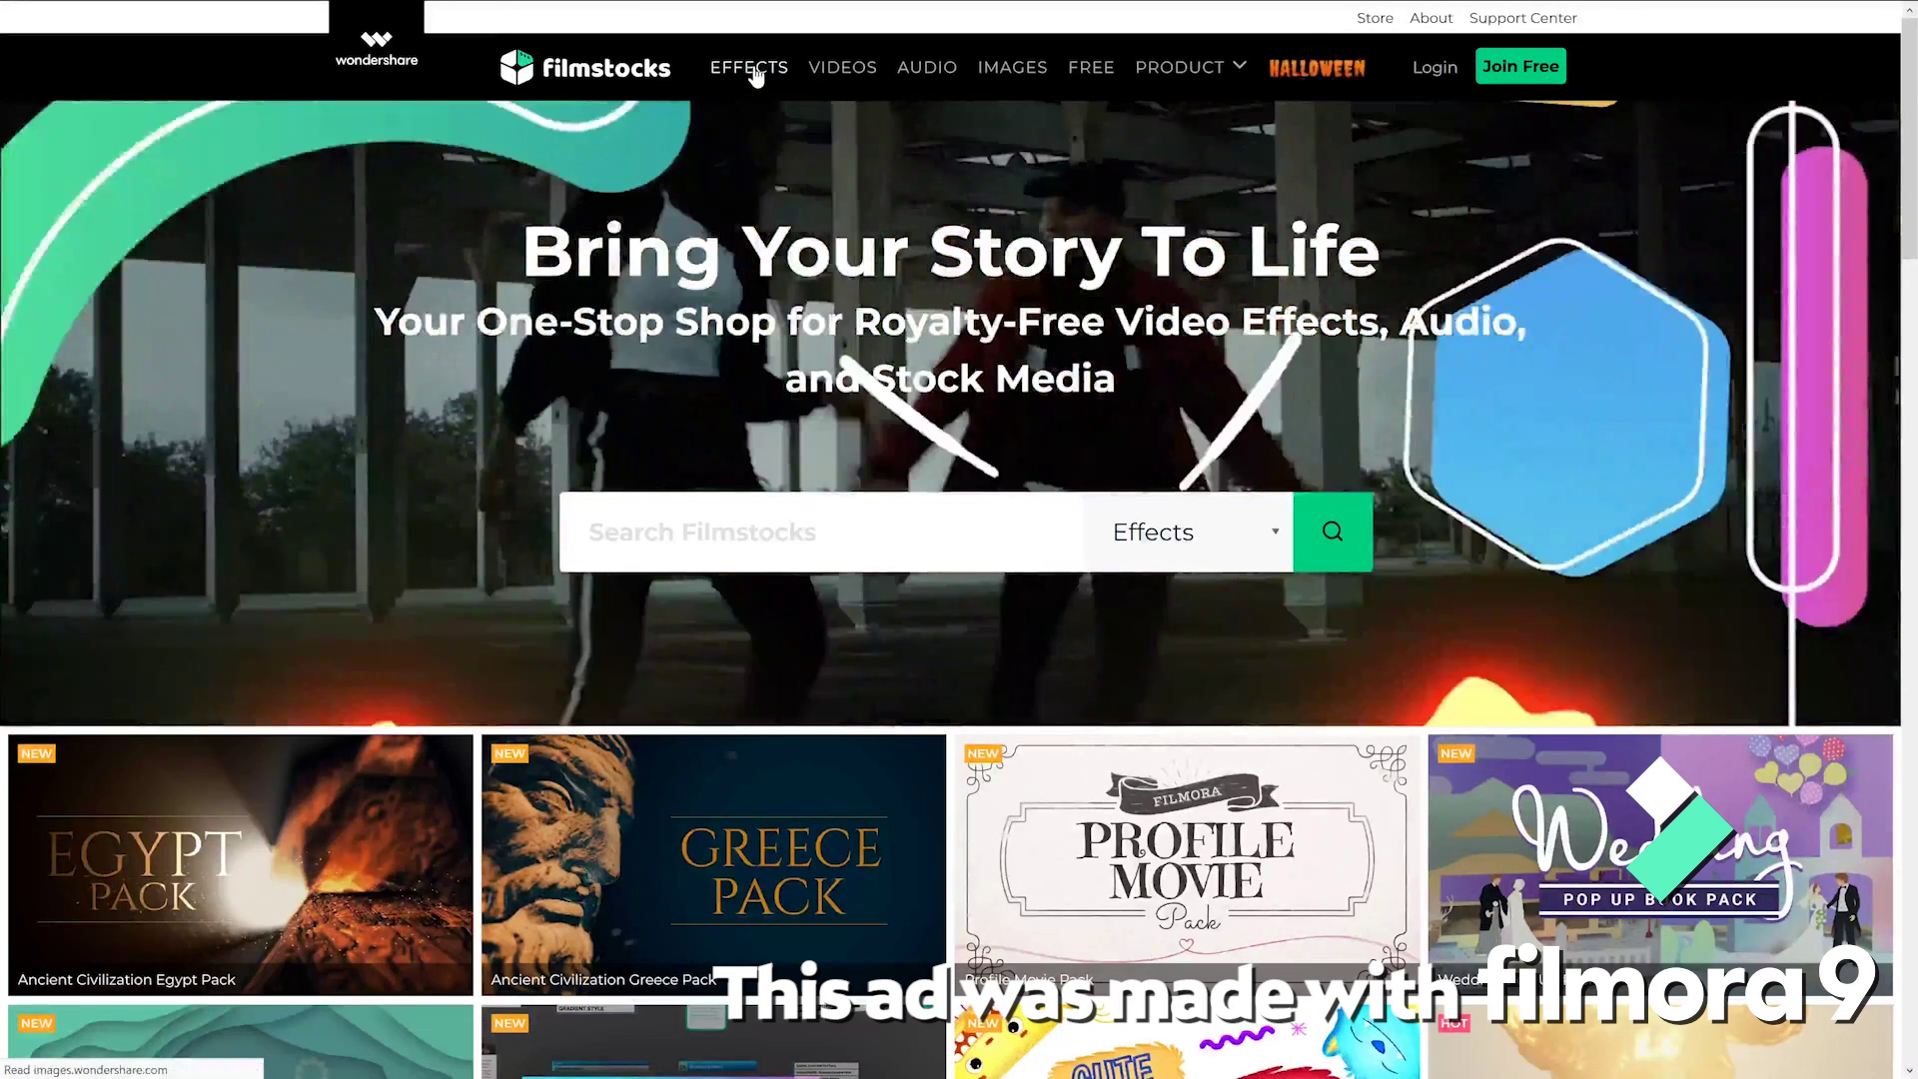
Browse the Filmstocks Effects, Videos and Audio sections, finishing on the Images page
click(755, 72)
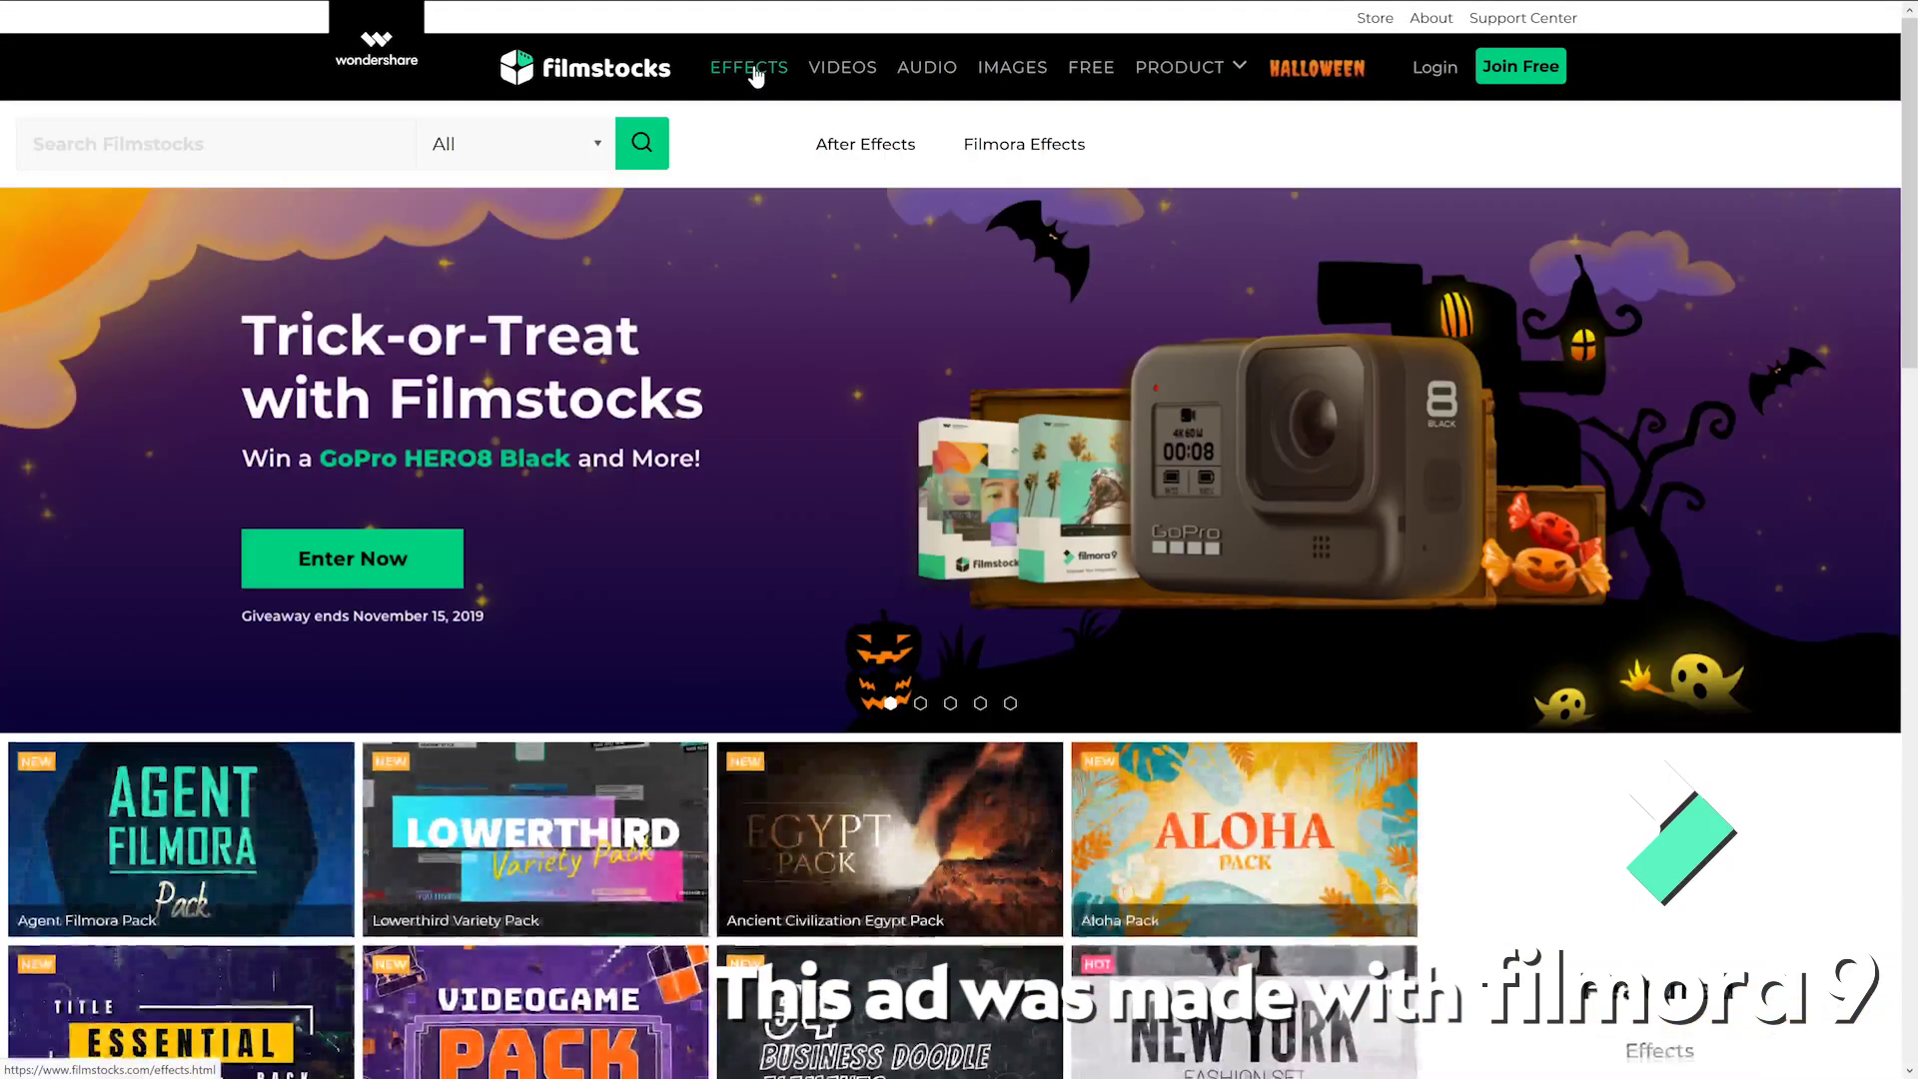
click(825, 76)
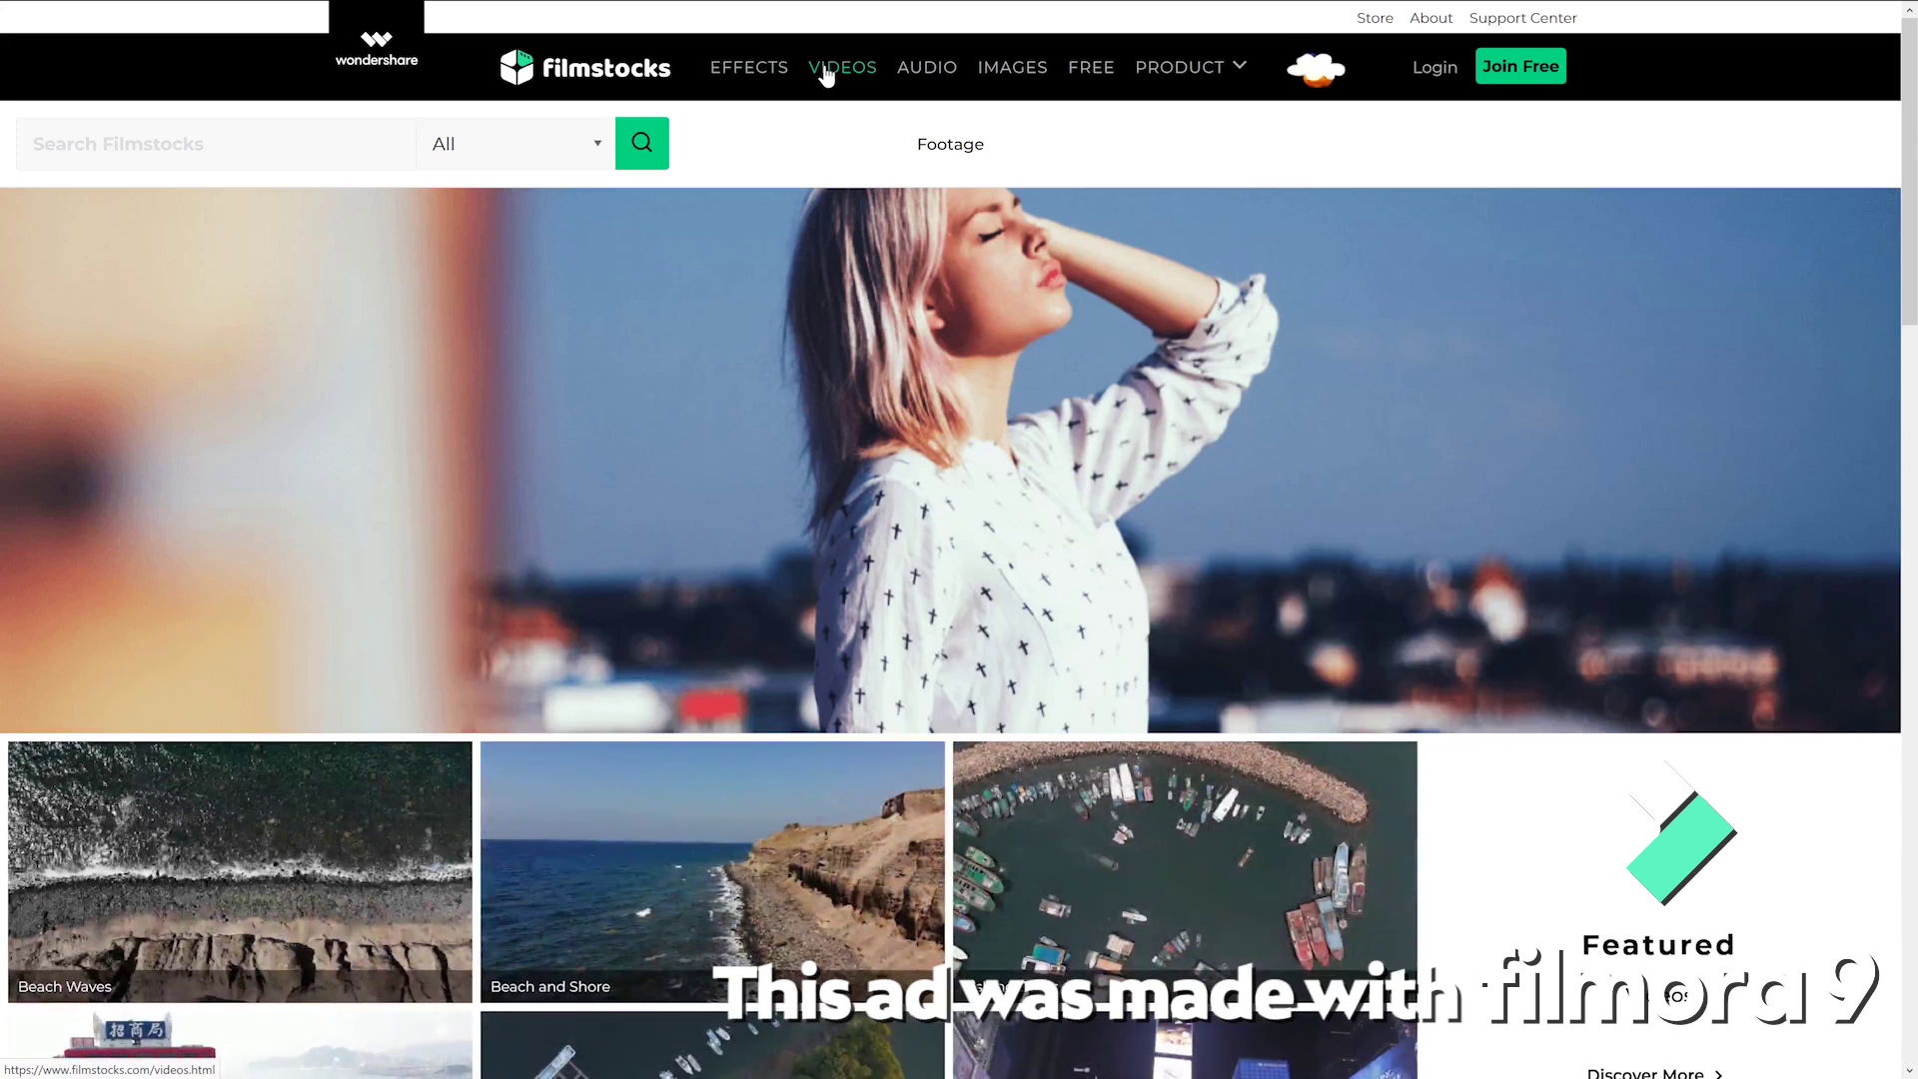
click(920, 72)
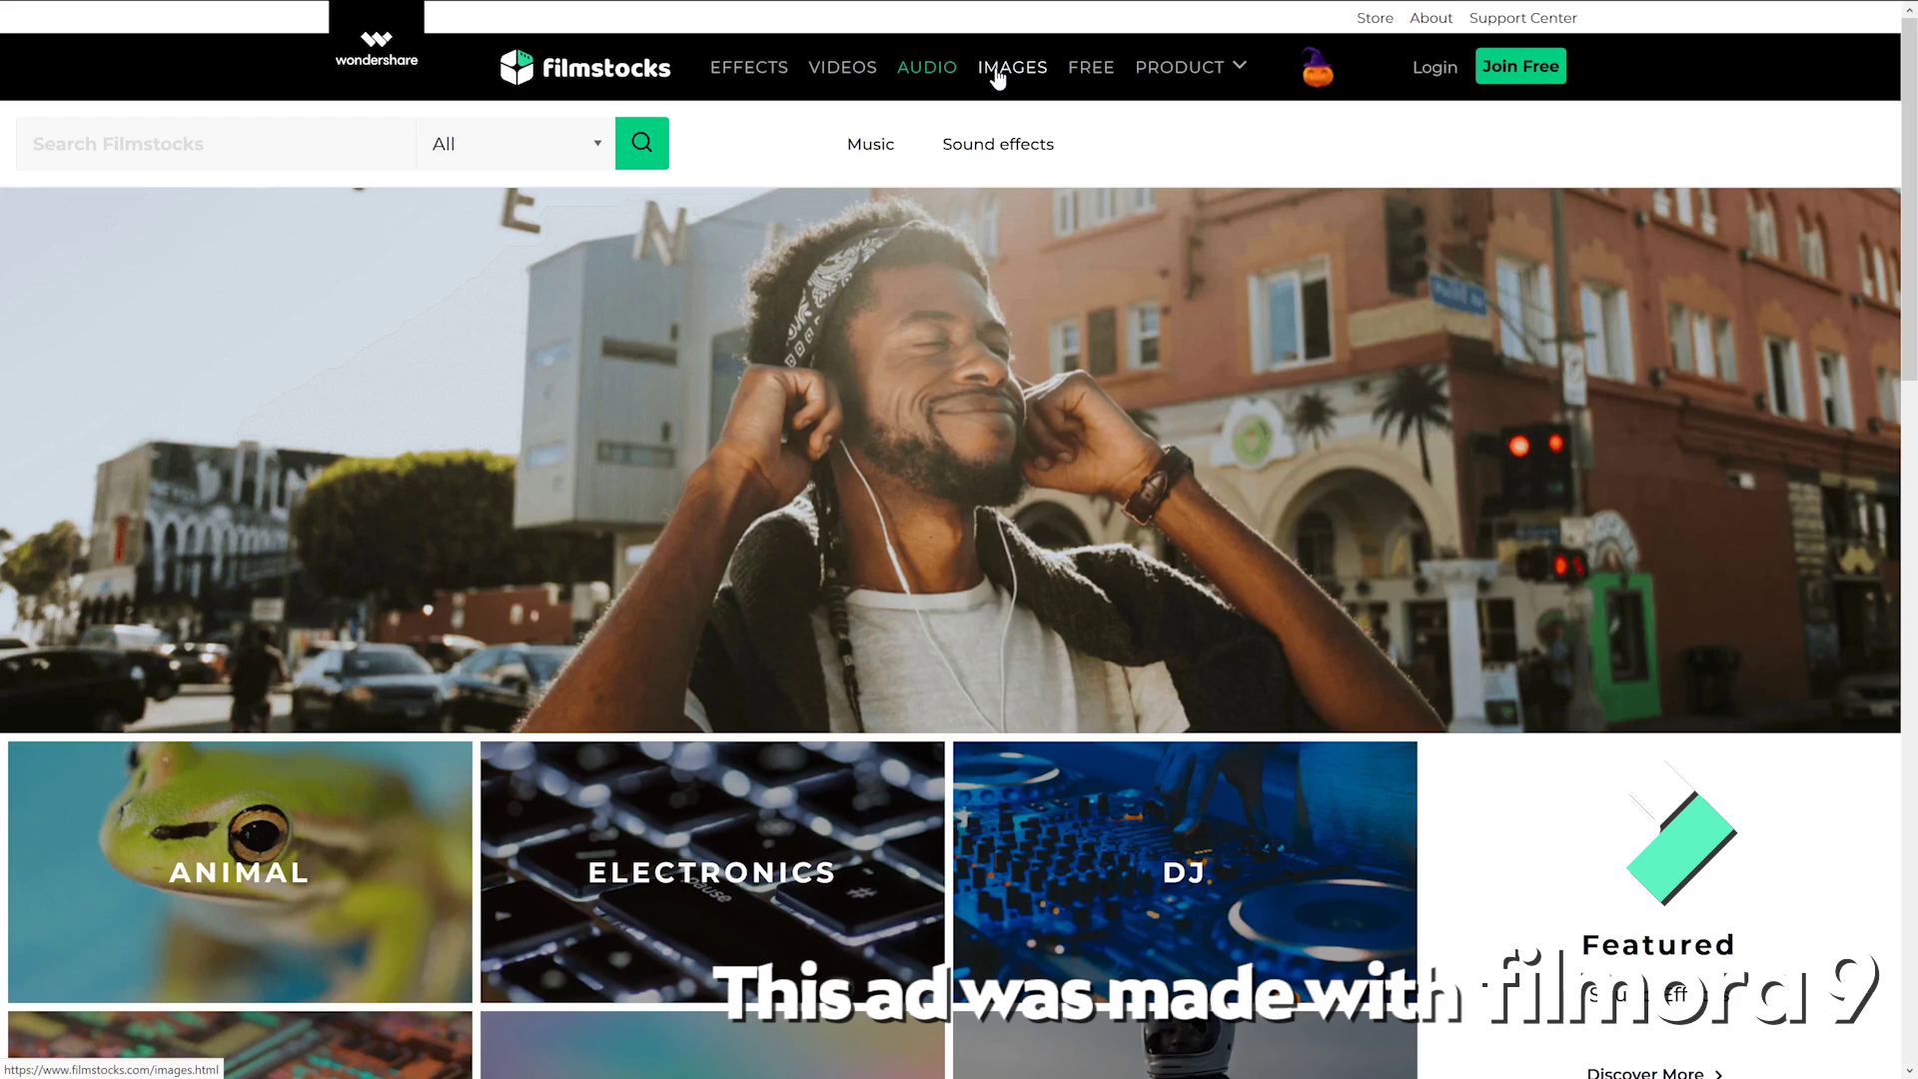
click(997, 78)
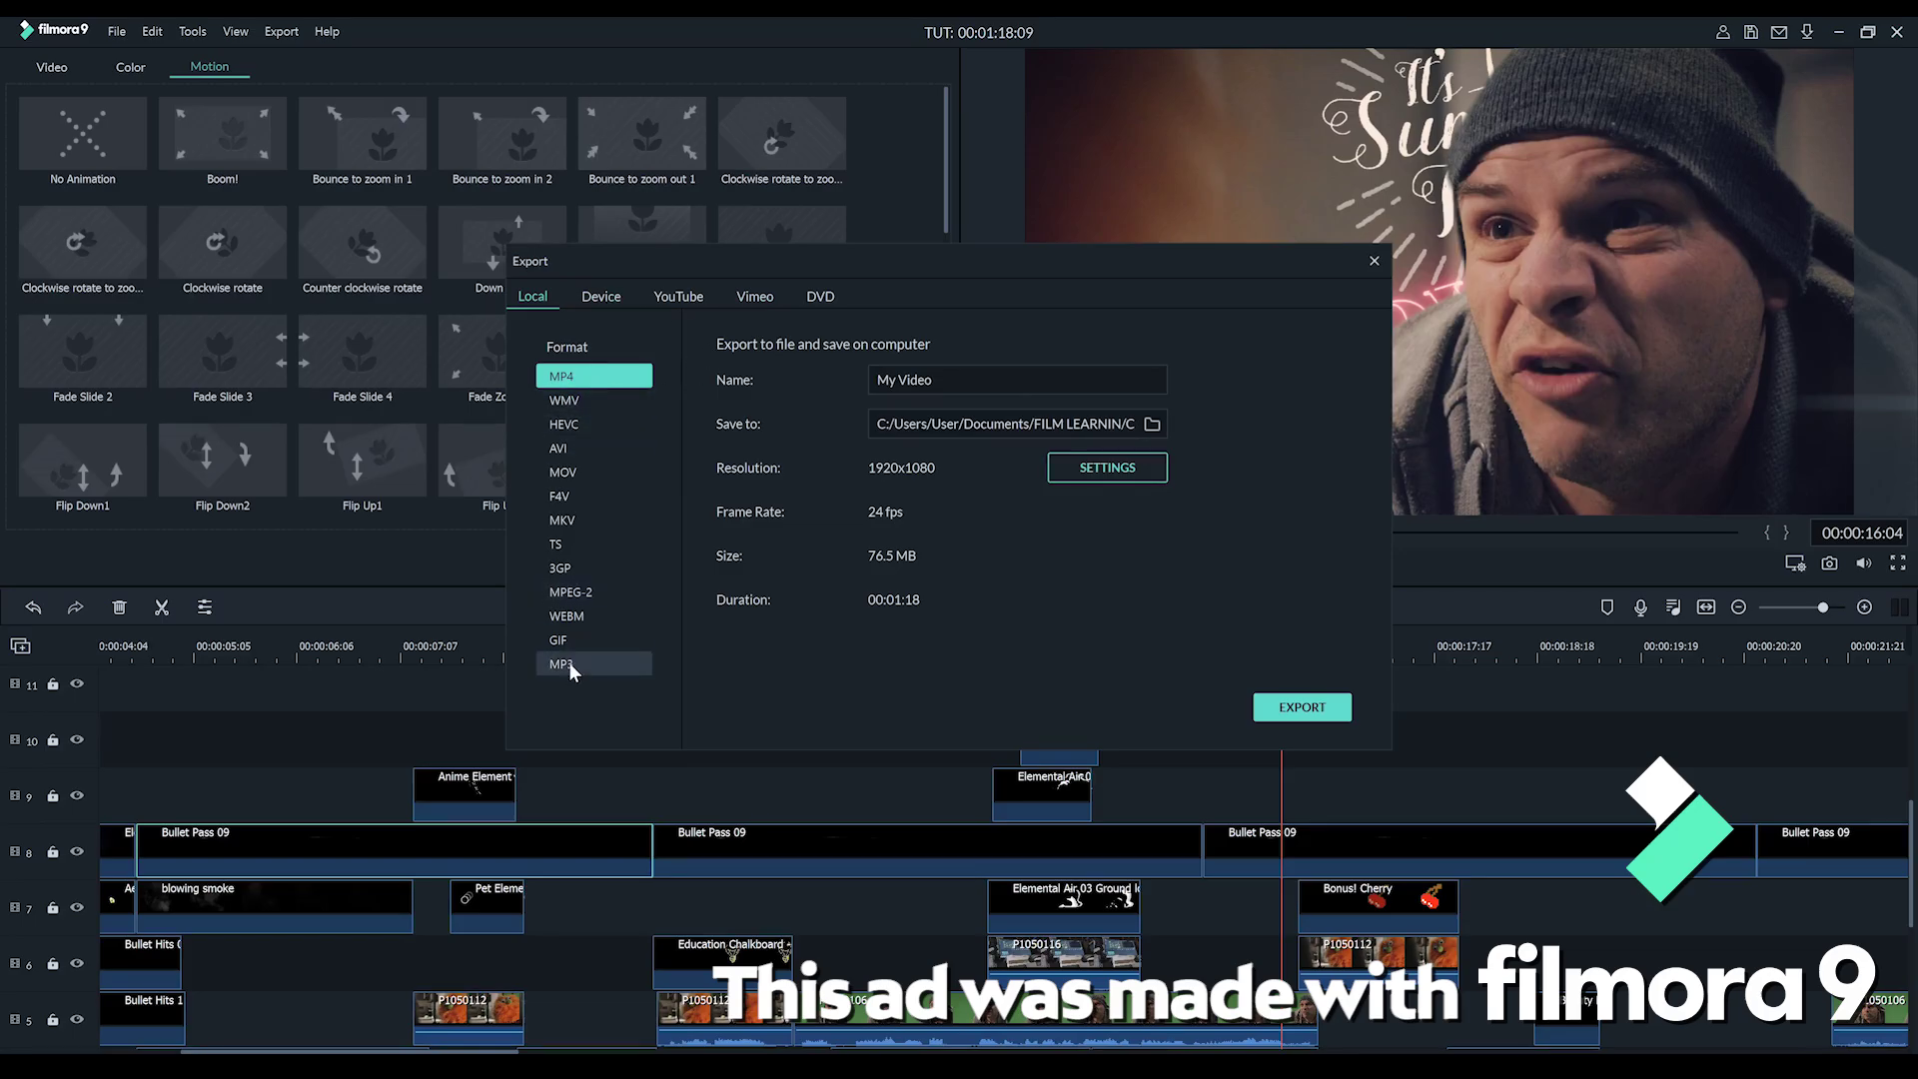
Switch the Filmora9 Export dialog to the YouTube upload options
click(685, 300)
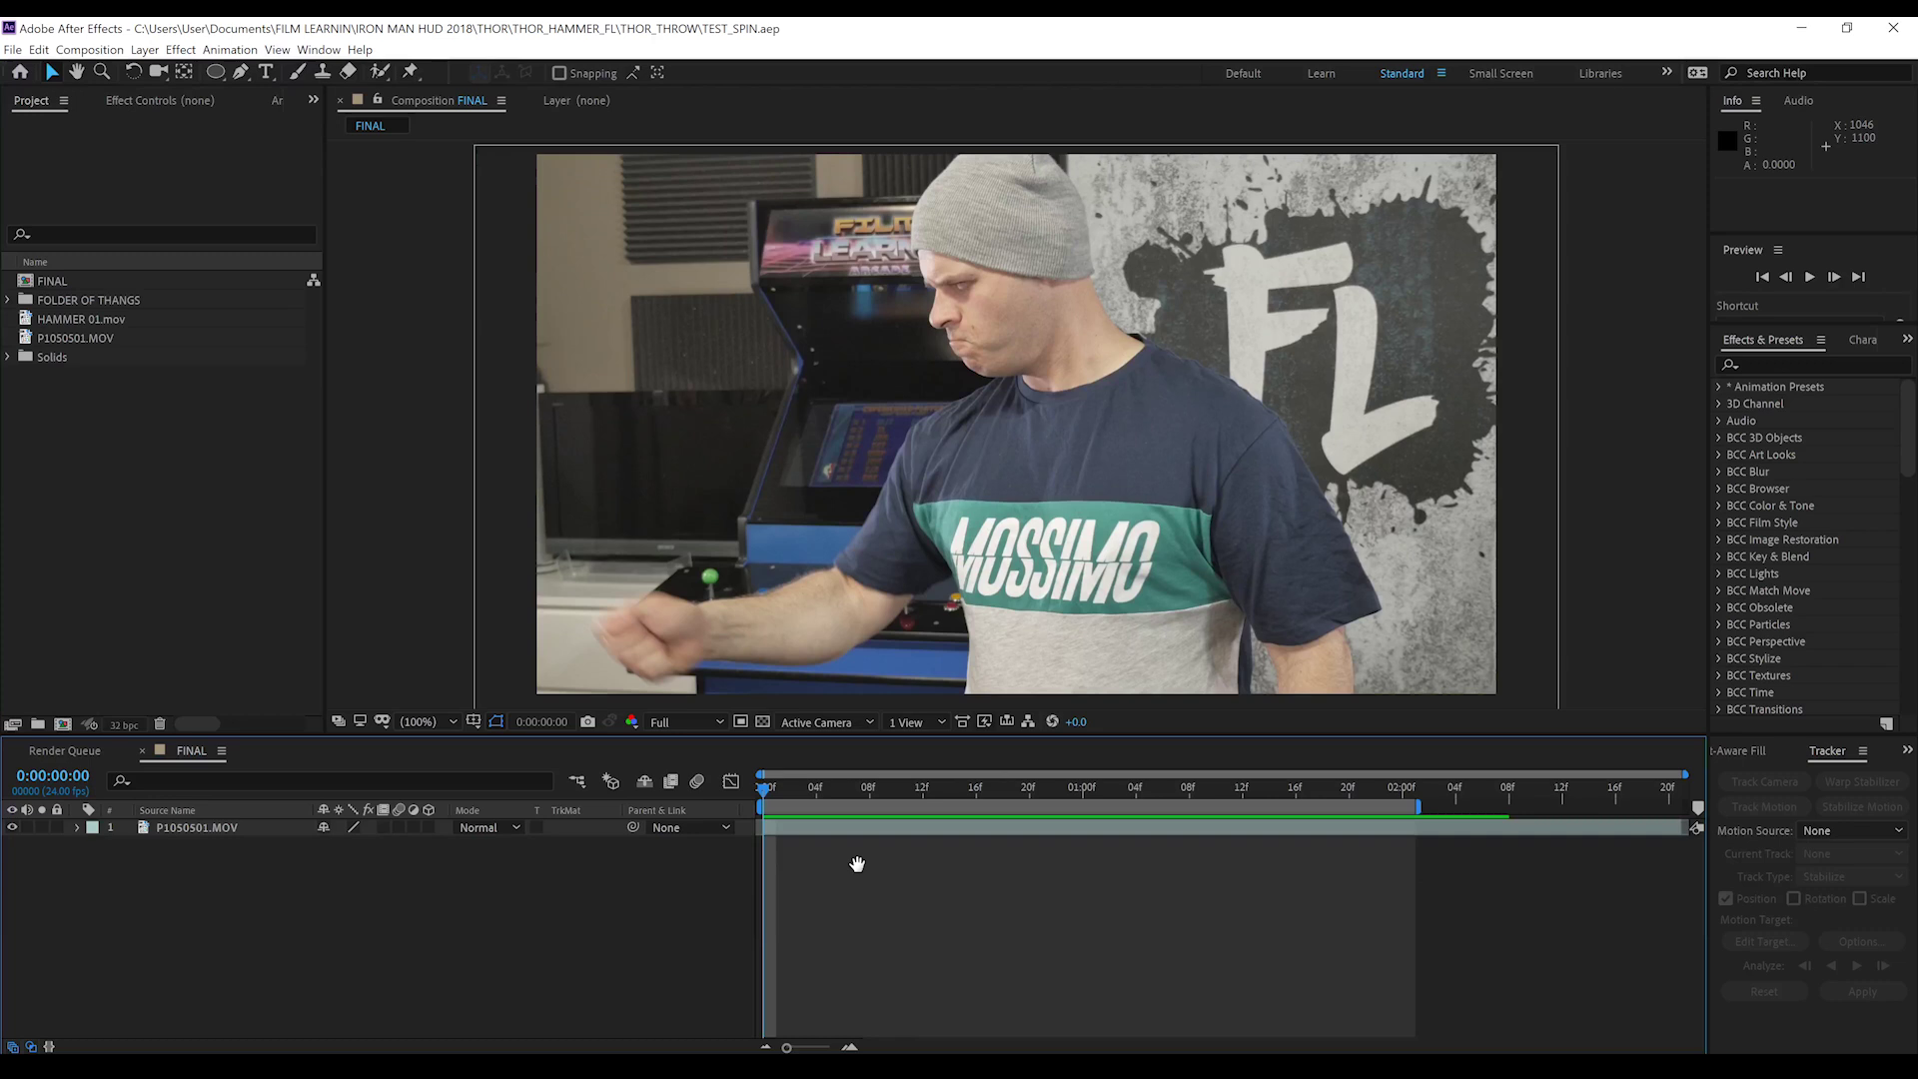
Preview the footage, then place HAMMER 01.mov above P1050501.MOV in the FINAL timeline
key(space)
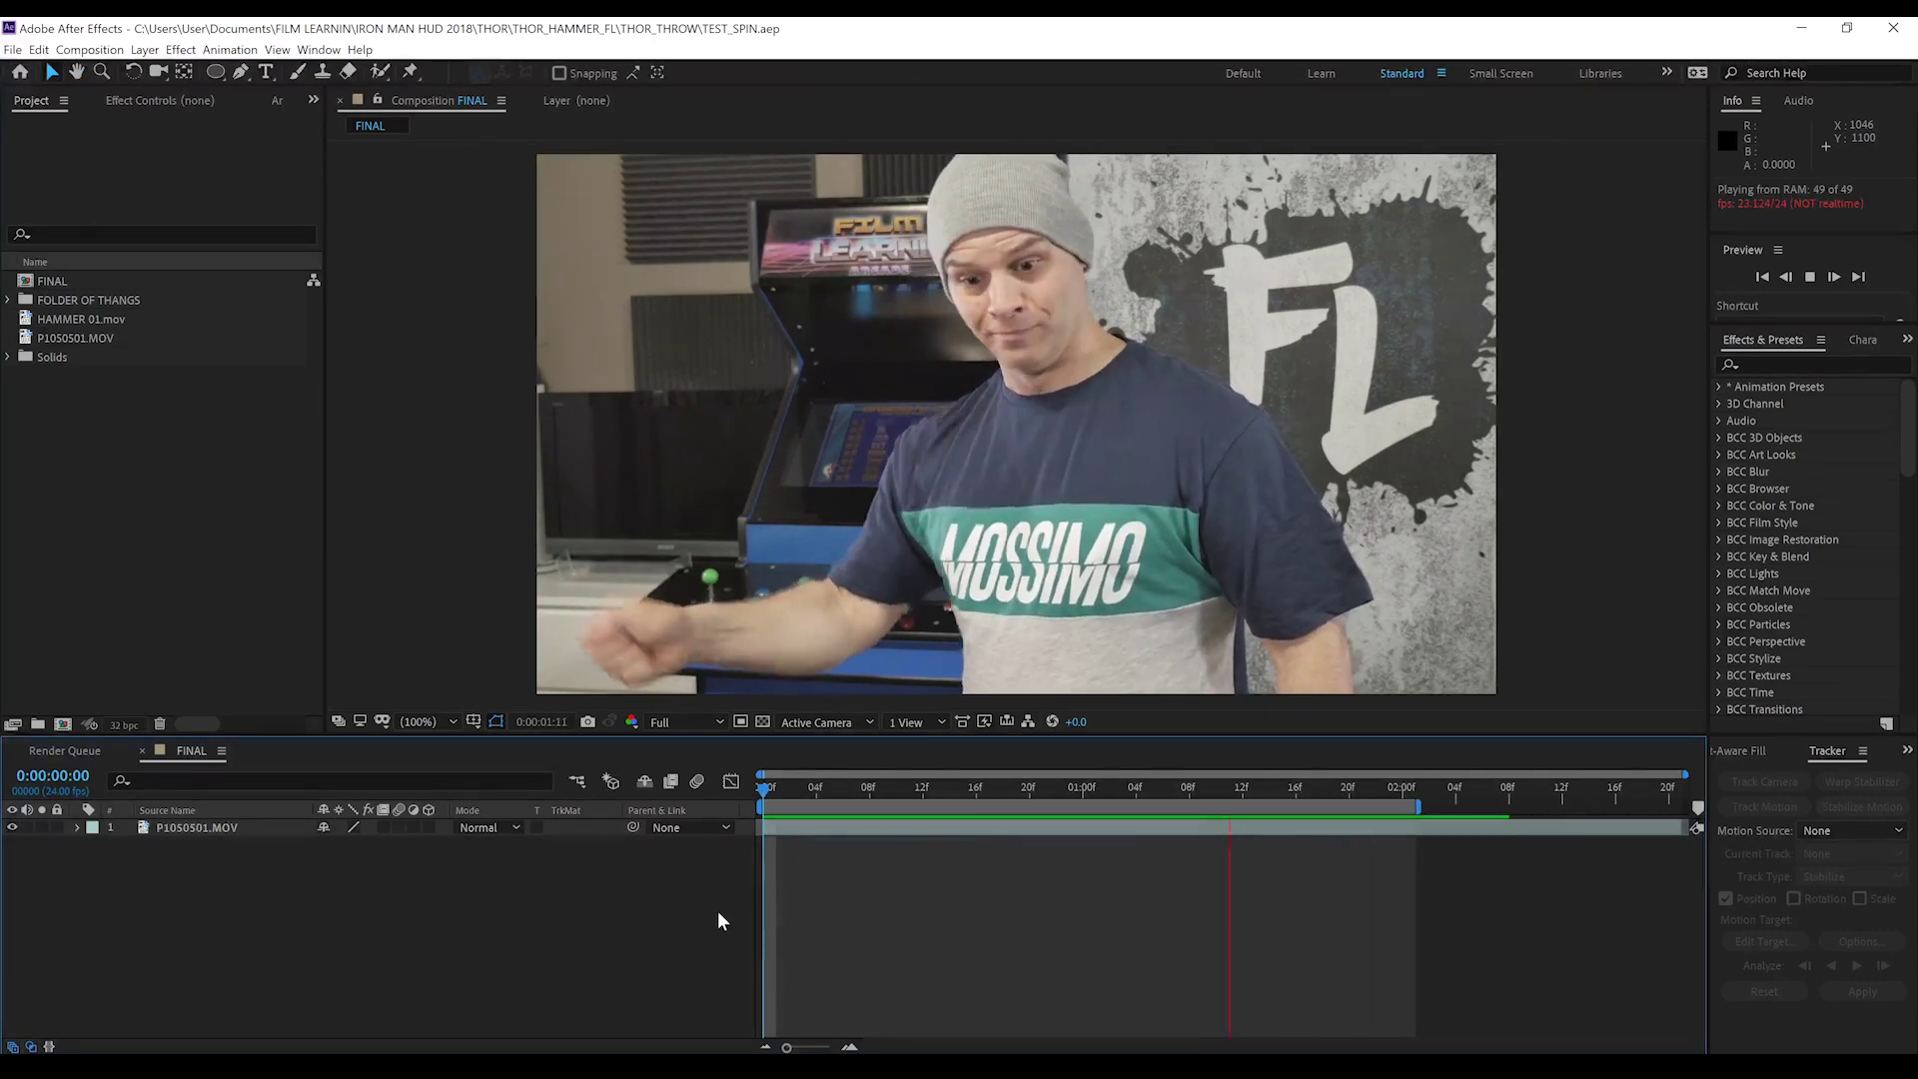
key(space)
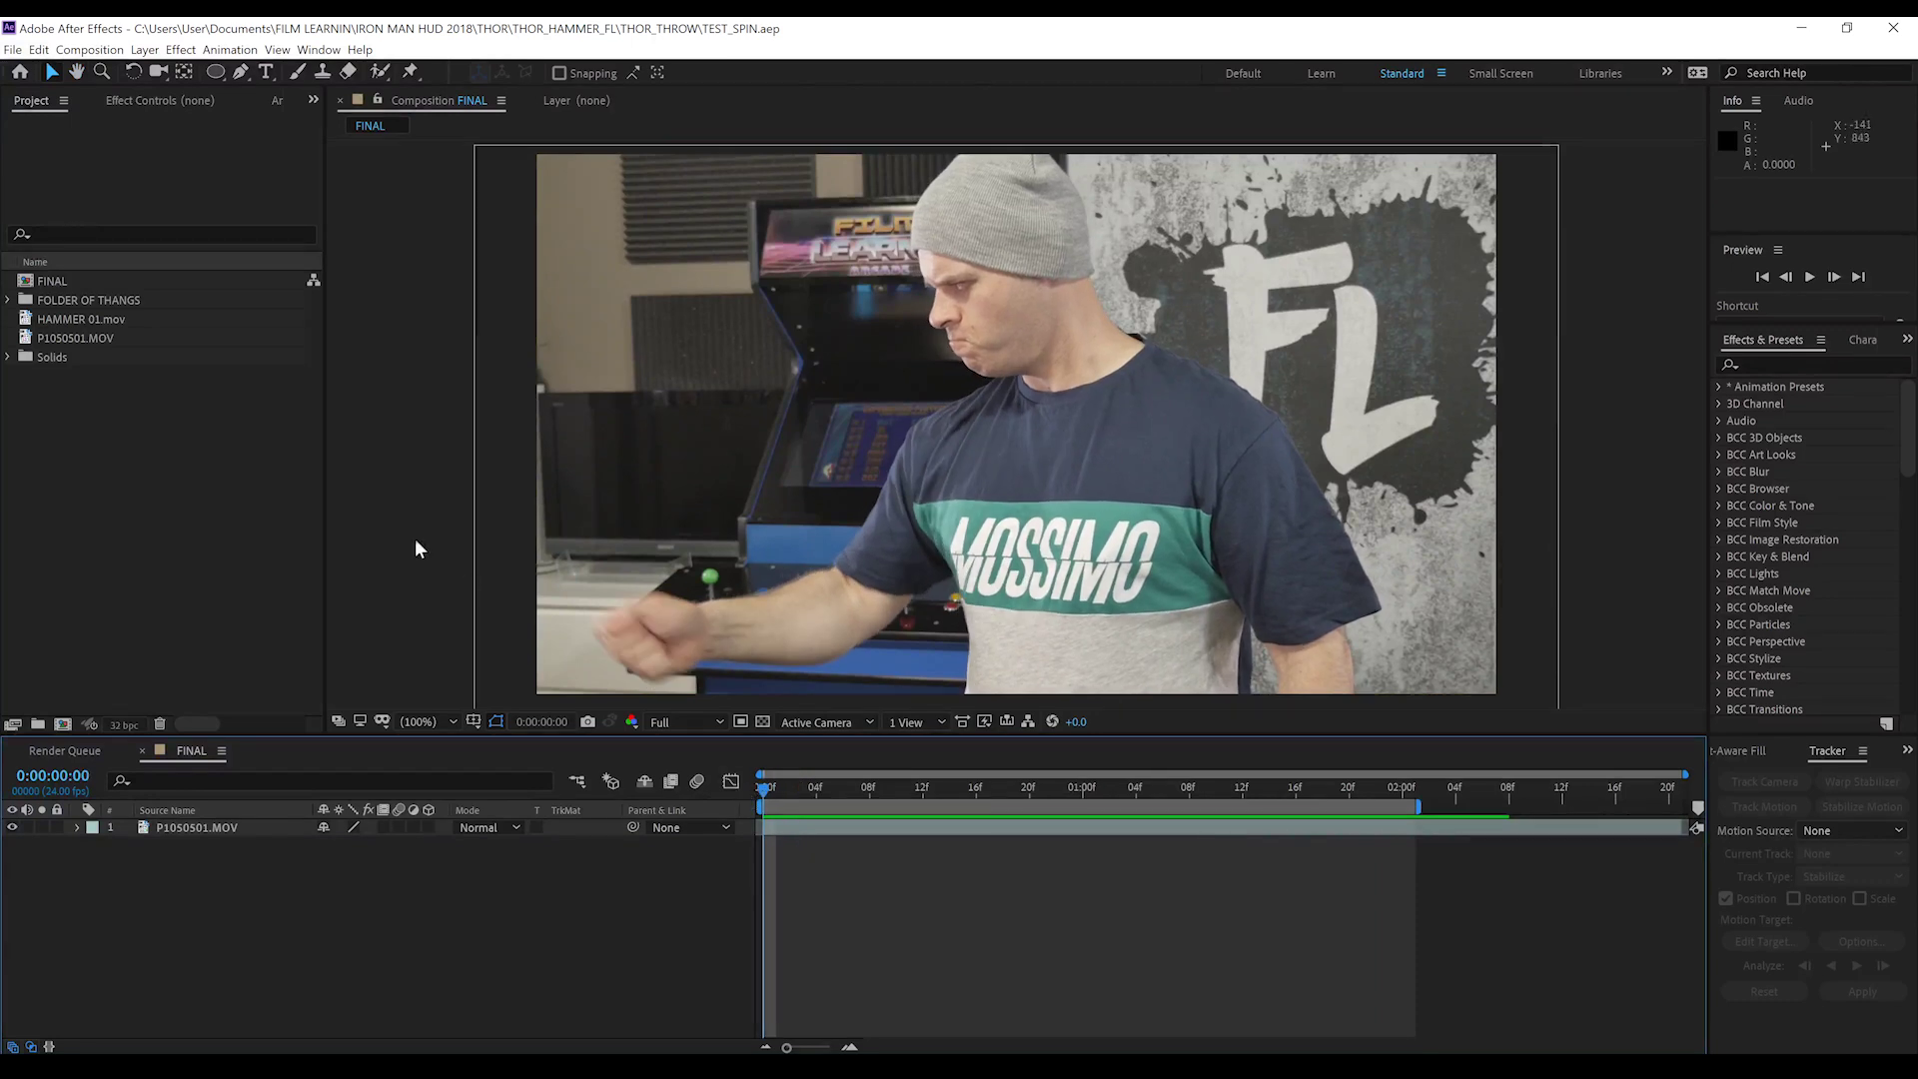
click(84, 322)
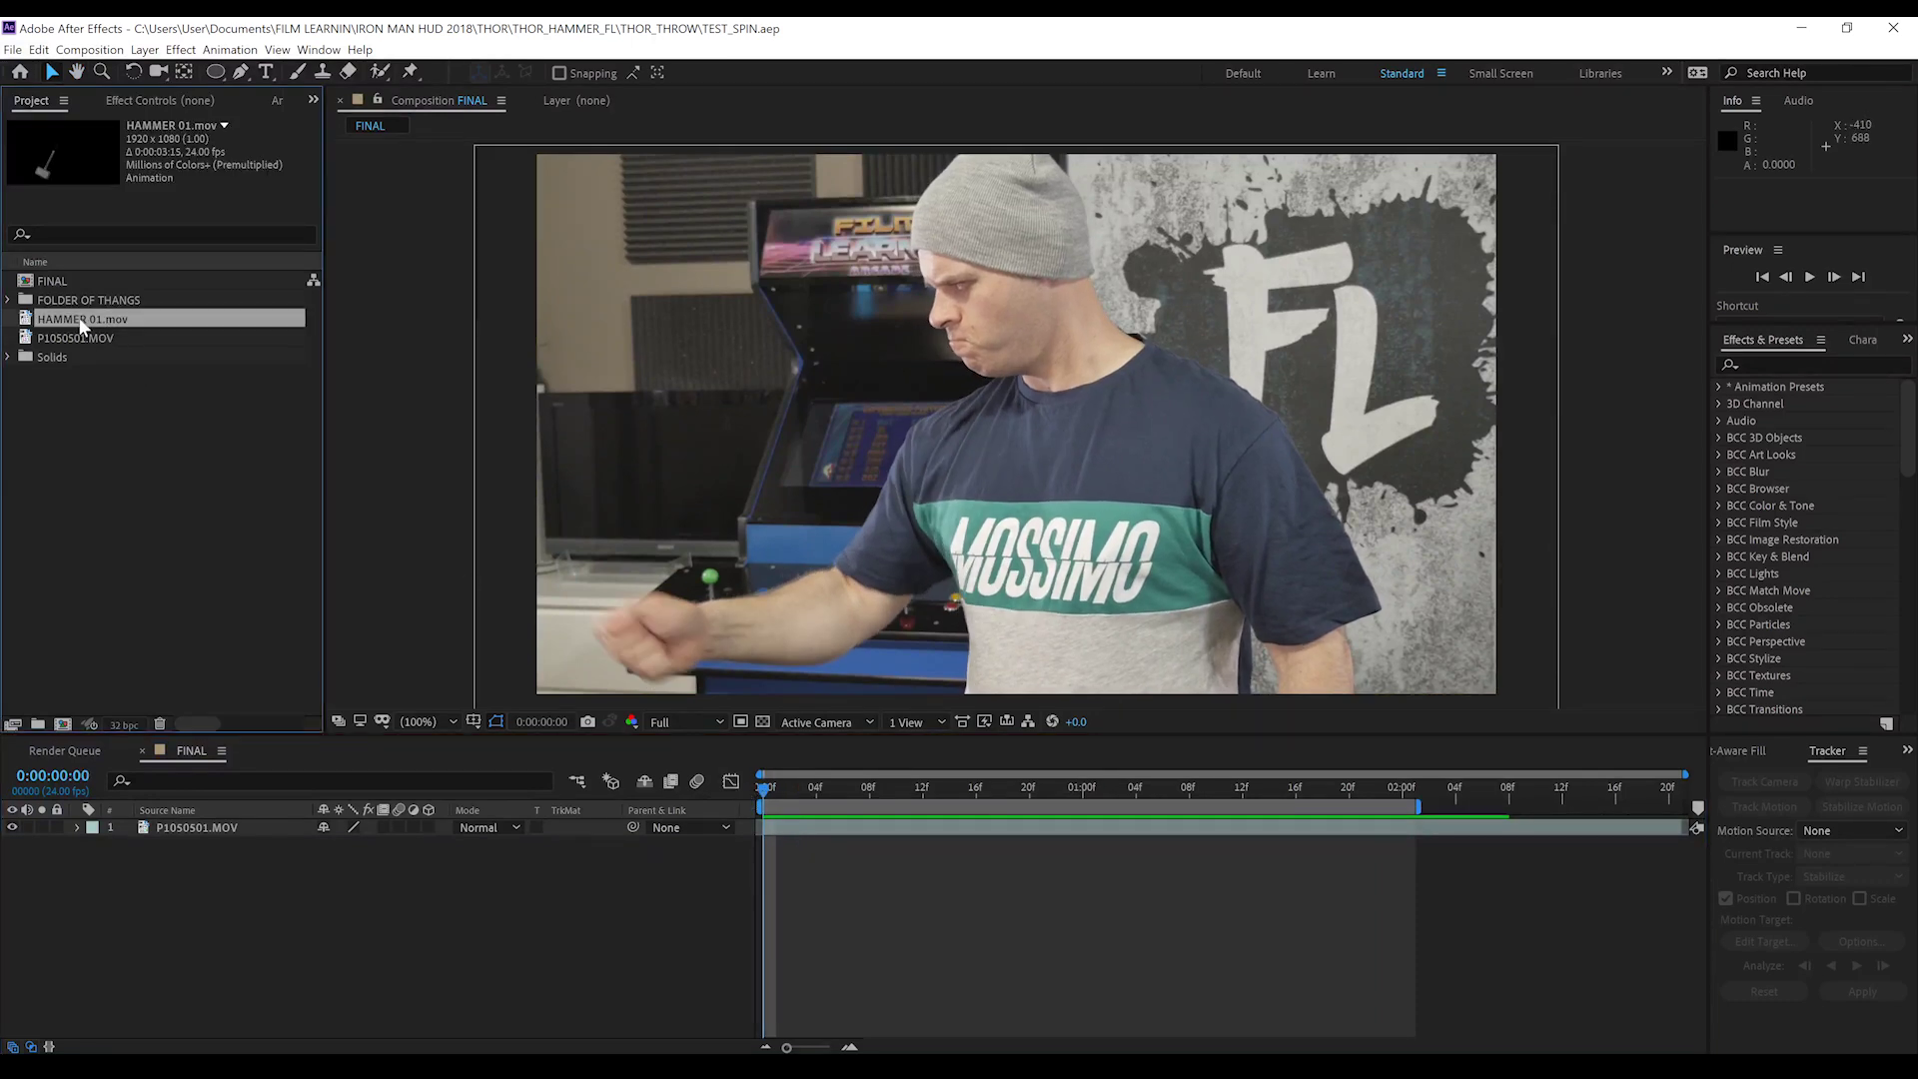
drag(84, 324, 214, 827)
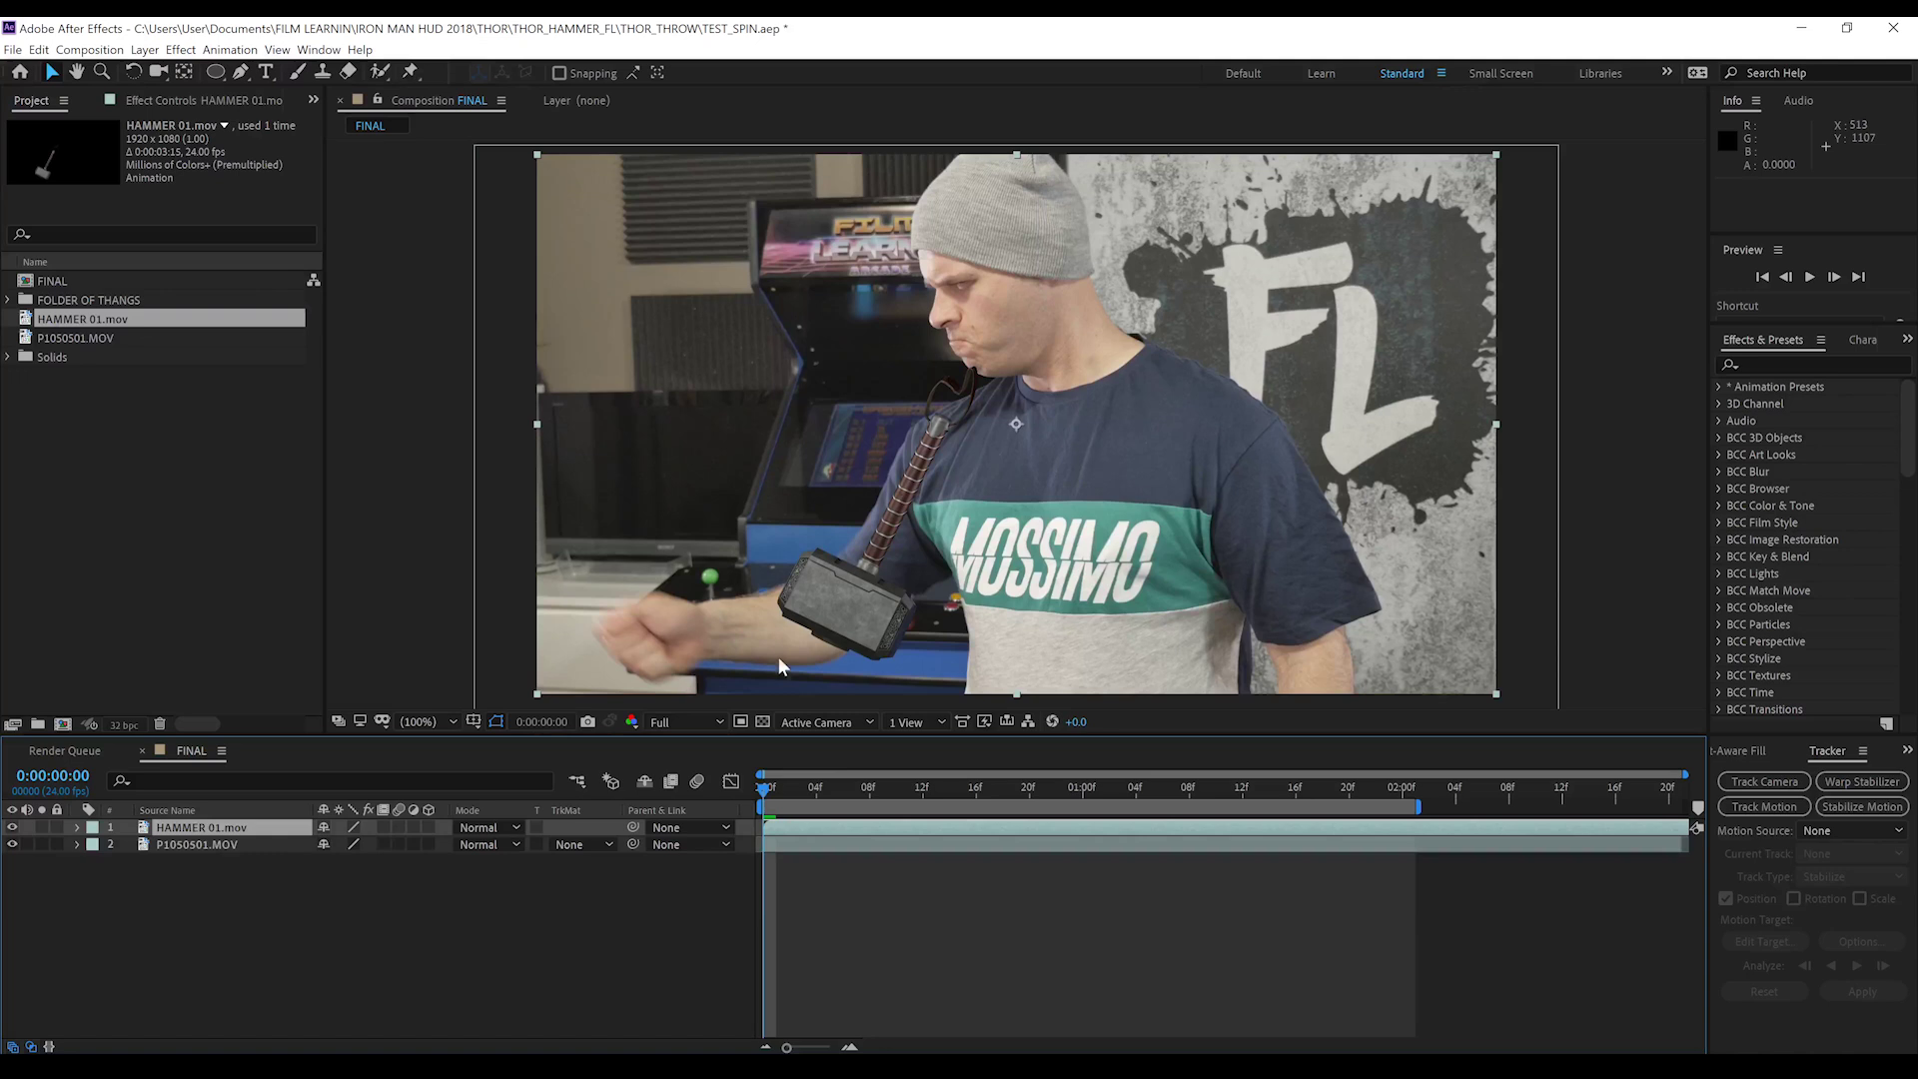
Move the hammer down-left toward the actor's fist and set its Scale to 110%
drag(775, 574, 510, 638)
key(s)
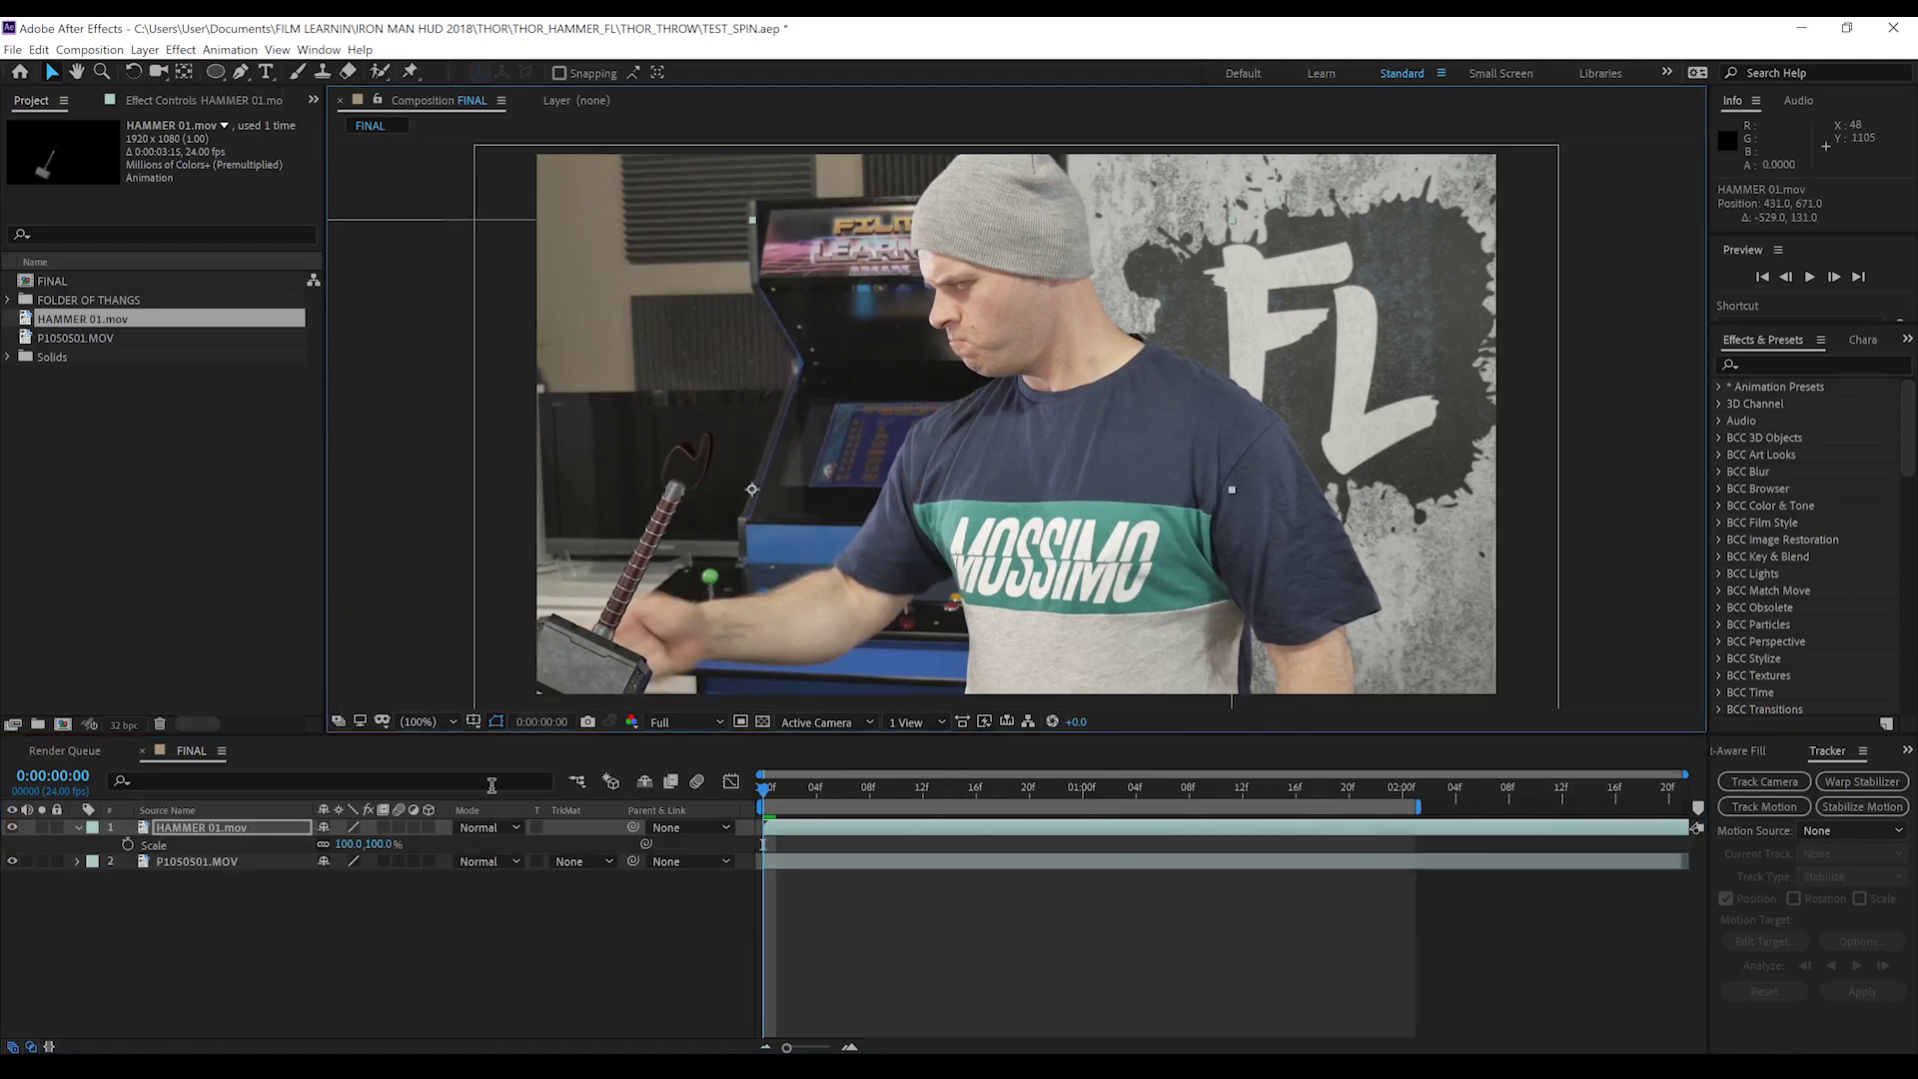
click(385, 845)
text(110)
key(Return)
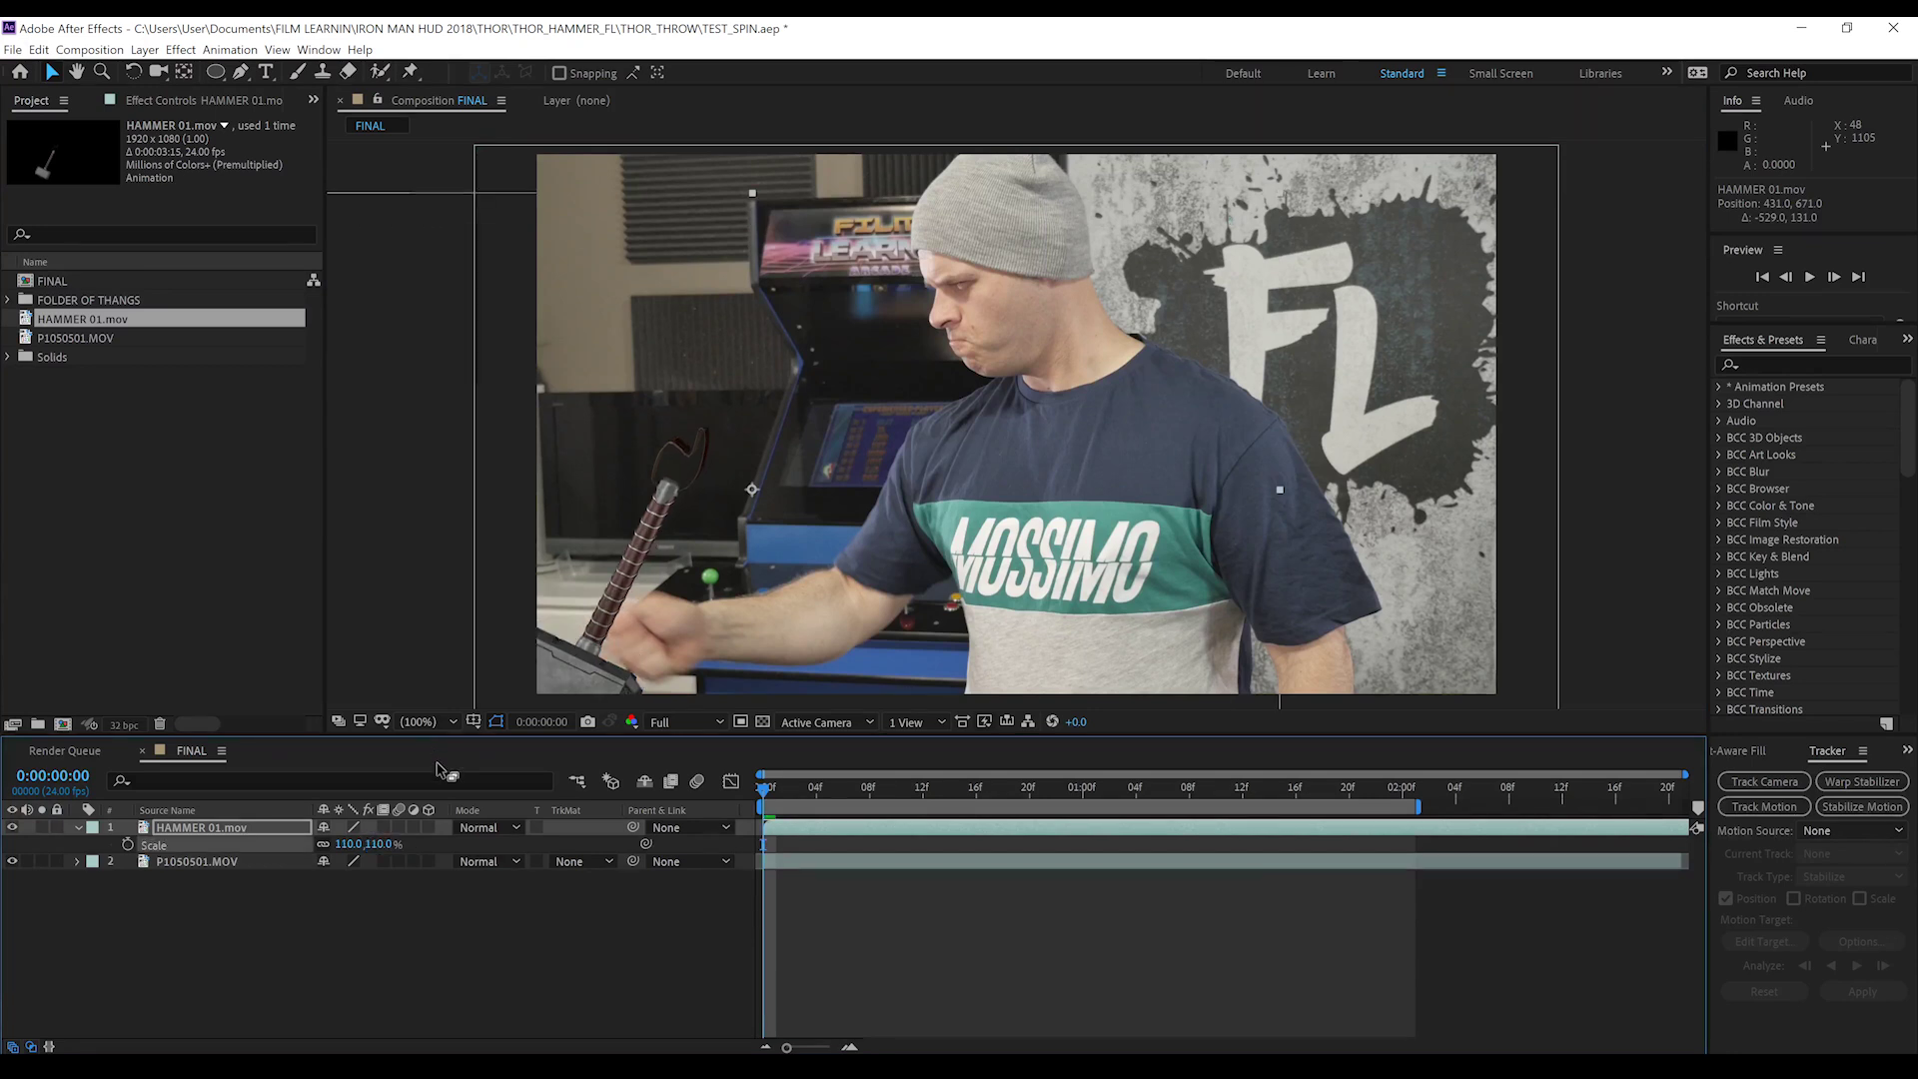
Preview the hammer swing and scrub to frame 3 to check its placement
key(space)
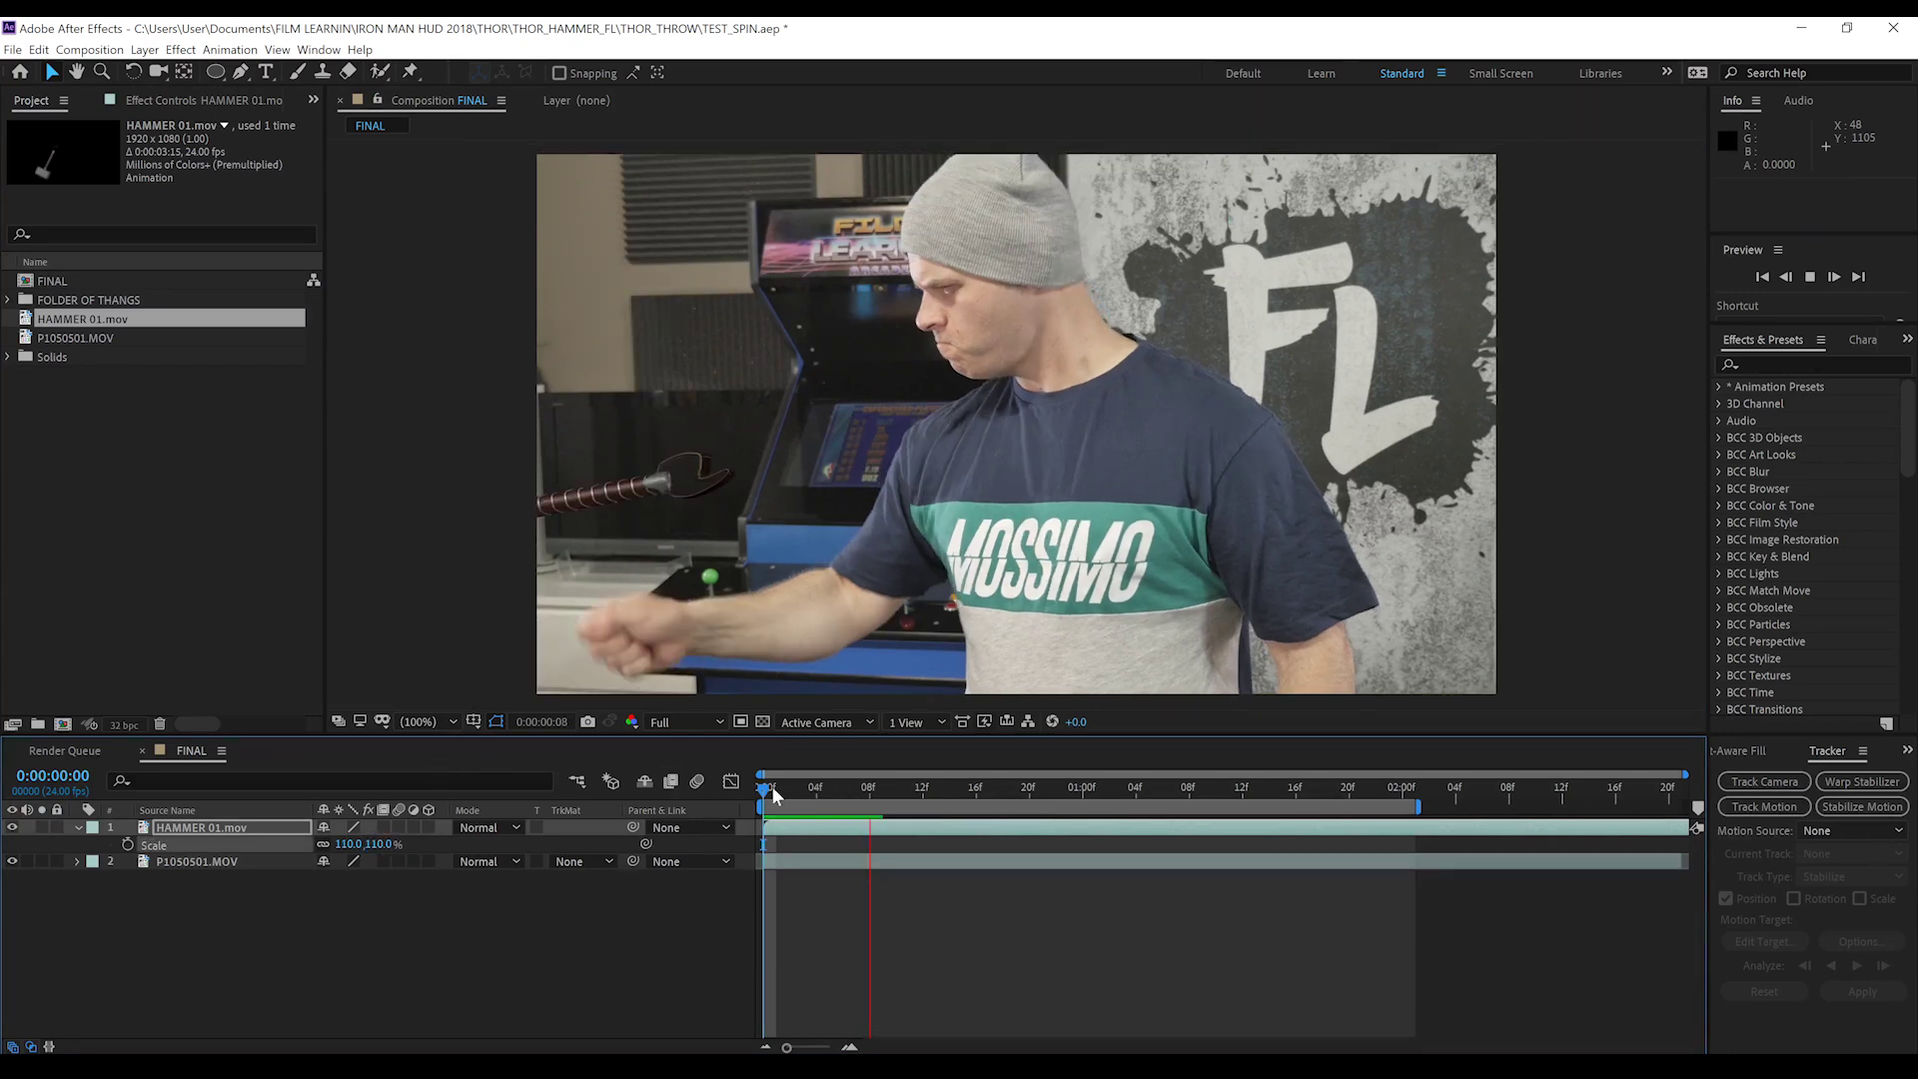
key(space)
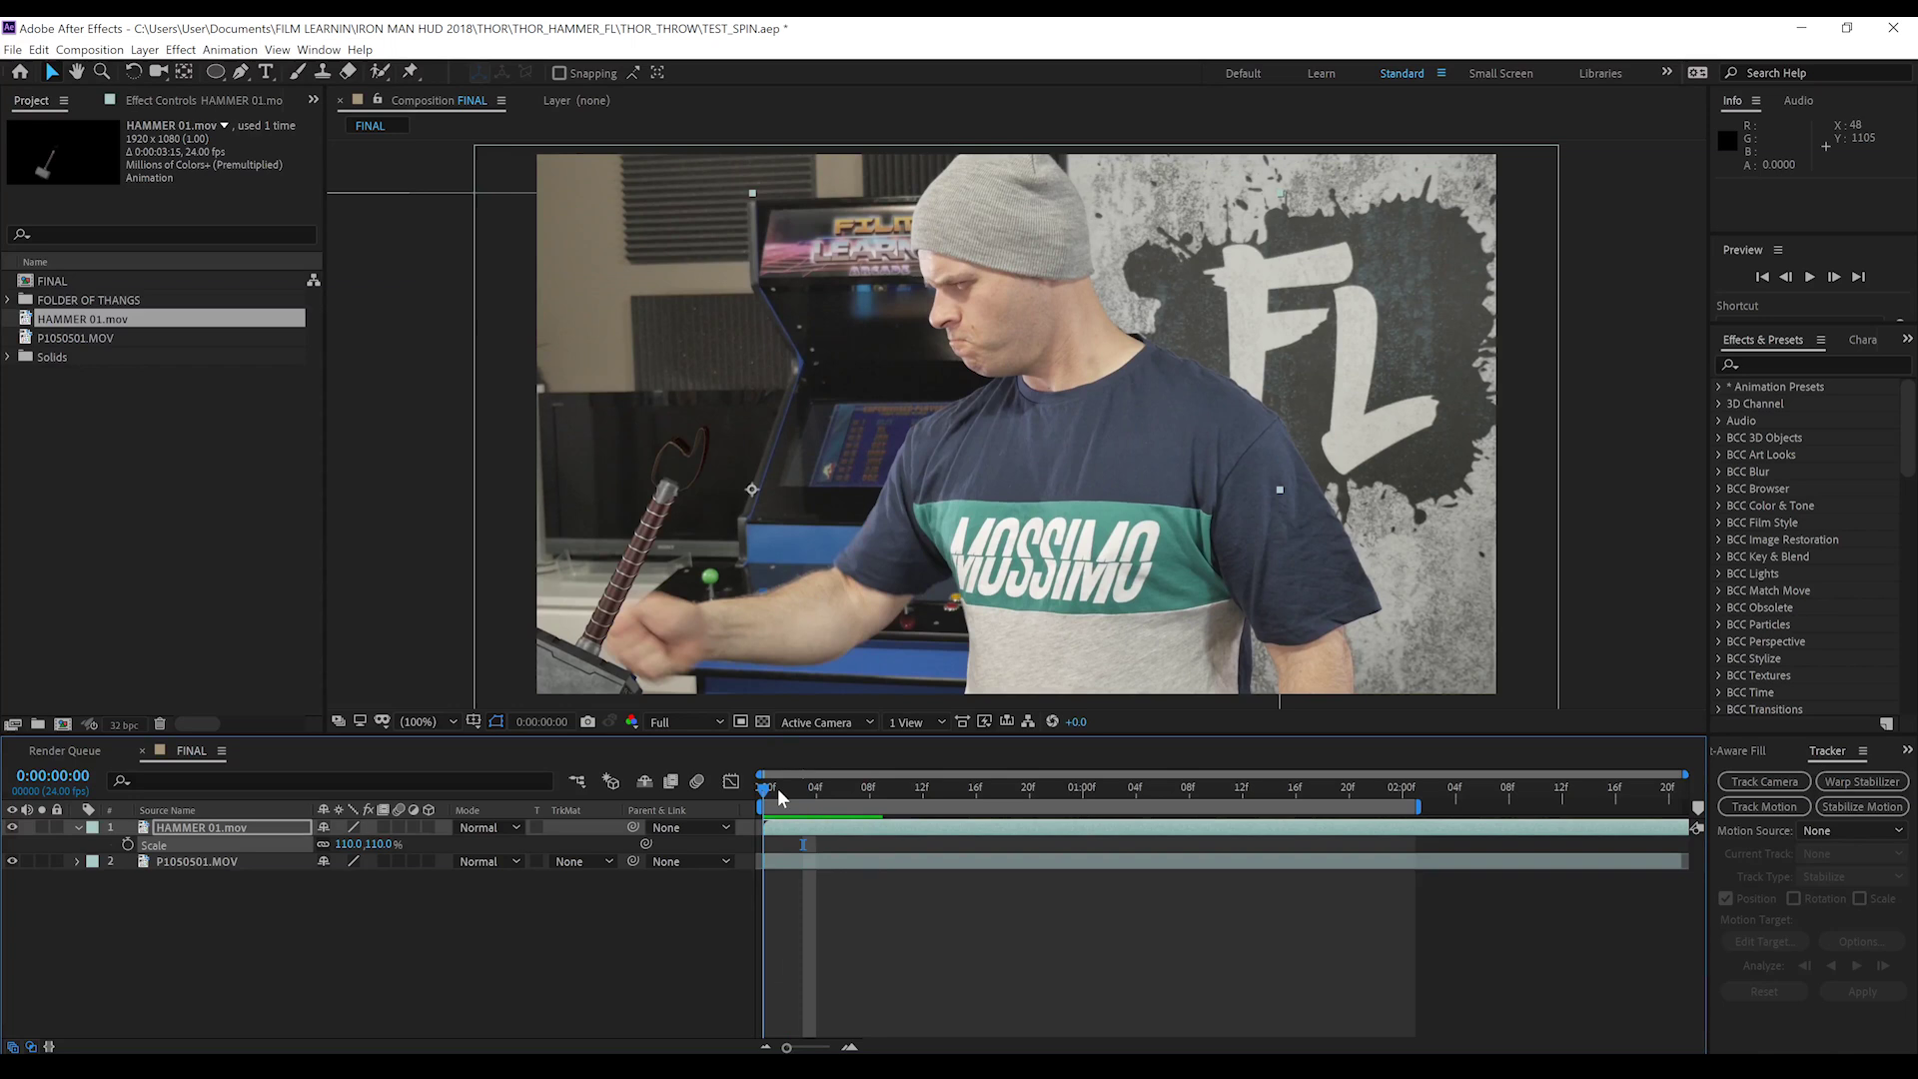
mouse_move(780, 797)
mouse_down()
mouse_move(804, 797)
mouse_move(761, 796)
mouse_move(800, 796)
mouse_up()
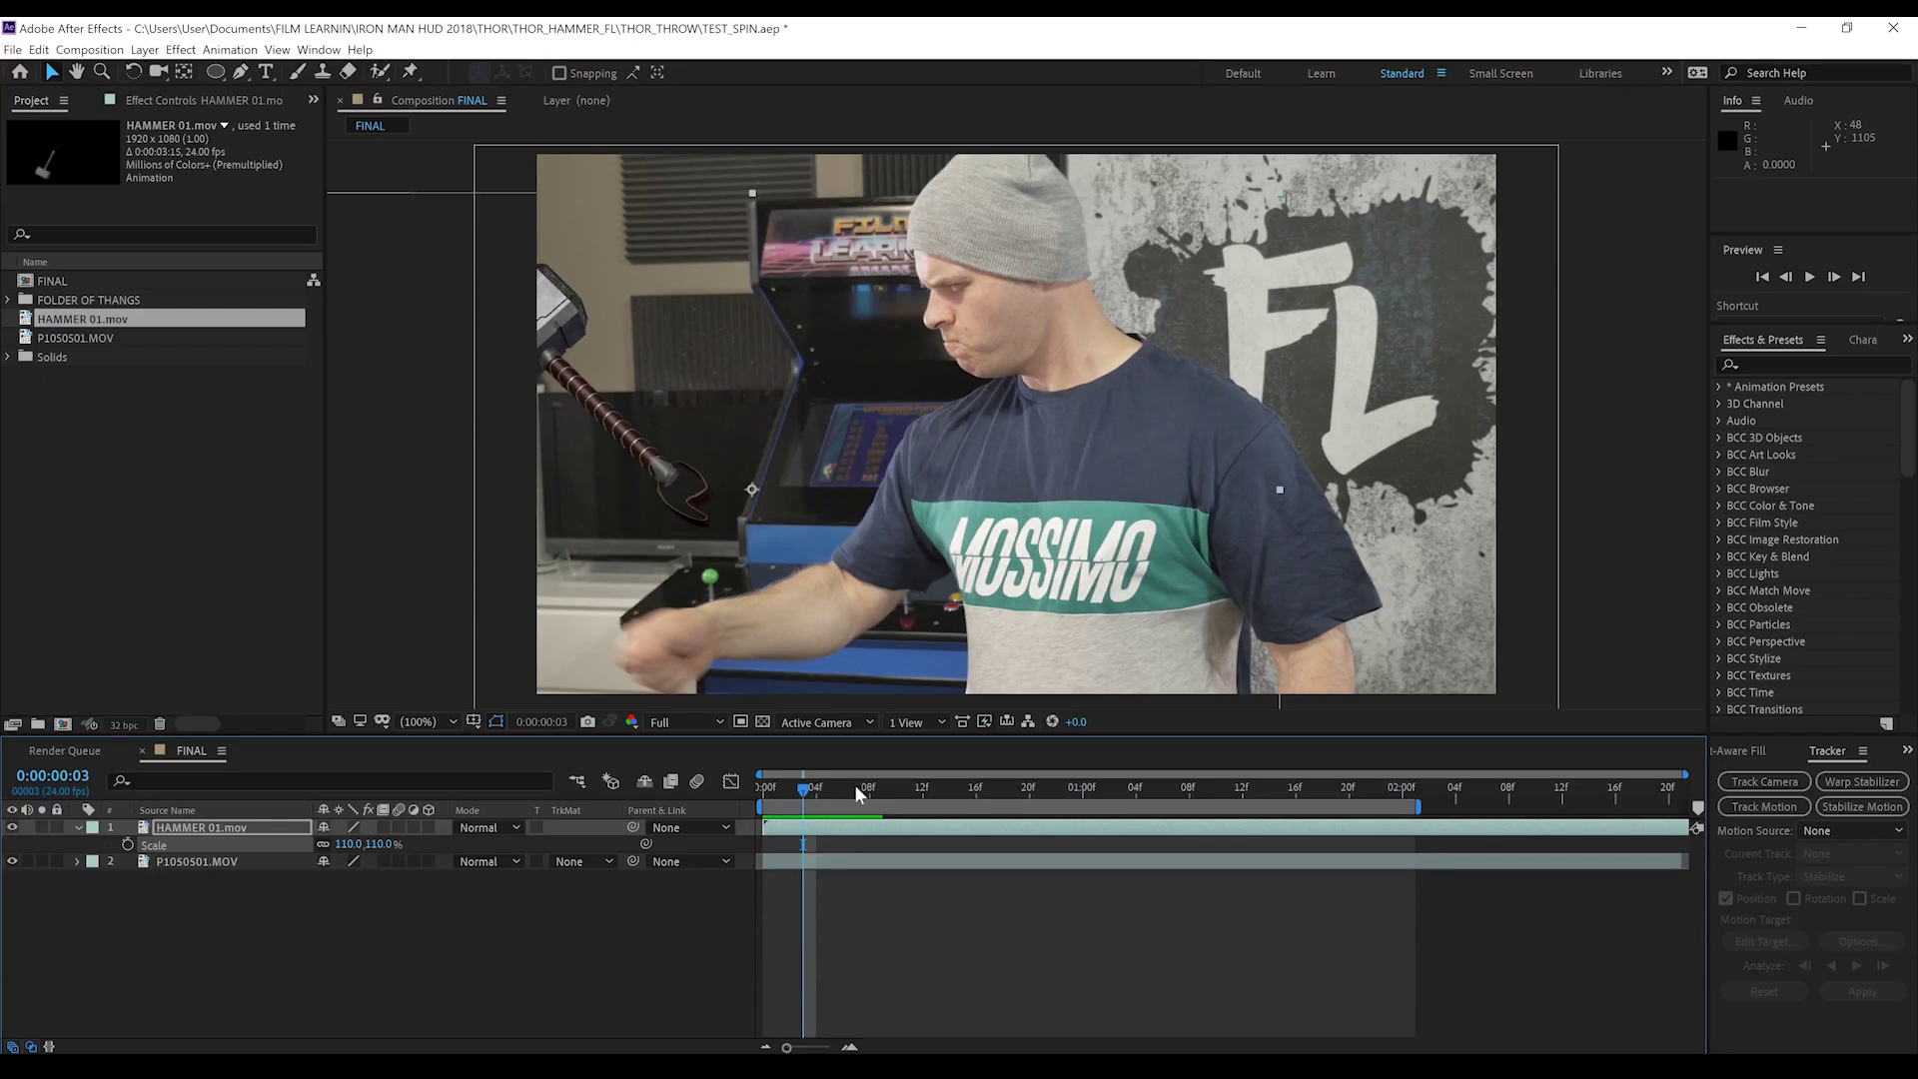
Shift the HAMMER layer two frames earlier and set its handle onto the actor's fist
click(764, 796)
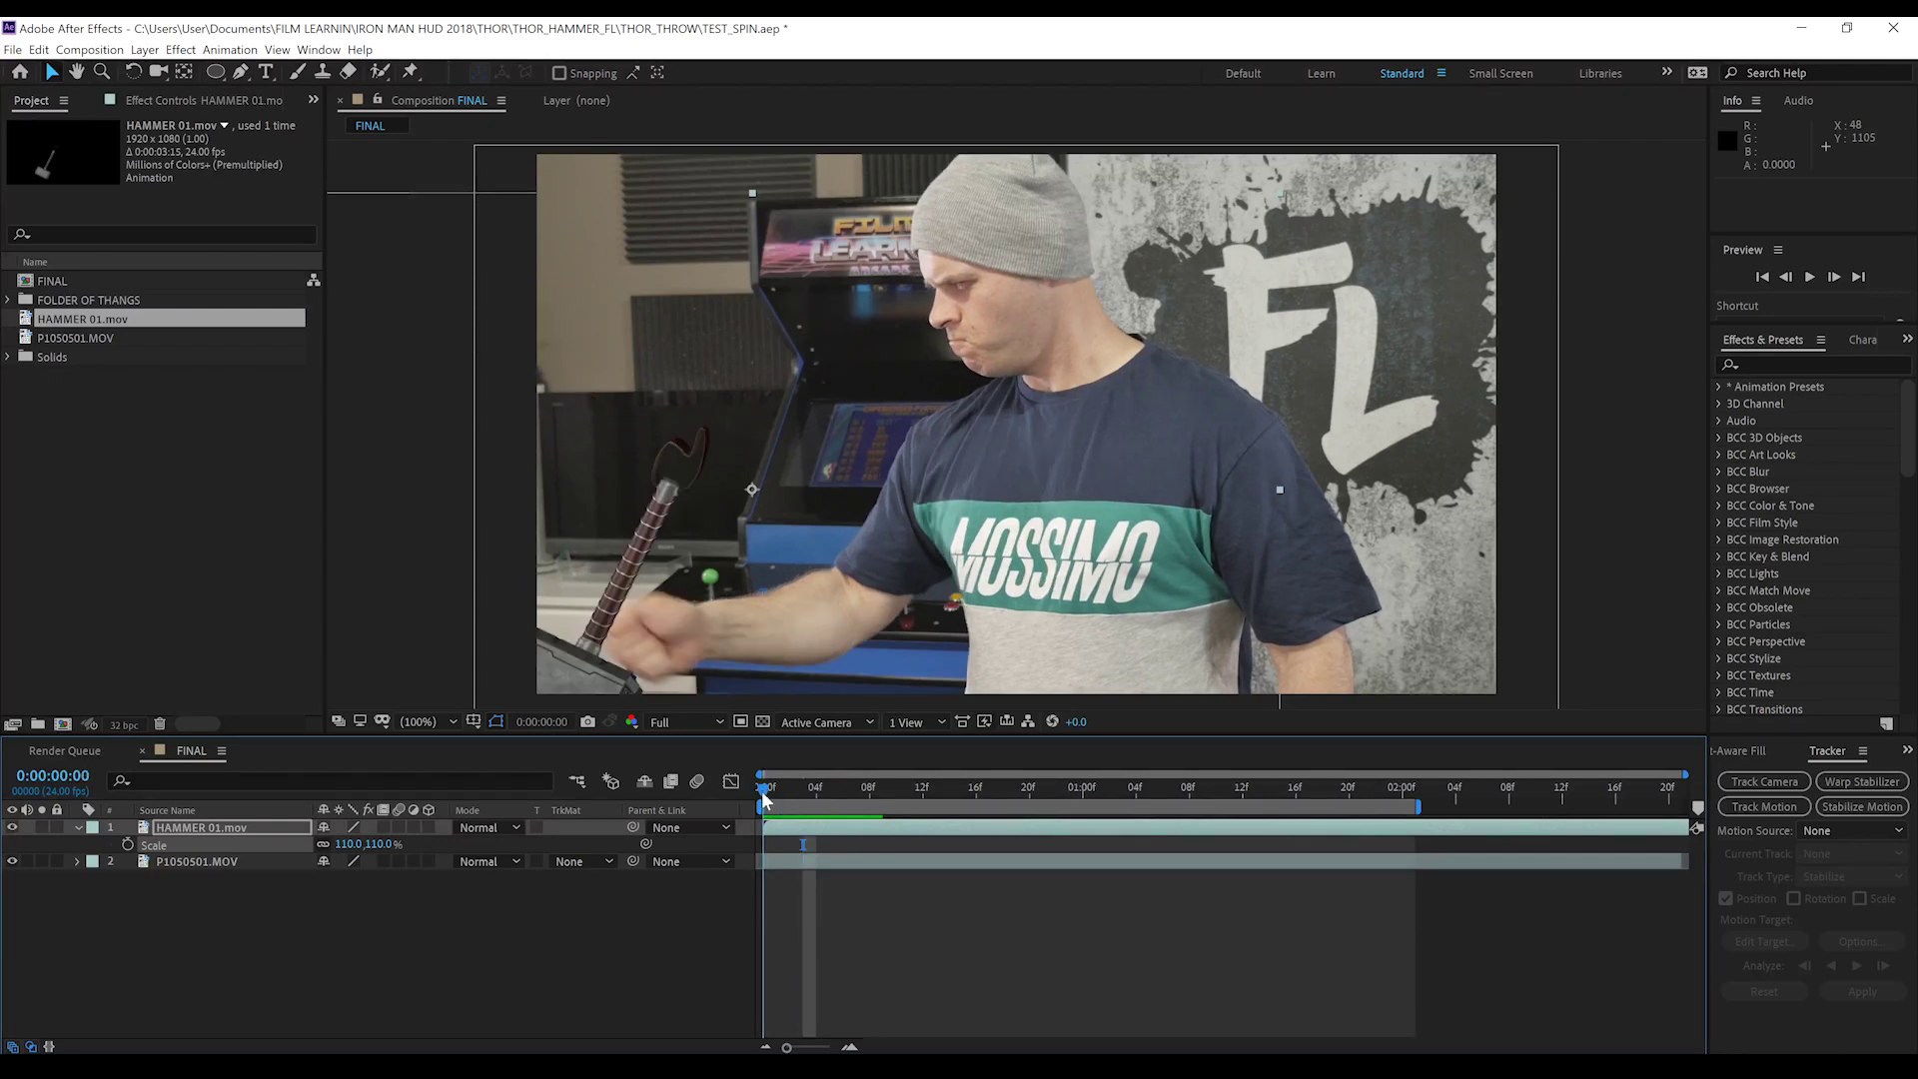
drag(842, 824, 804, 835)
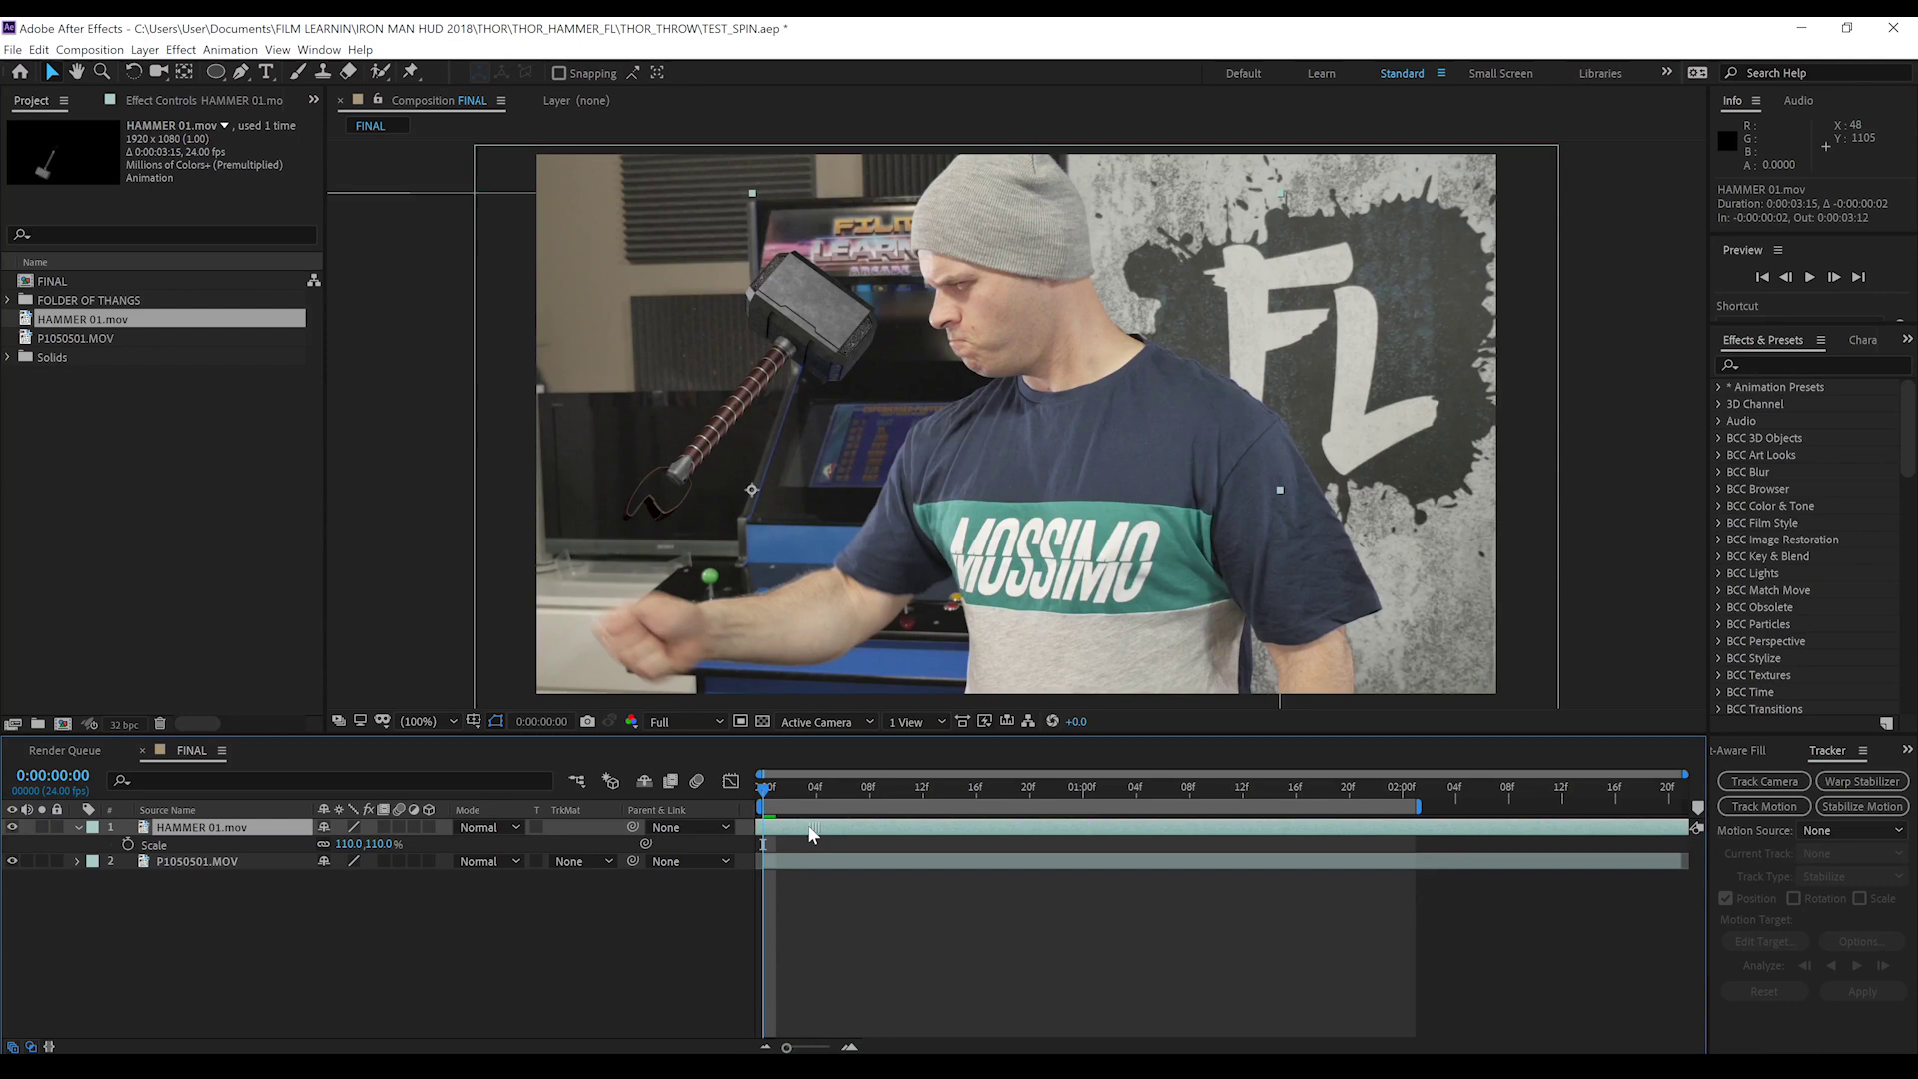
drag(662, 472, 612, 567)
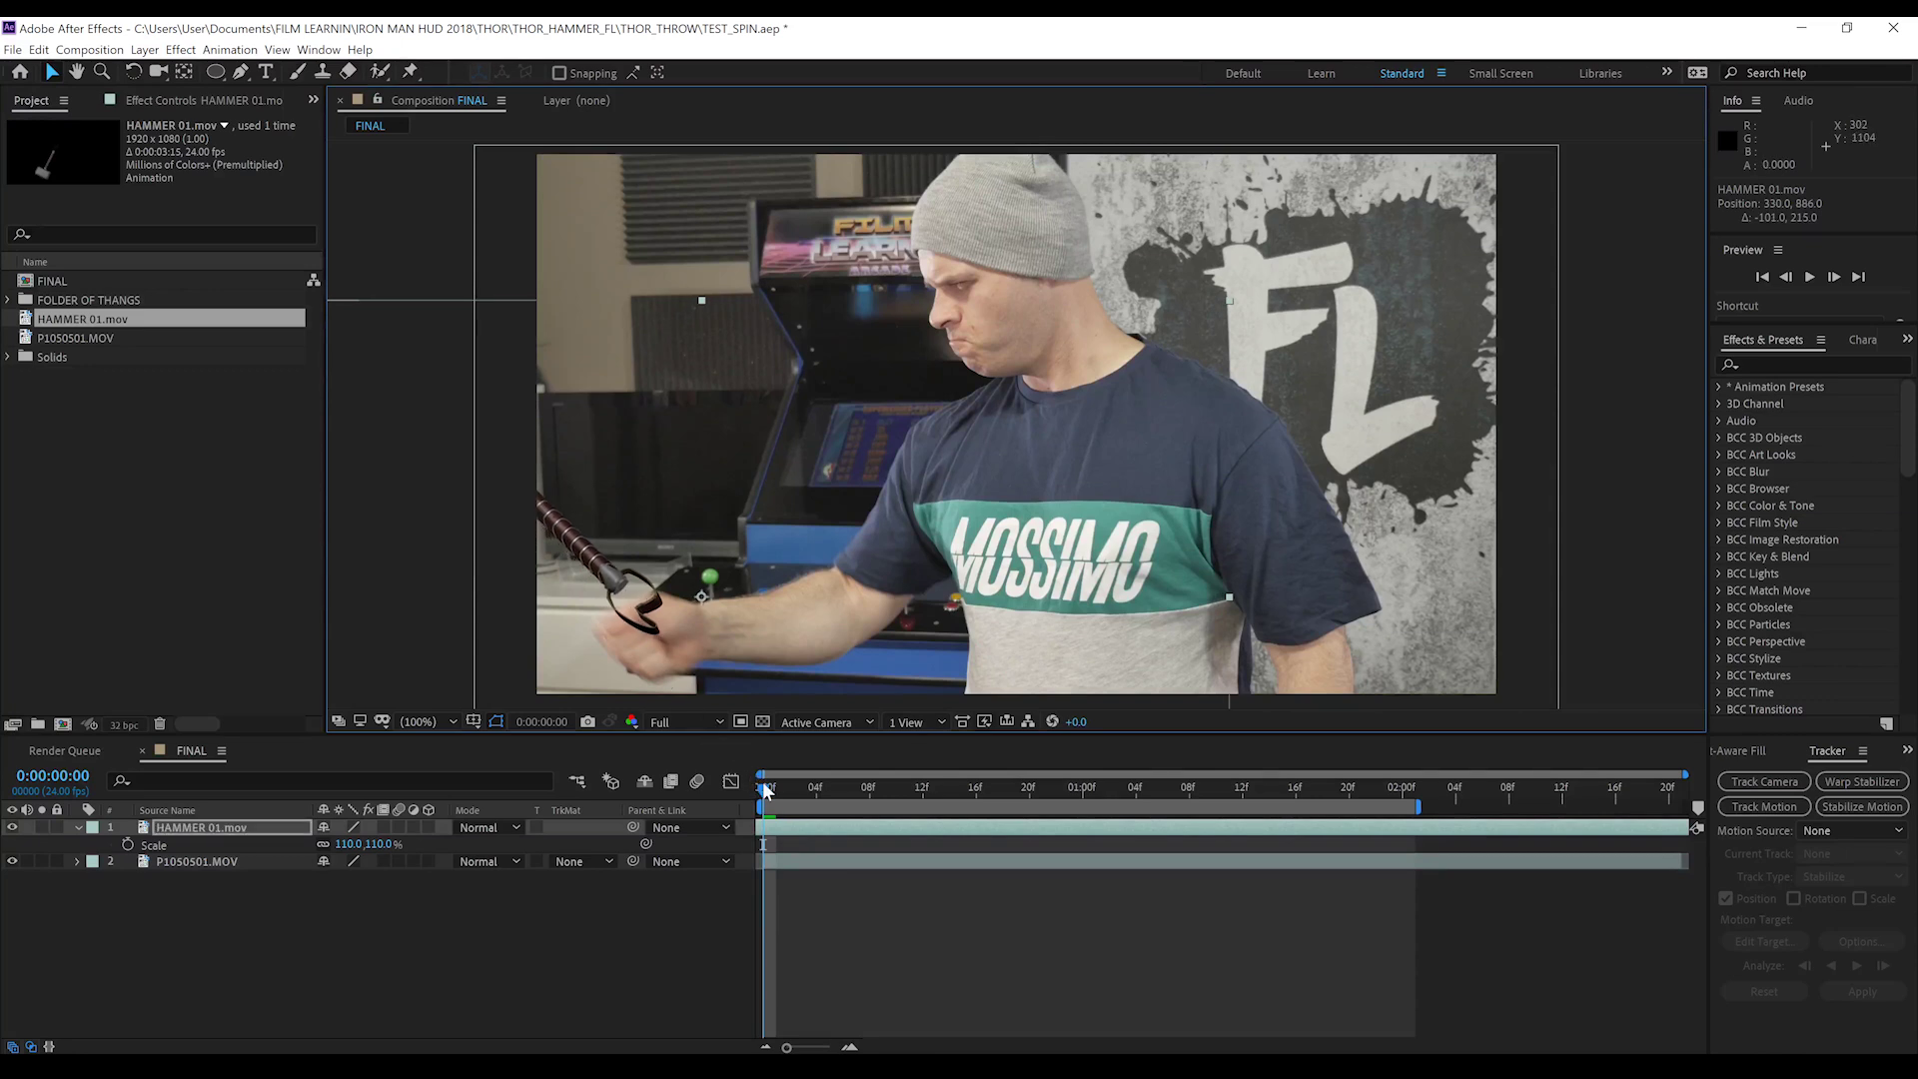
mouse_move(764, 788)
mouse_down()
mouse_move(843, 791)
mouse_move(764, 788)
mouse_up()
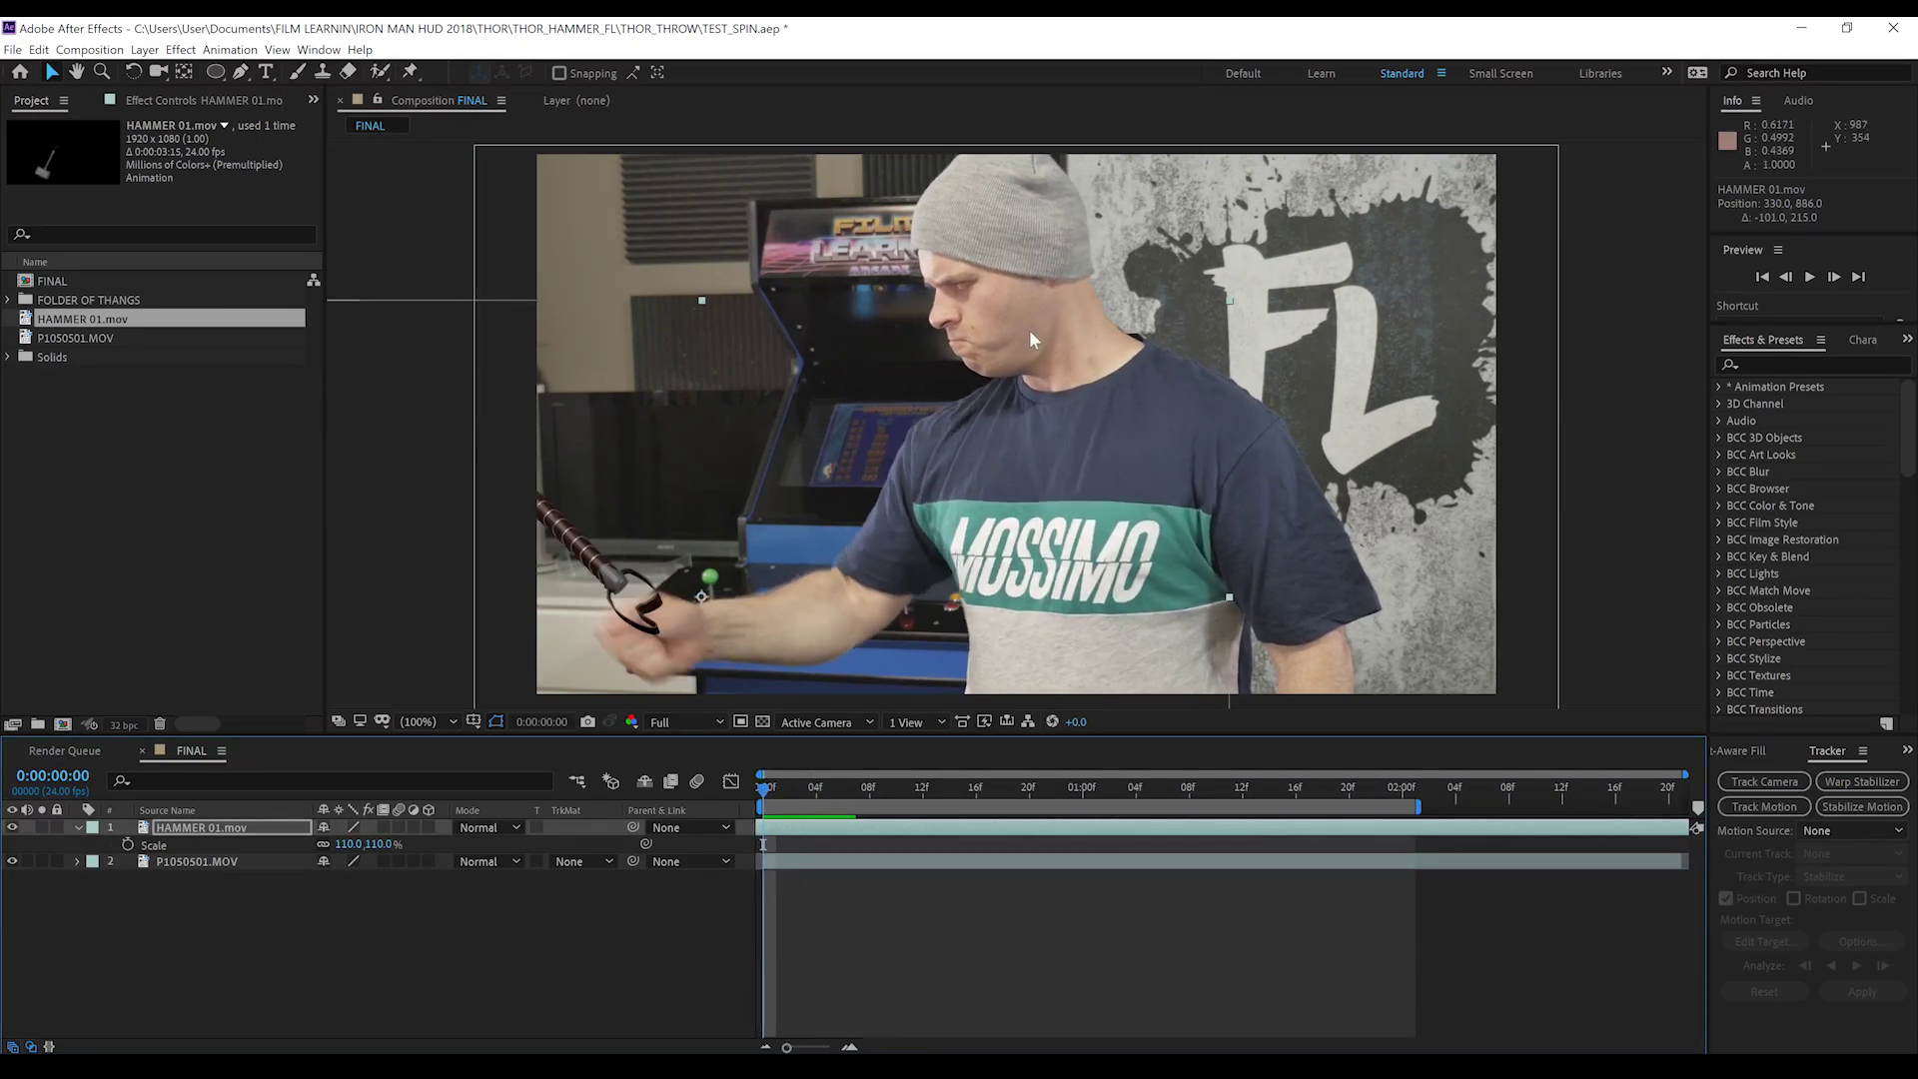
click(194, 826)
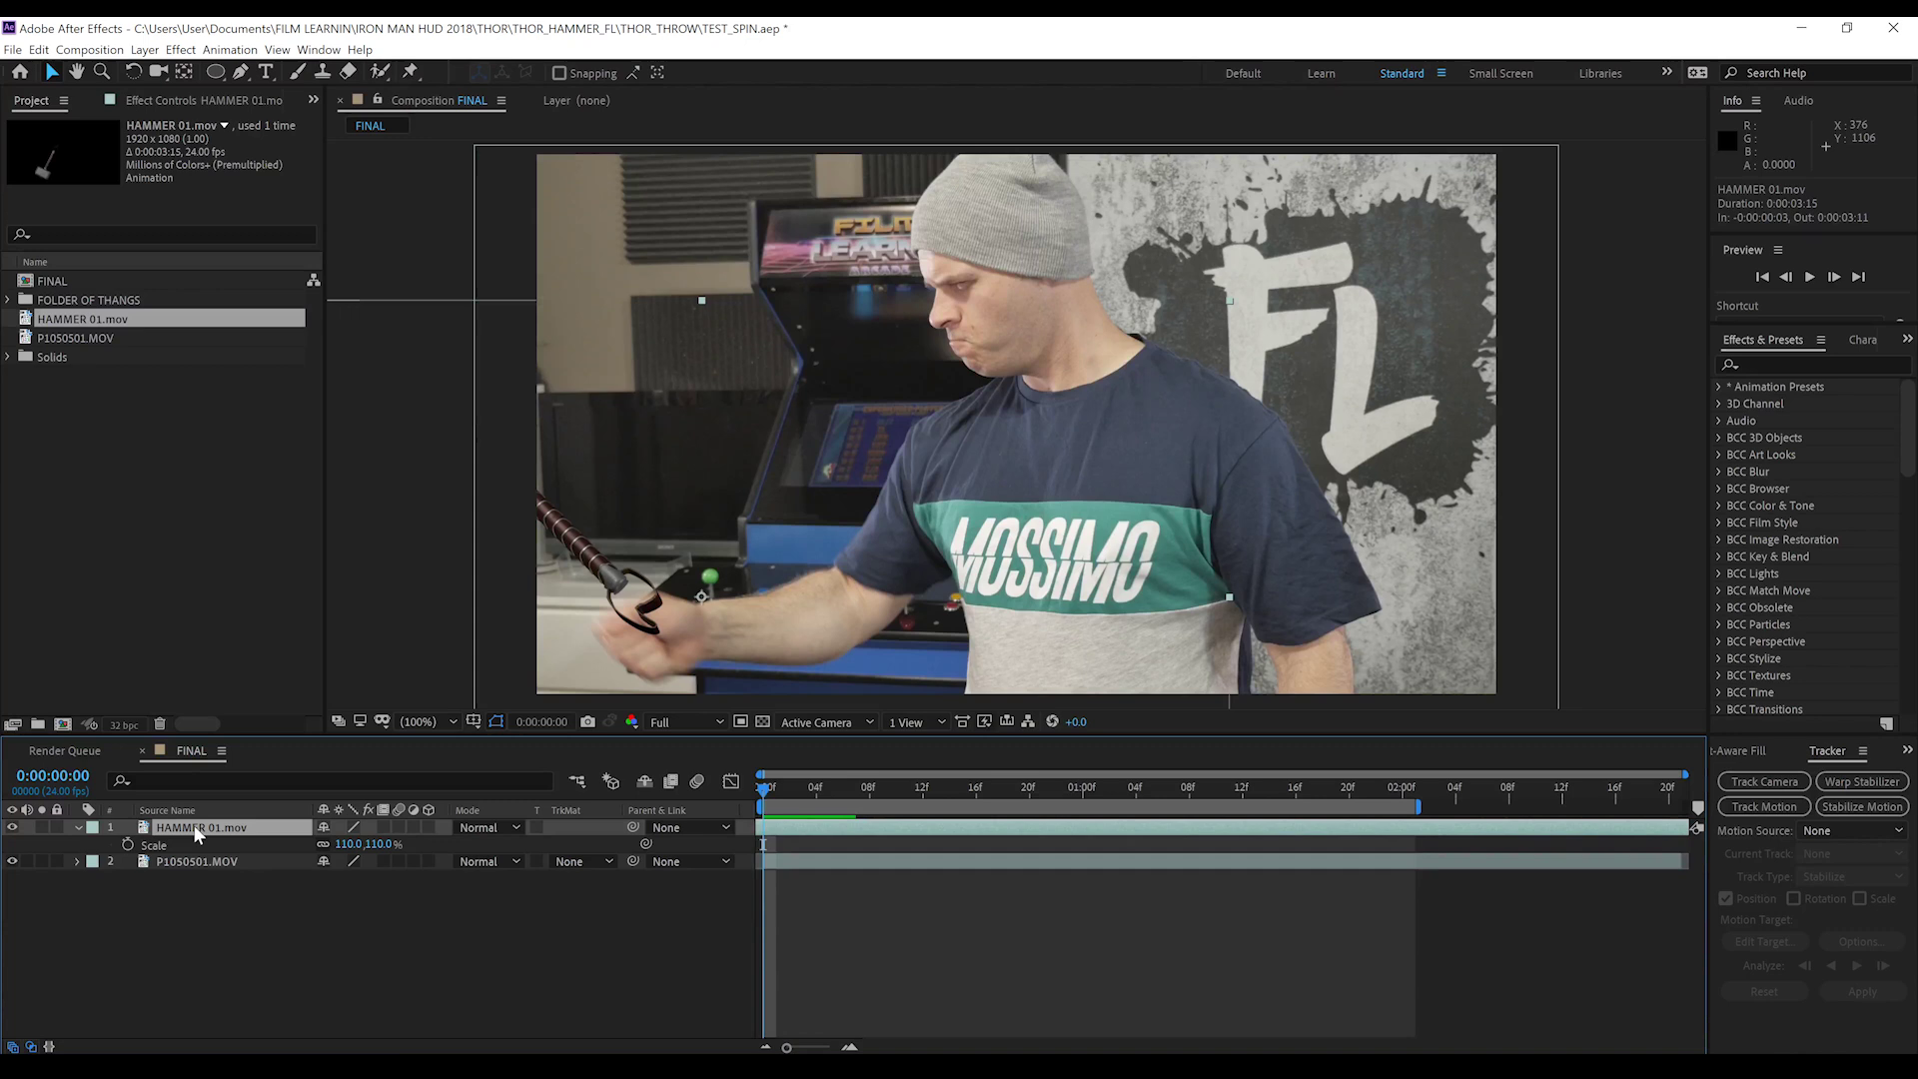
Start Position keyframes on the hammer, keeping its handle in the fist through frame 4
key(p)
click(128, 845)
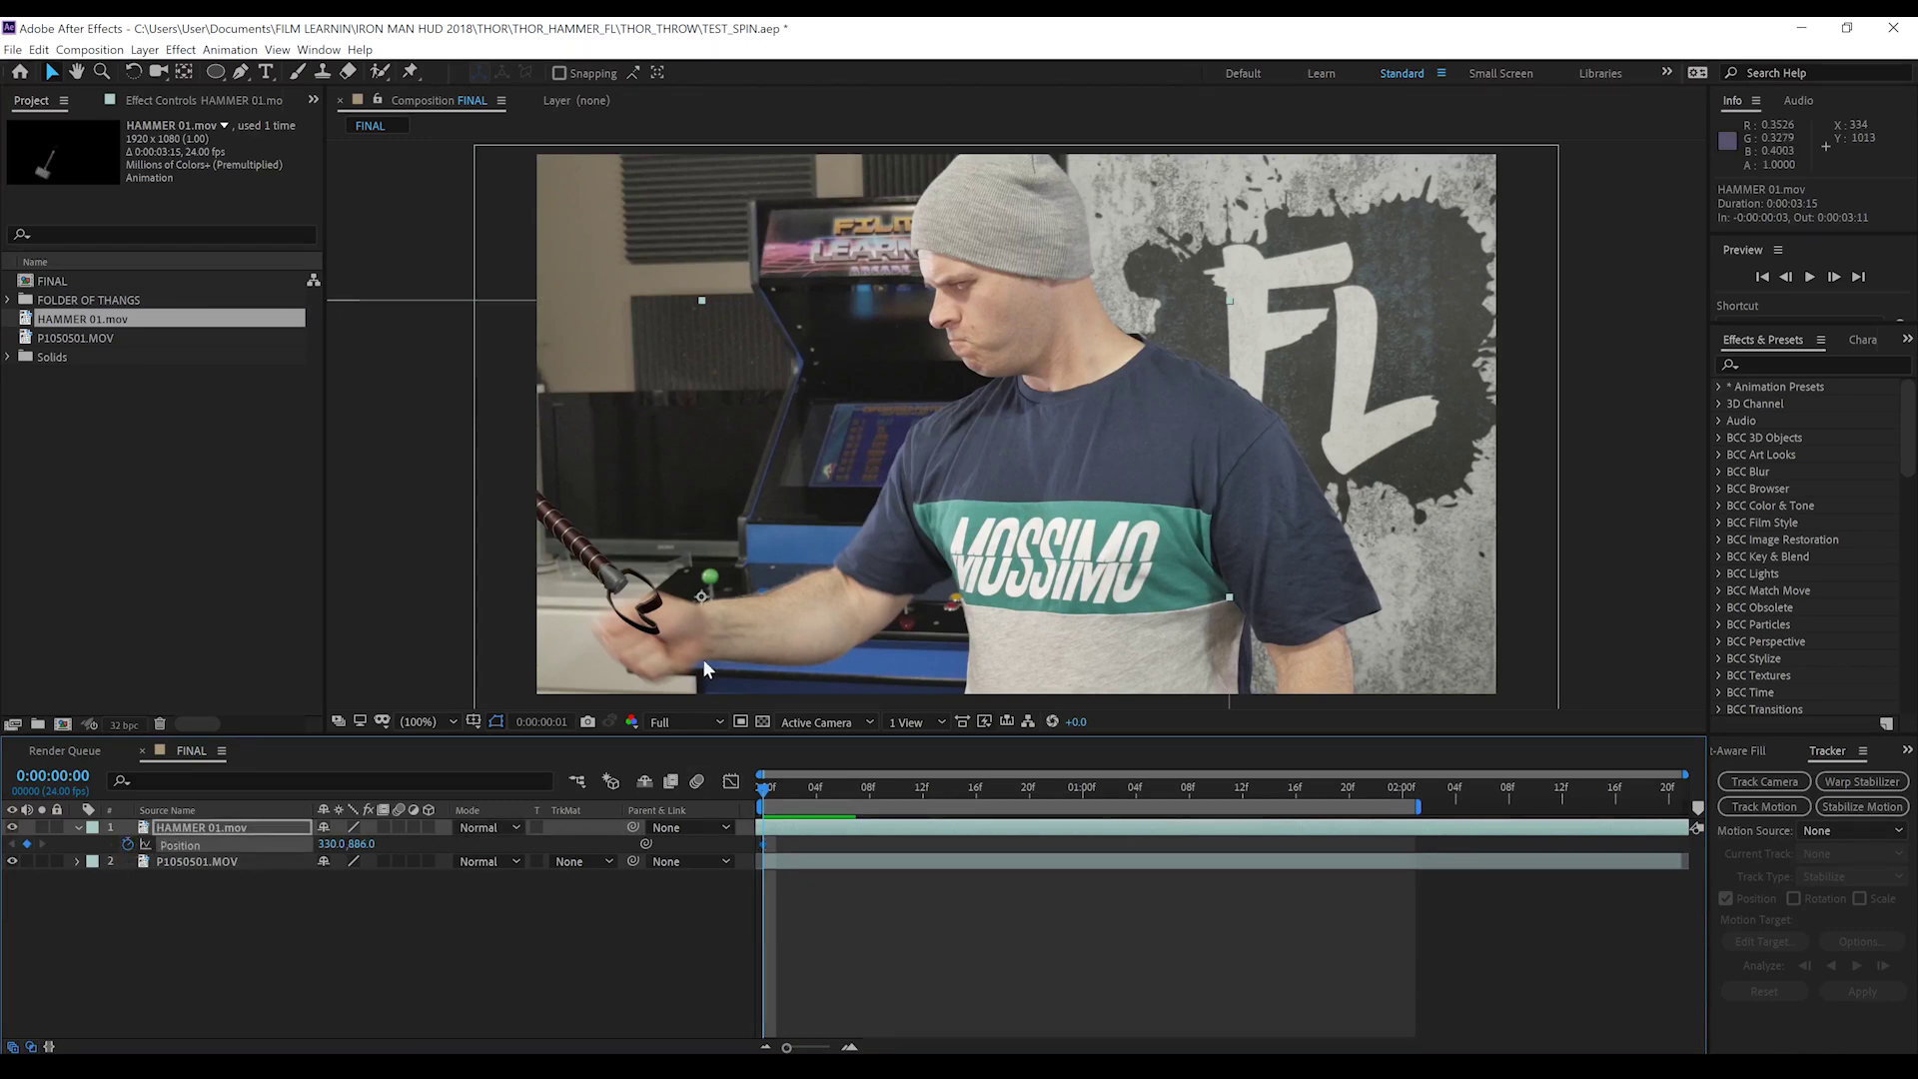
key(Page_Down)
drag(585, 624, 709, 712)
key(Page_Down)
key(Page_Down)
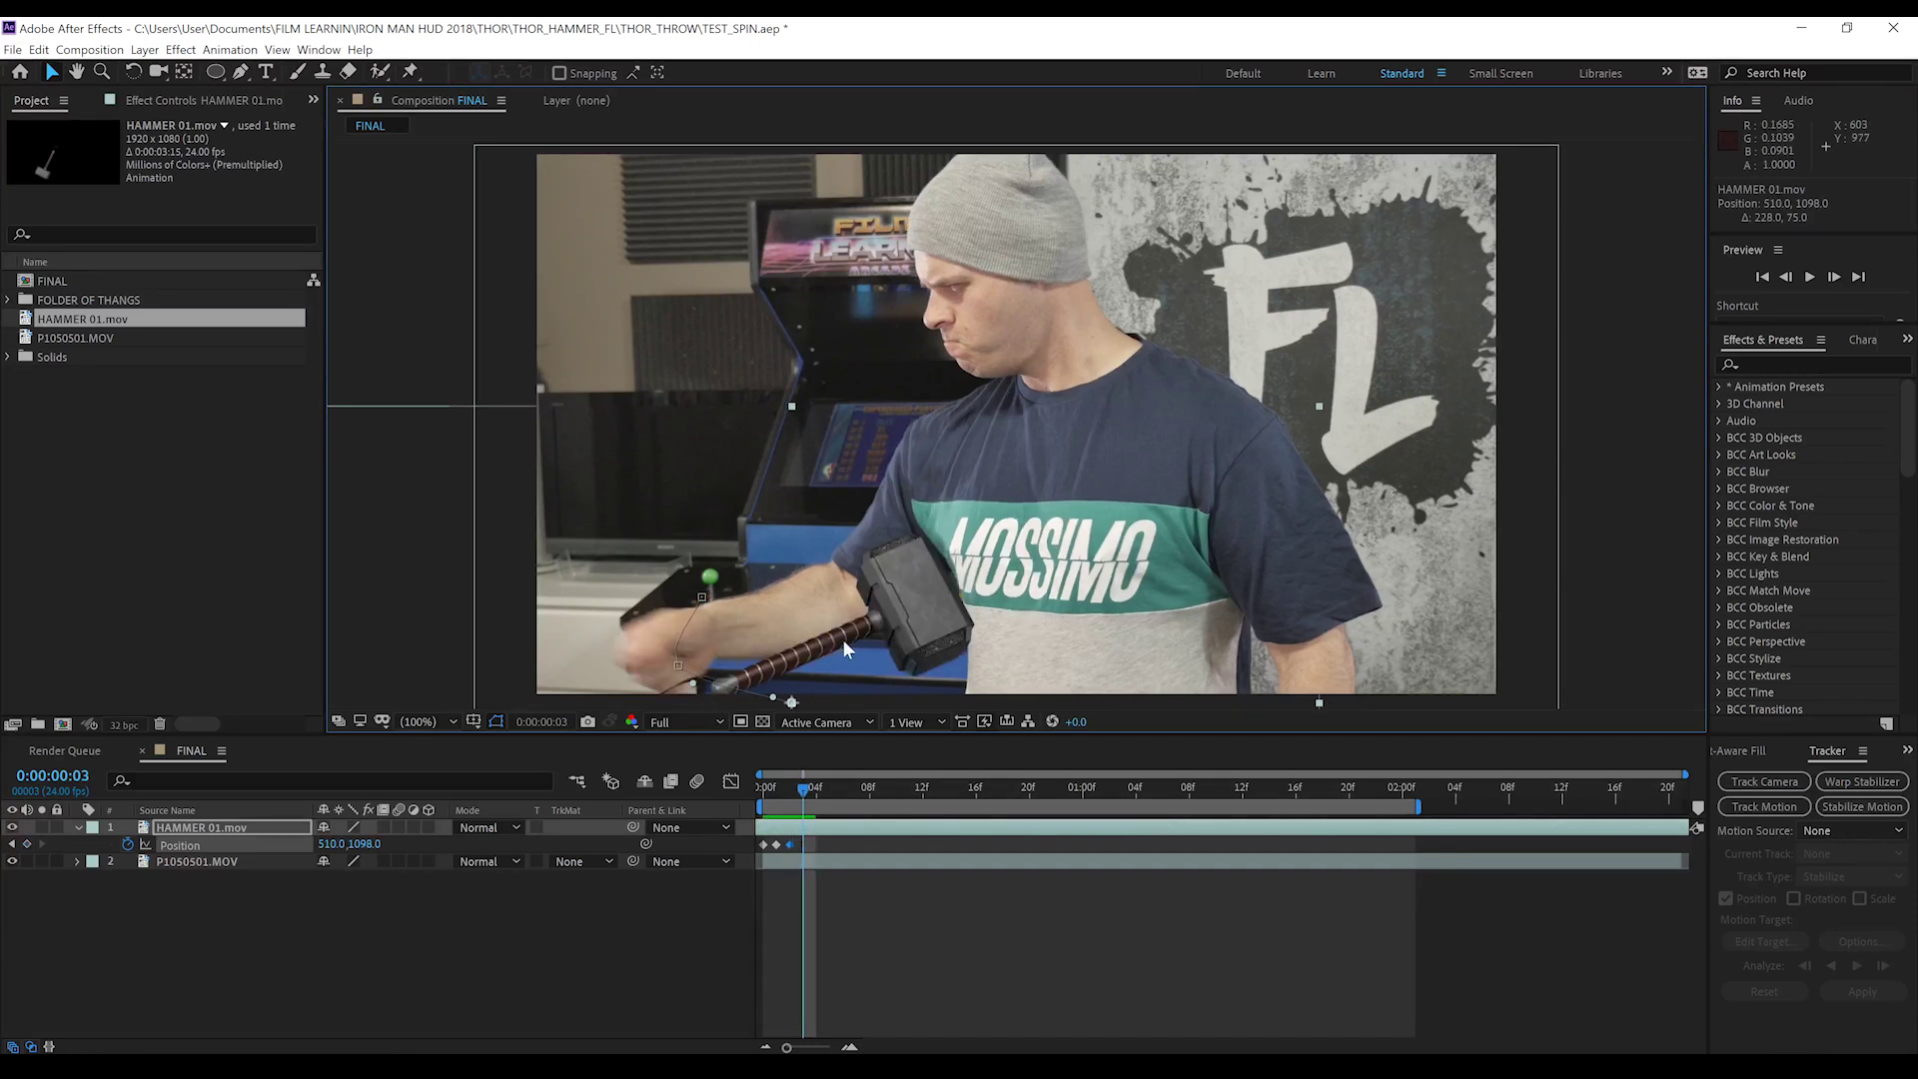
drag(847, 641, 854, 586)
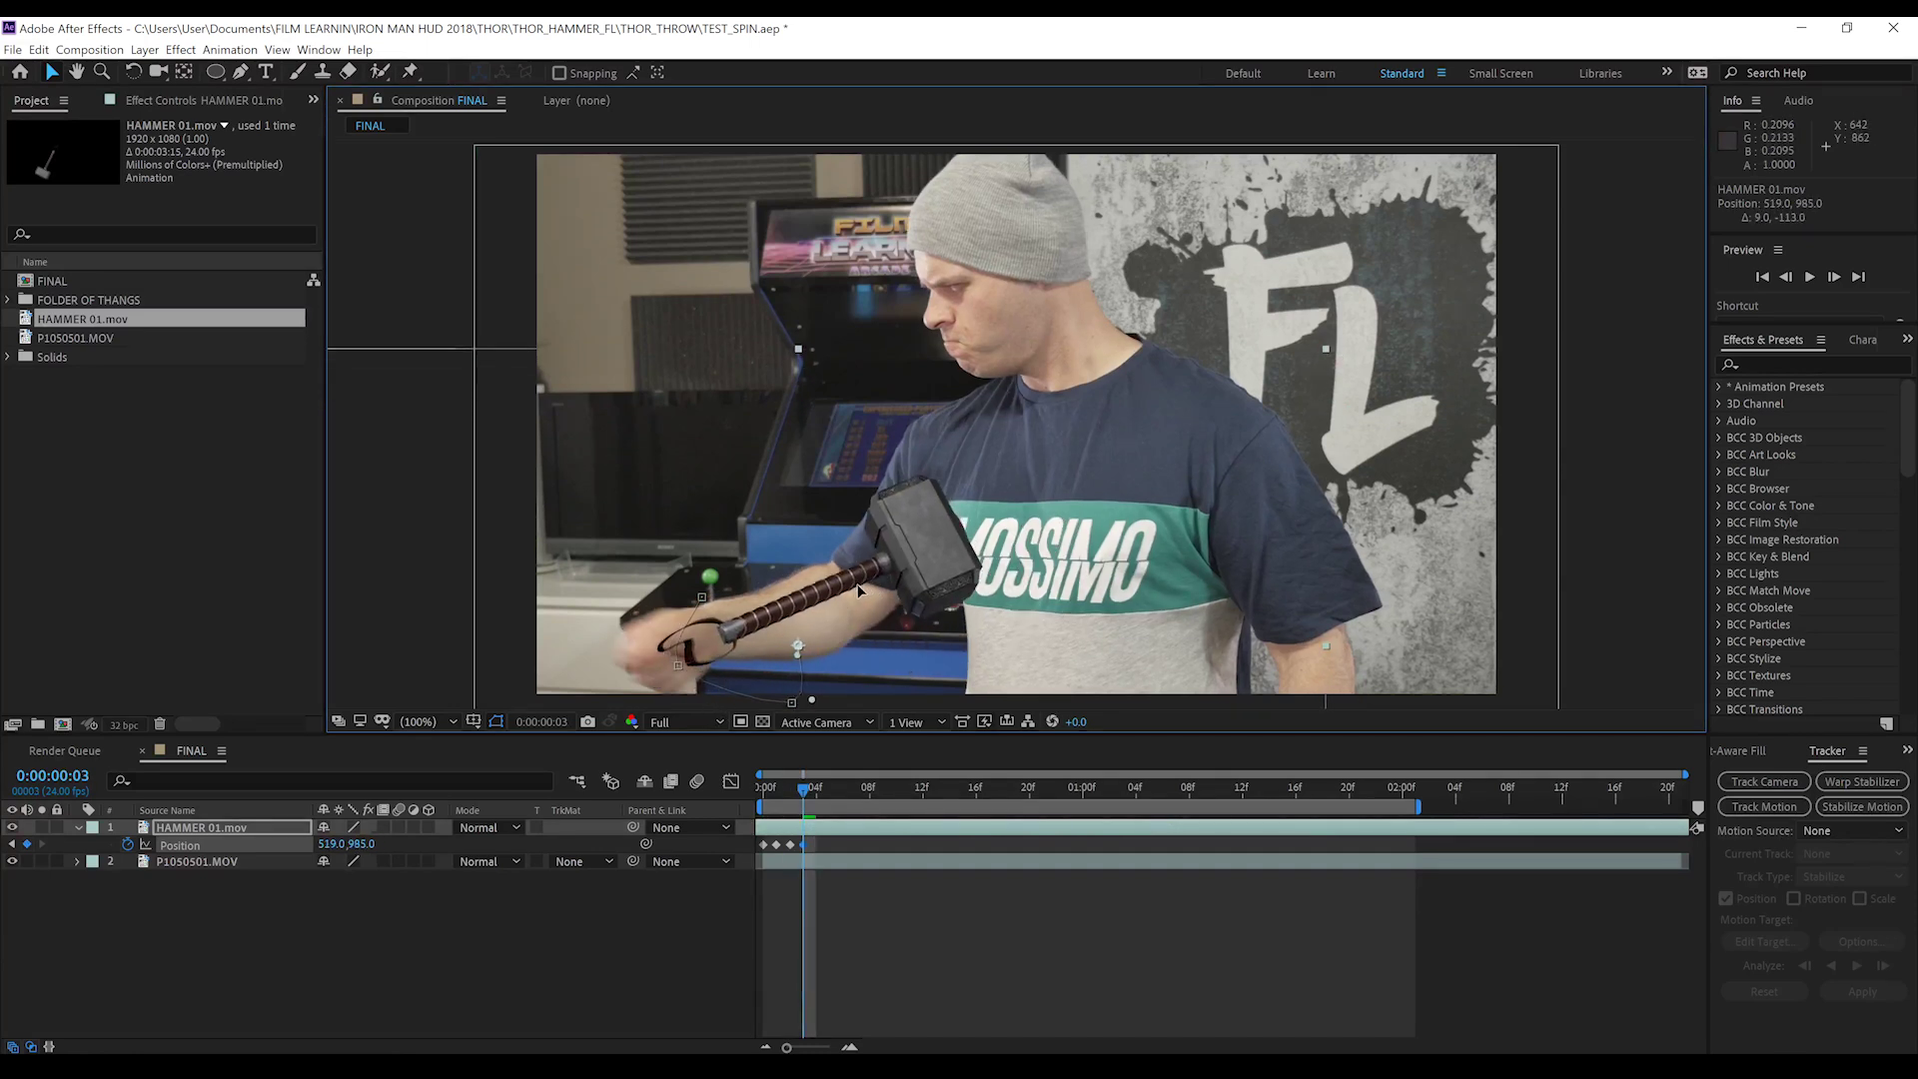
key(Page_Down)
drag(687, 510, 581, 448)
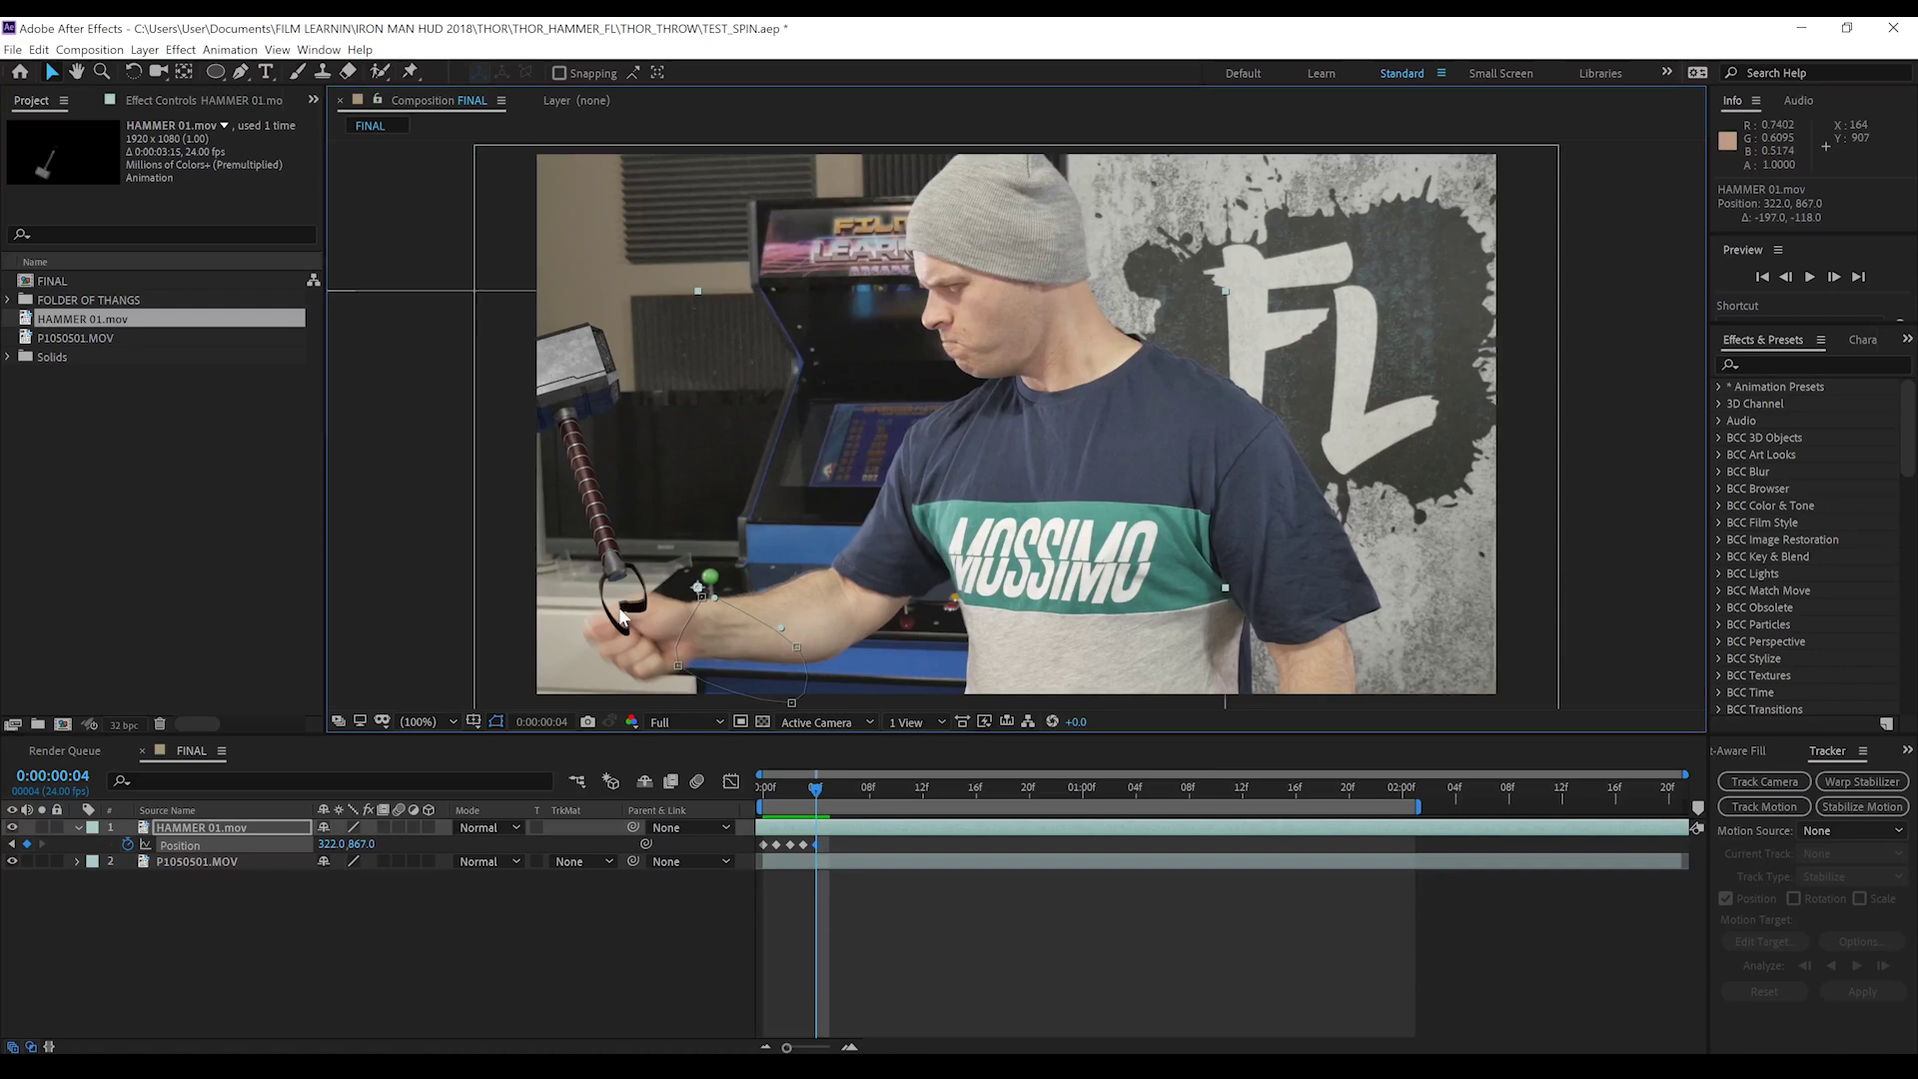
Keep keyframing the hammer's position to follow the hand through frame 9
key(Page_Down)
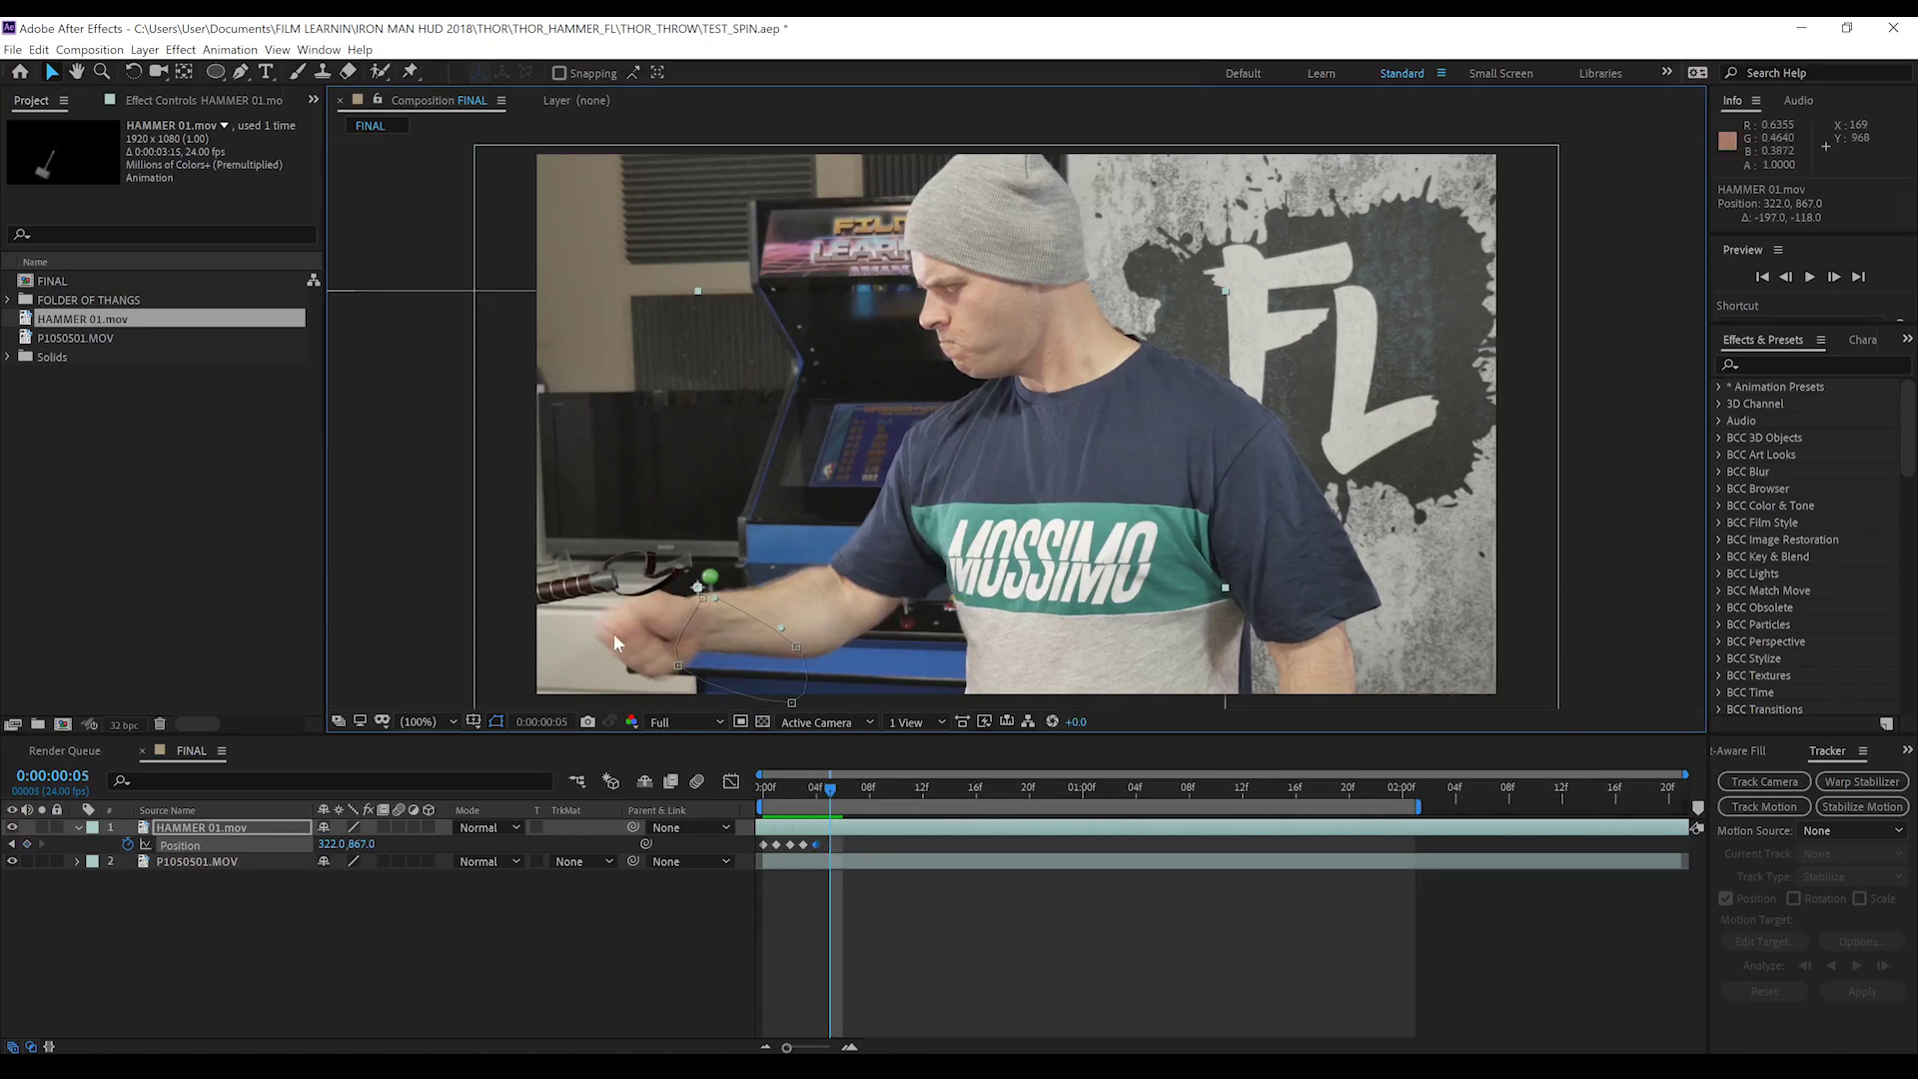
drag(604, 570, 693, 719)
key(Page_Down)
key(Page_Down)
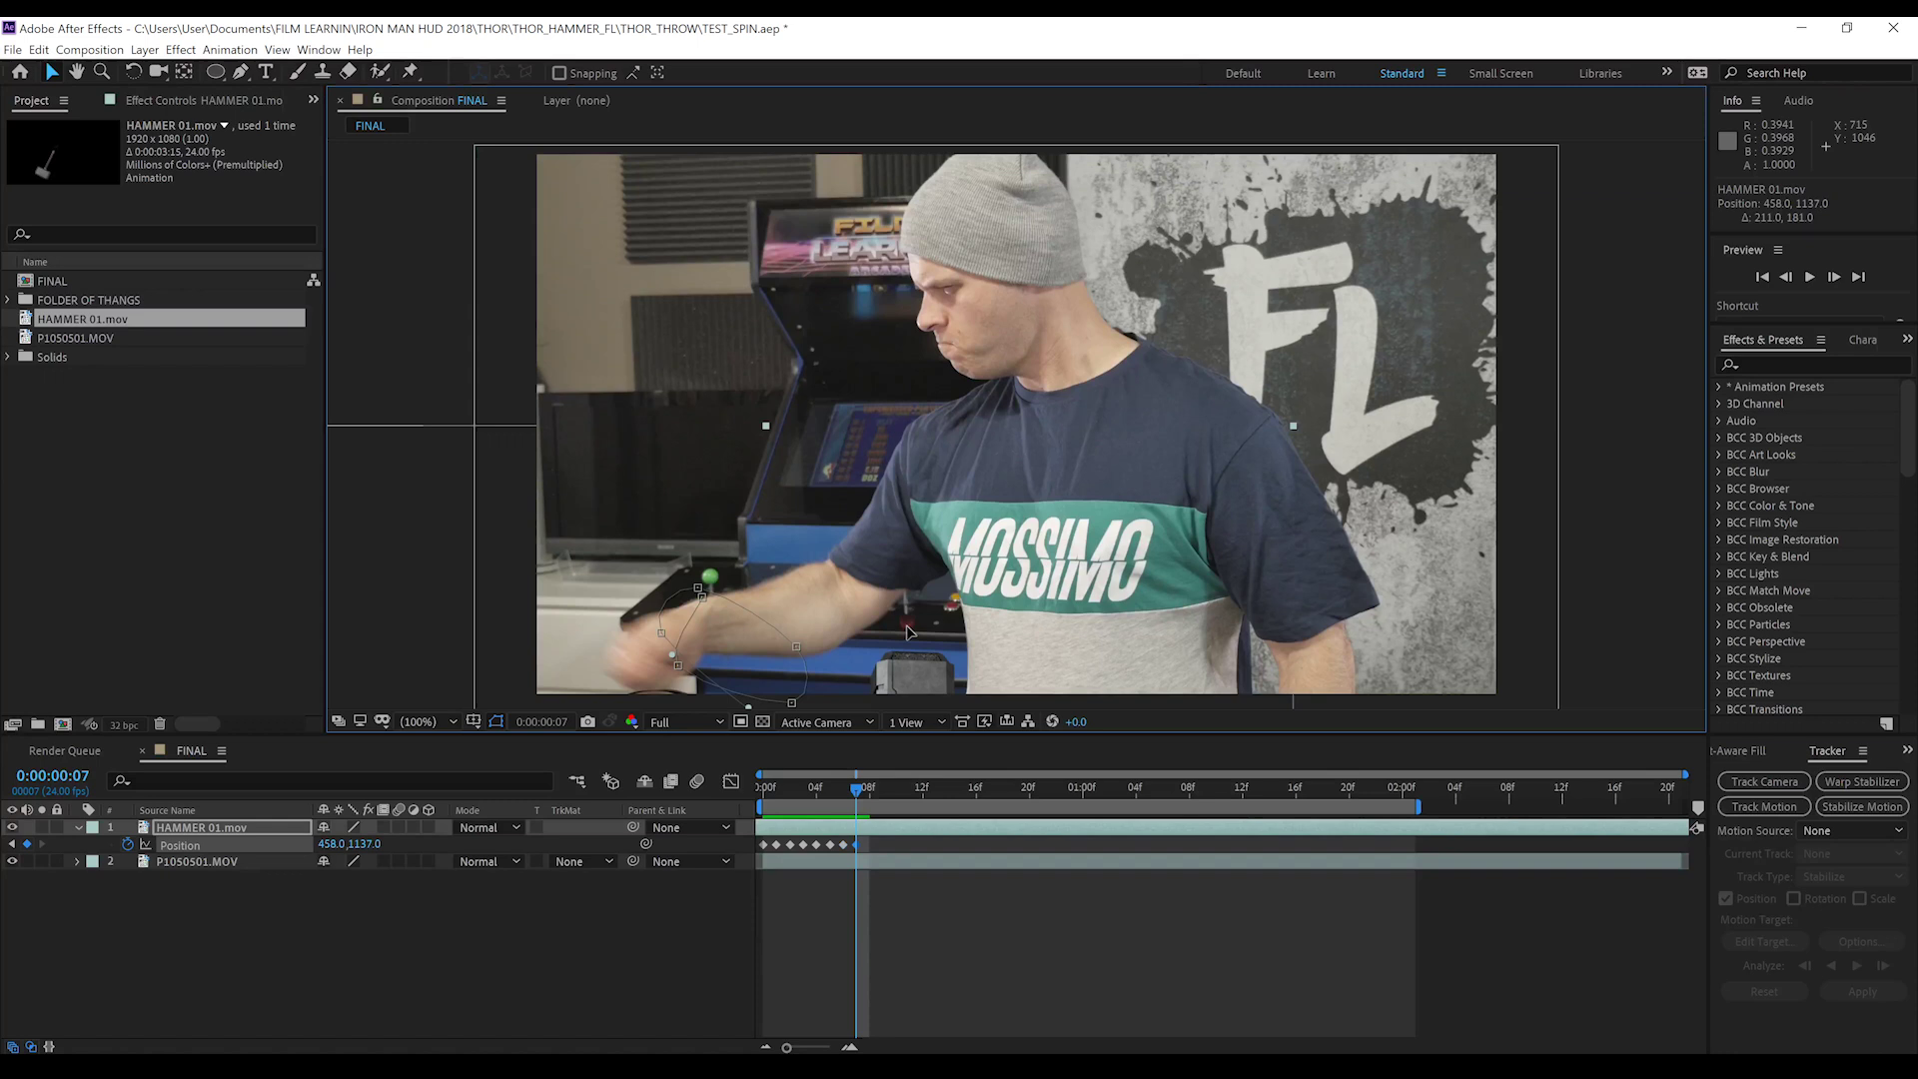
drag(912, 673, 929, 612)
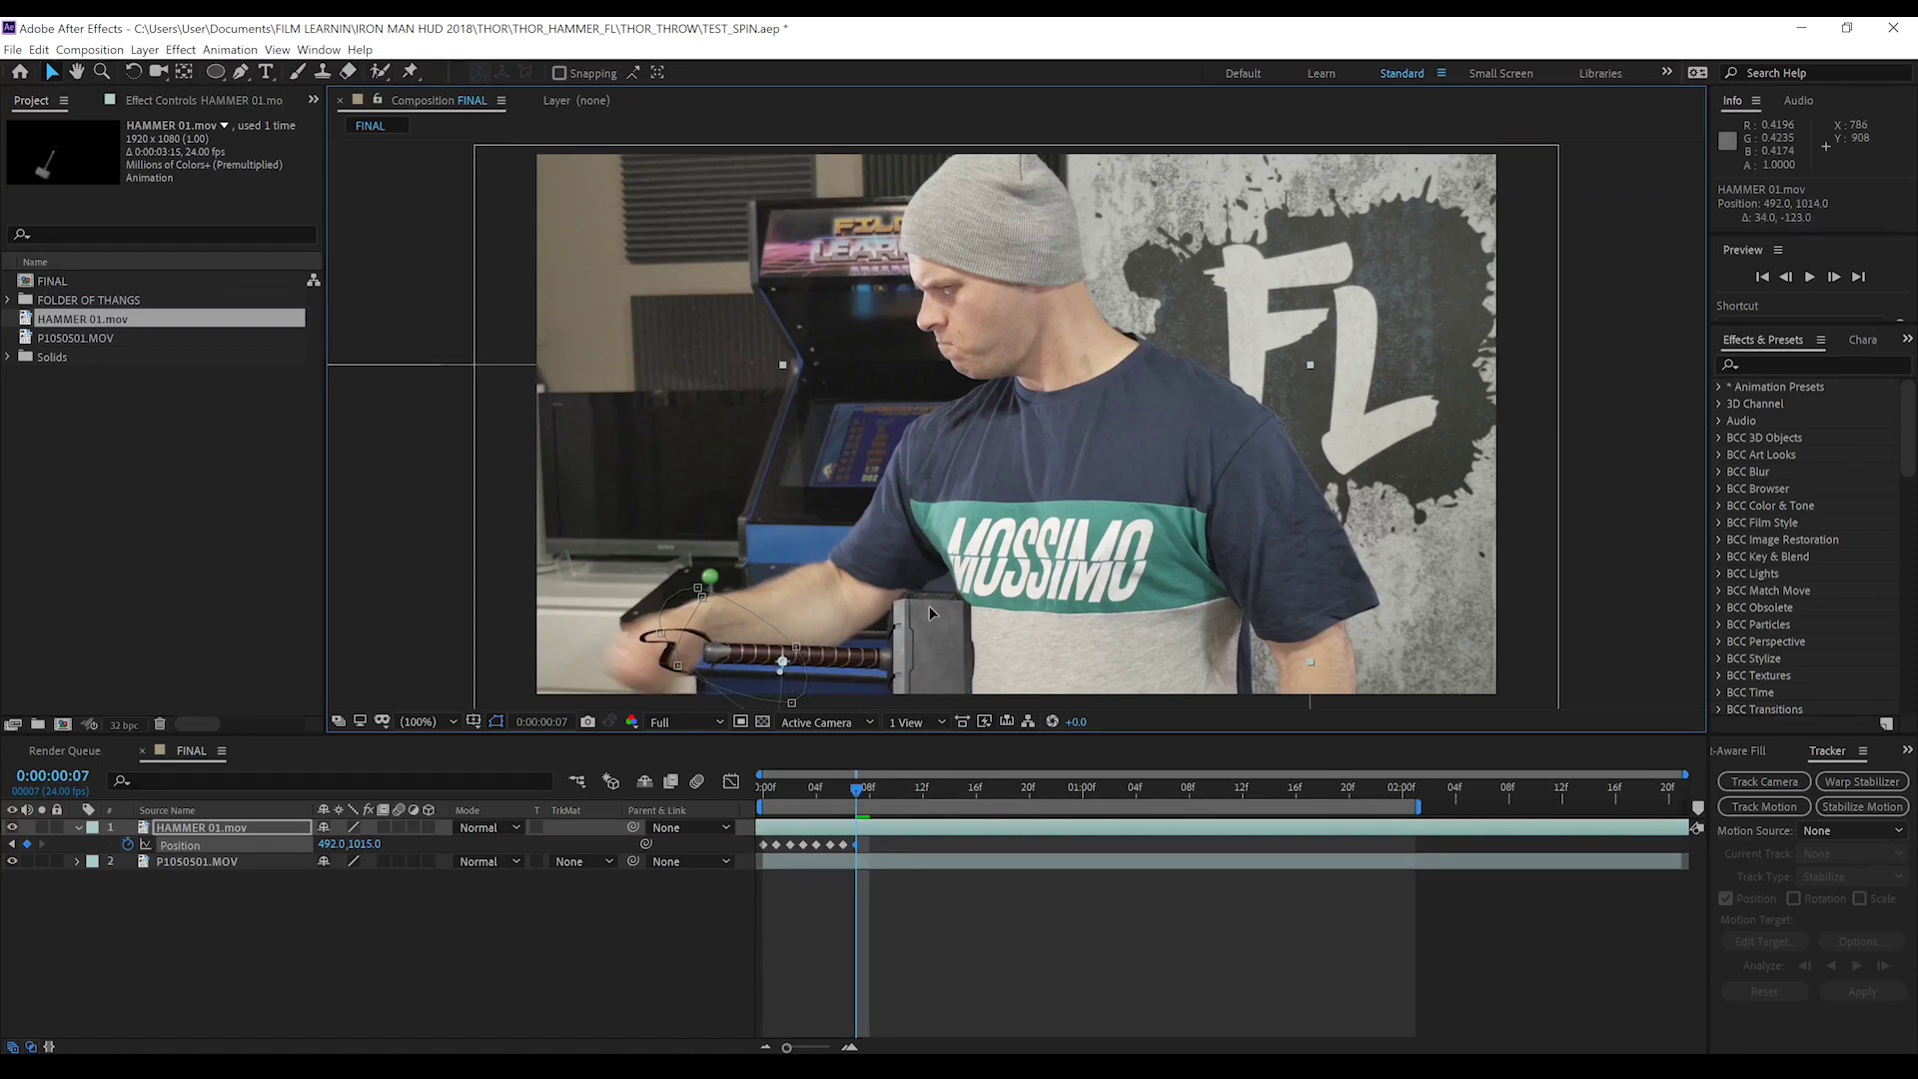
key(Page_Down)
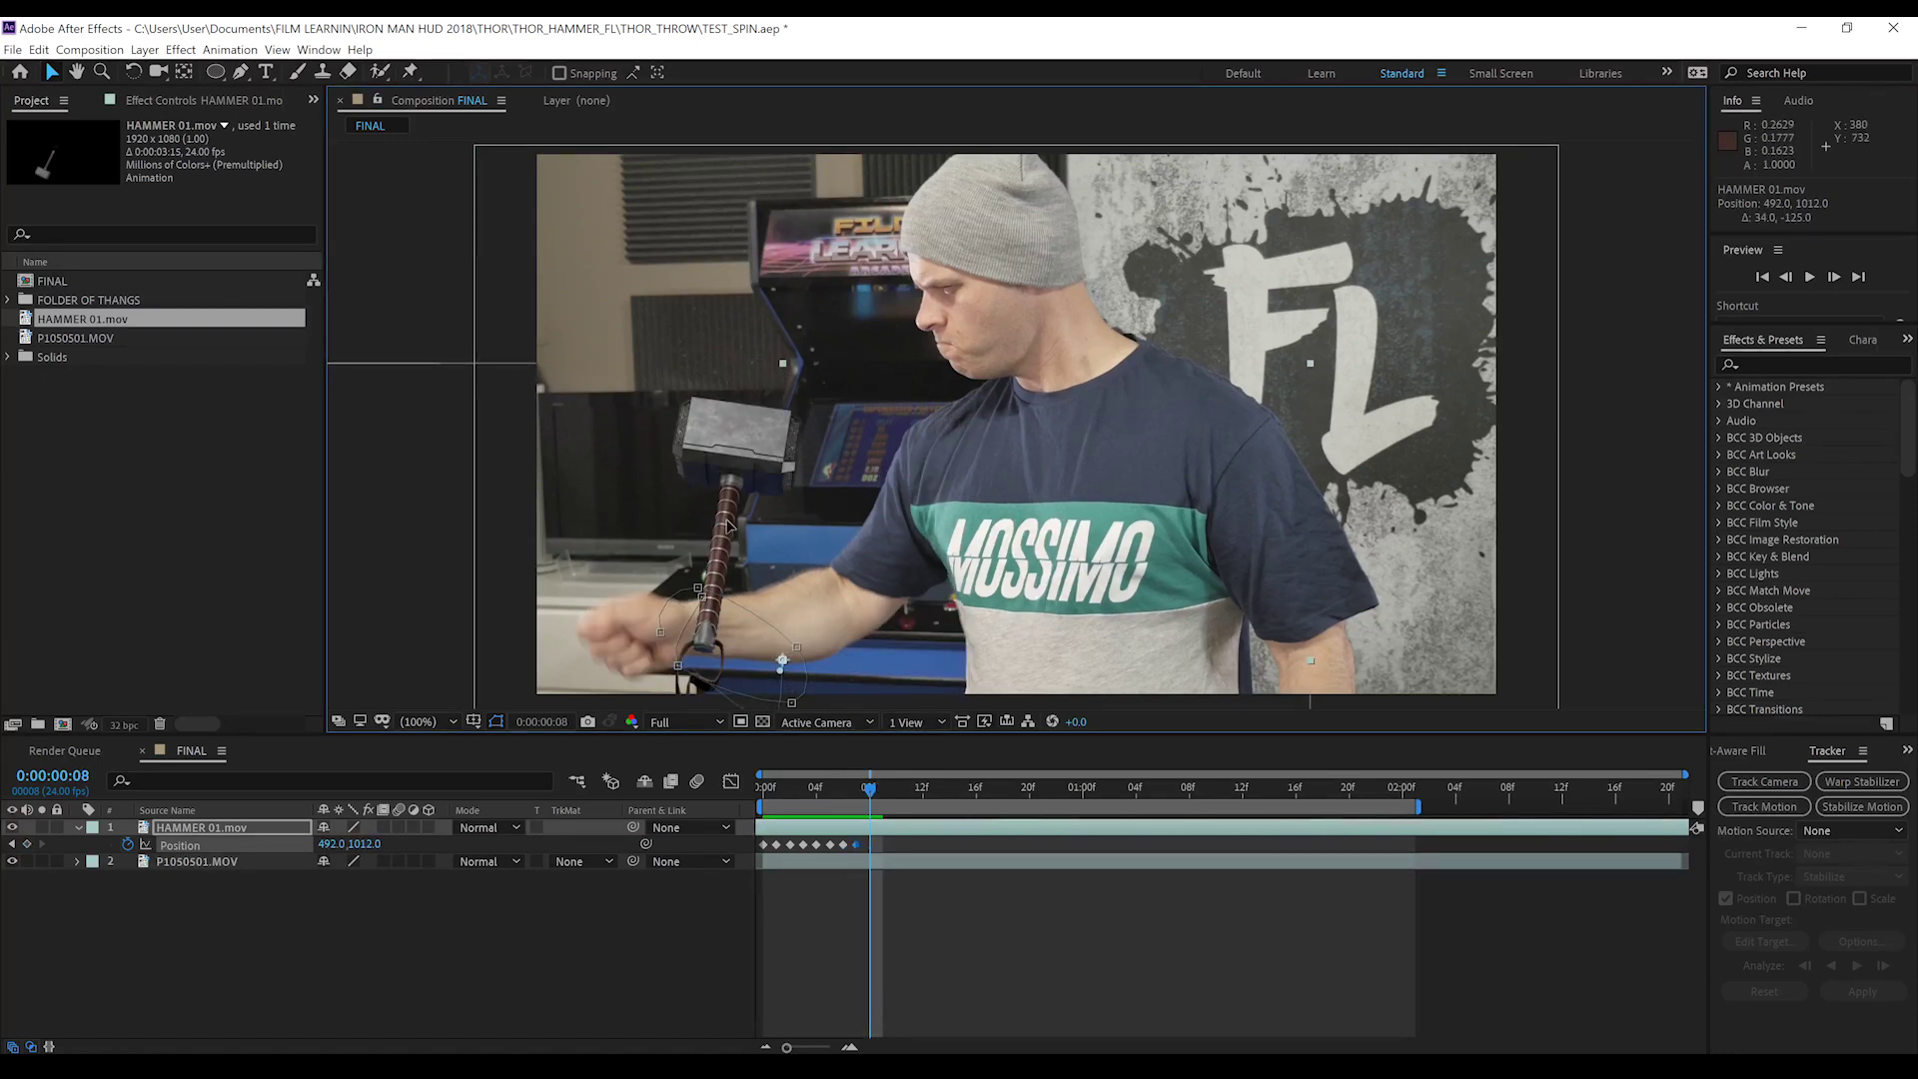
key(Page_Down)
drag(675, 636, 515, 627)
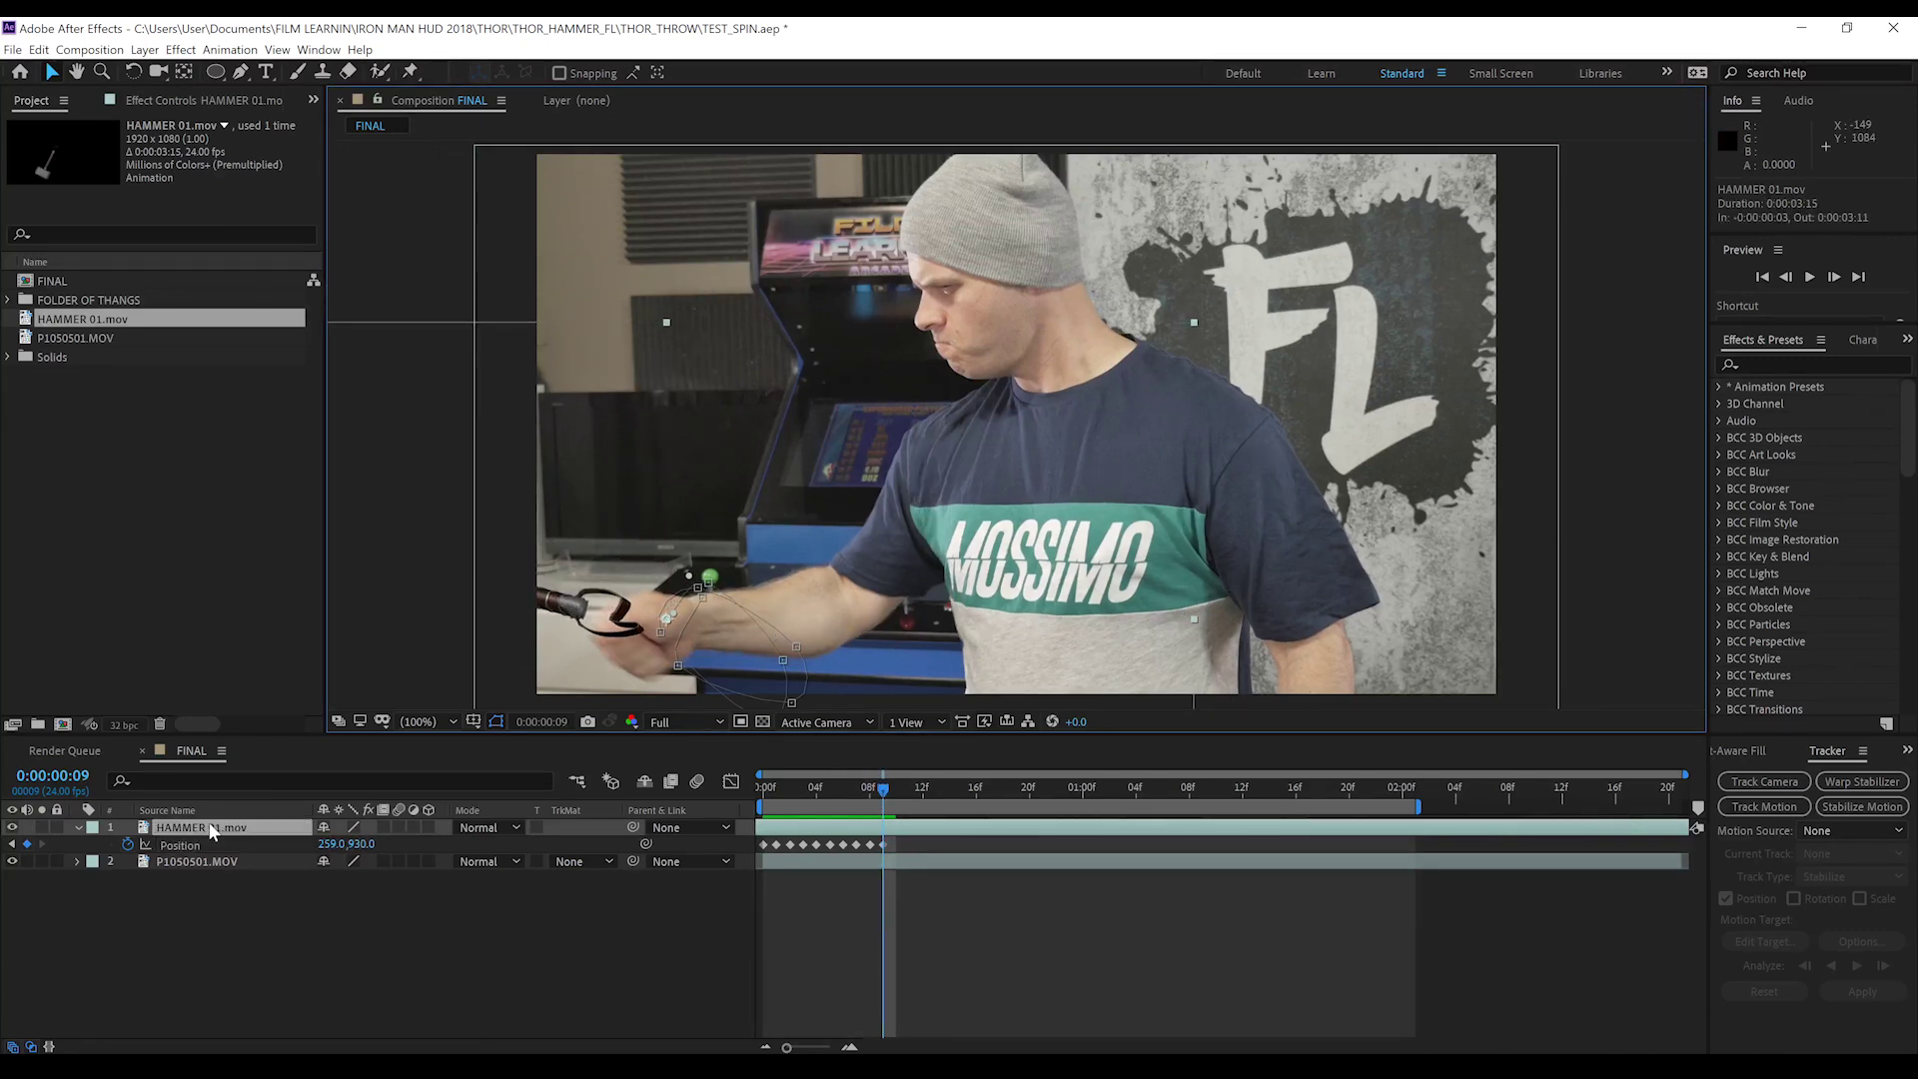
Keyframe the hammer's Rotation from frame 8, about 10 degrees at frame 9, back to 0 at frame 10
key(r)
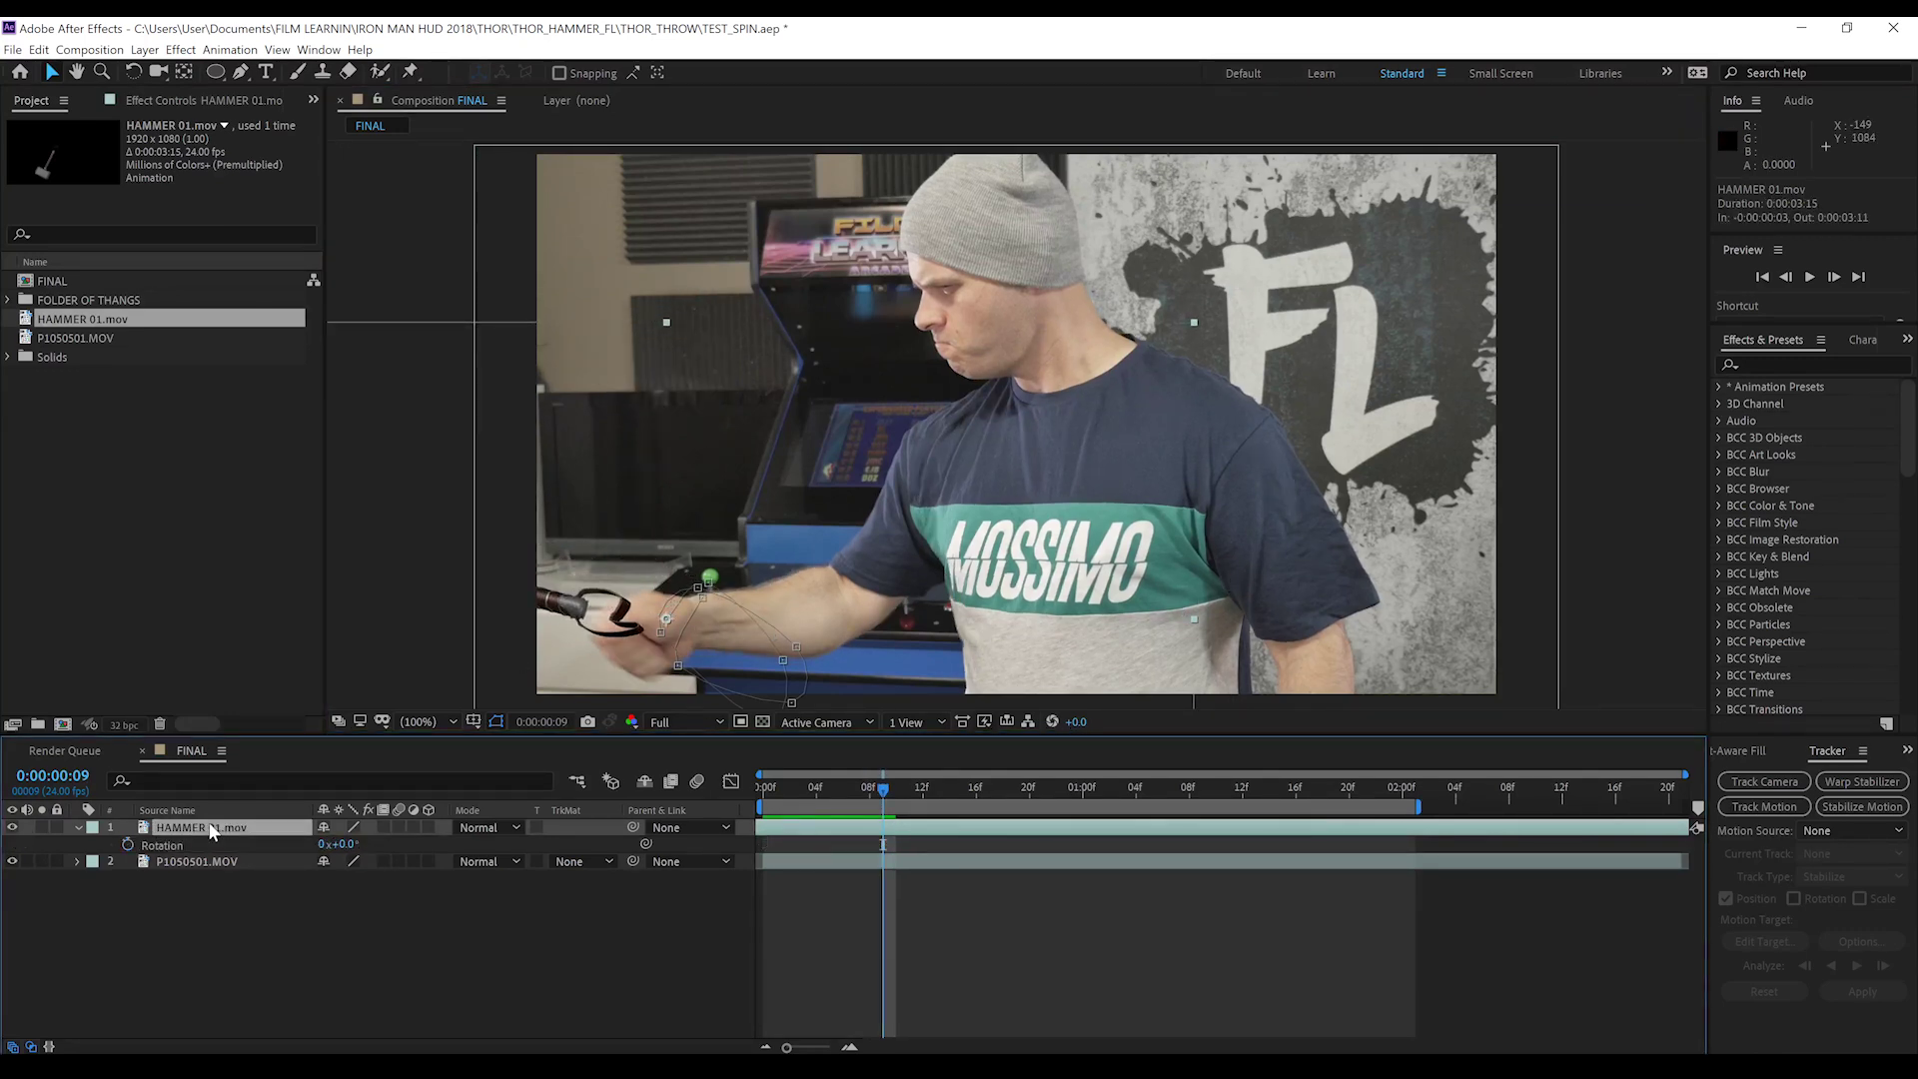
key(Page_Up)
click(125, 844)
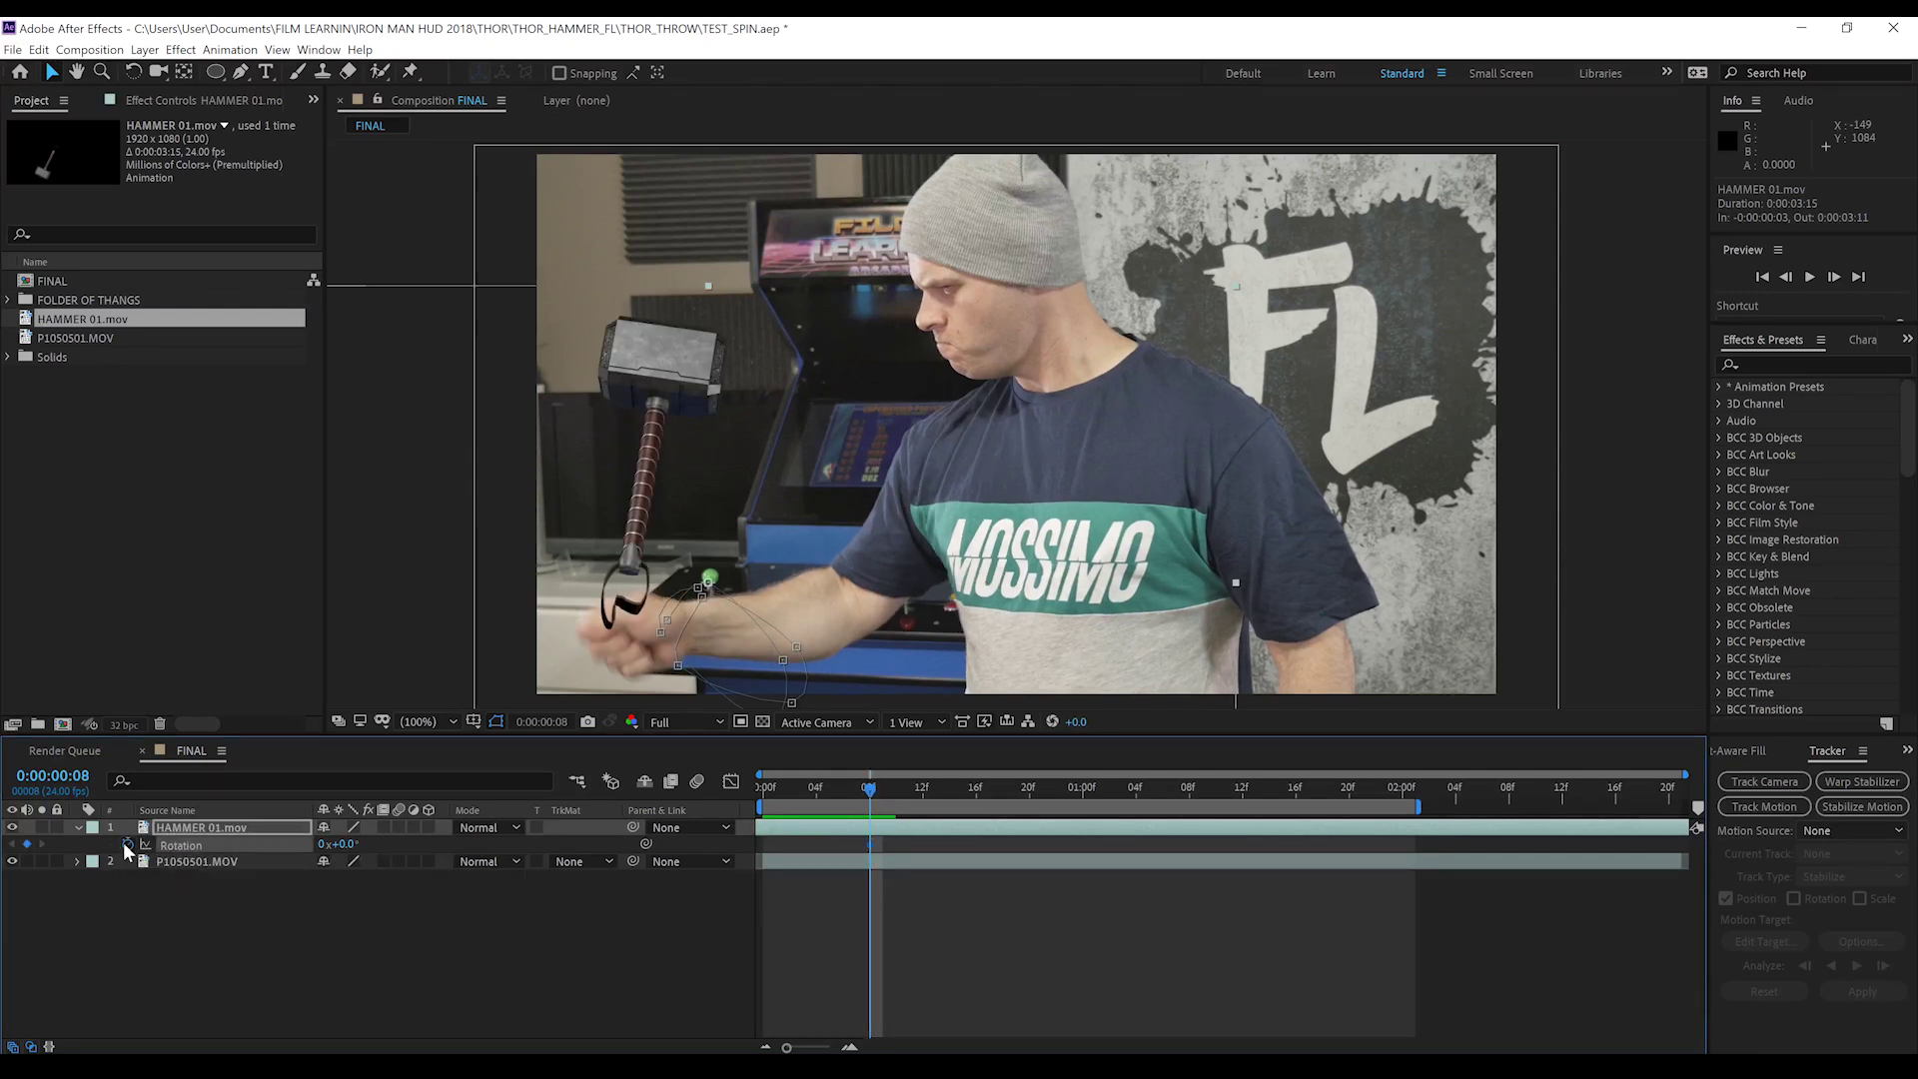
key(Page_Down)
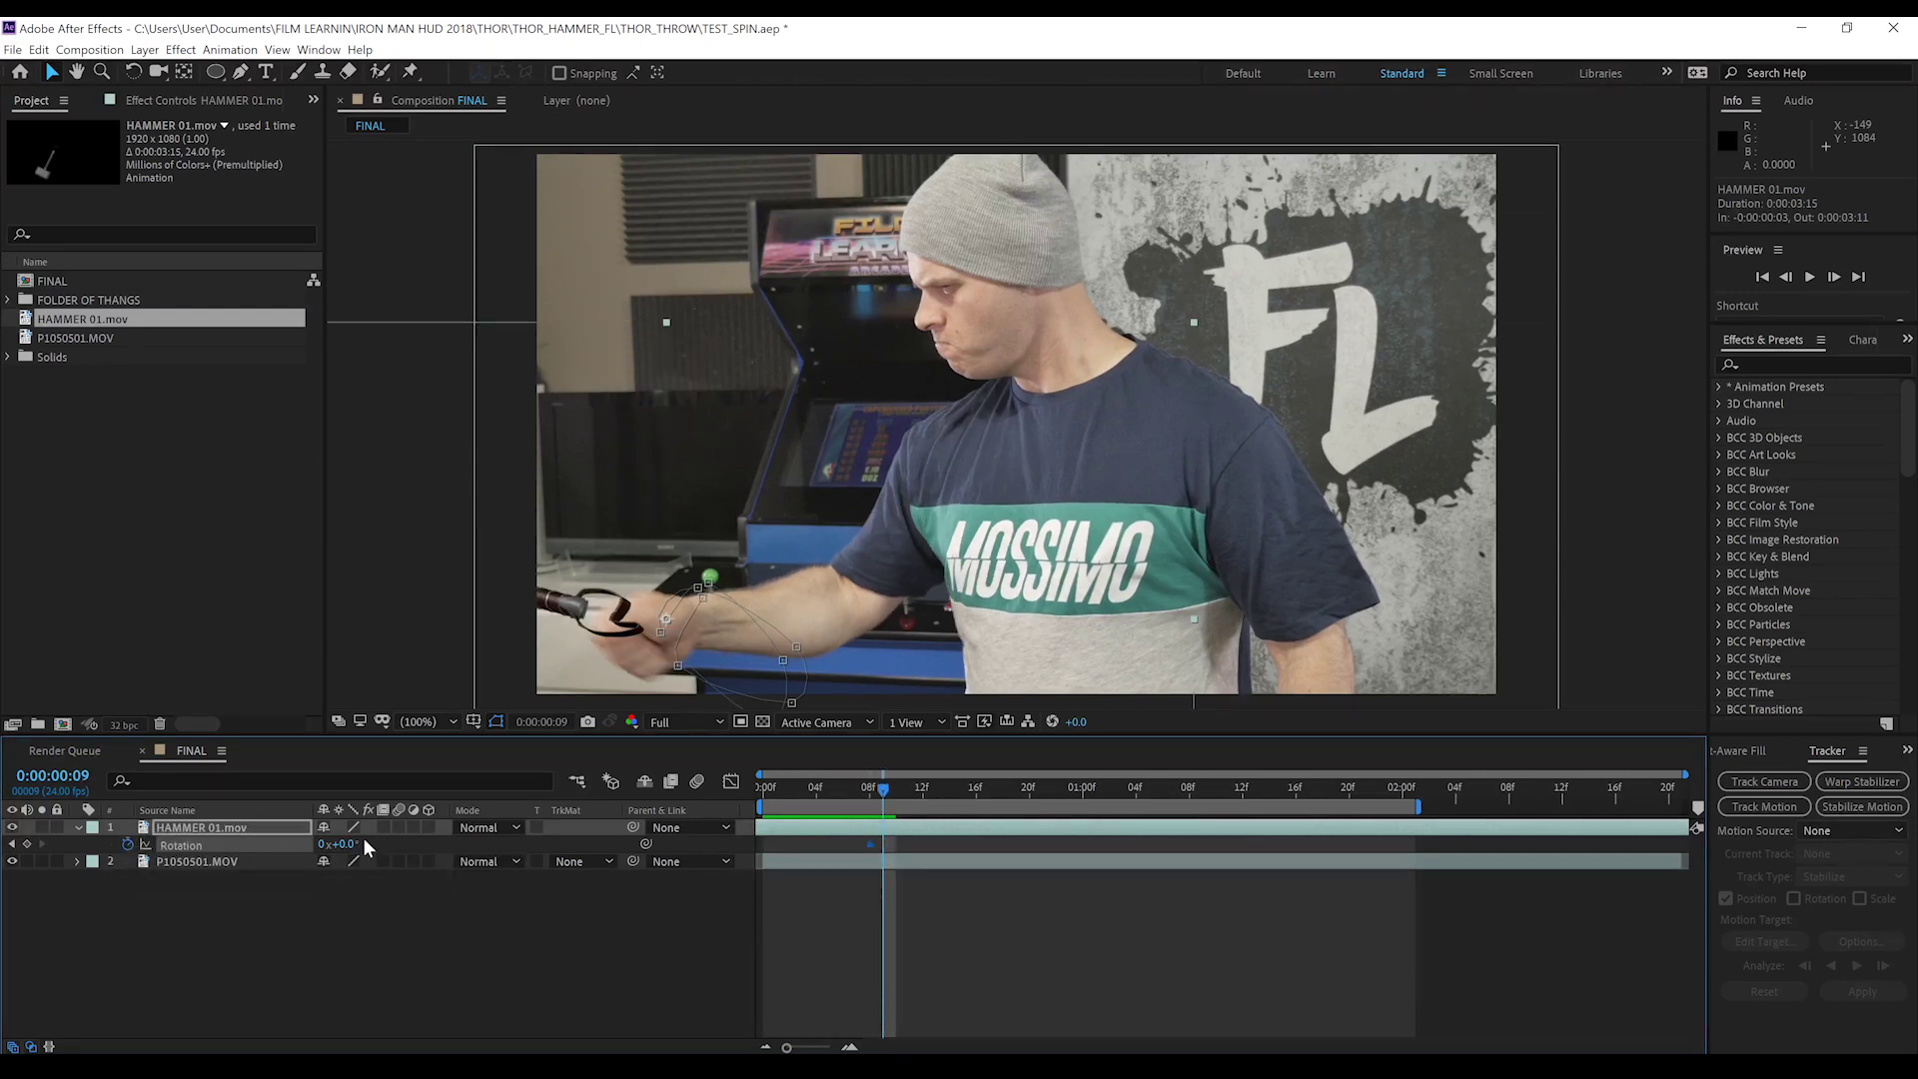
drag(359, 844, 364, 844)
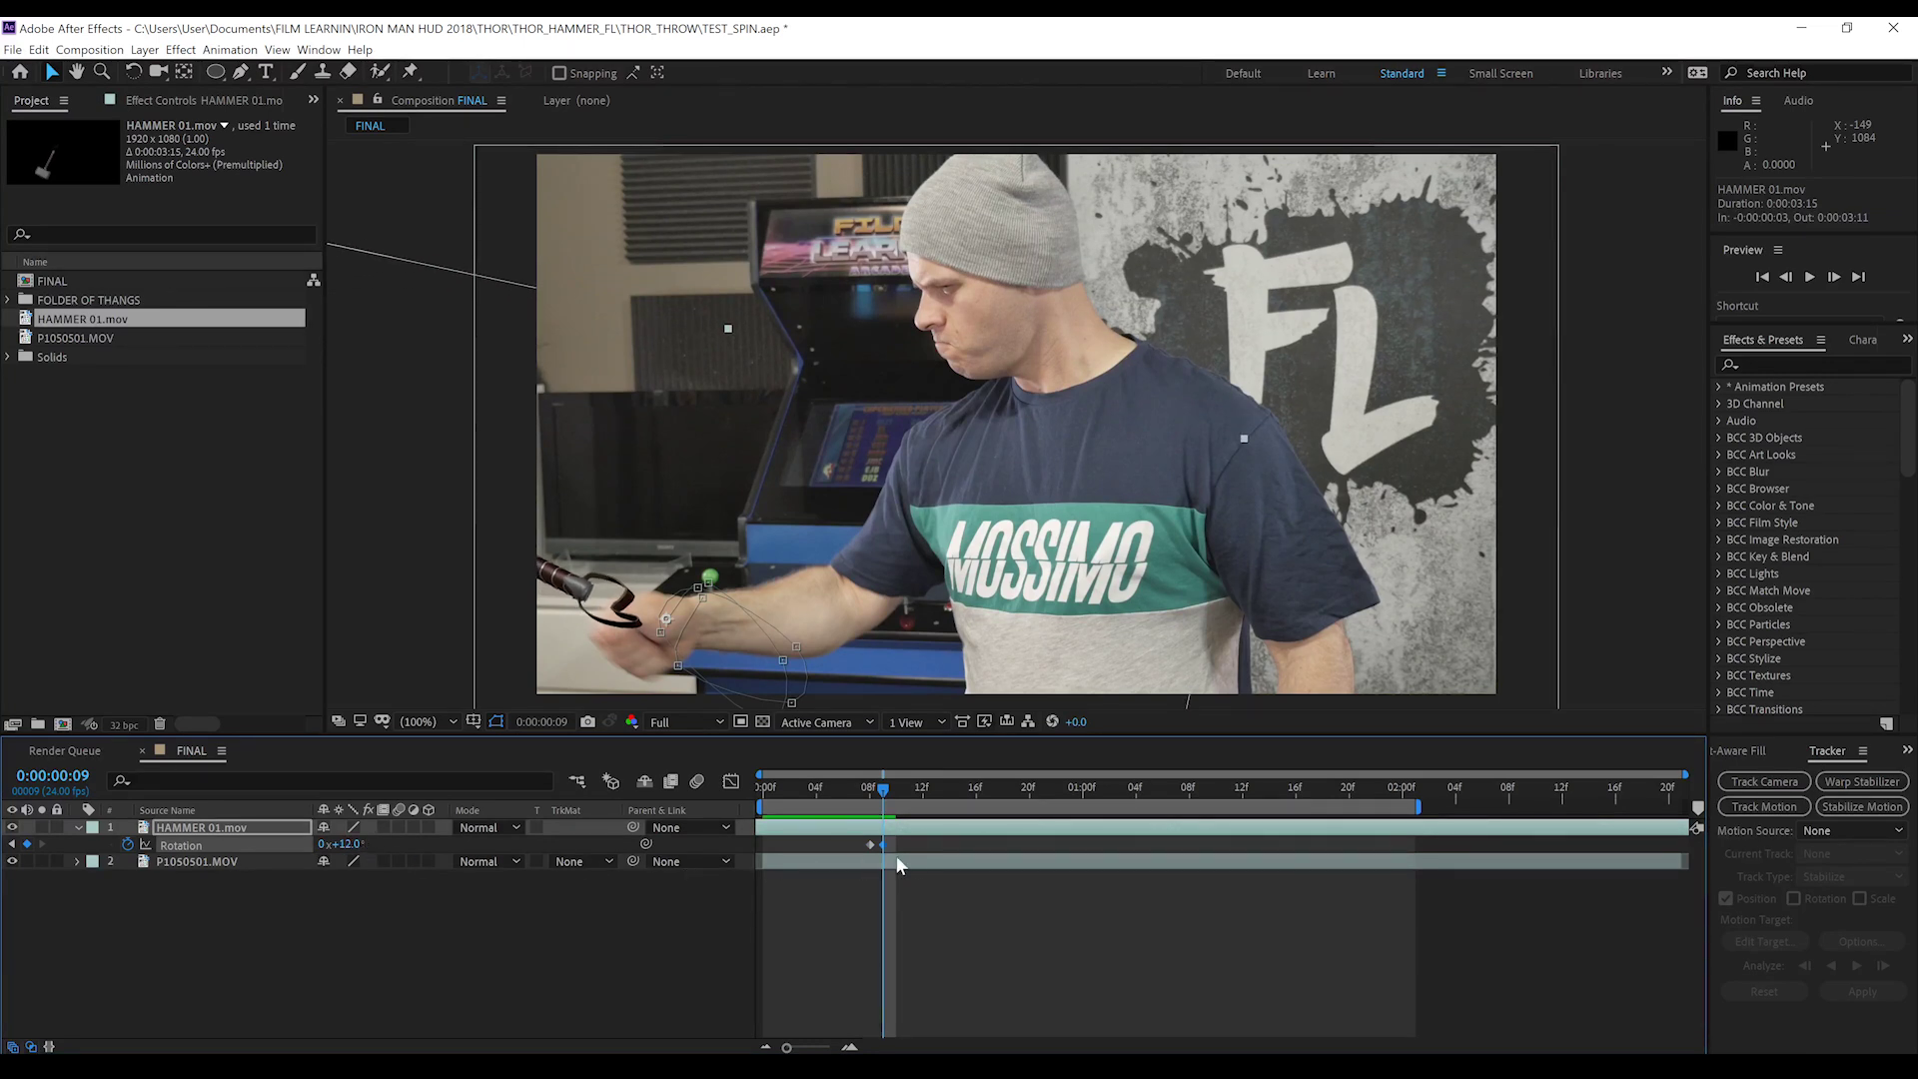
key(Page_Down)
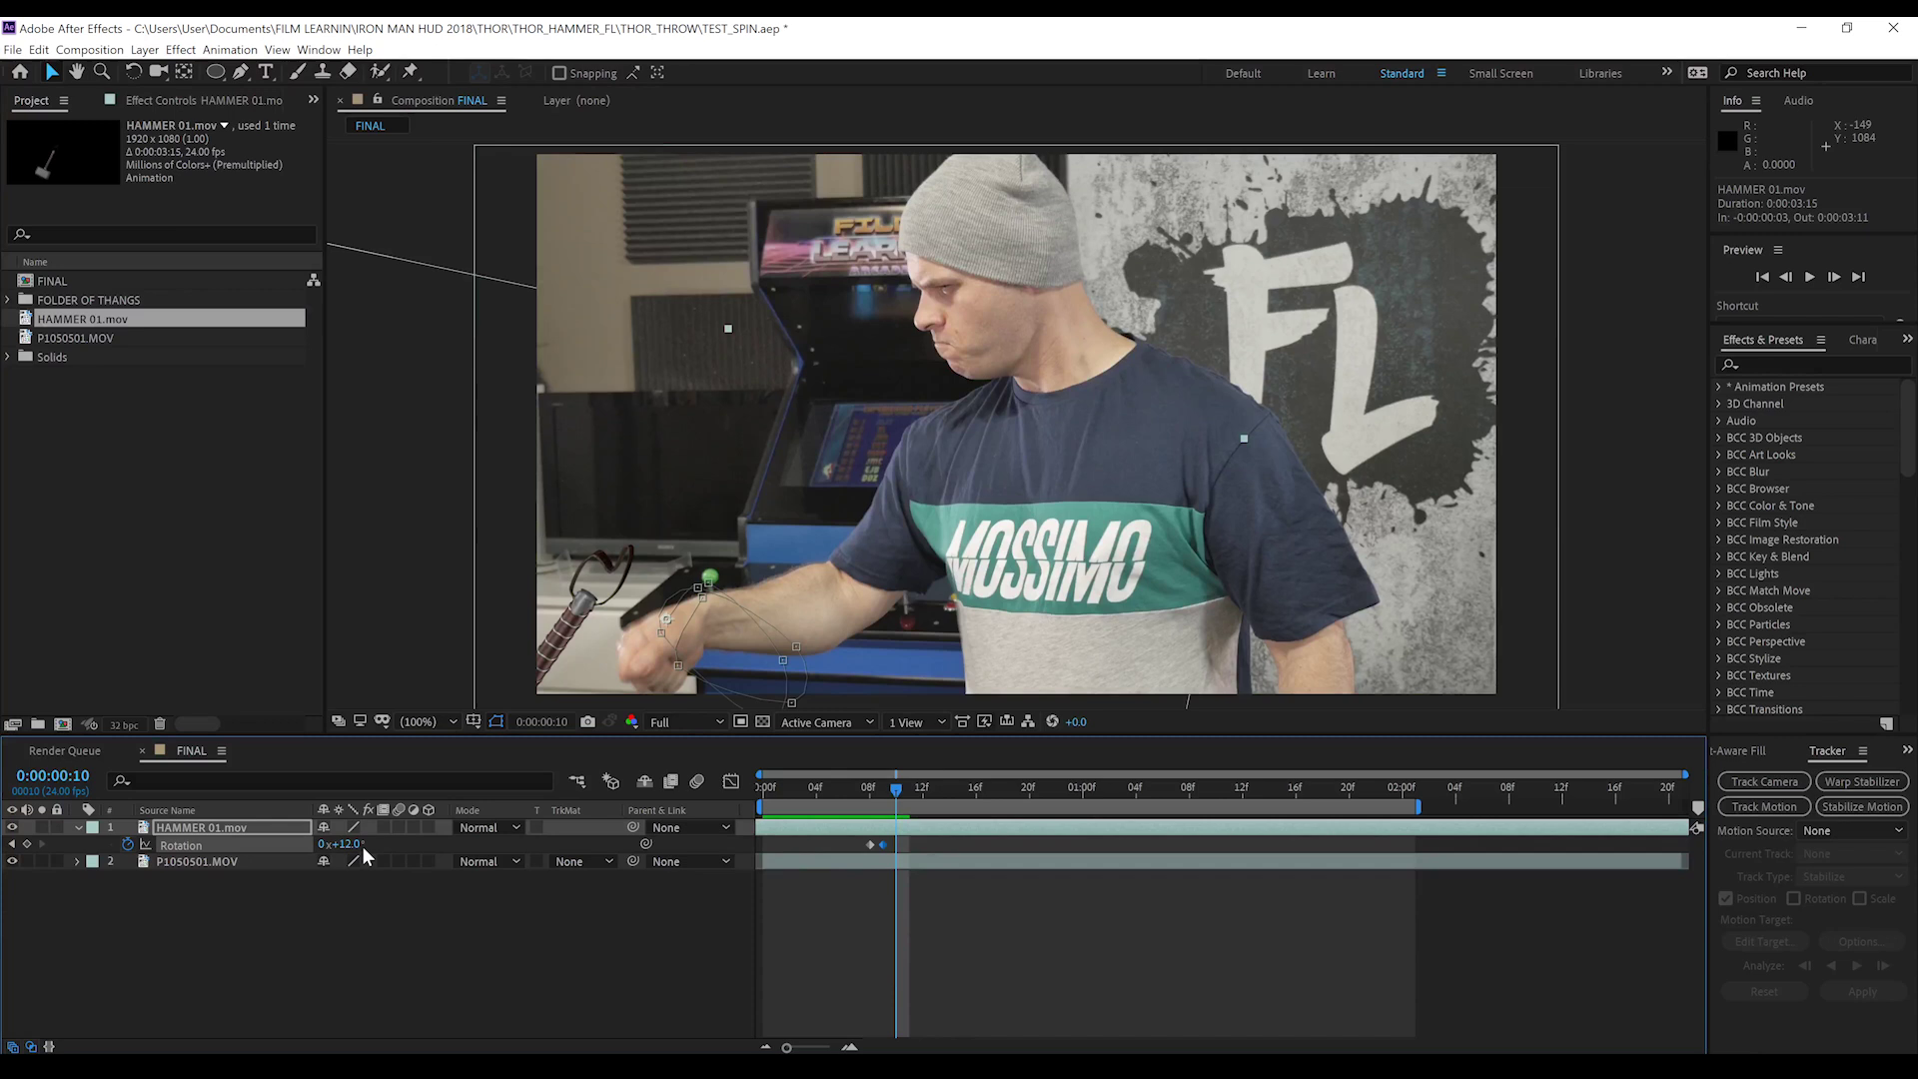
click(352, 844)
key(Return)
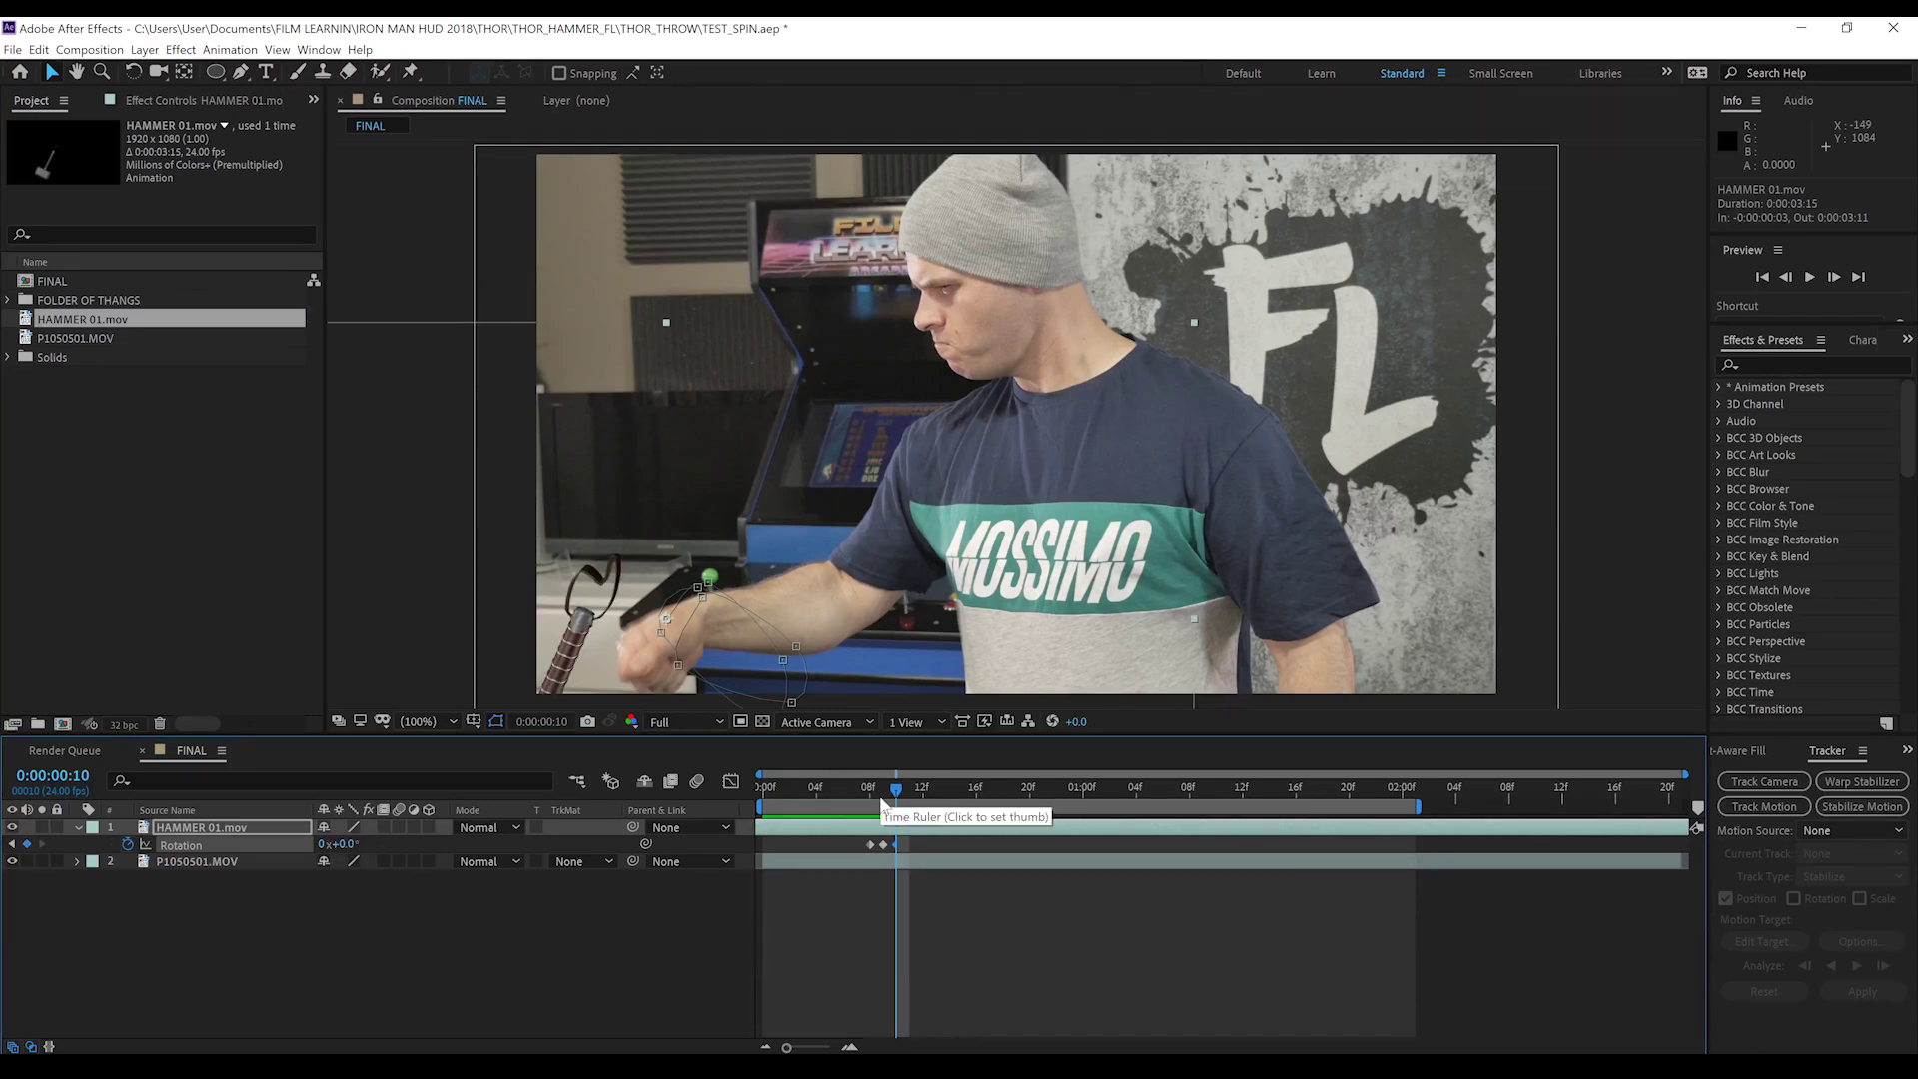
Keyframe the hammer's position to track the hand from frame 10 through frame 13
drag(587, 643, 624, 727)
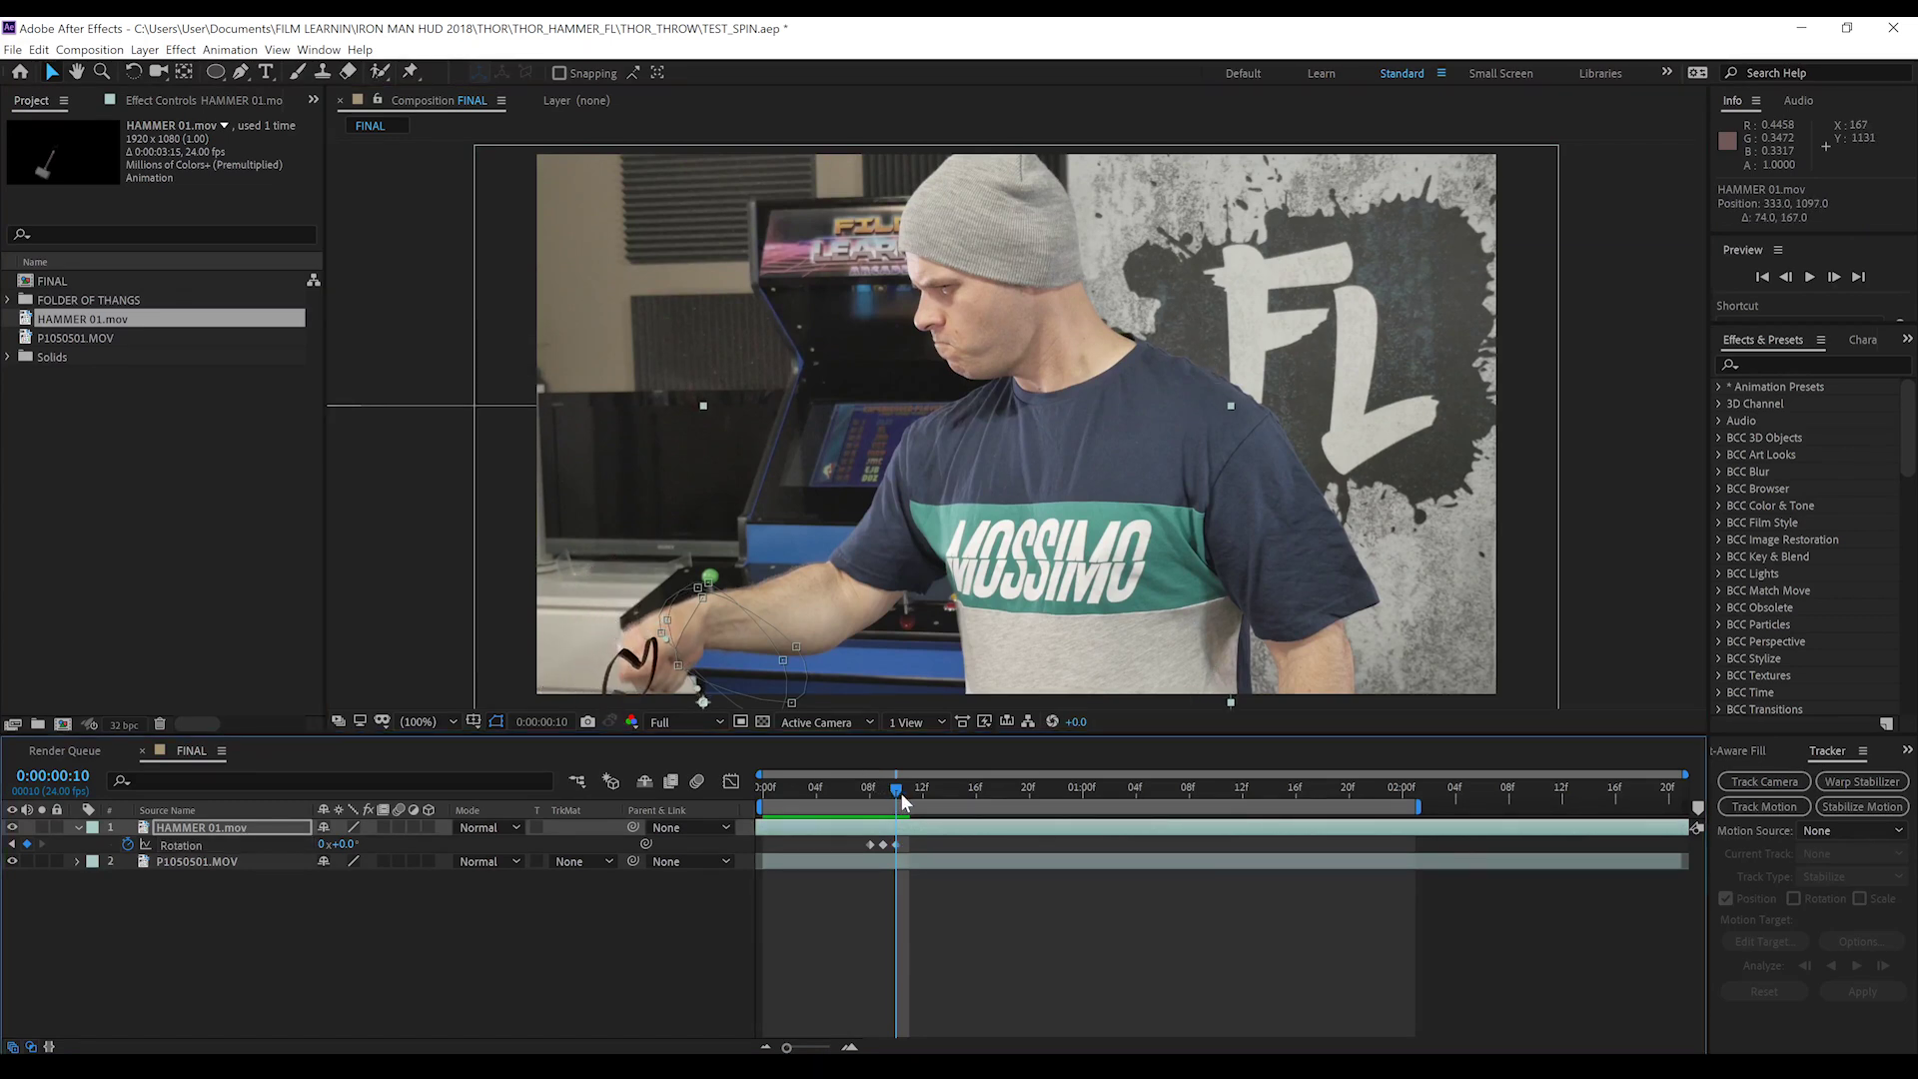
drag(895, 794, 911, 799)
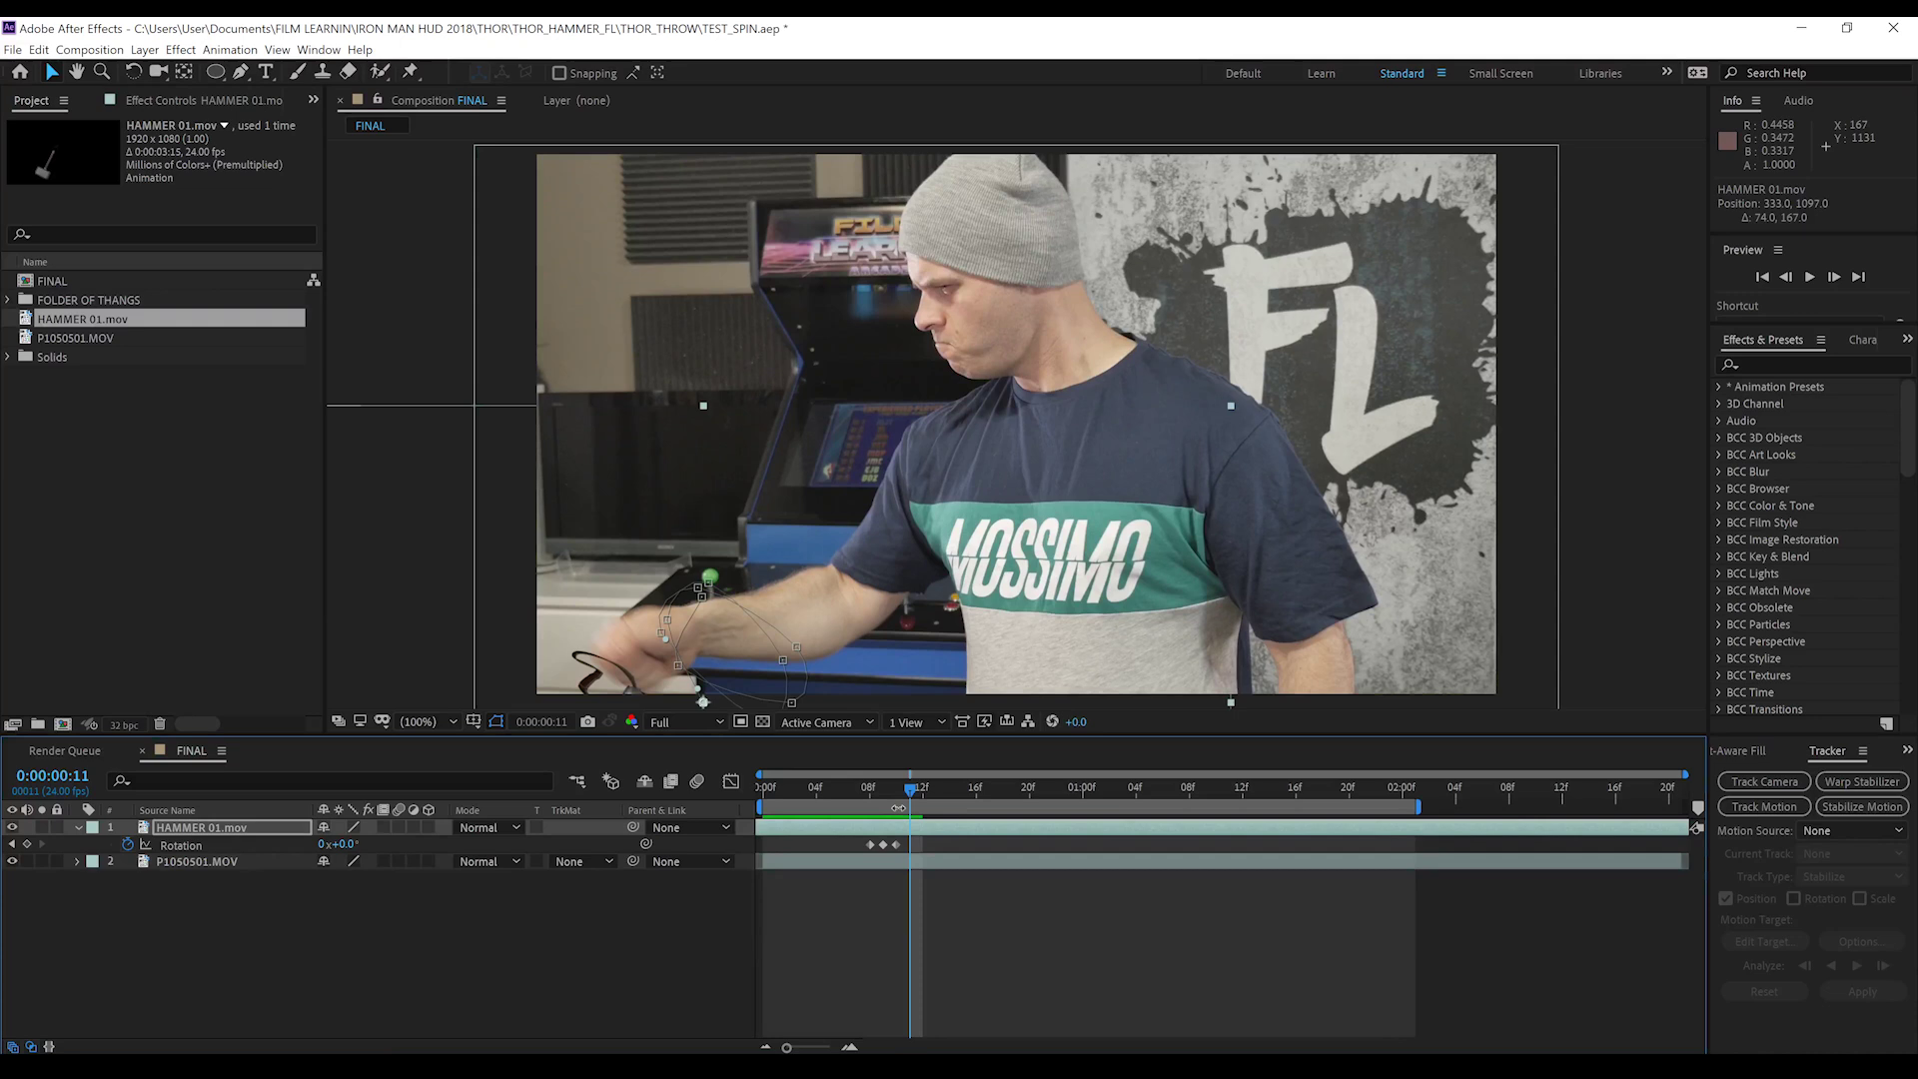
drag(597, 679, 663, 665)
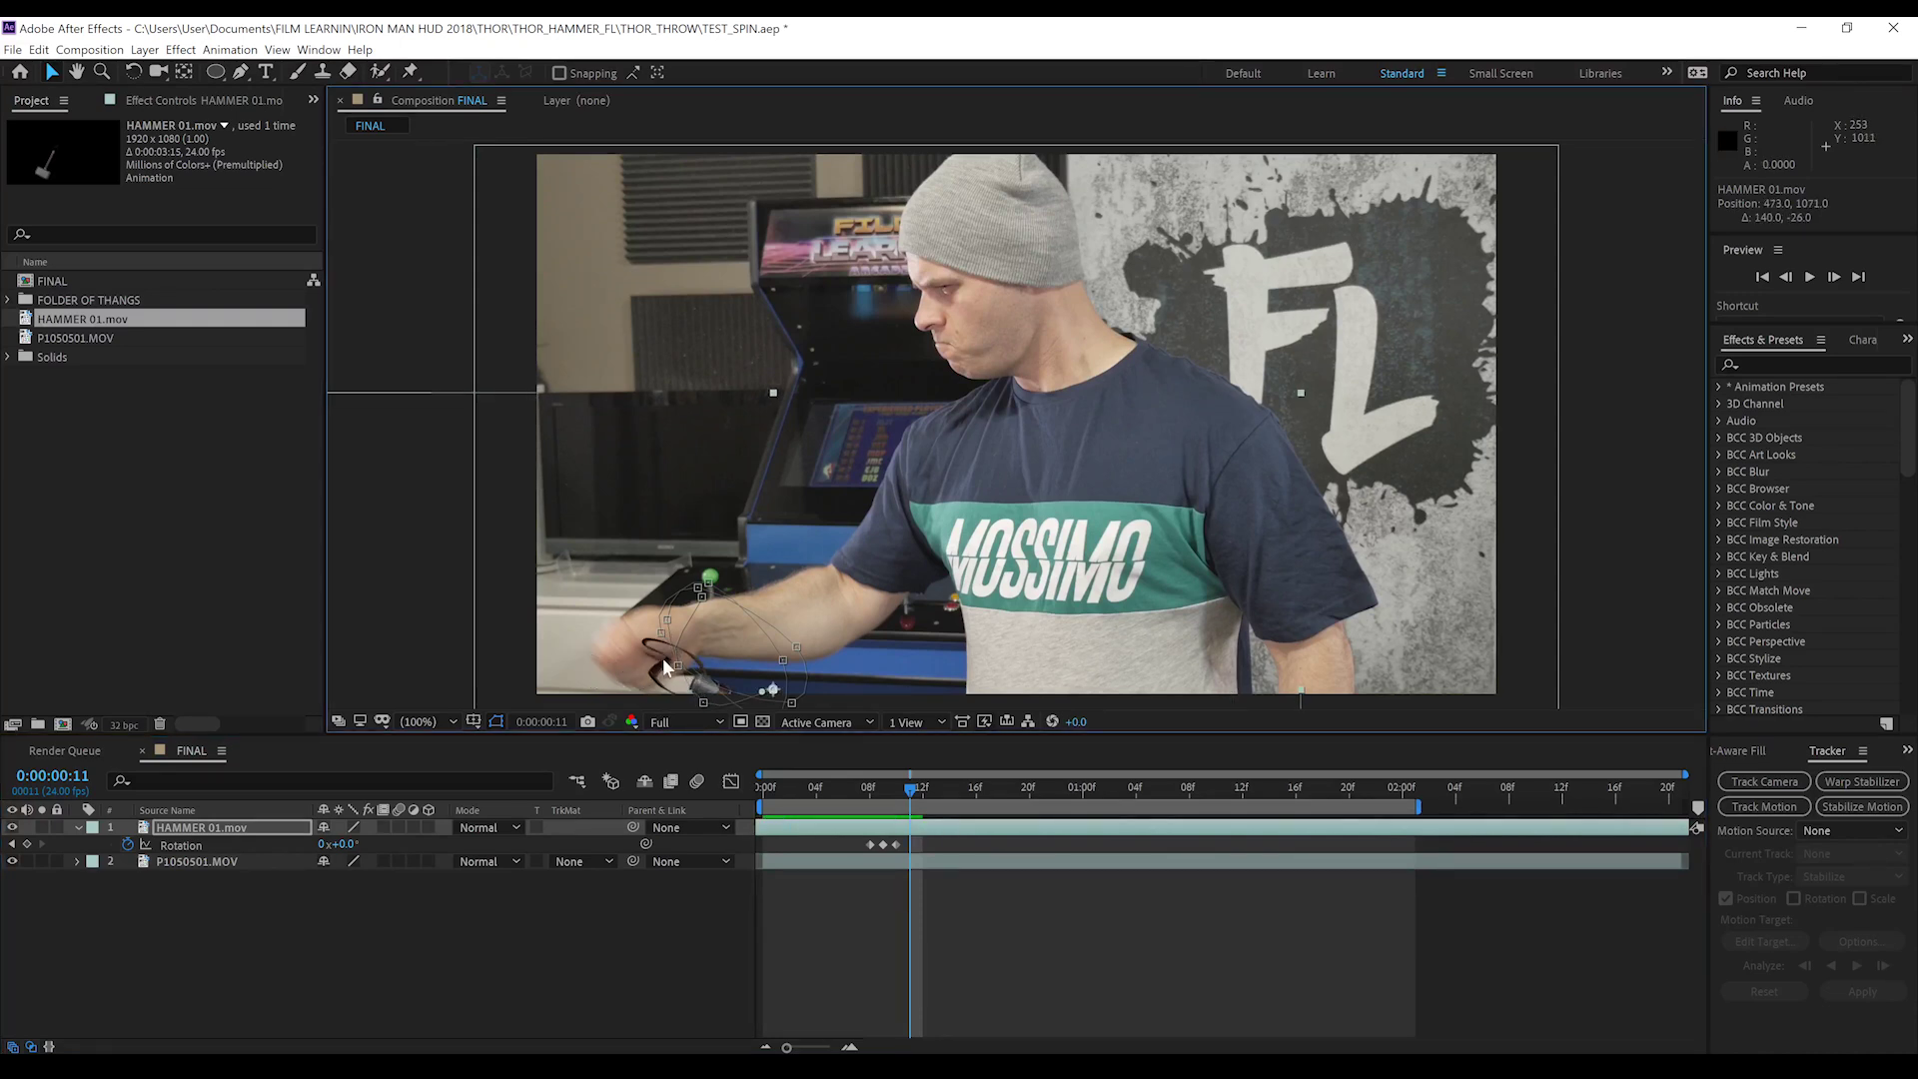
drag(912, 792, 922, 792)
drag(811, 638, 777, 442)
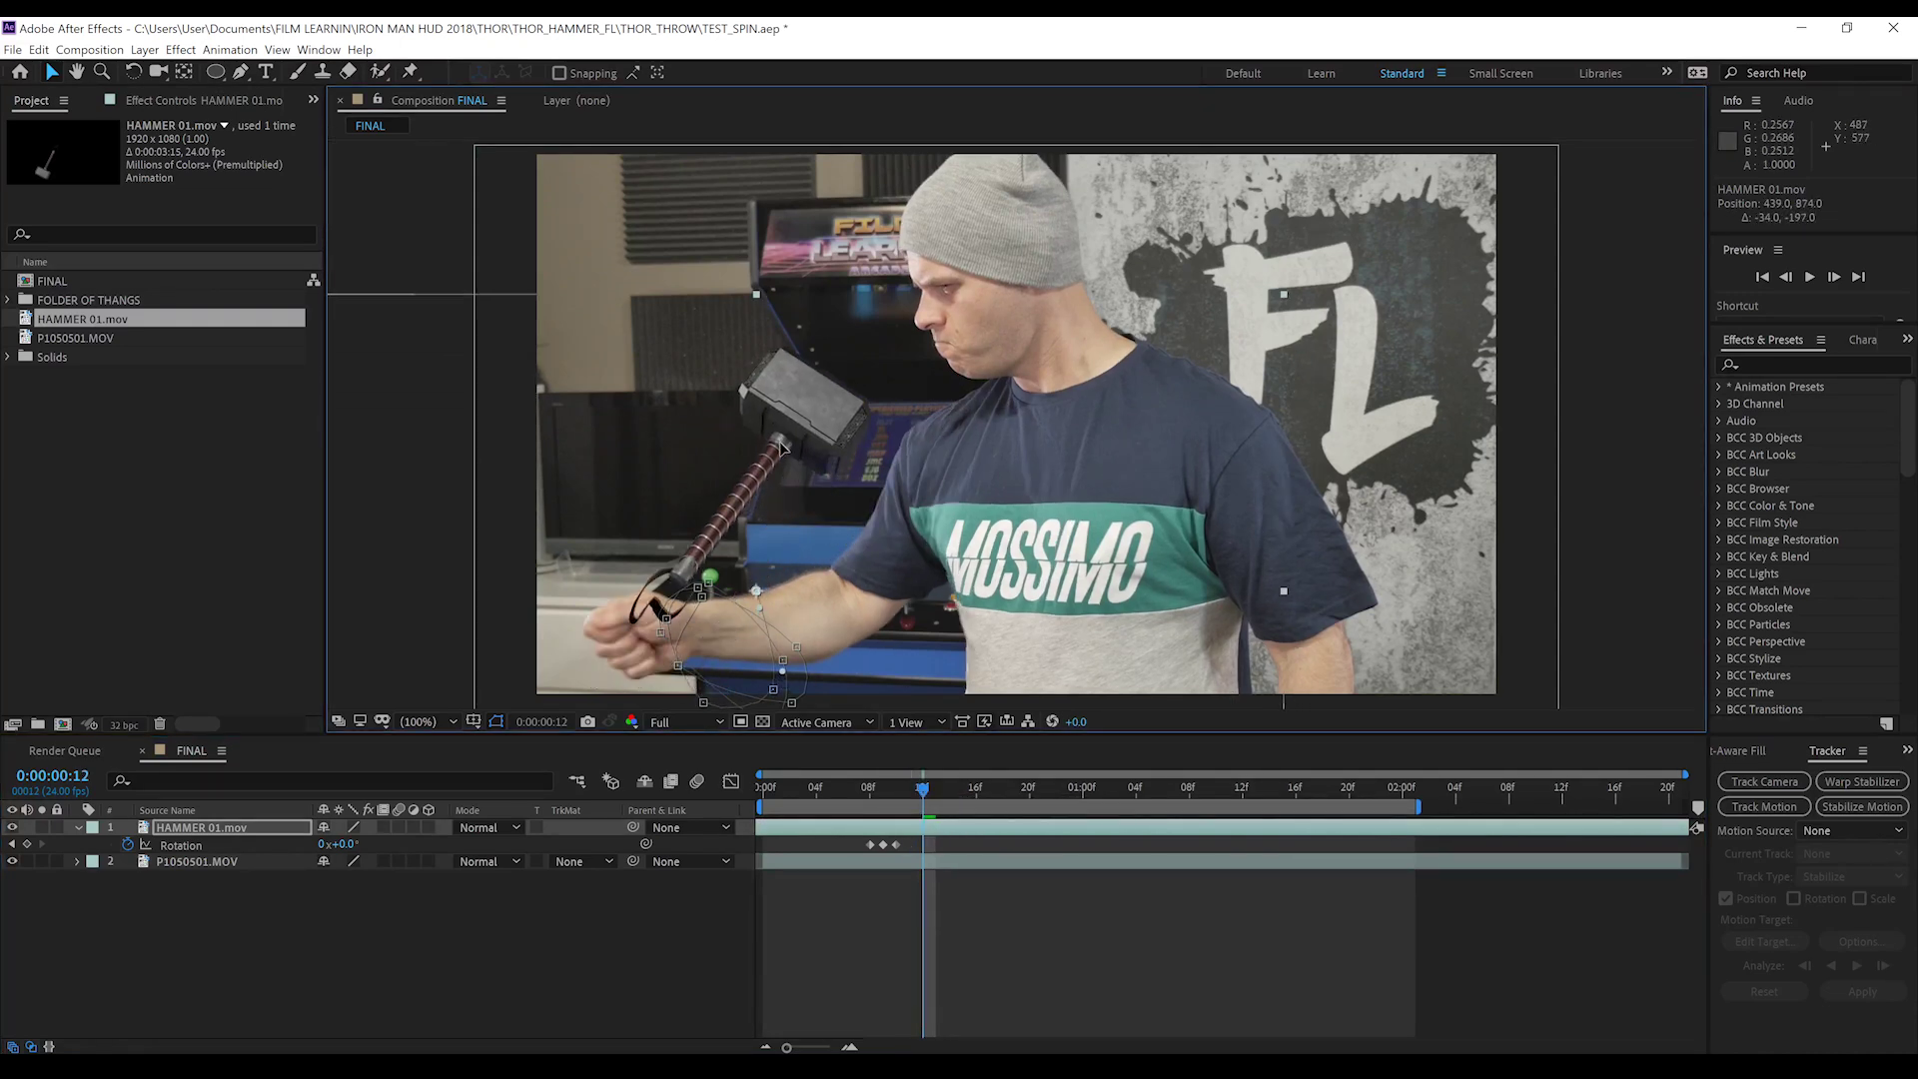
key(Page_Down)
drag(660, 571, 601, 590)
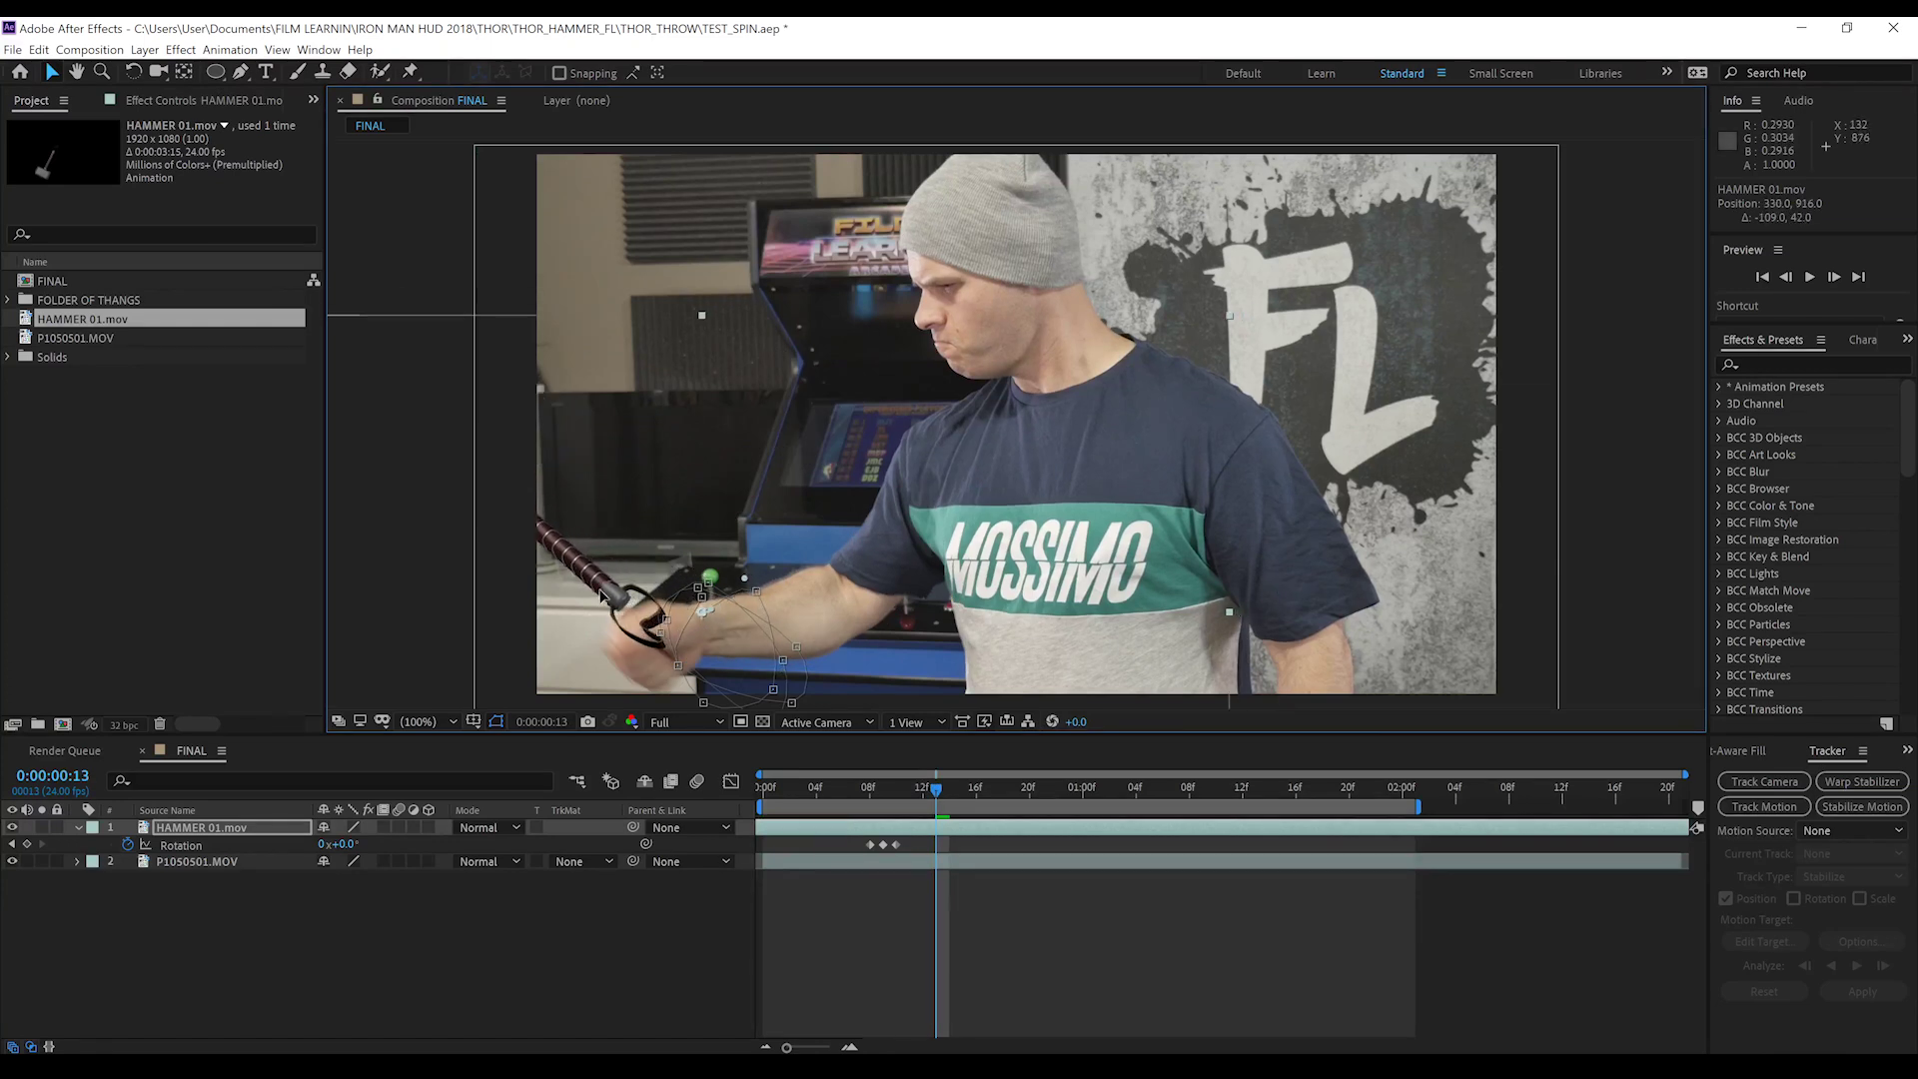
key(Page_Down)
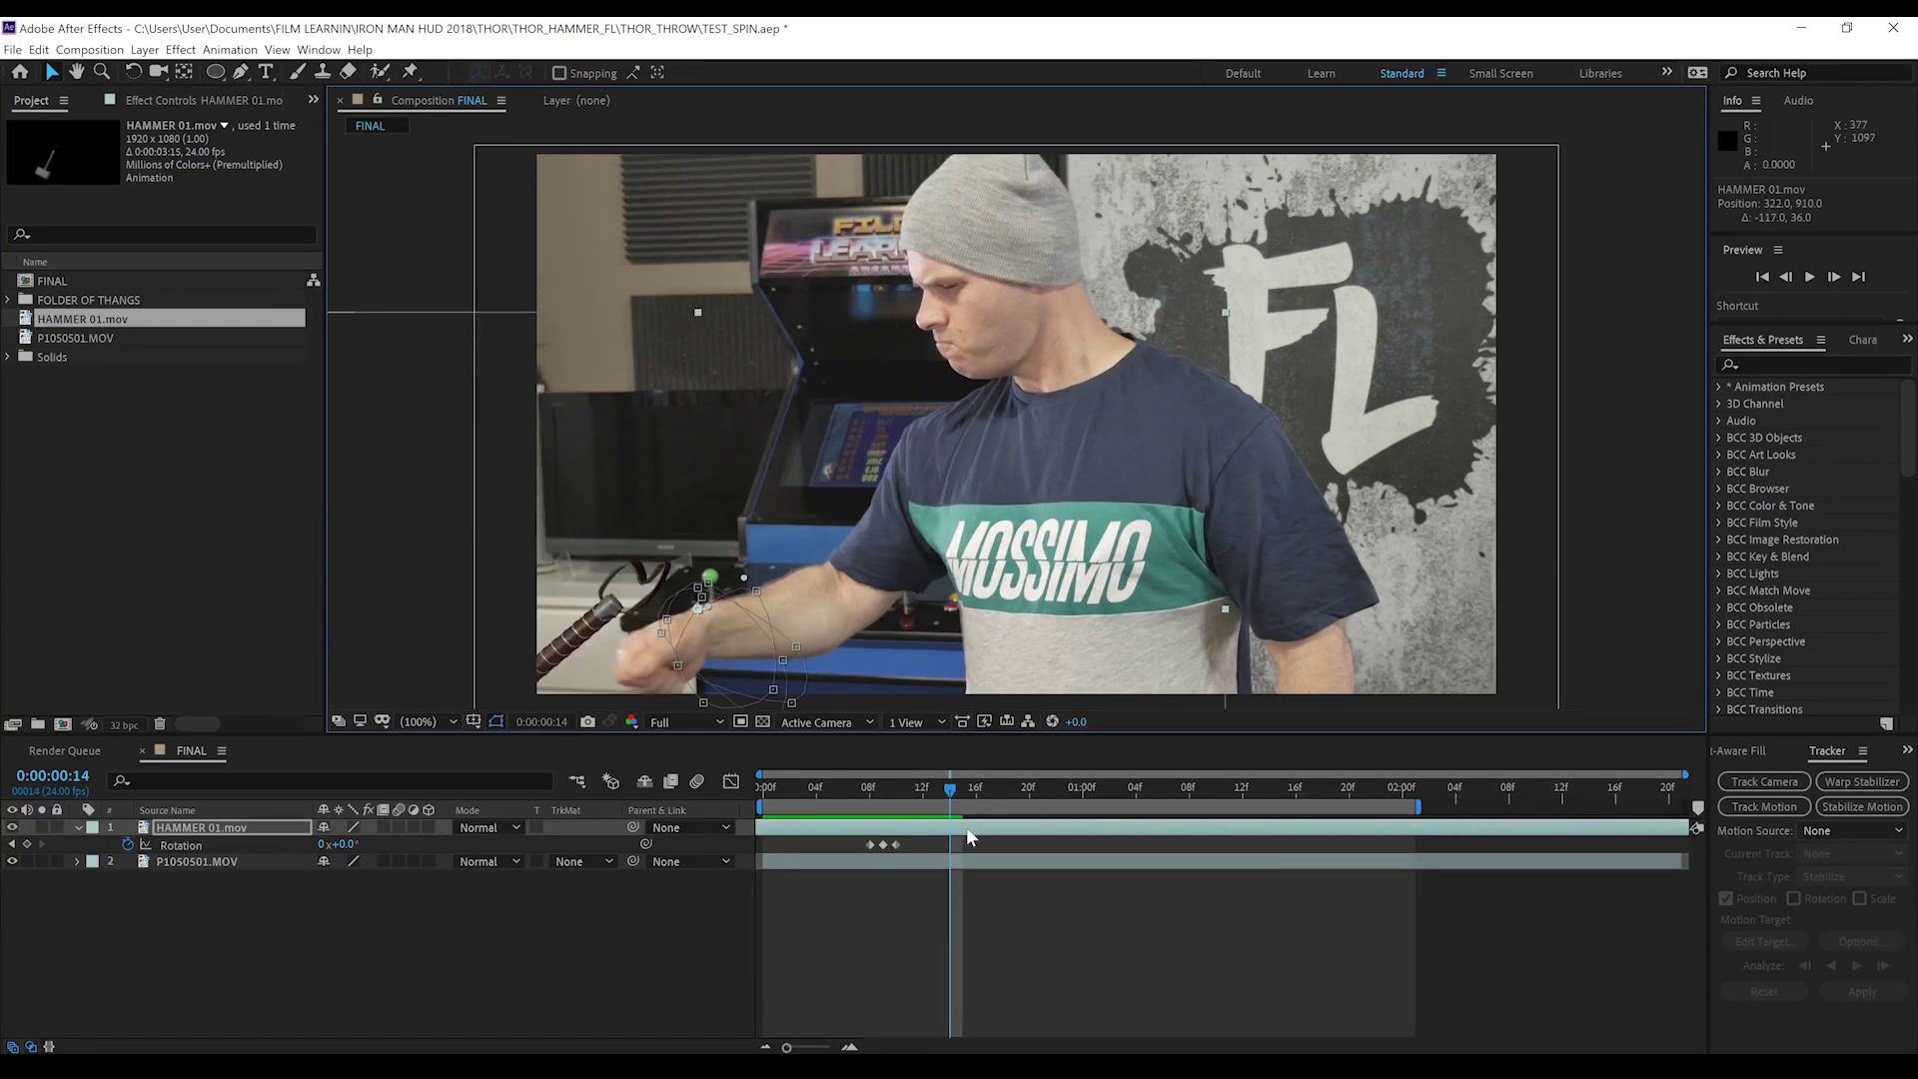
Duplicate the hammer layer, start the copy at frame 15 and place it near the hand
key(ctrl+d)
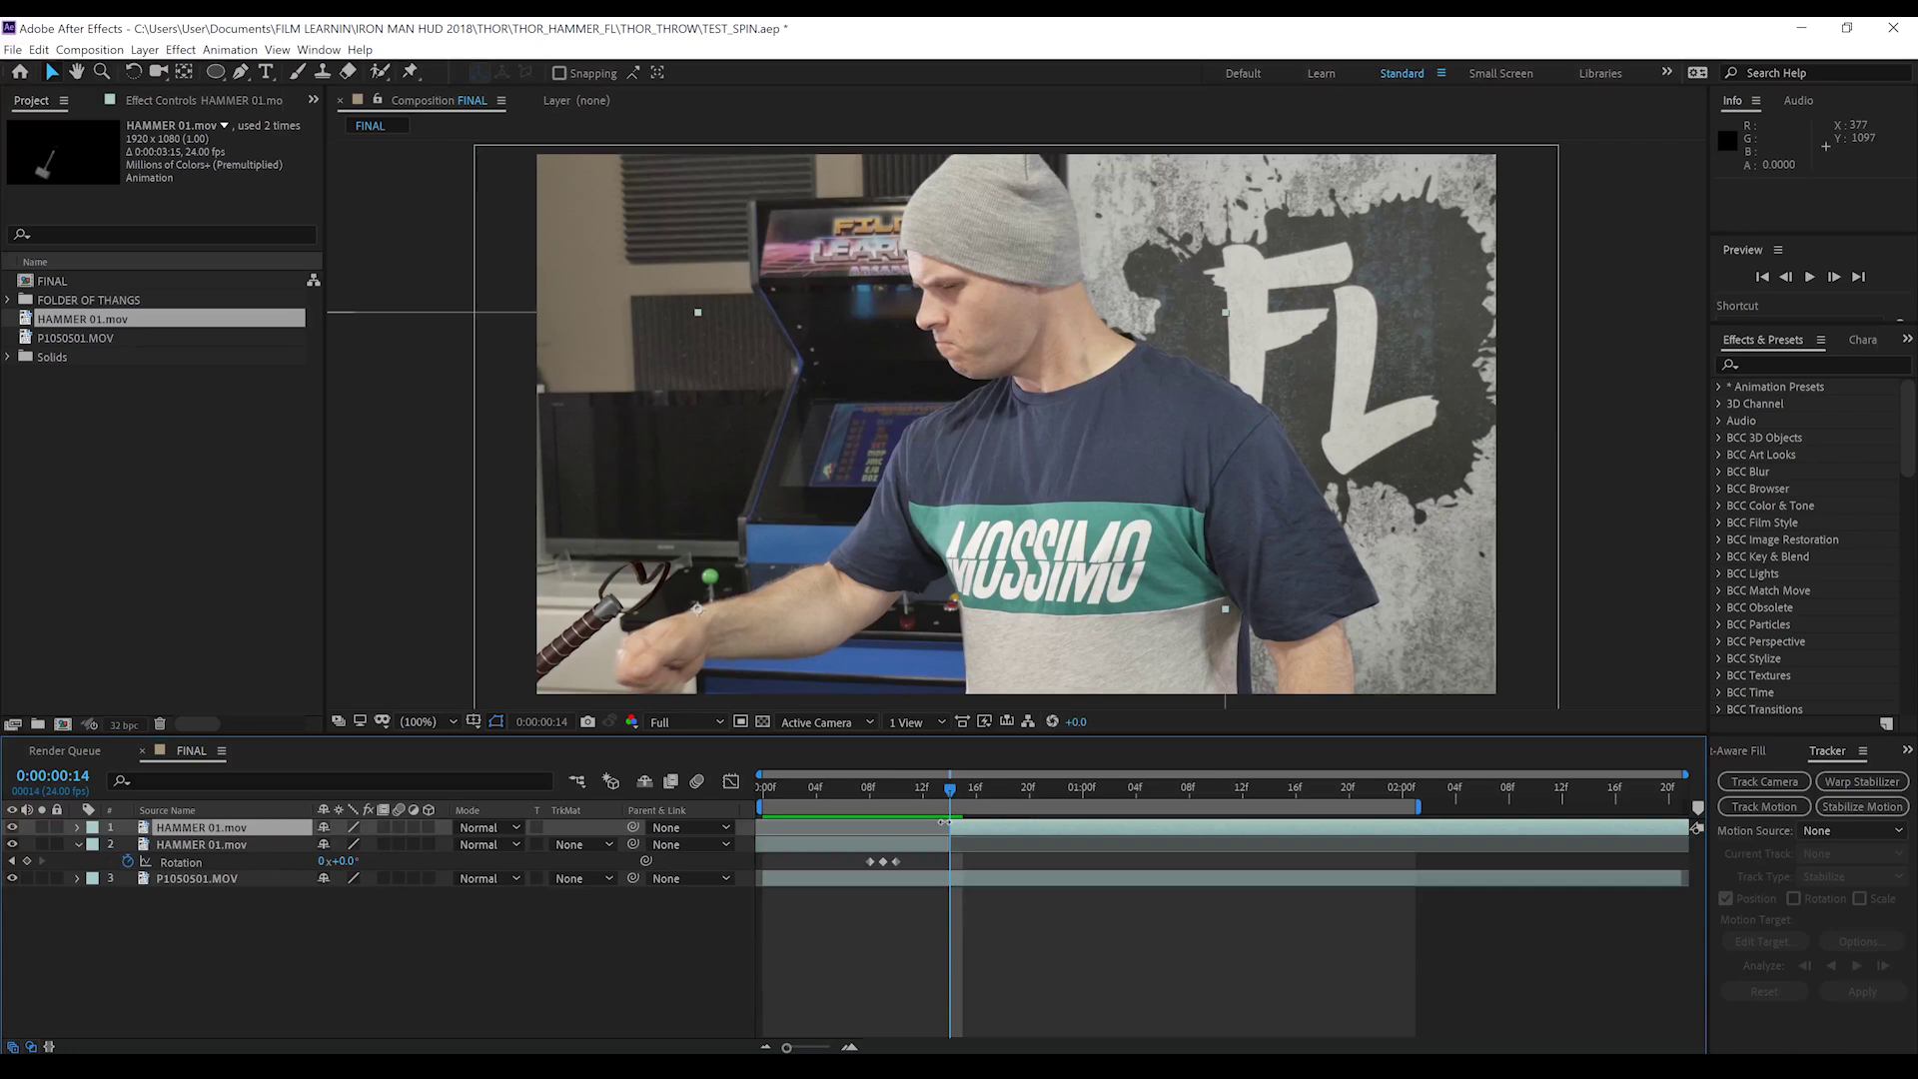
drag(944, 822, 985, 829)
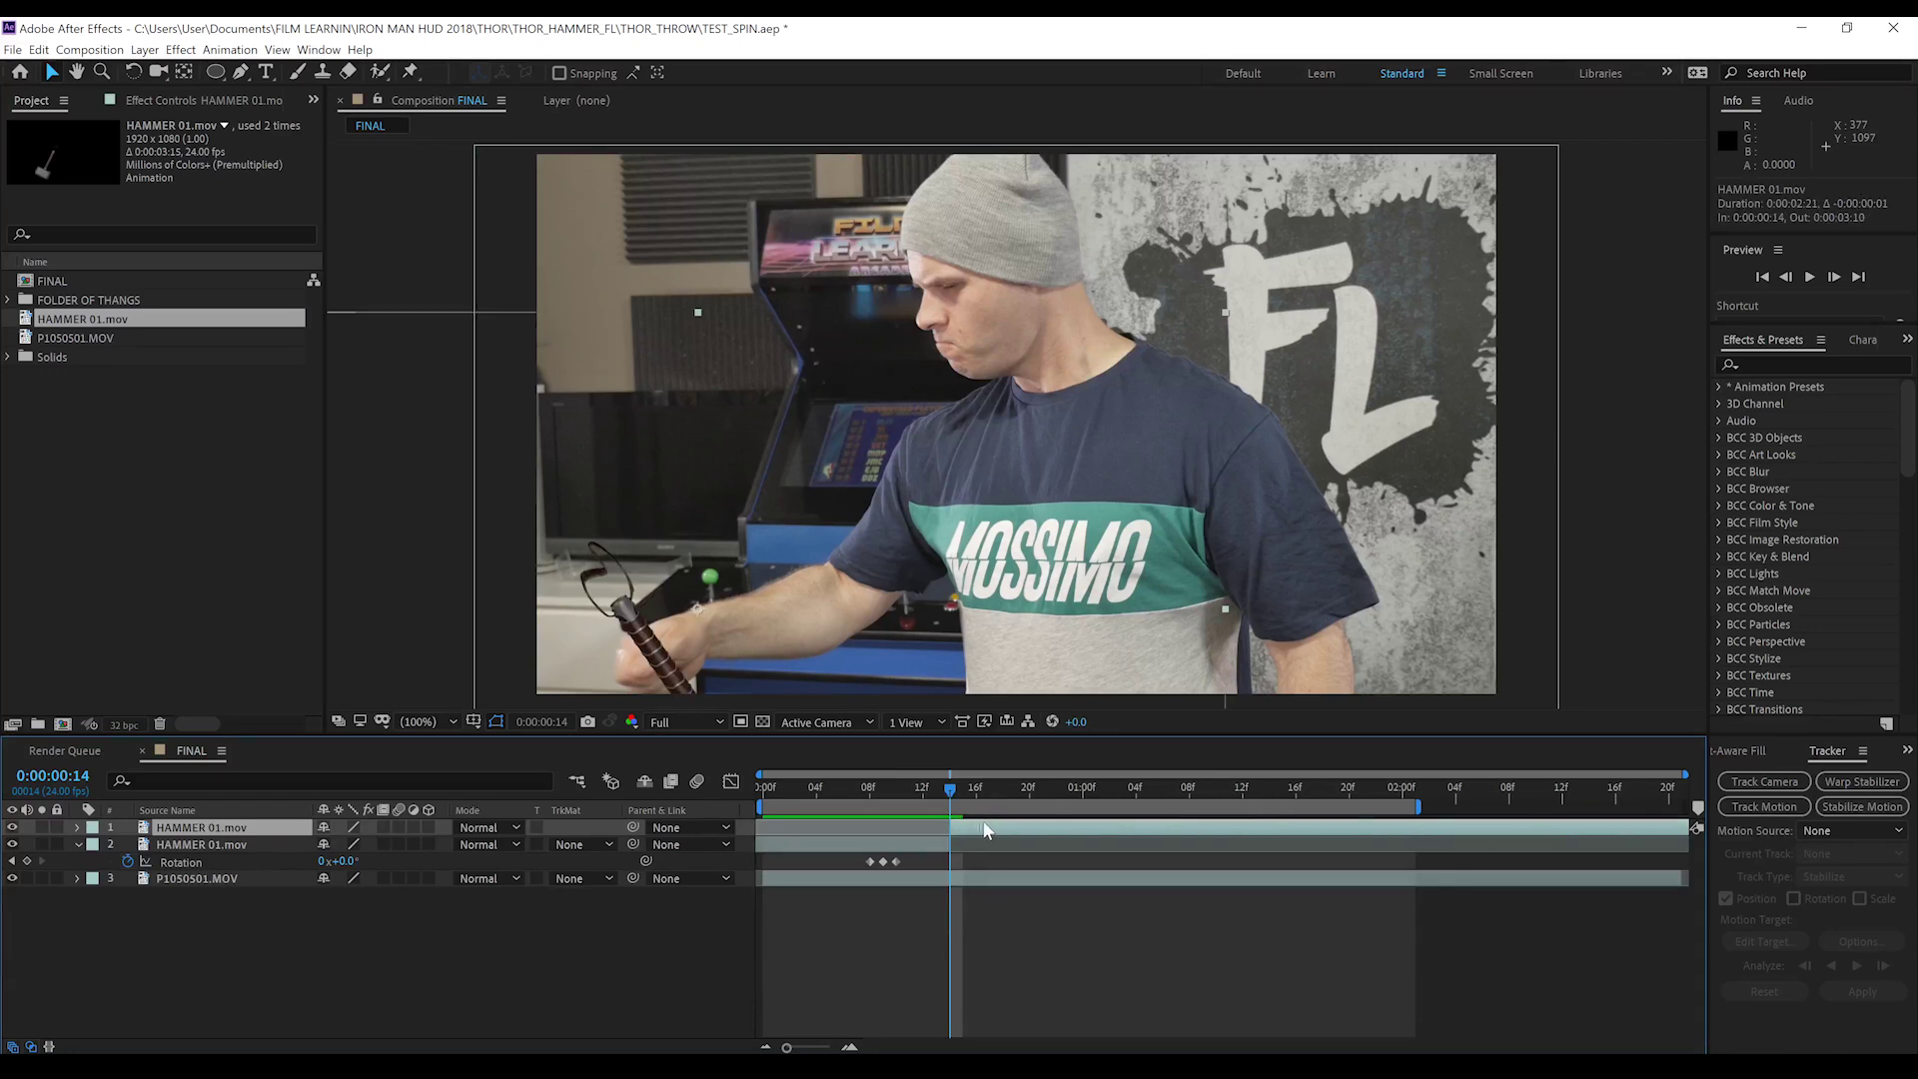
drag(628, 599, 715, 694)
click(1021, 832)
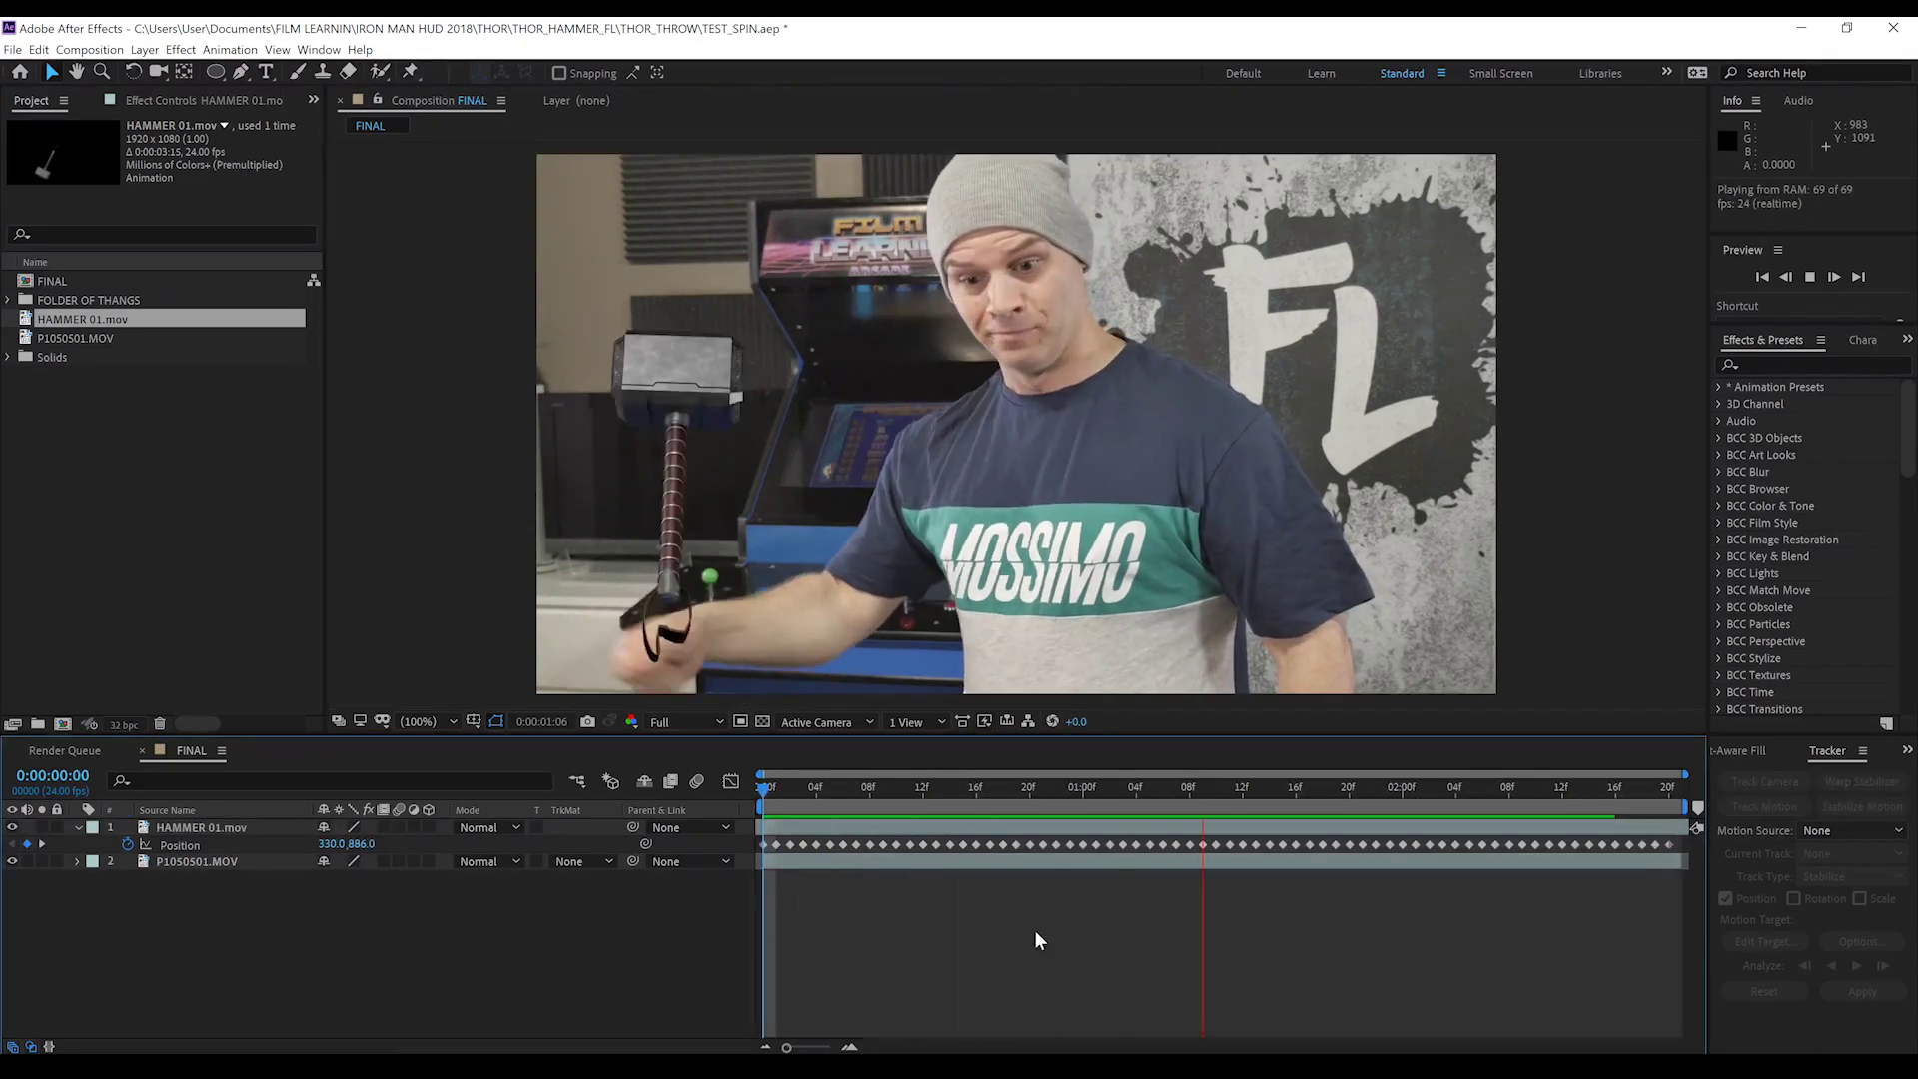
Stop playback and pre-compose the hammer layer into a composition named 'HAMMER'
key(space)
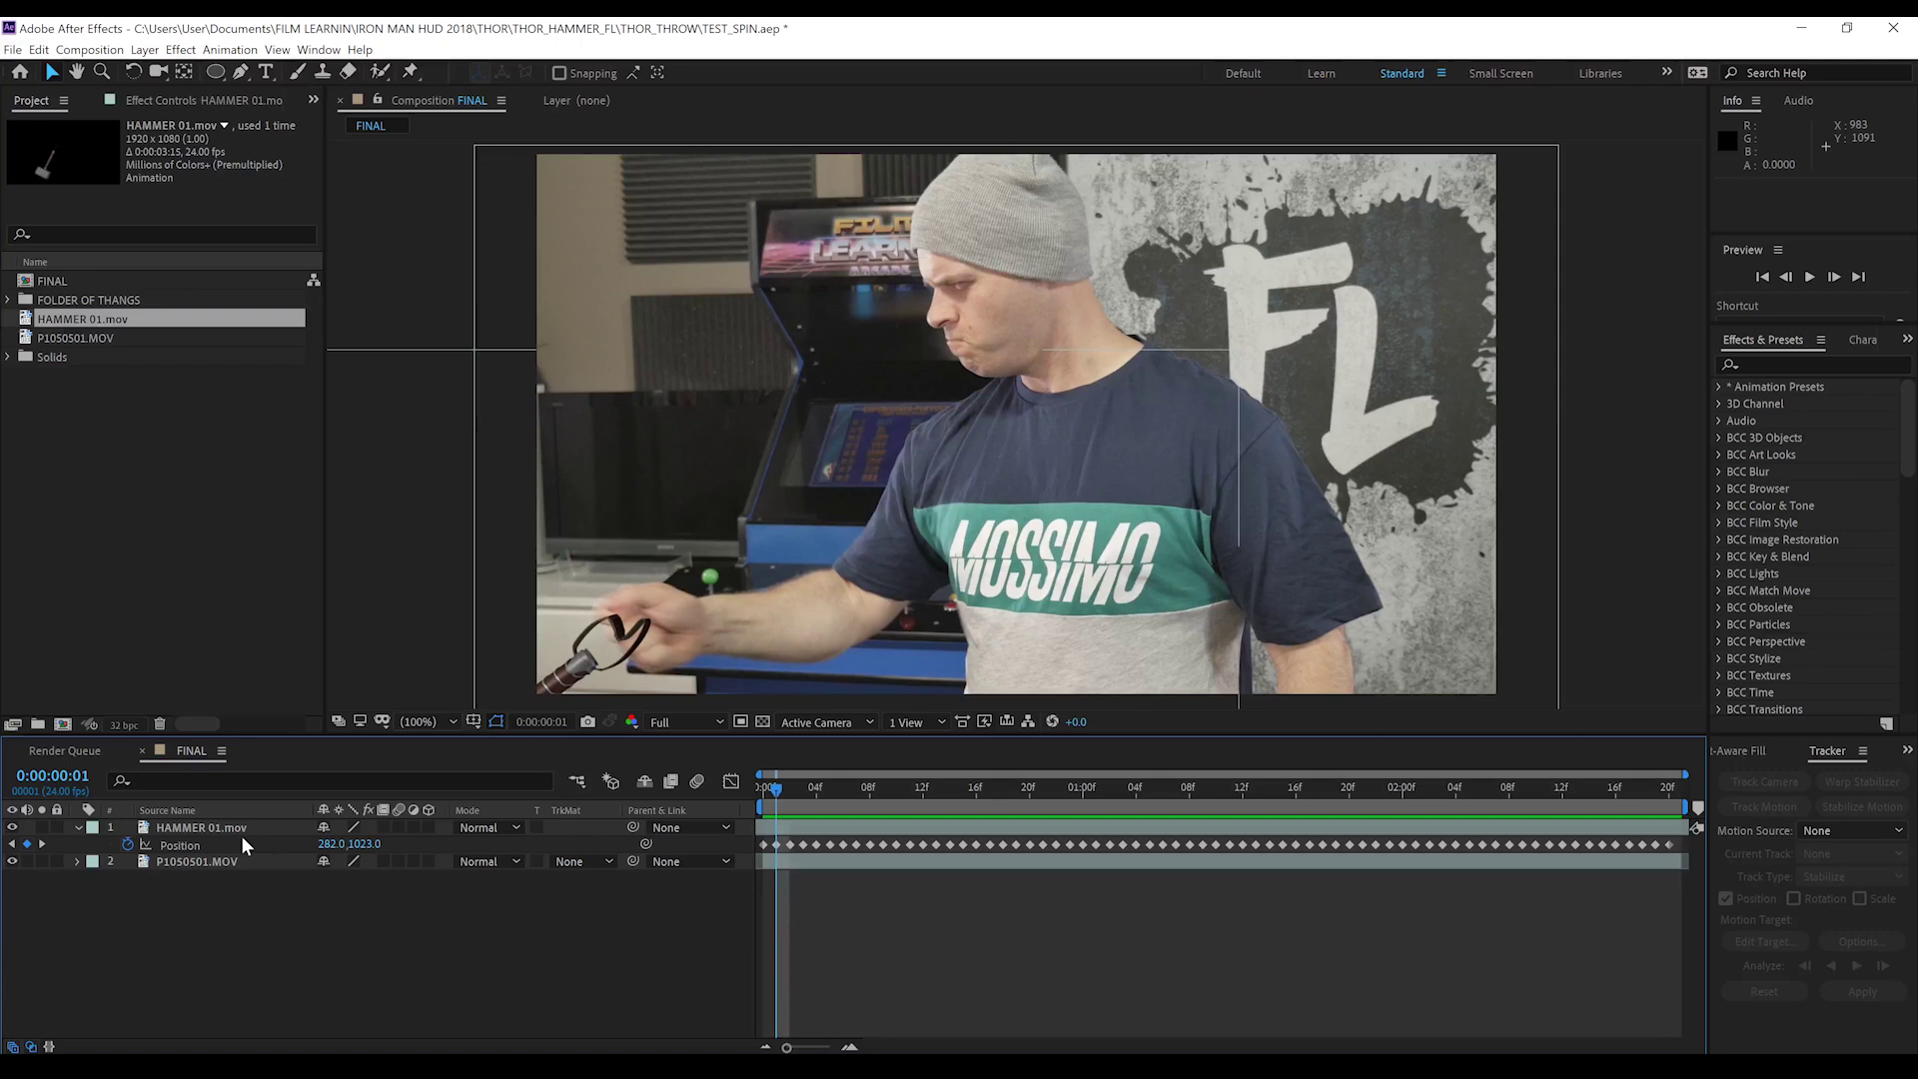
right_click(206, 824)
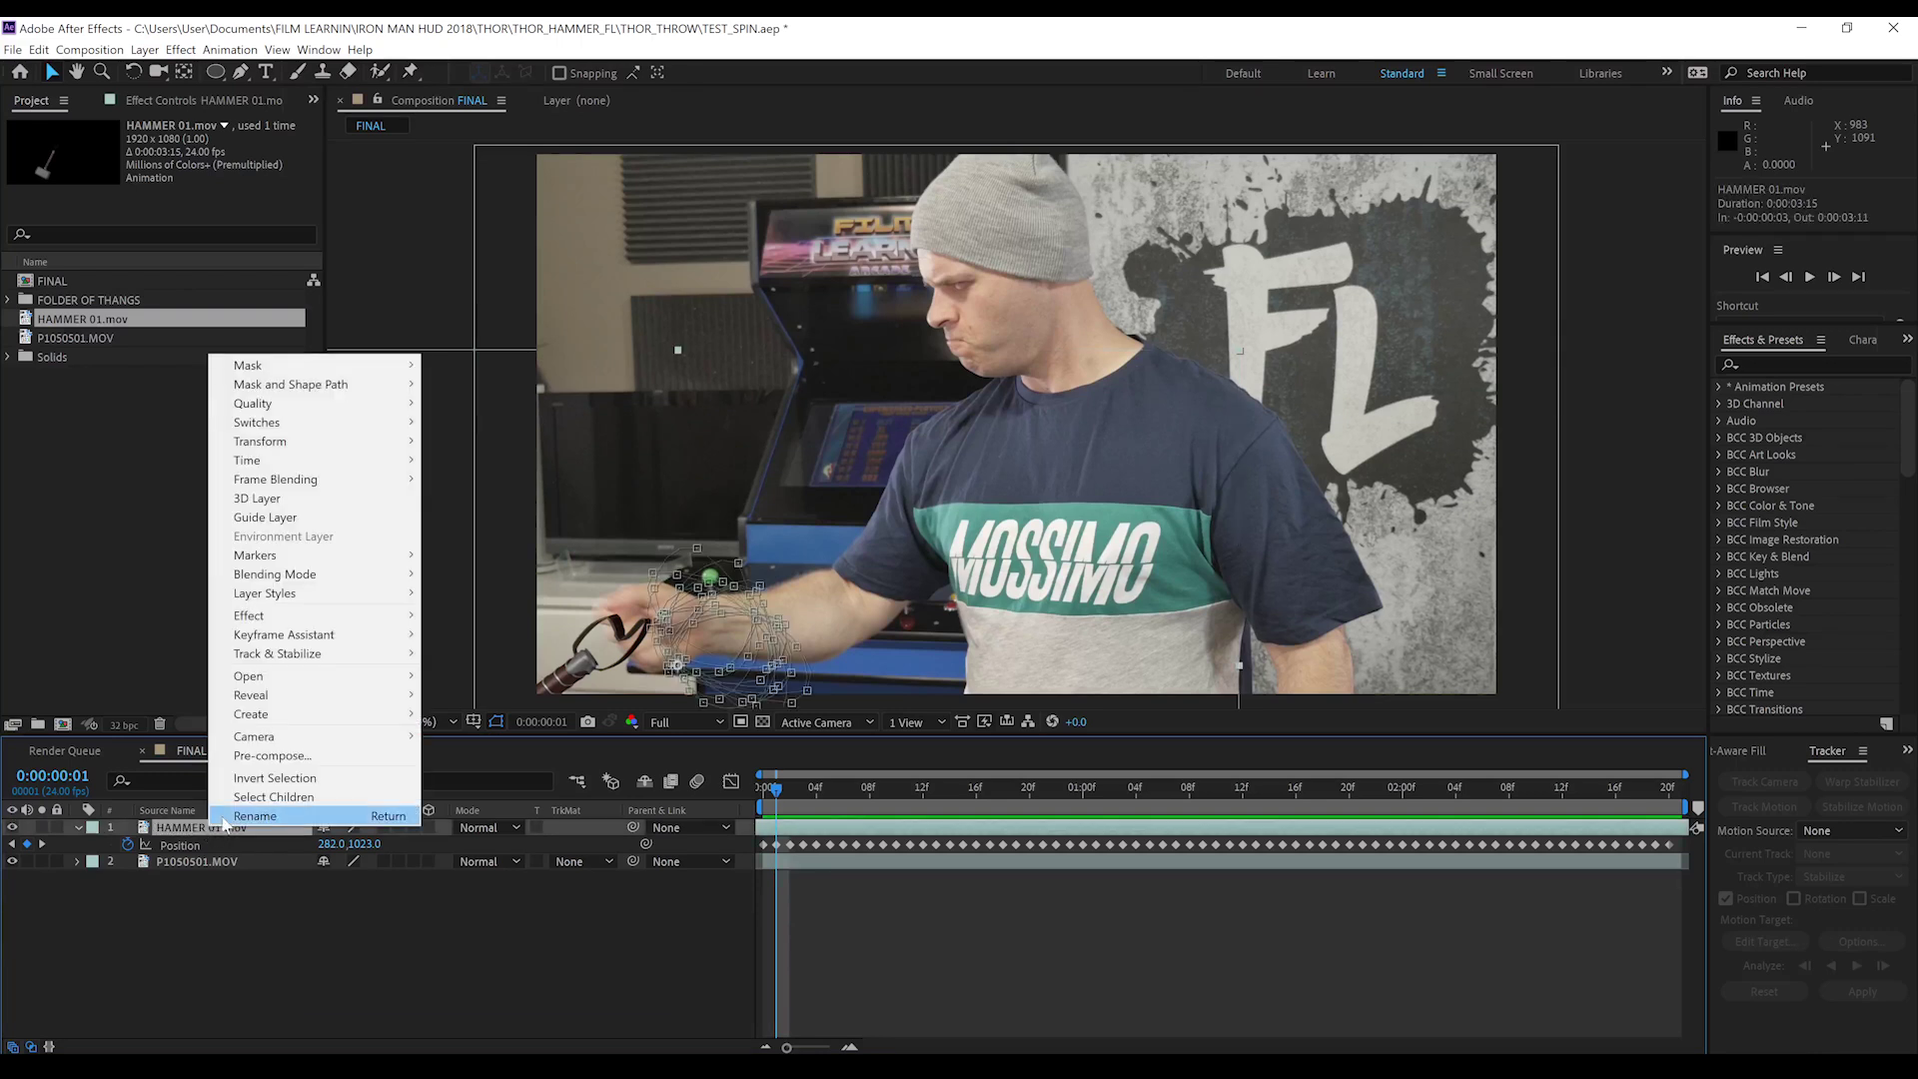
click(261, 761)
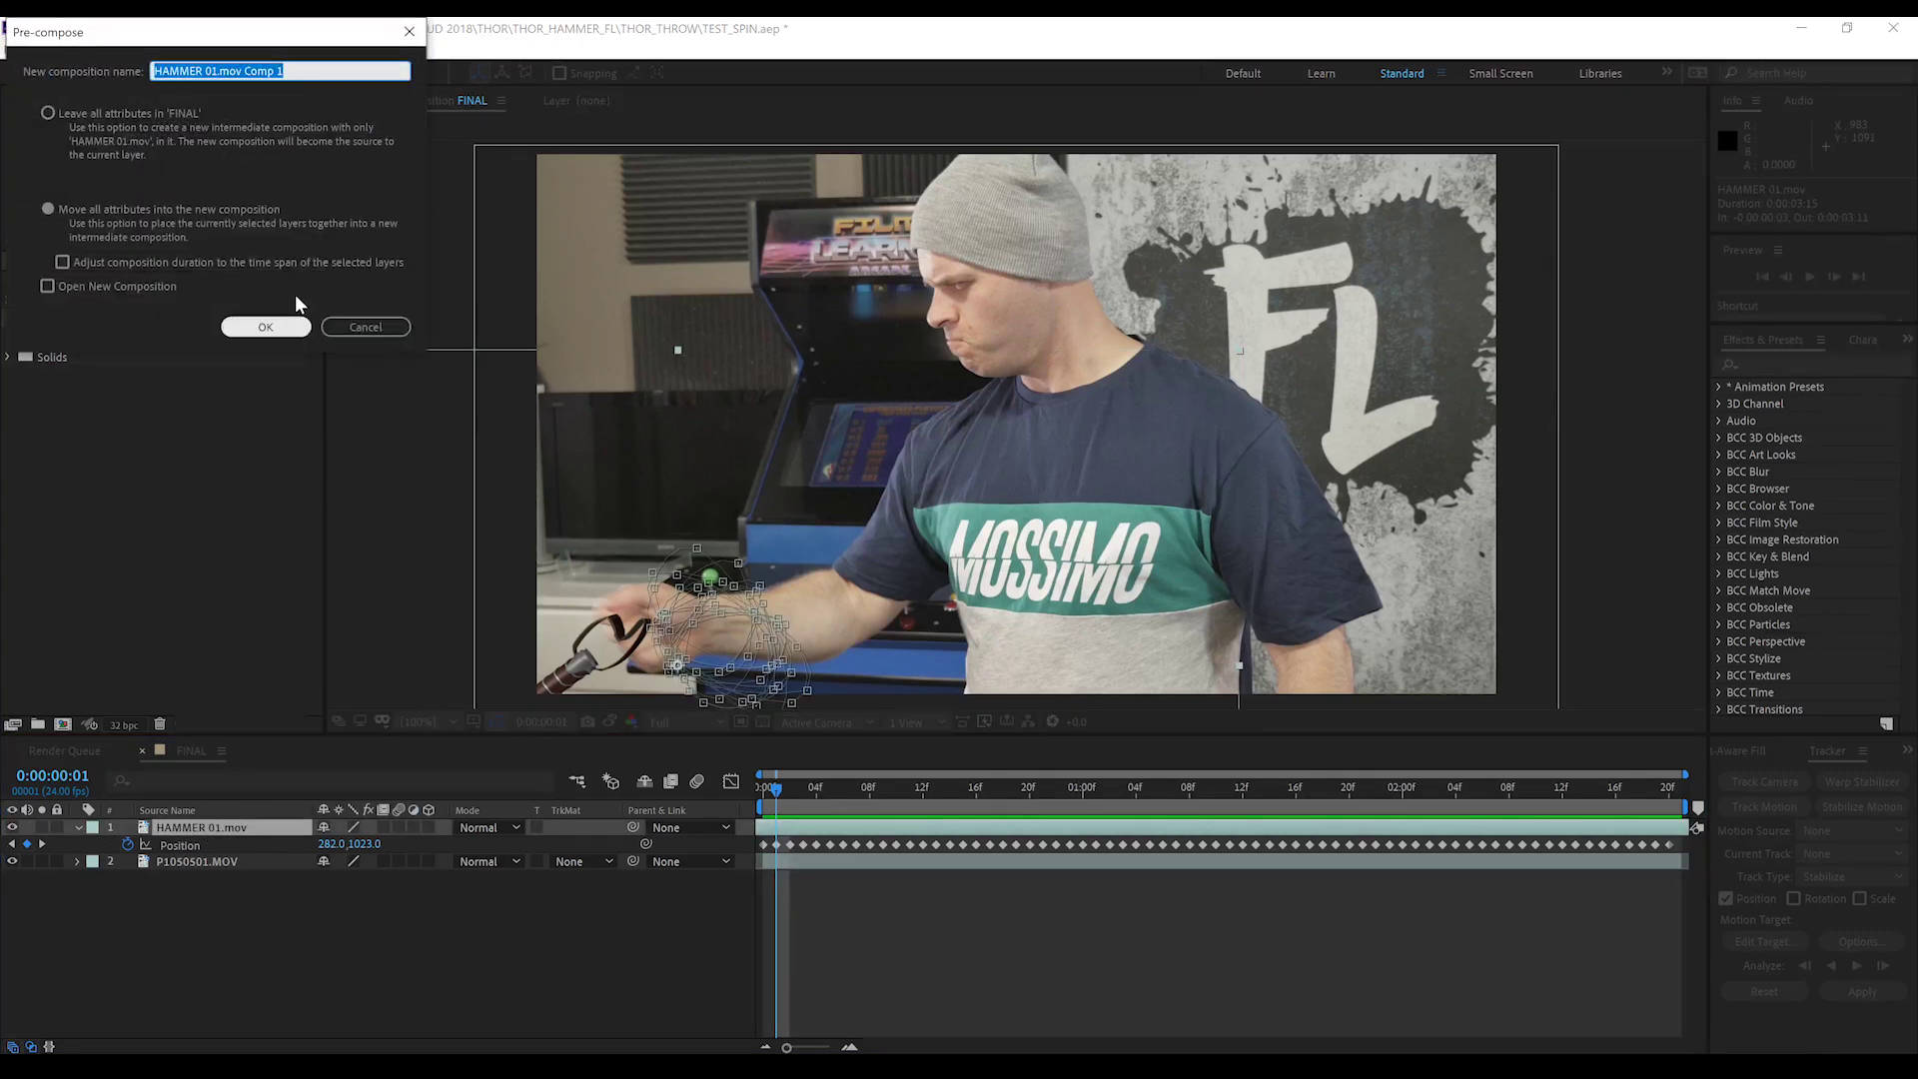
text(HAMMER)
key(Return)
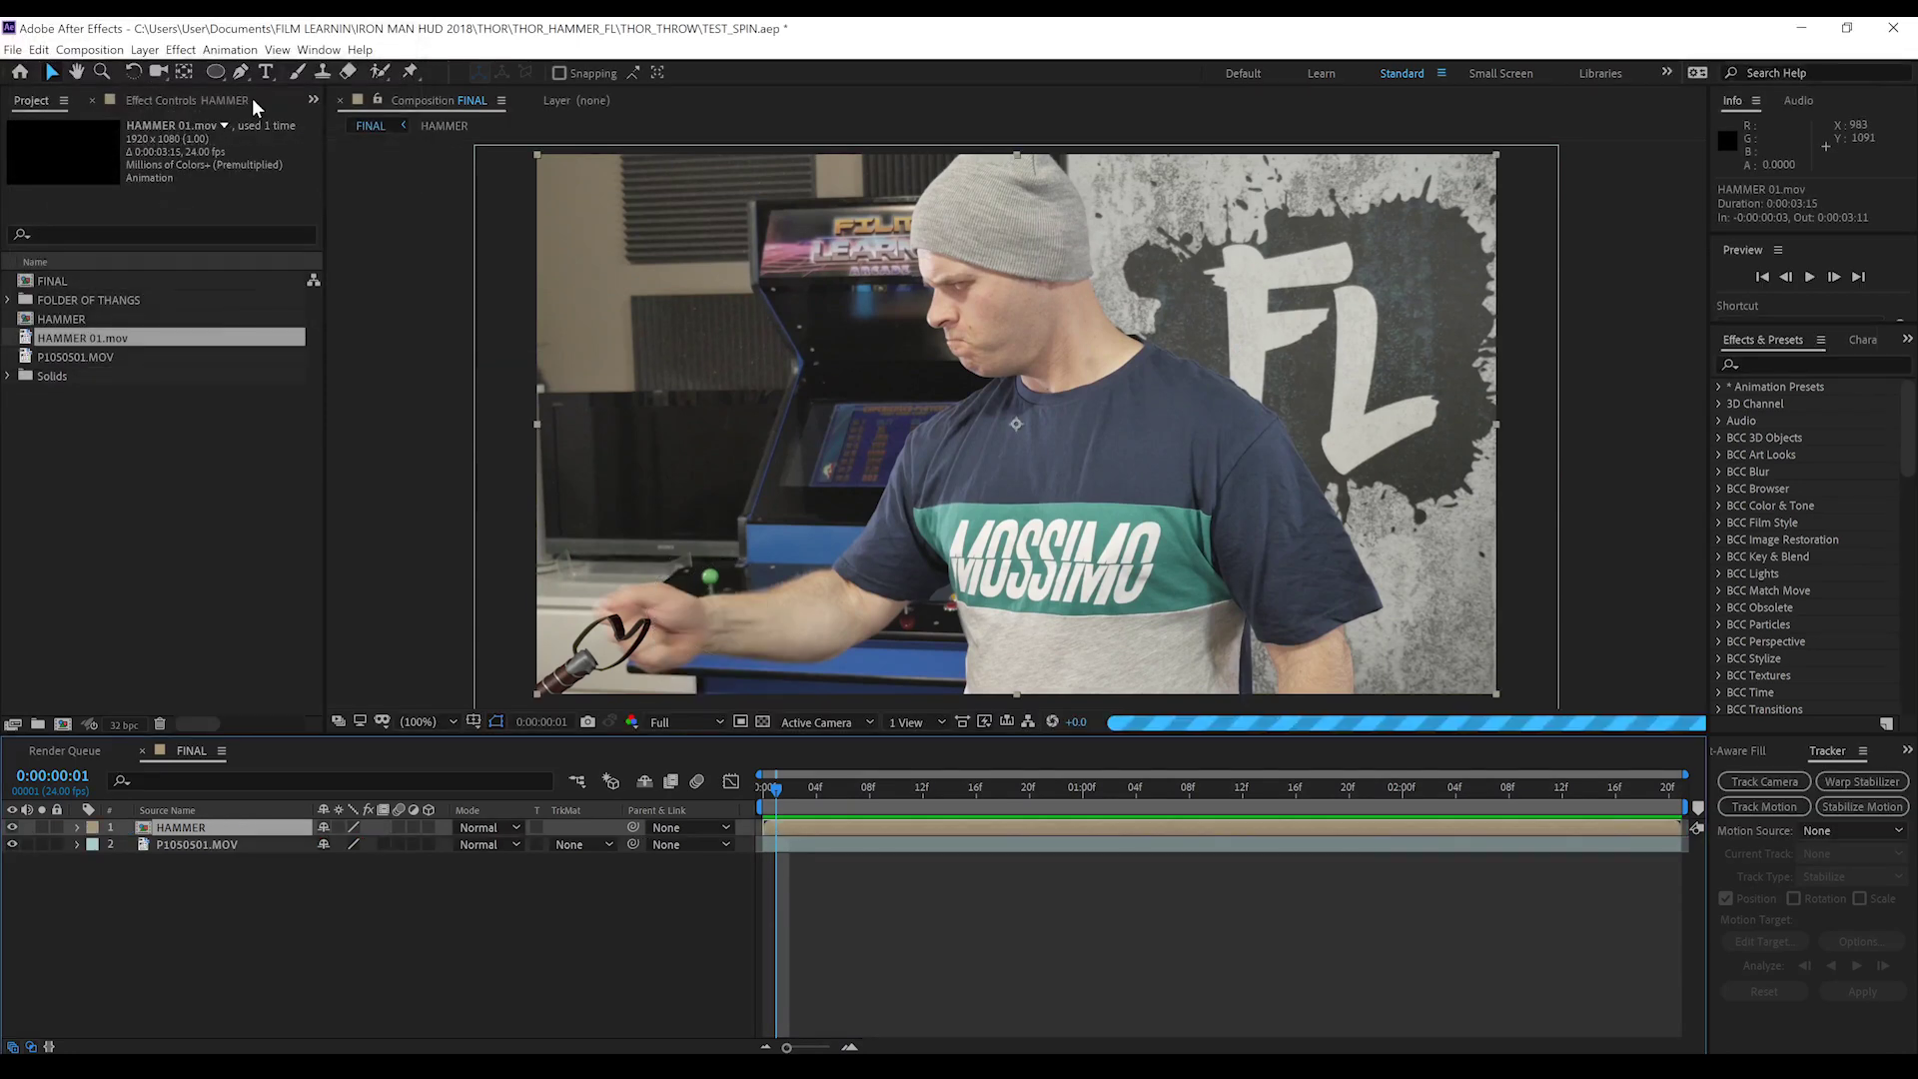
drag(805, 785, 869, 786)
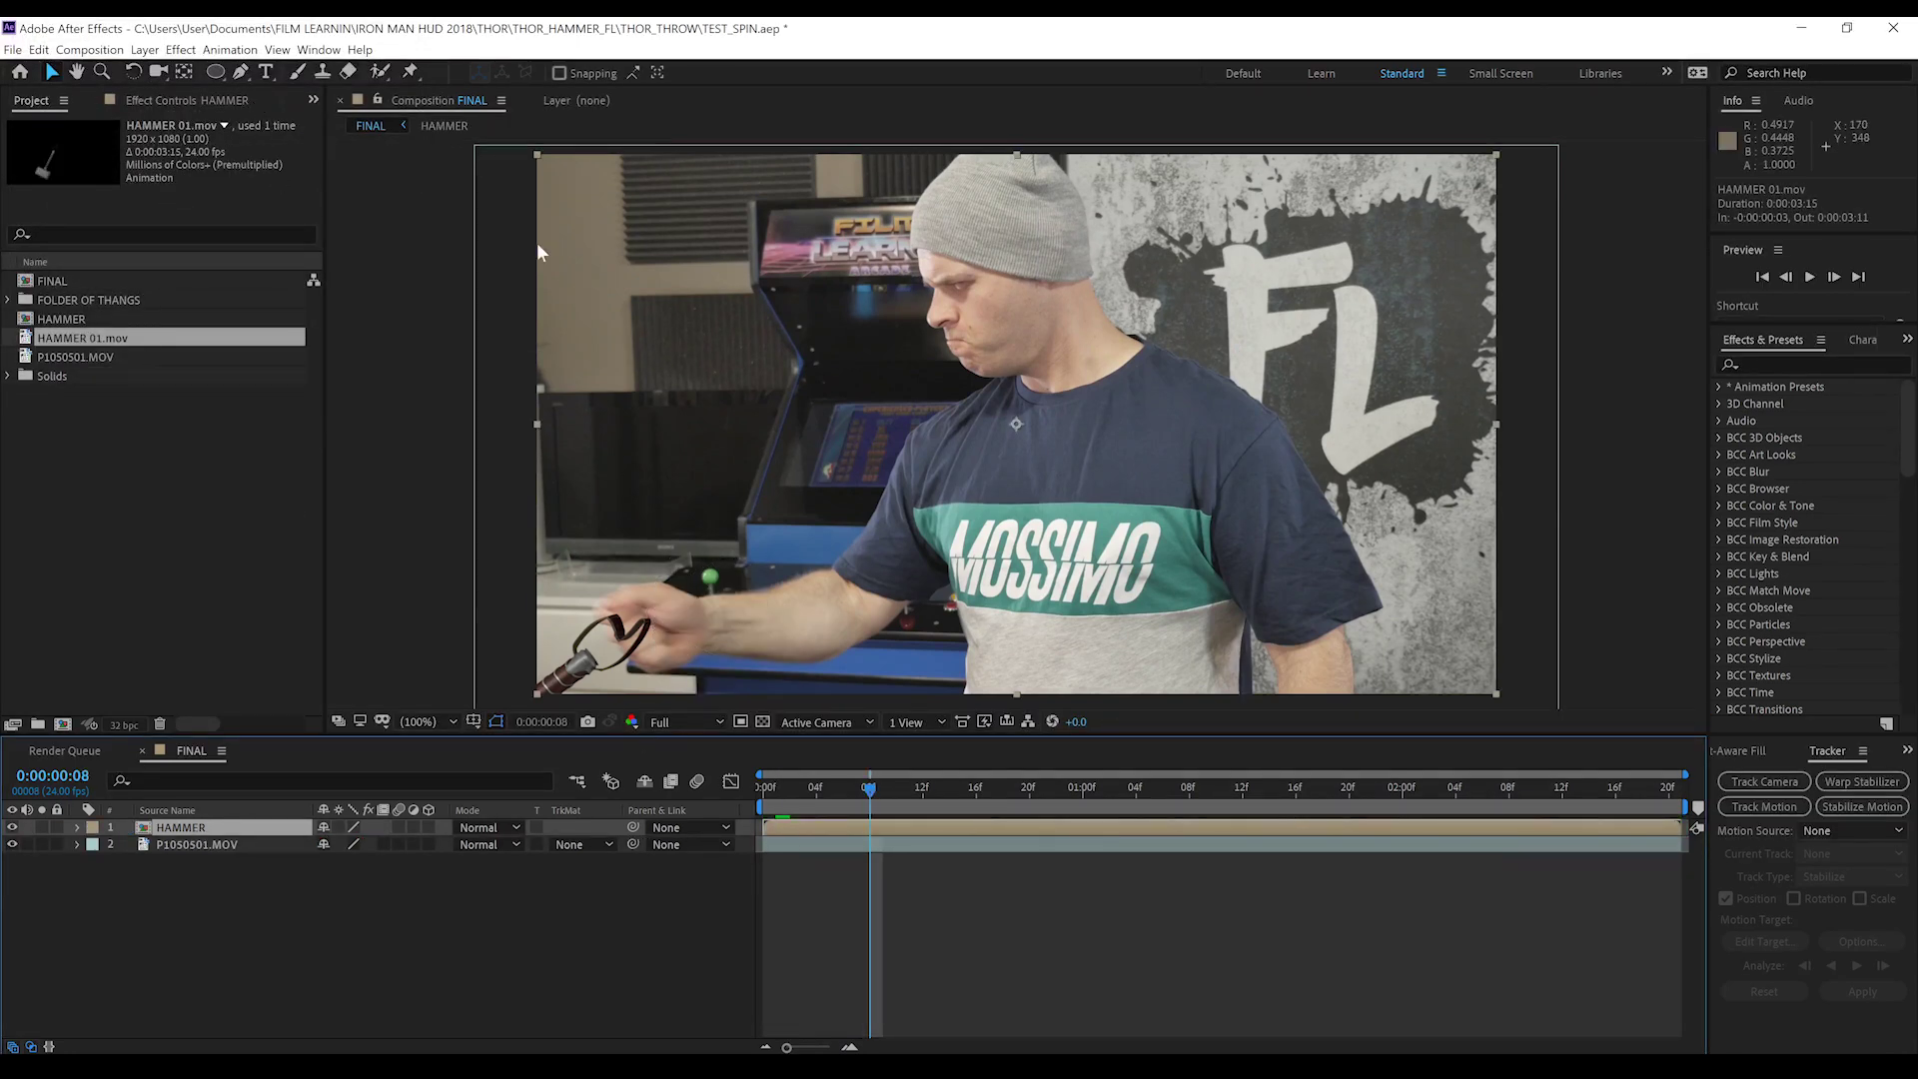
Apply Colorista IV to the HAMMER precomp, brightening highlights, darkening midtones and boosting Pop
click(180, 50)
mouse_move(300, 886)
click(499, 891)
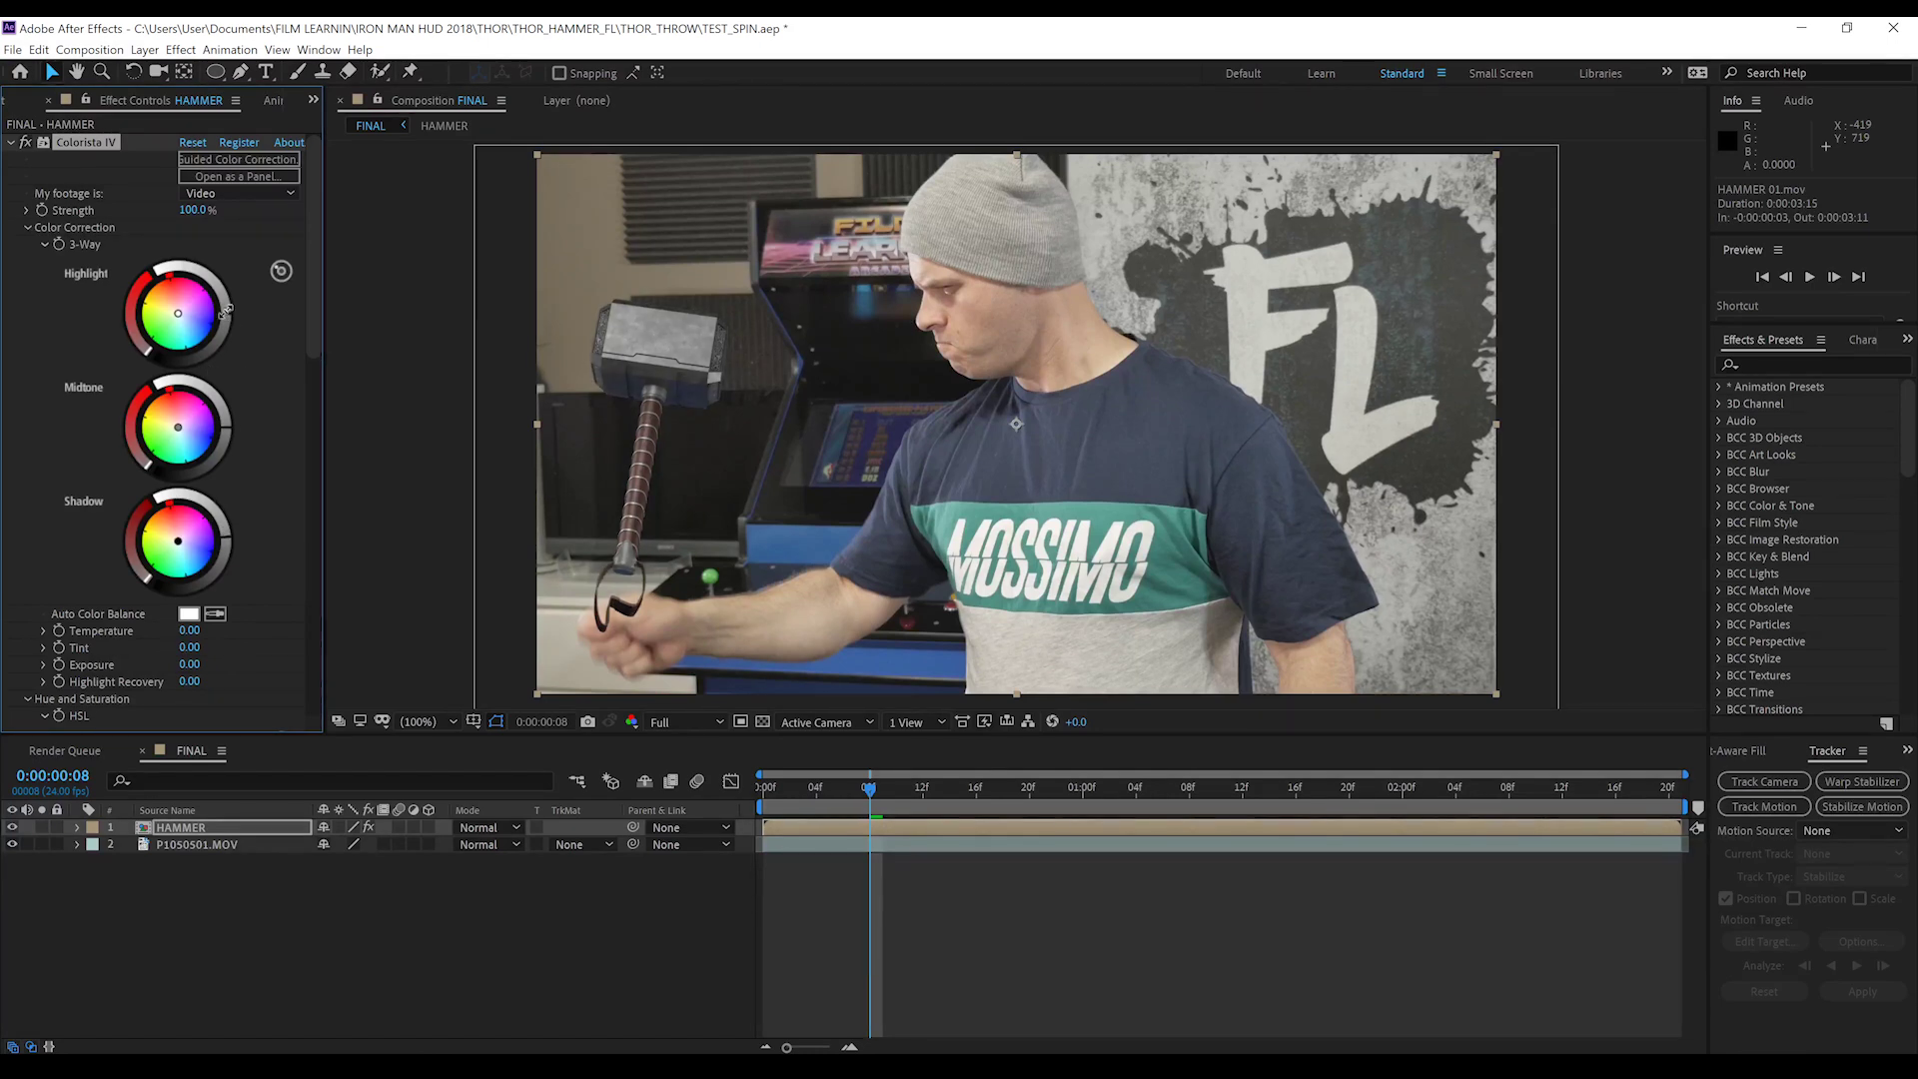
drag(226, 311, 228, 300)
drag(225, 427, 227, 440)
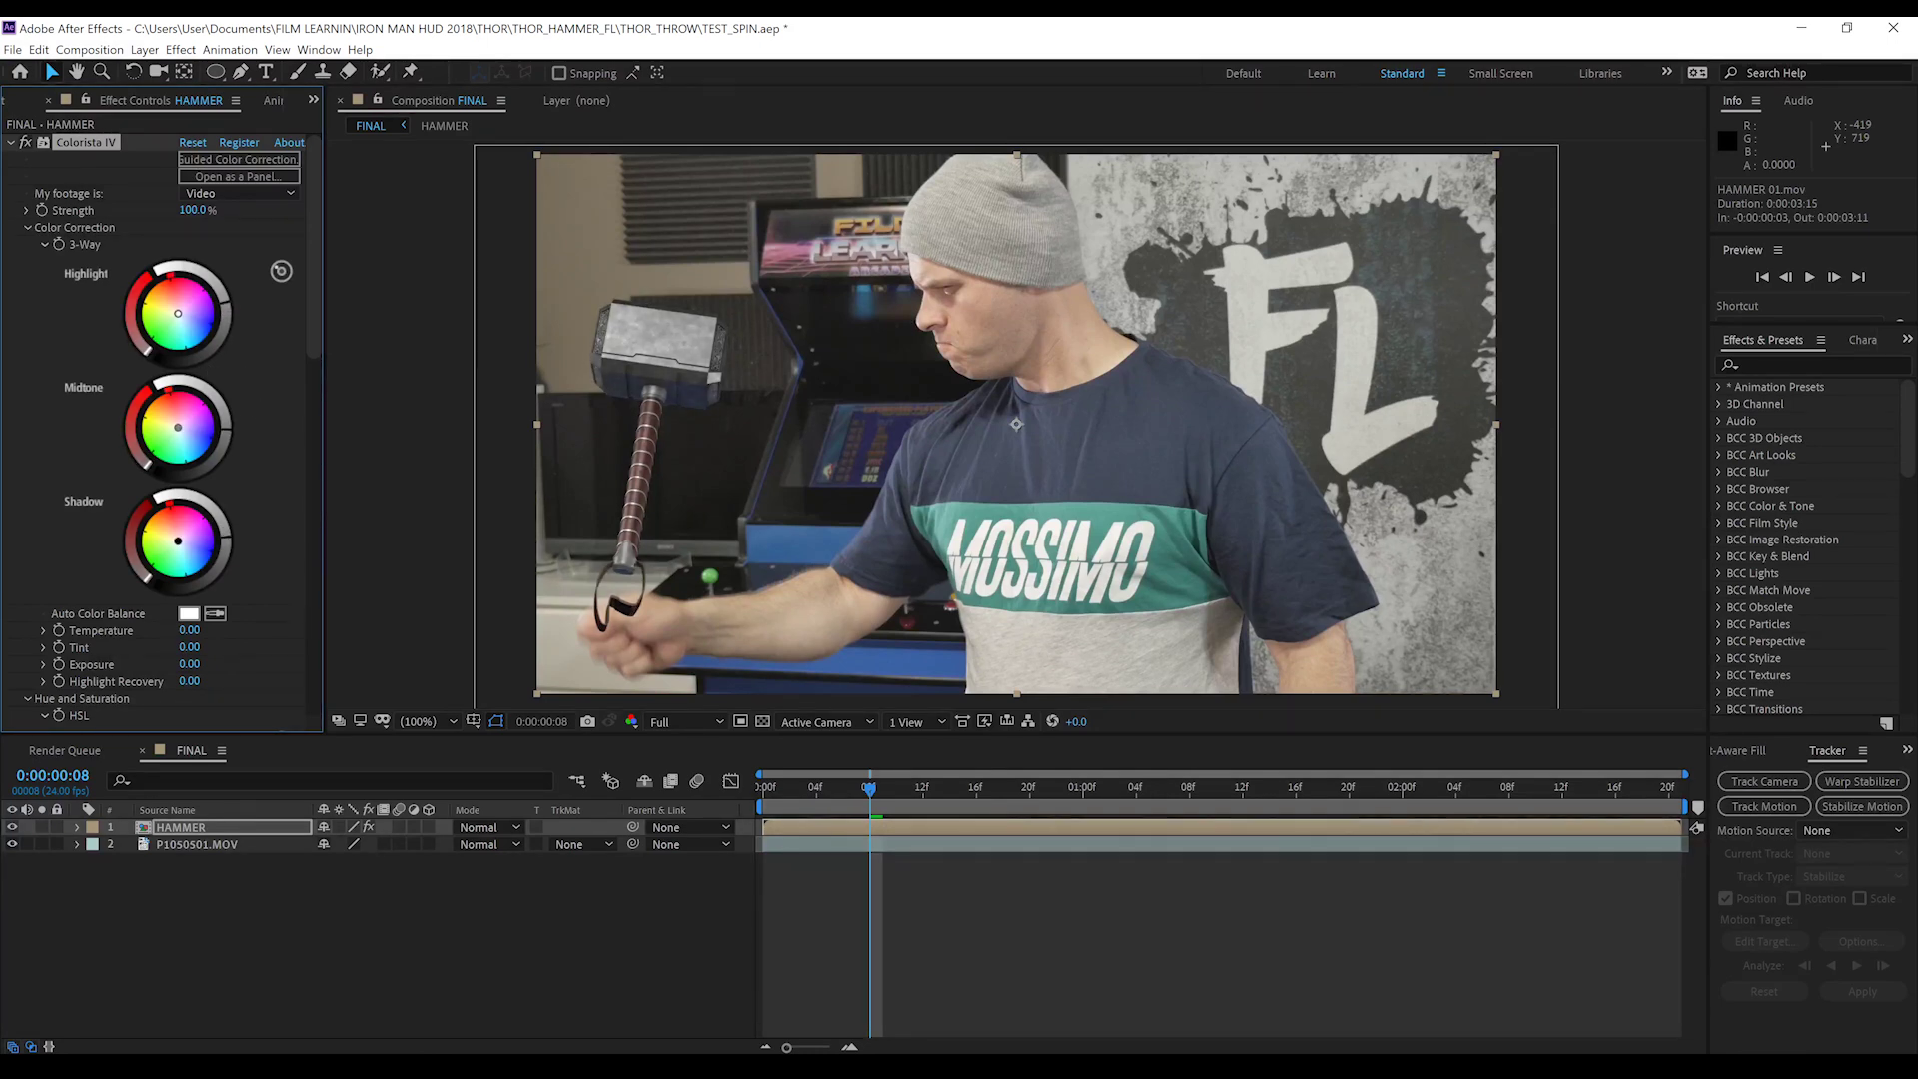
scroll(160, 399, down, 2)
drag(187, 540, 205, 539)
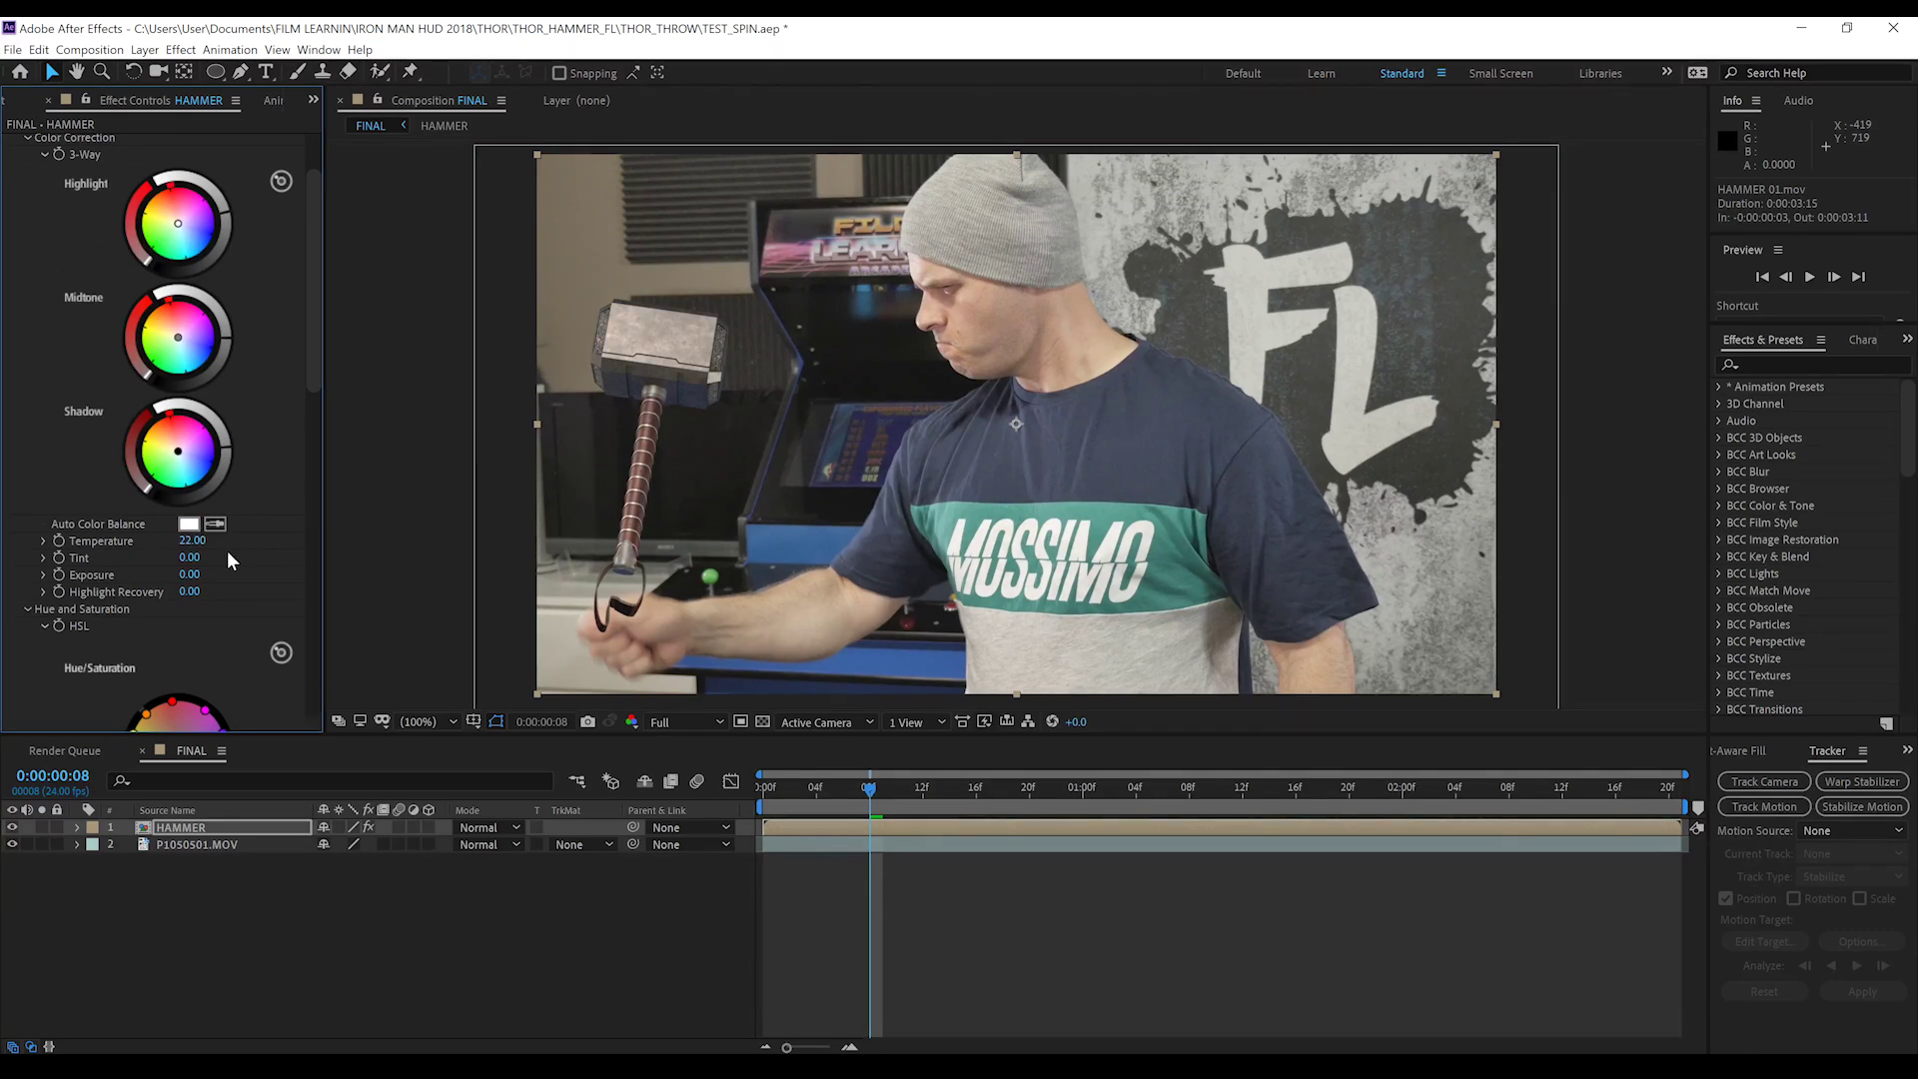
scroll(225, 560, down, 10)
drag(189, 345, 226, 344)
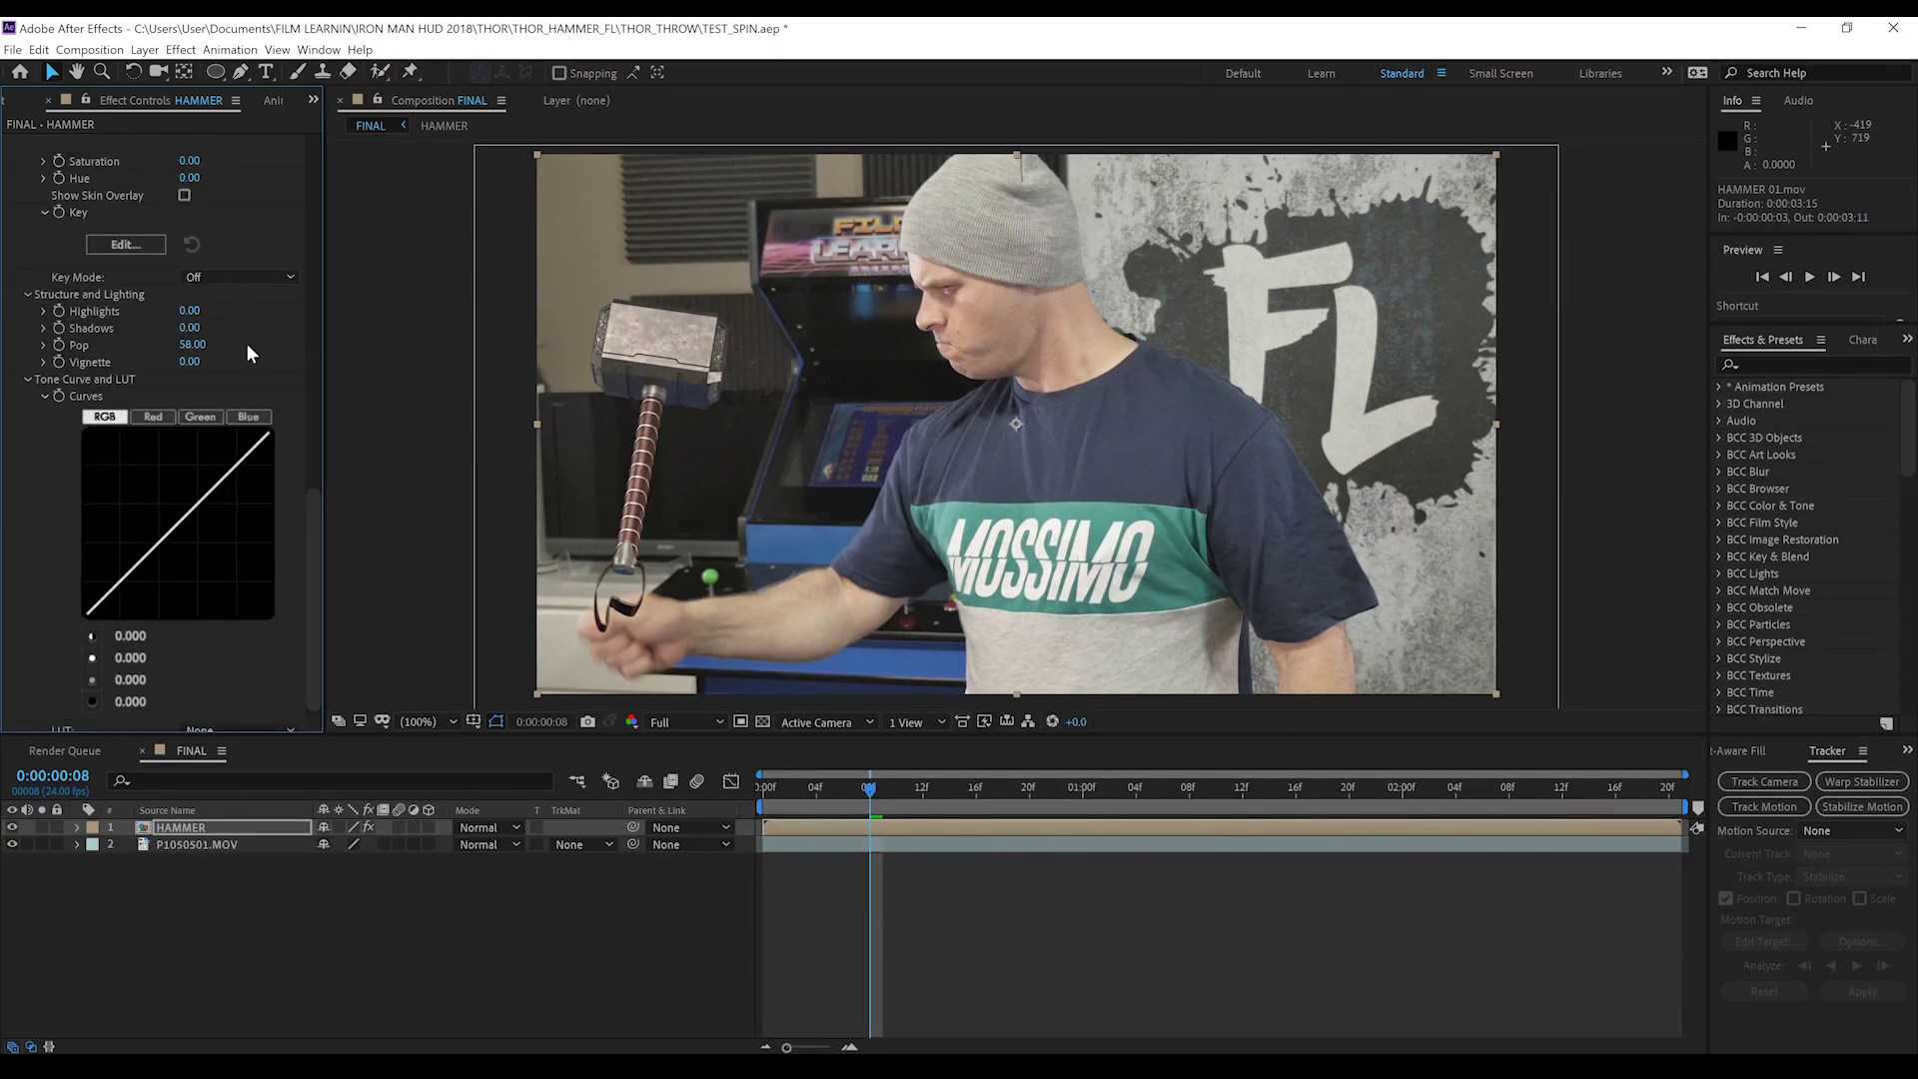
scroll(250, 354, up, 12)
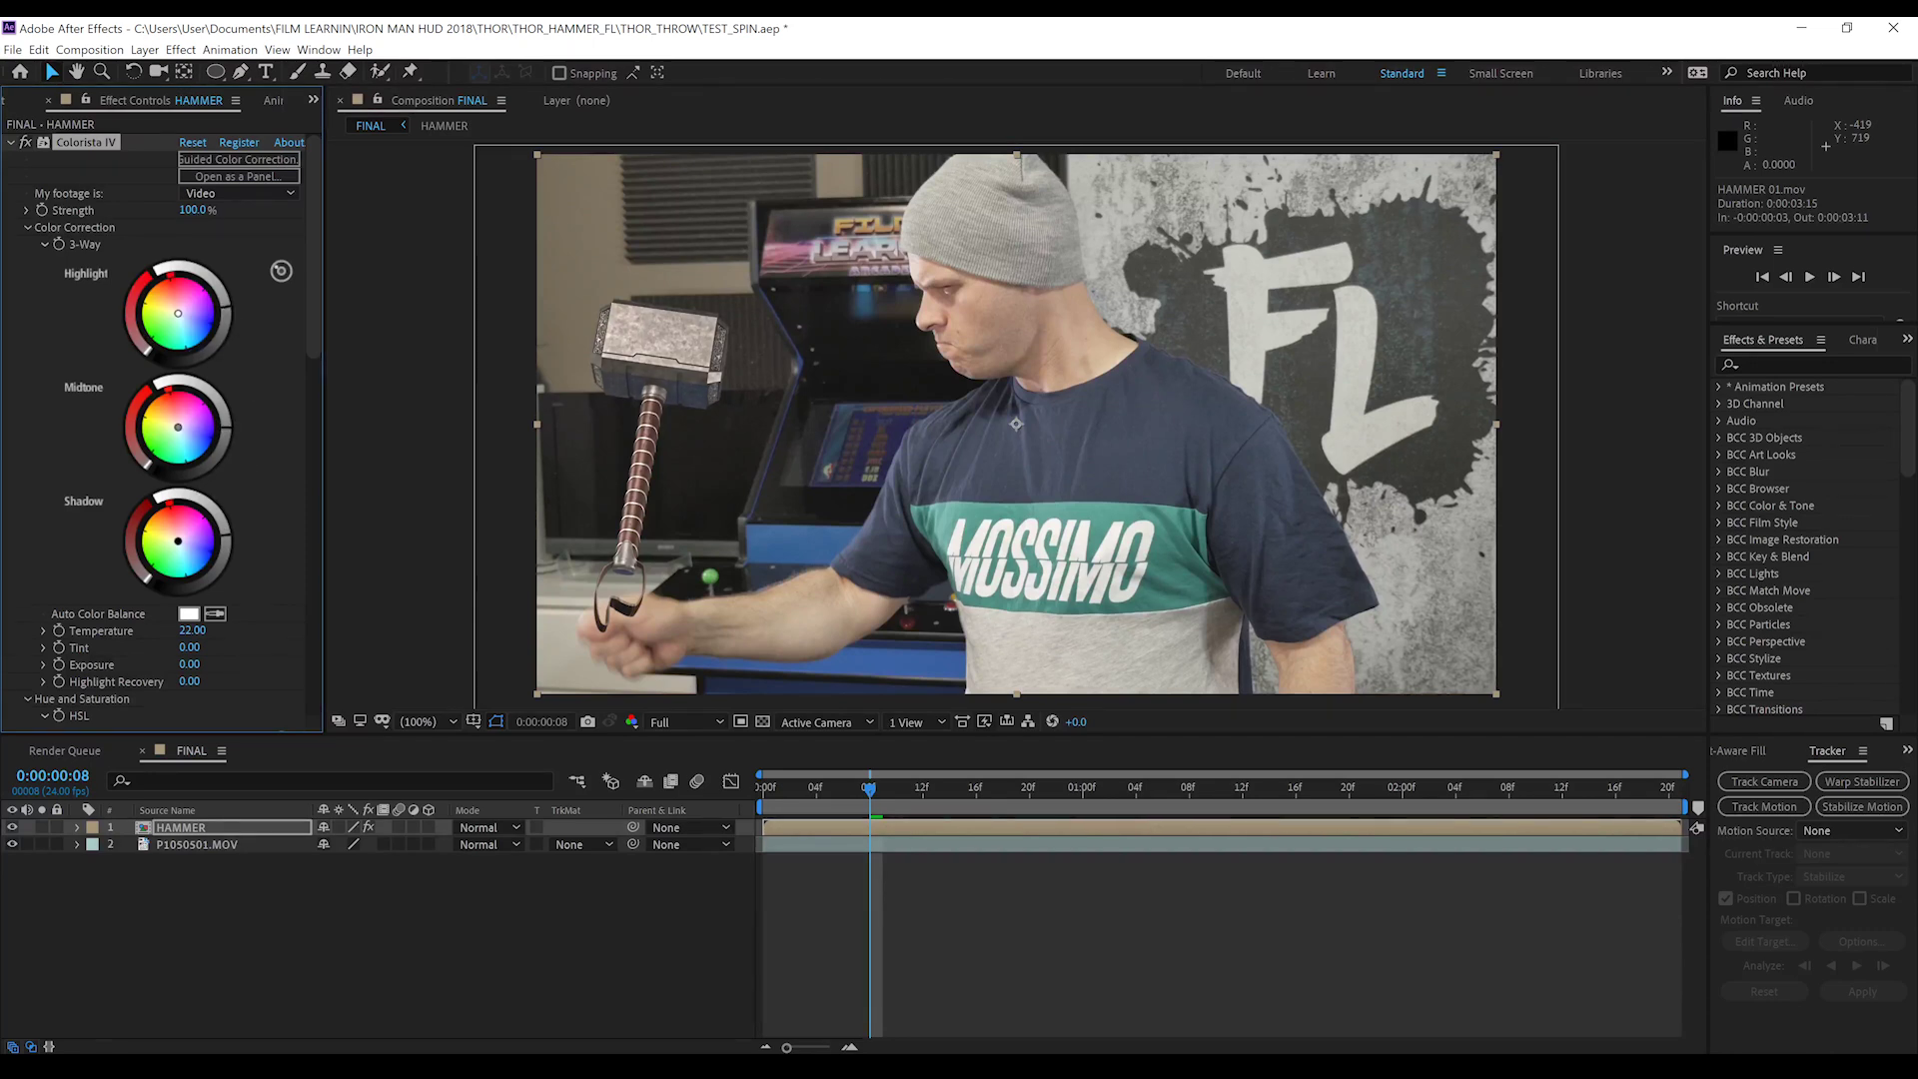
Toggle the Colorista IV grade off and on to compare, leaving it on and collapsed
click(26, 143)
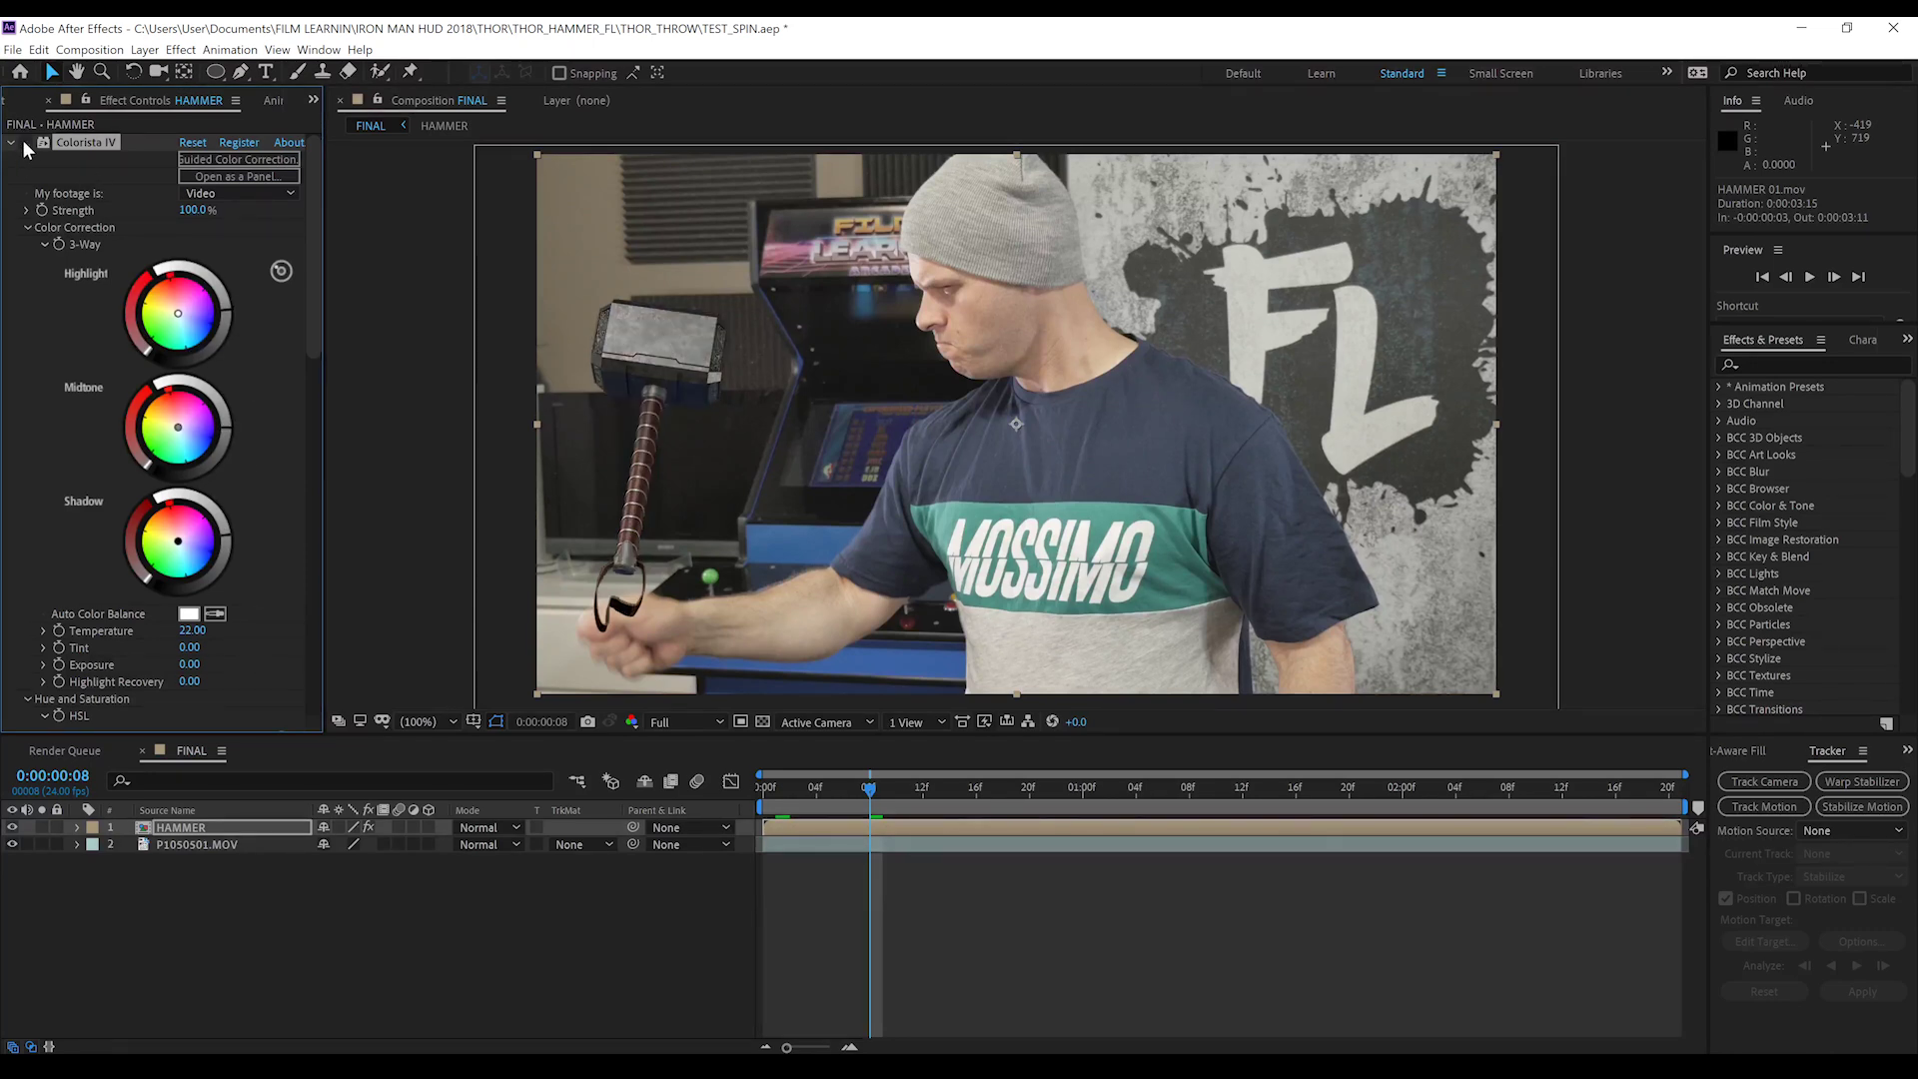
click(26, 143)
click(26, 143)
click(26, 143)
click(26, 143)
click(10, 143)
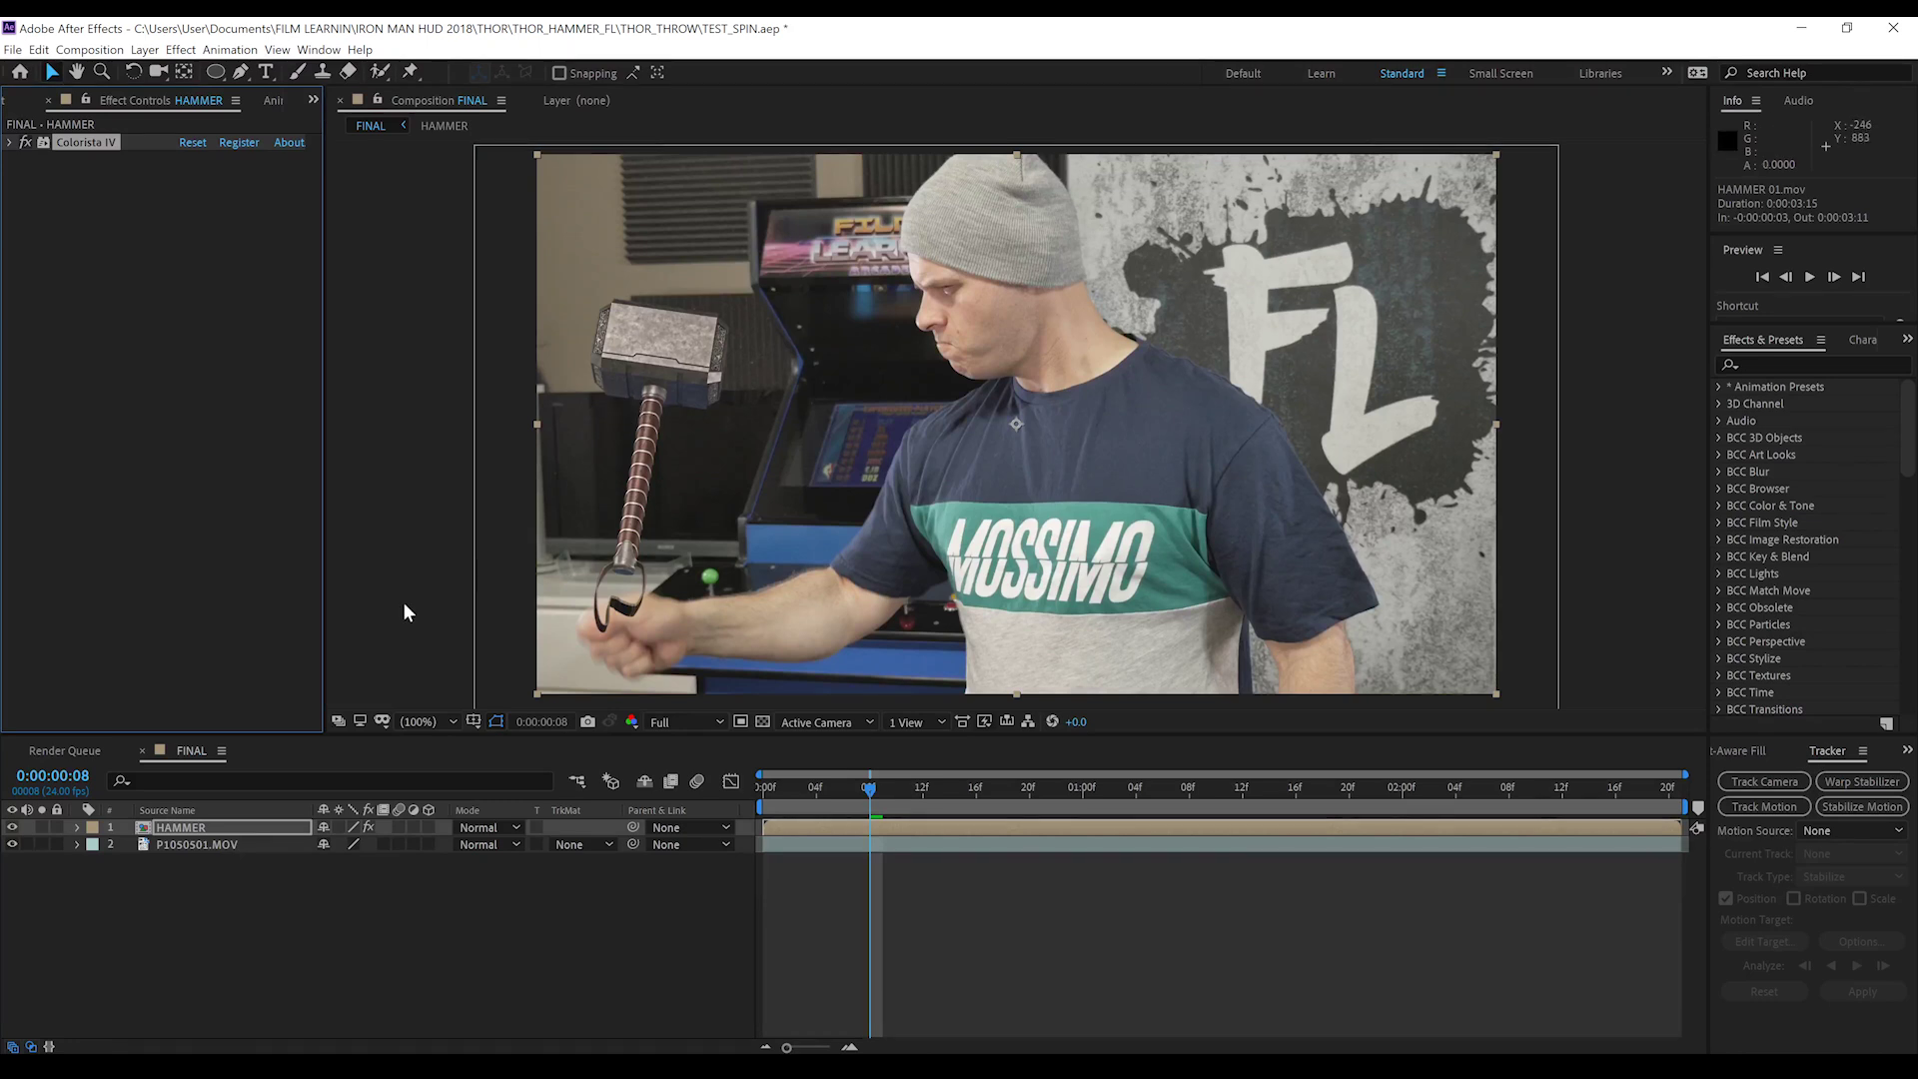
Add a Radial Blur to HAMMER centred on the actor's hand, with Amount 50
click(185, 831)
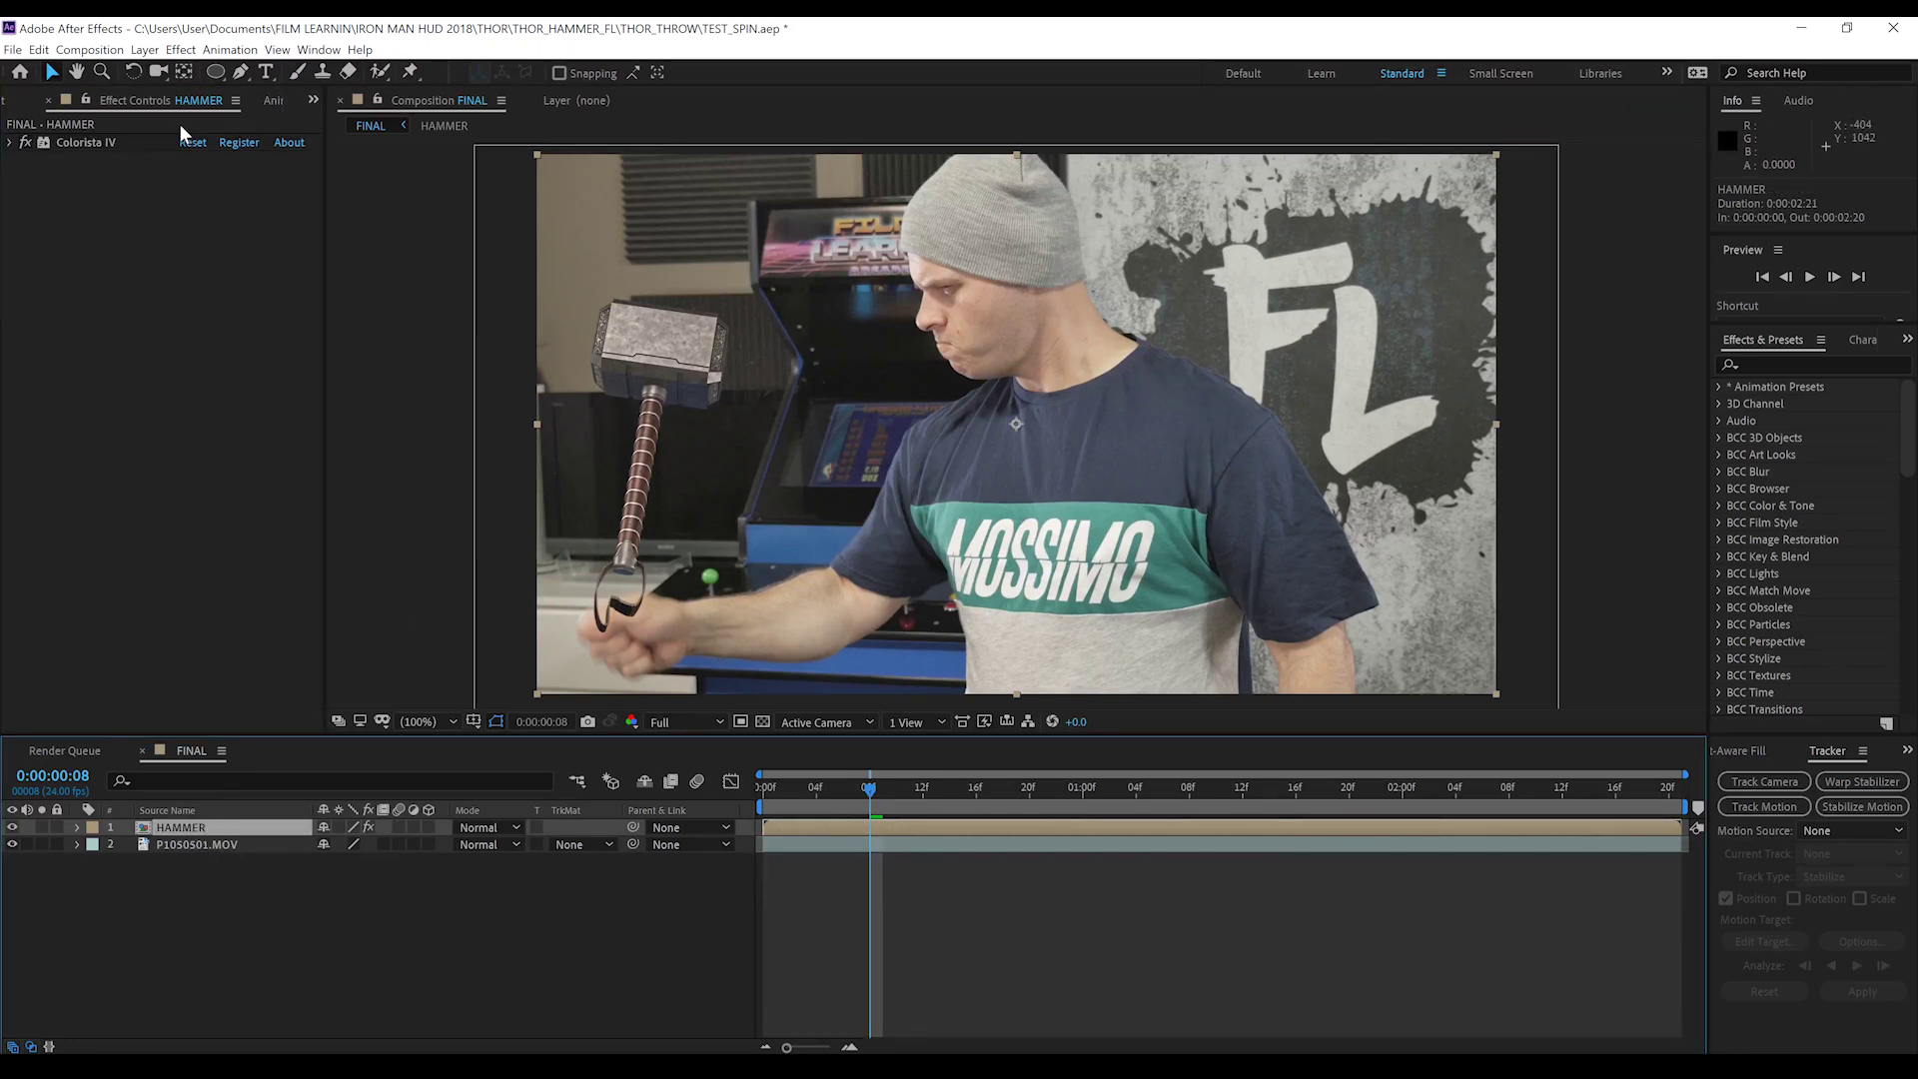
click(181, 50)
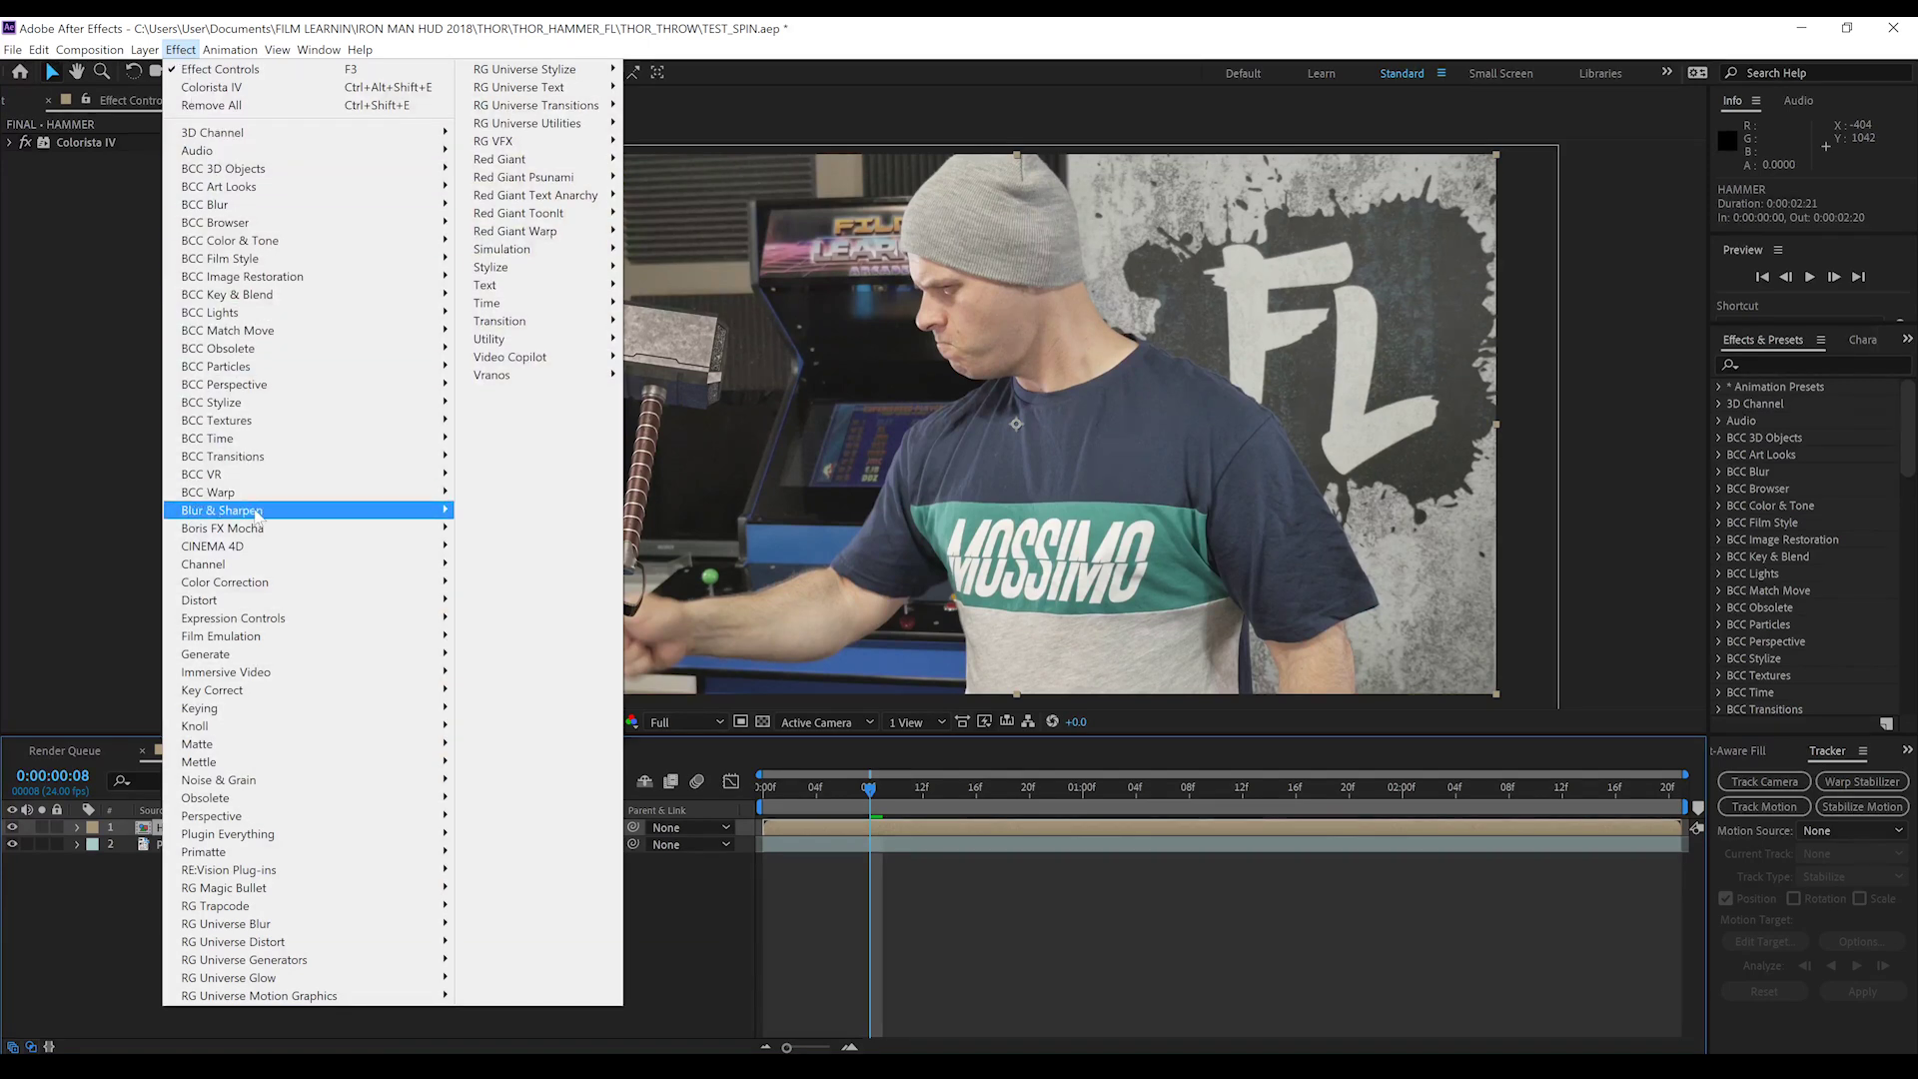
mouse_move(257, 513)
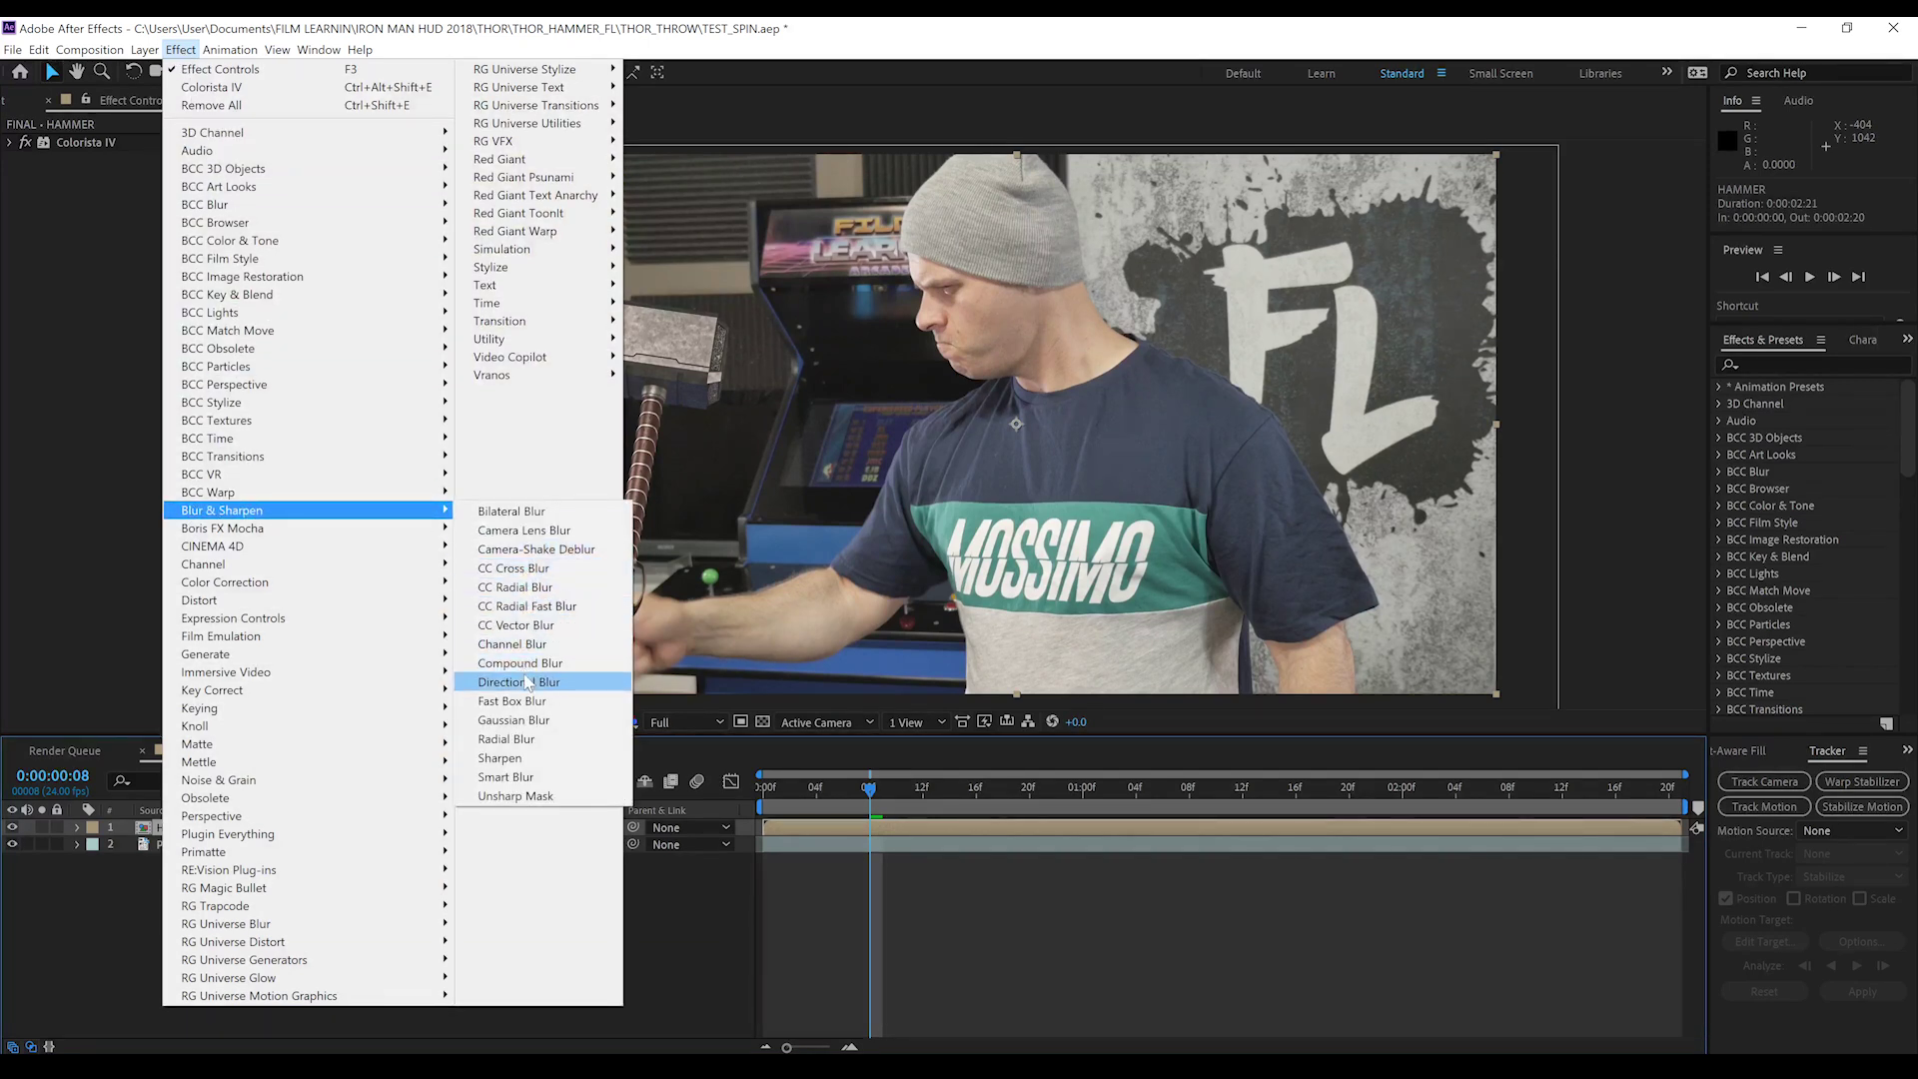
click(524, 738)
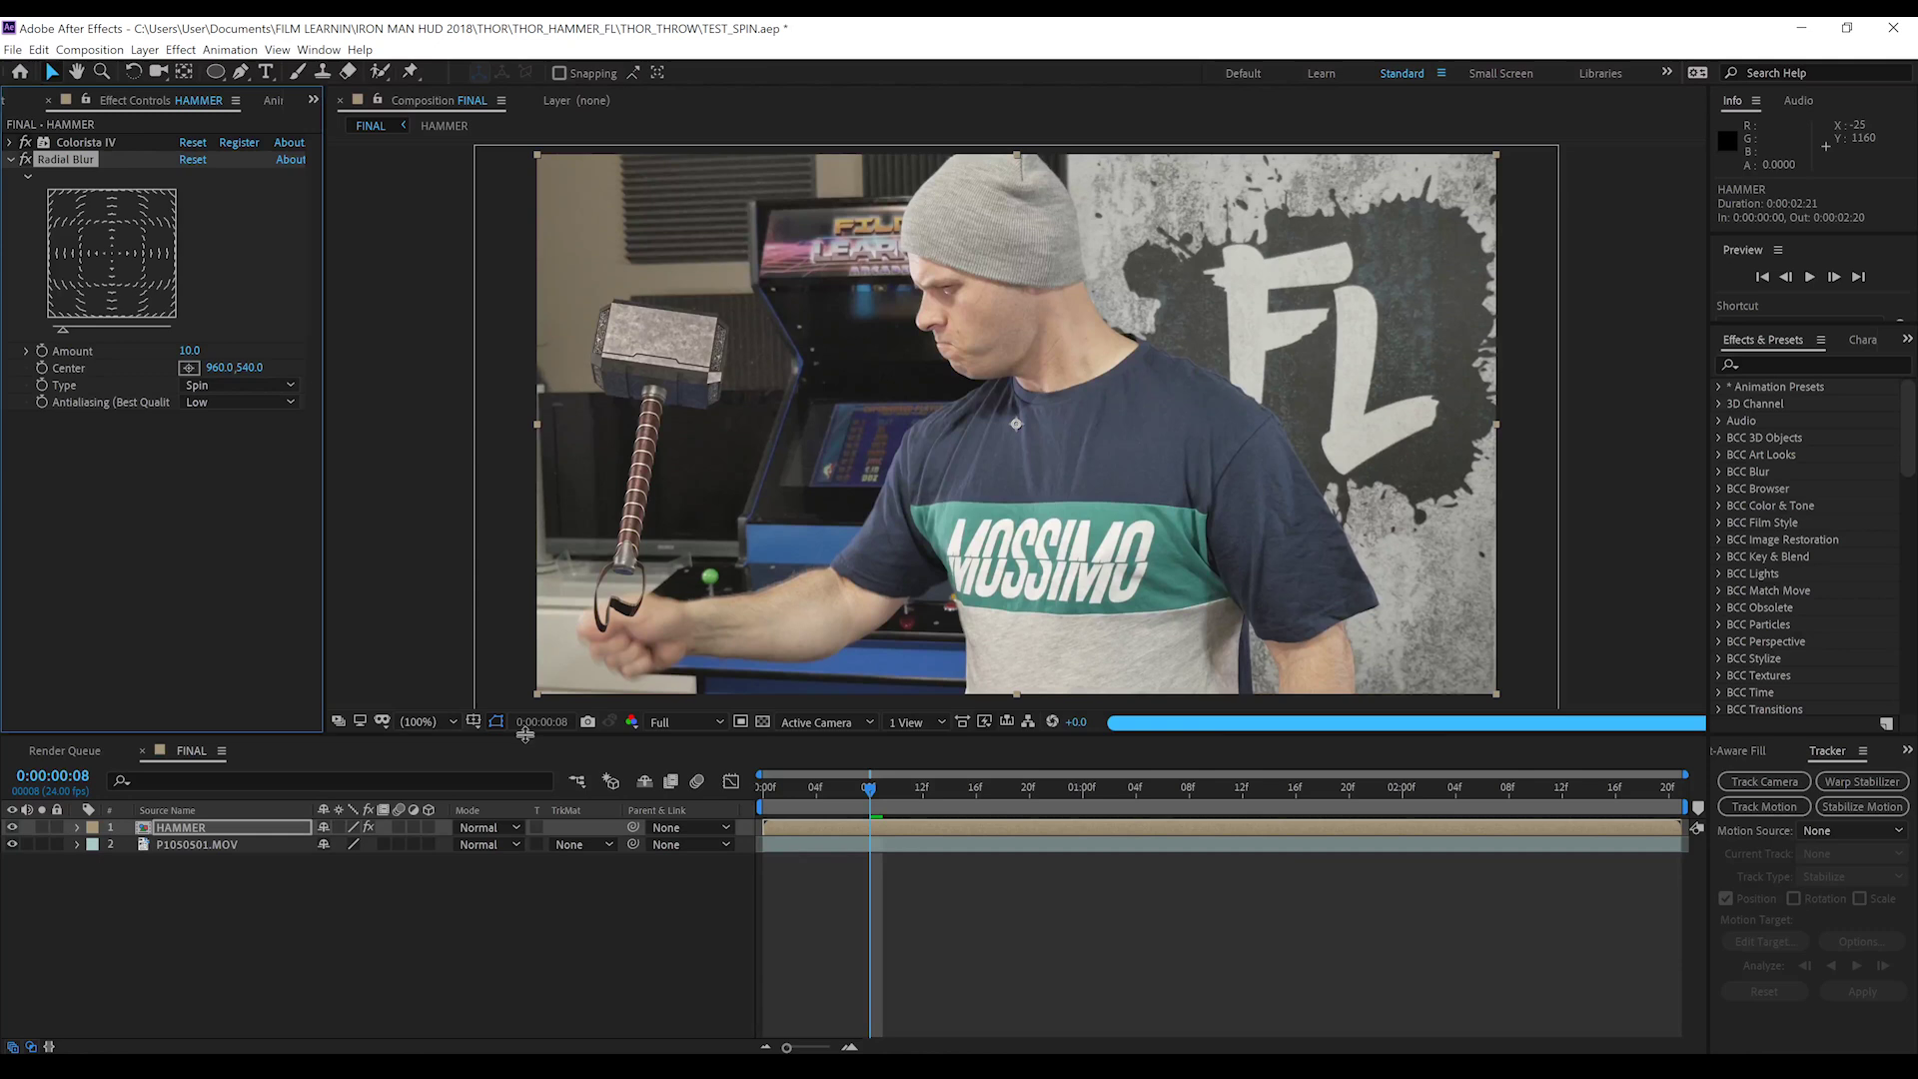
click(188, 369)
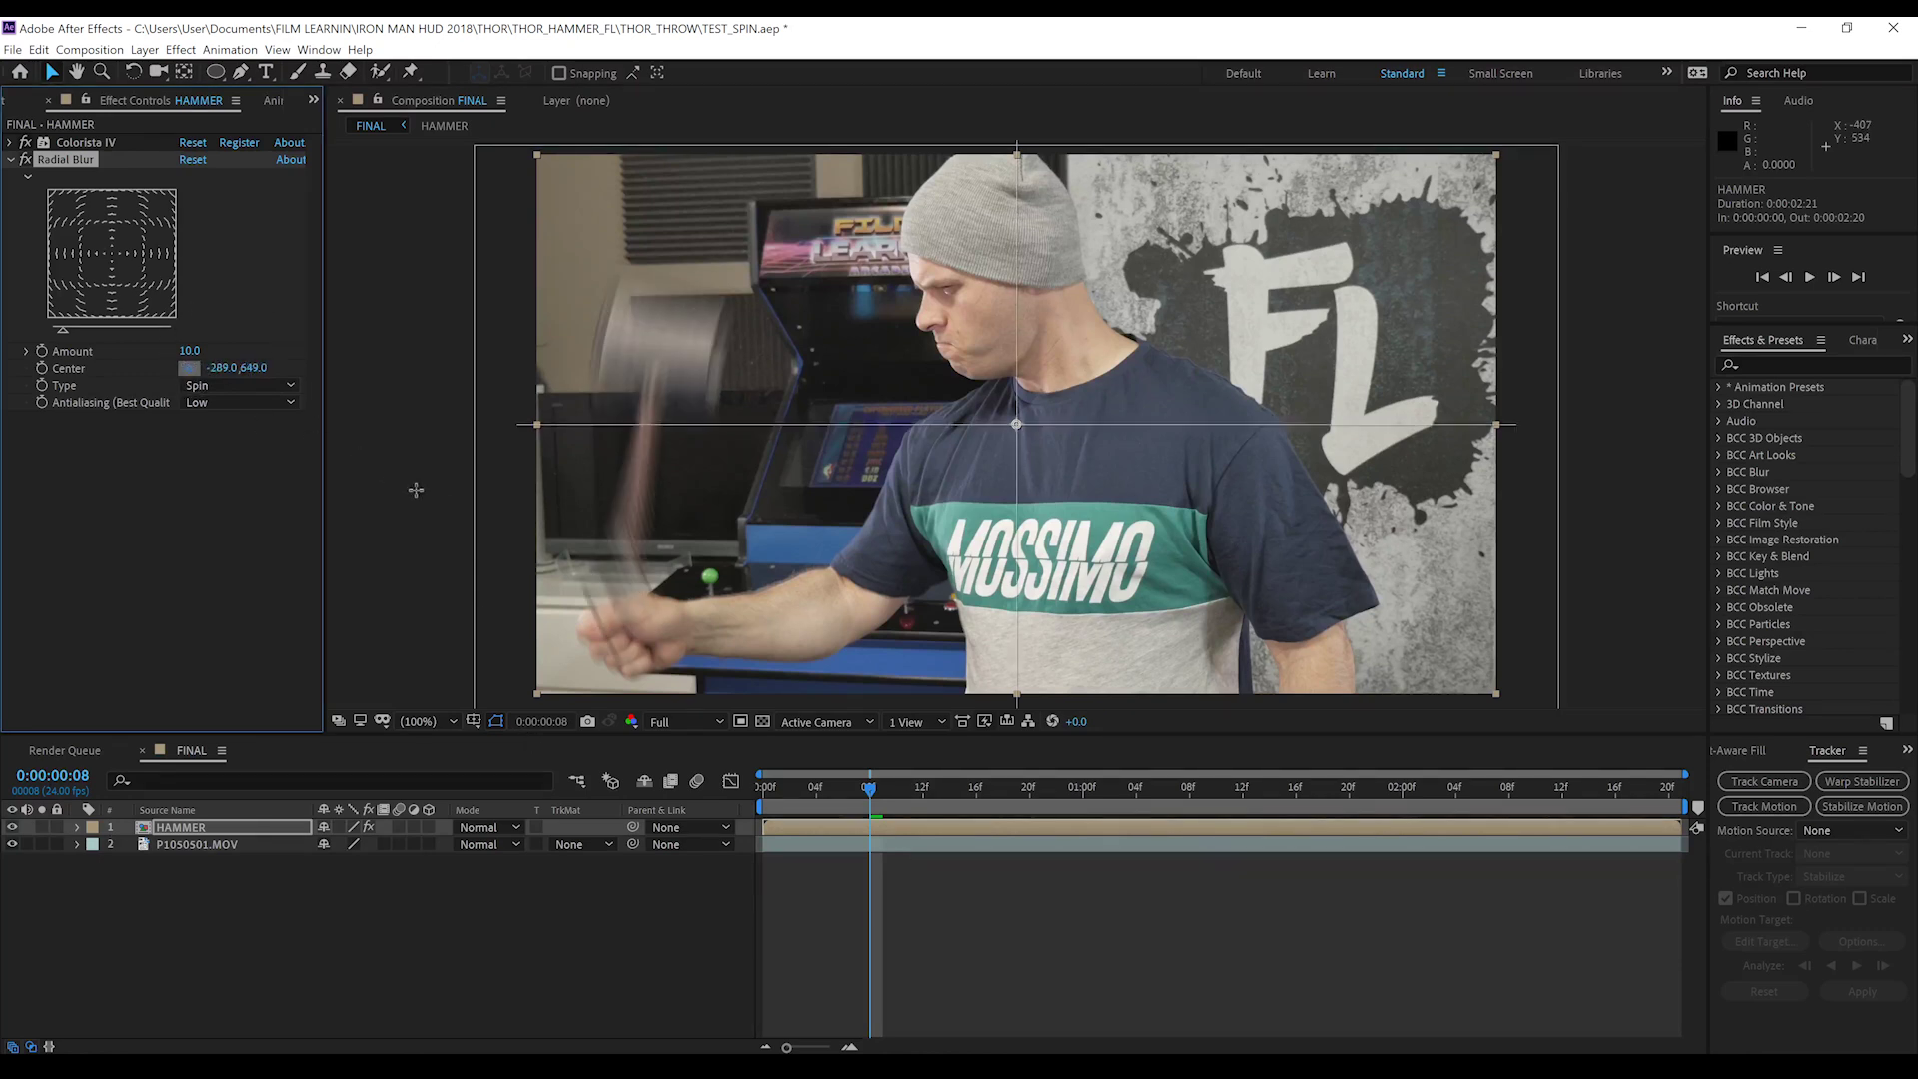
click(626, 631)
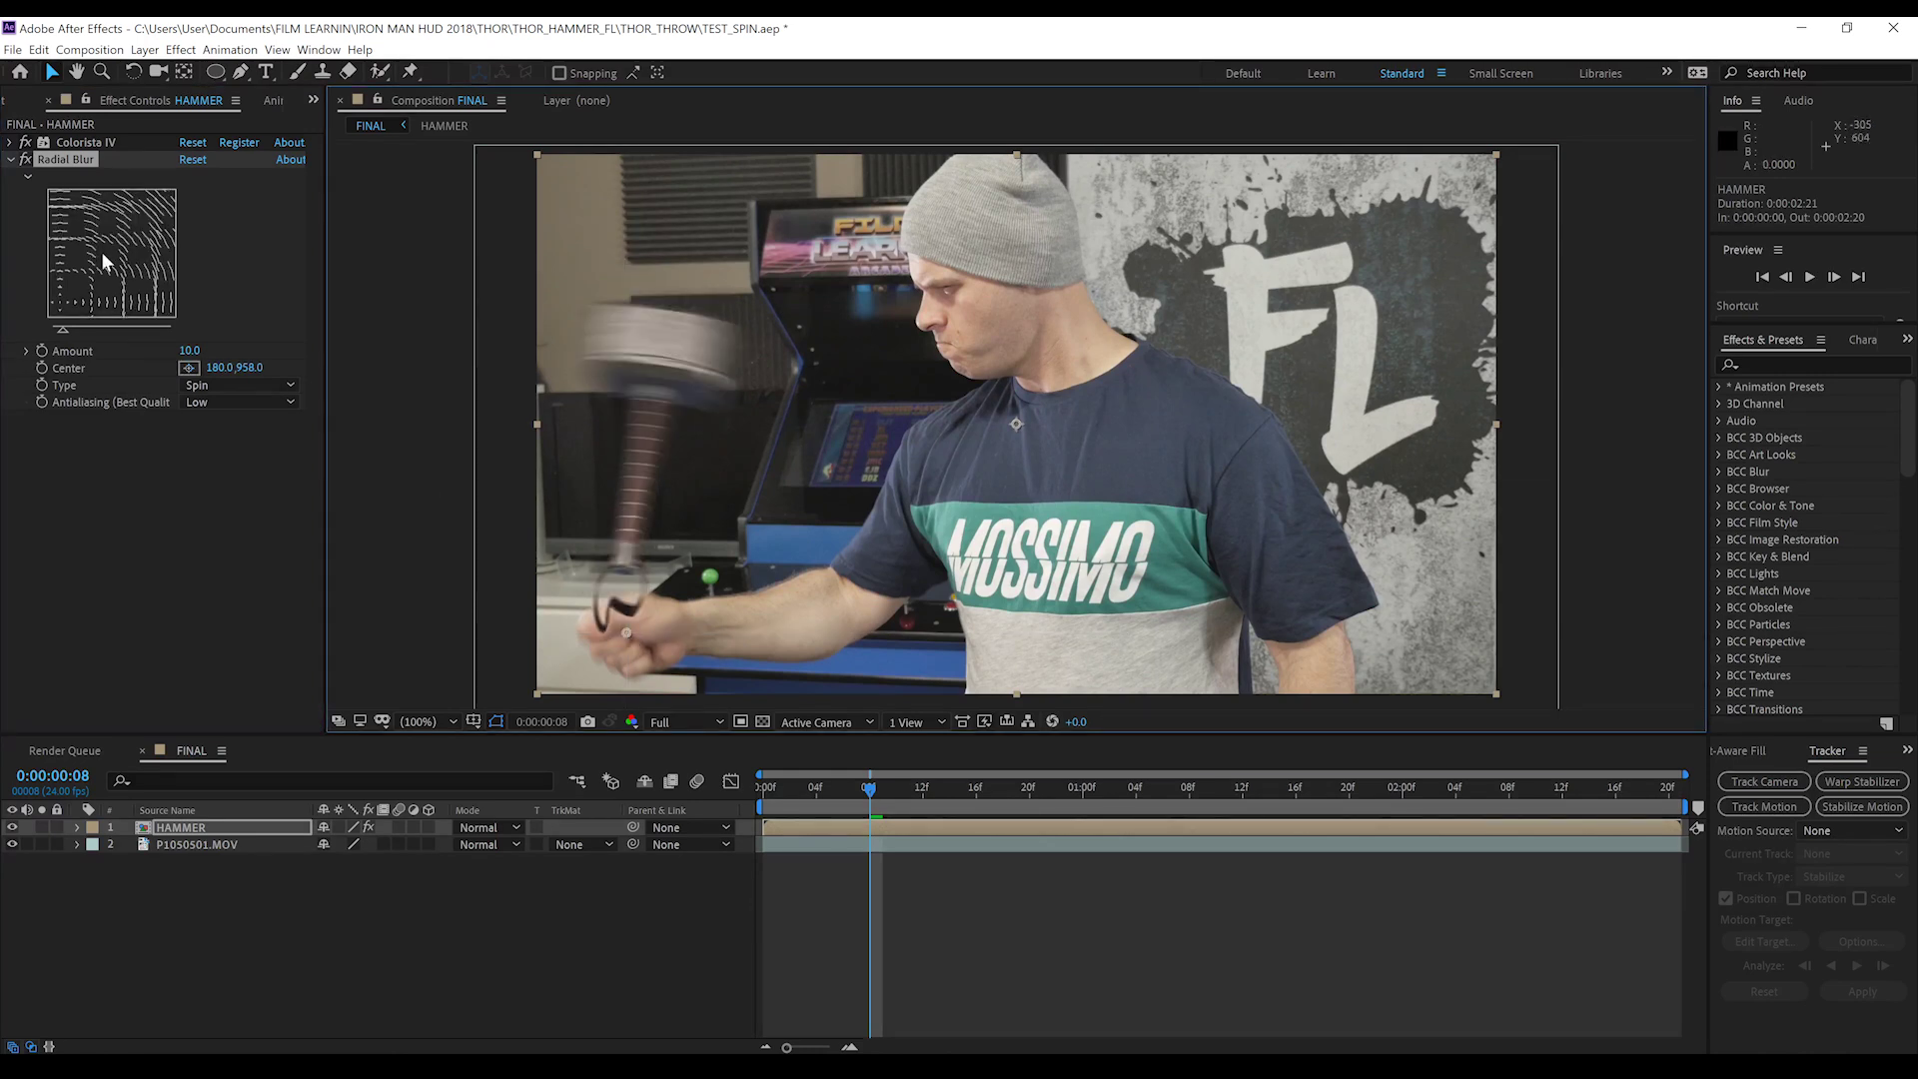
click(188, 349)
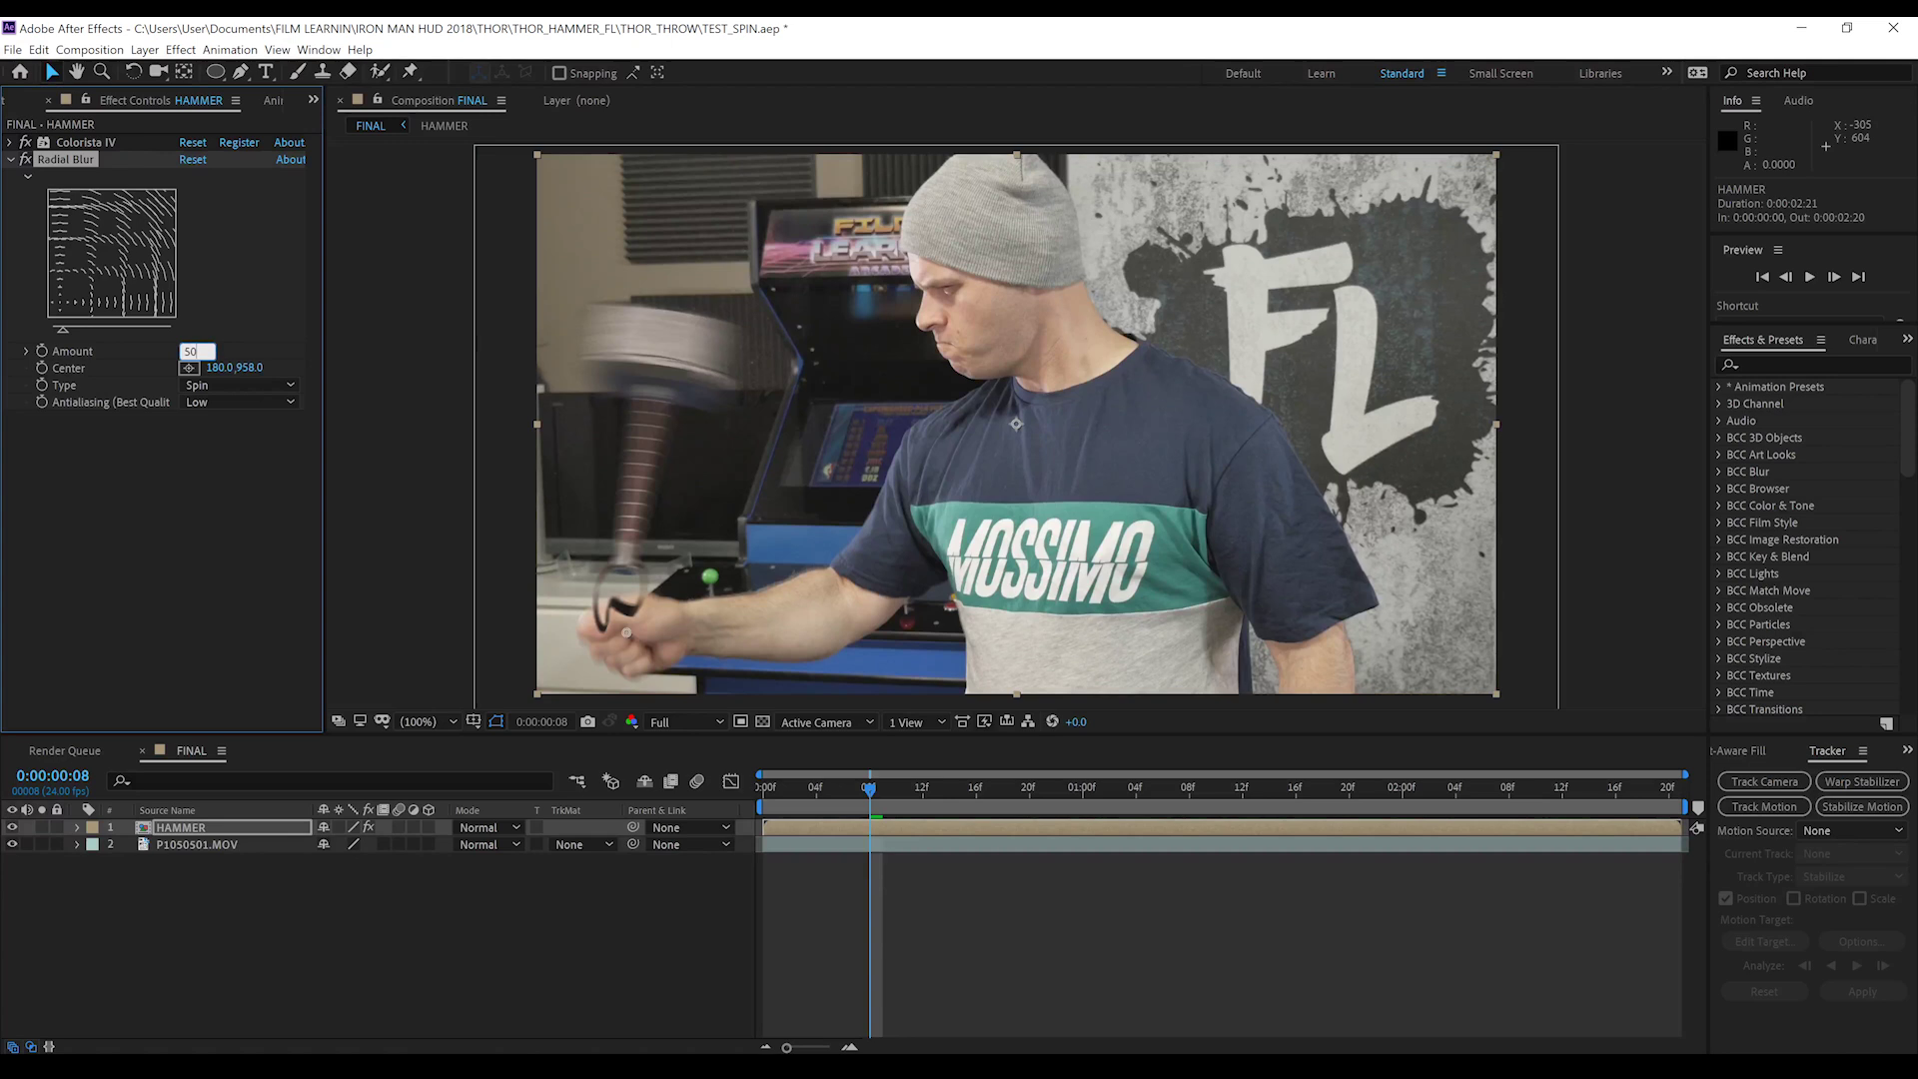
text(50)
key(Return)
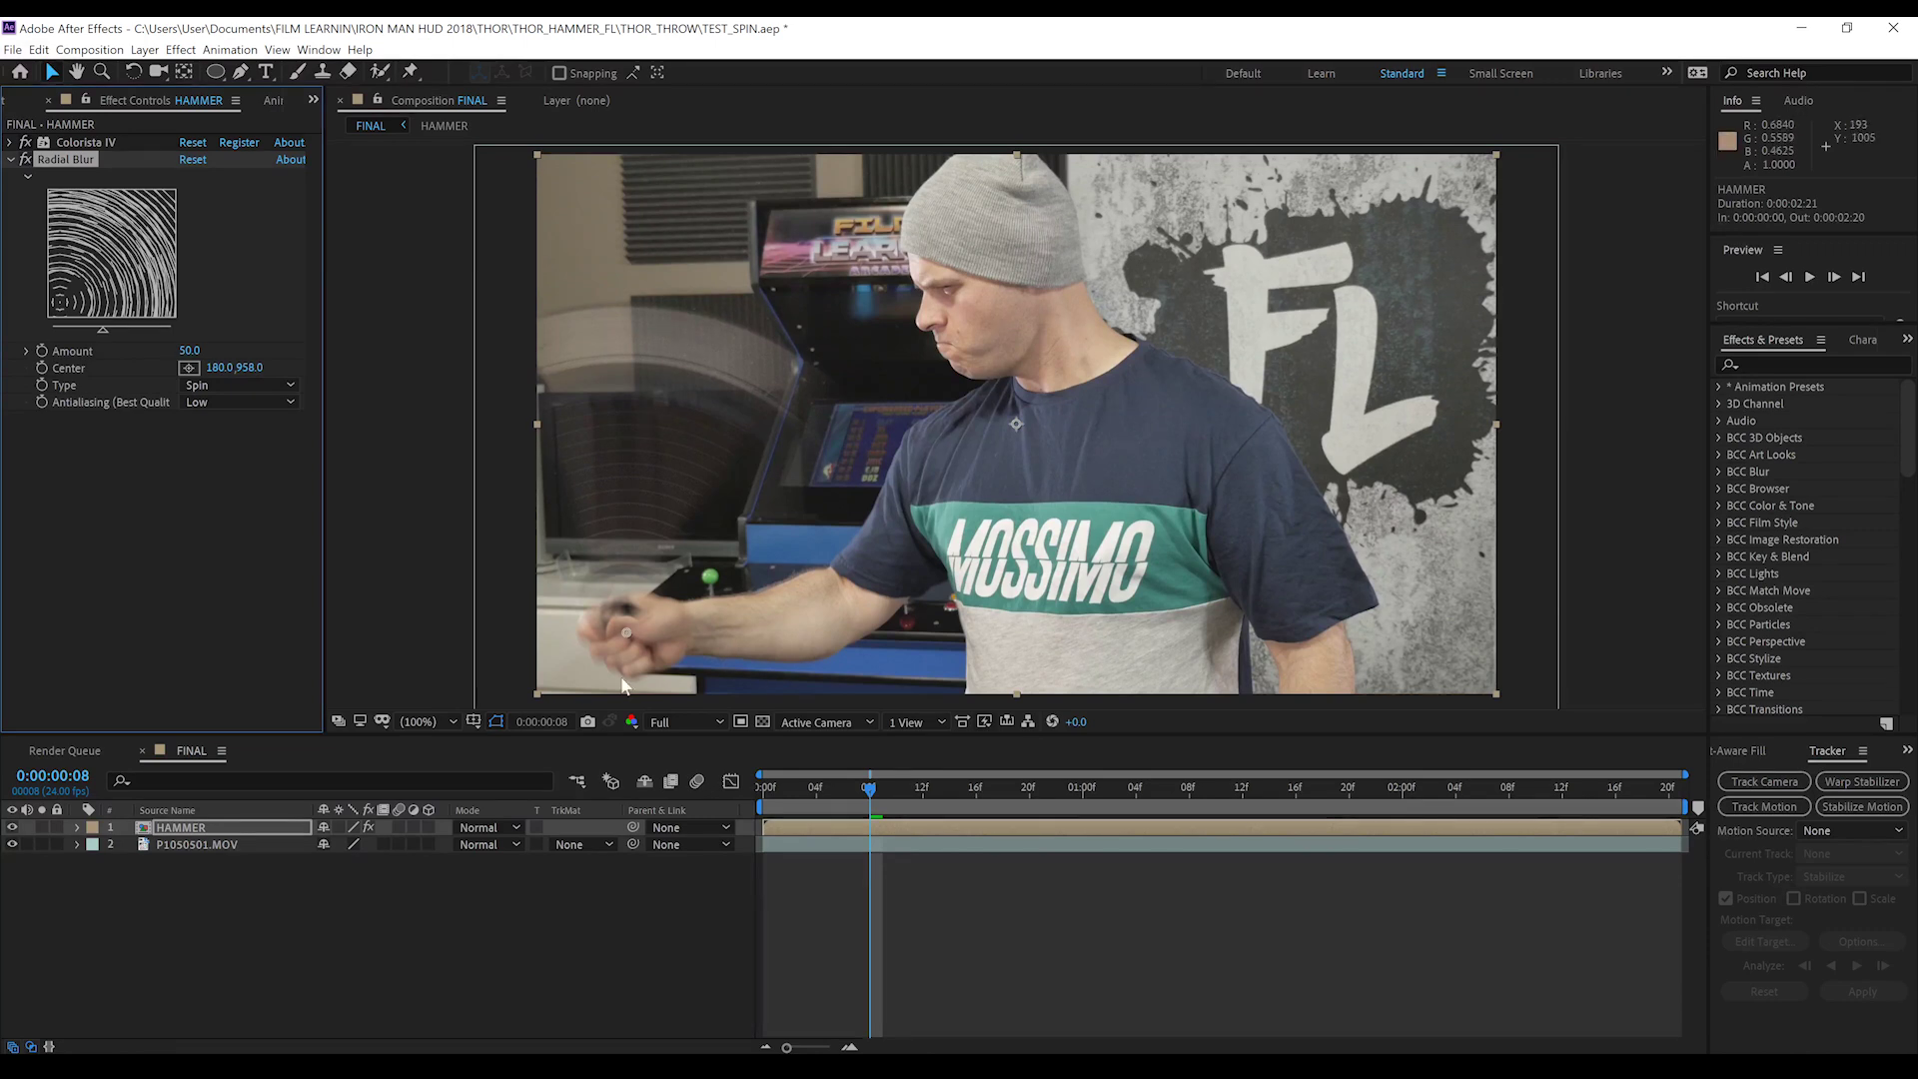
click(185, 831)
Duplicate HAMMER and set the second copy's Radial Blur Amount to 90
key(ctrl+d)
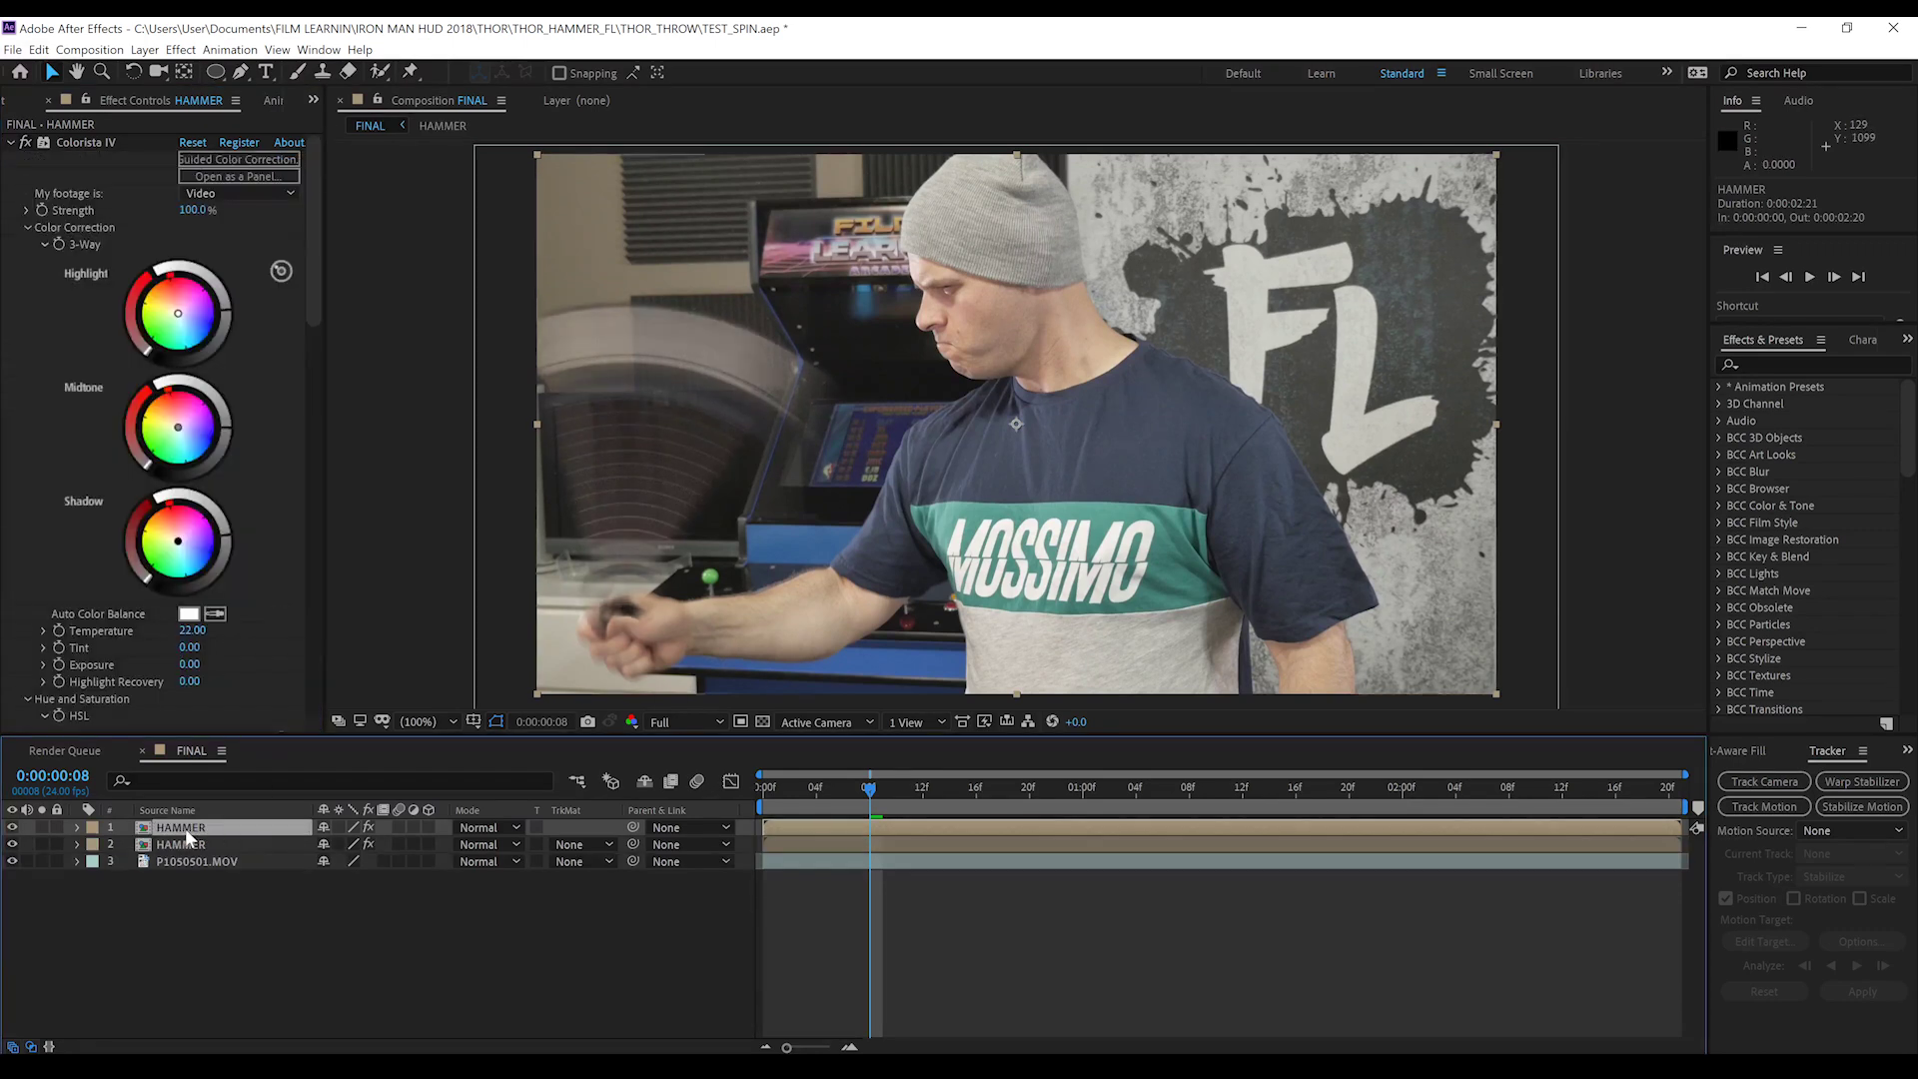
click(188, 845)
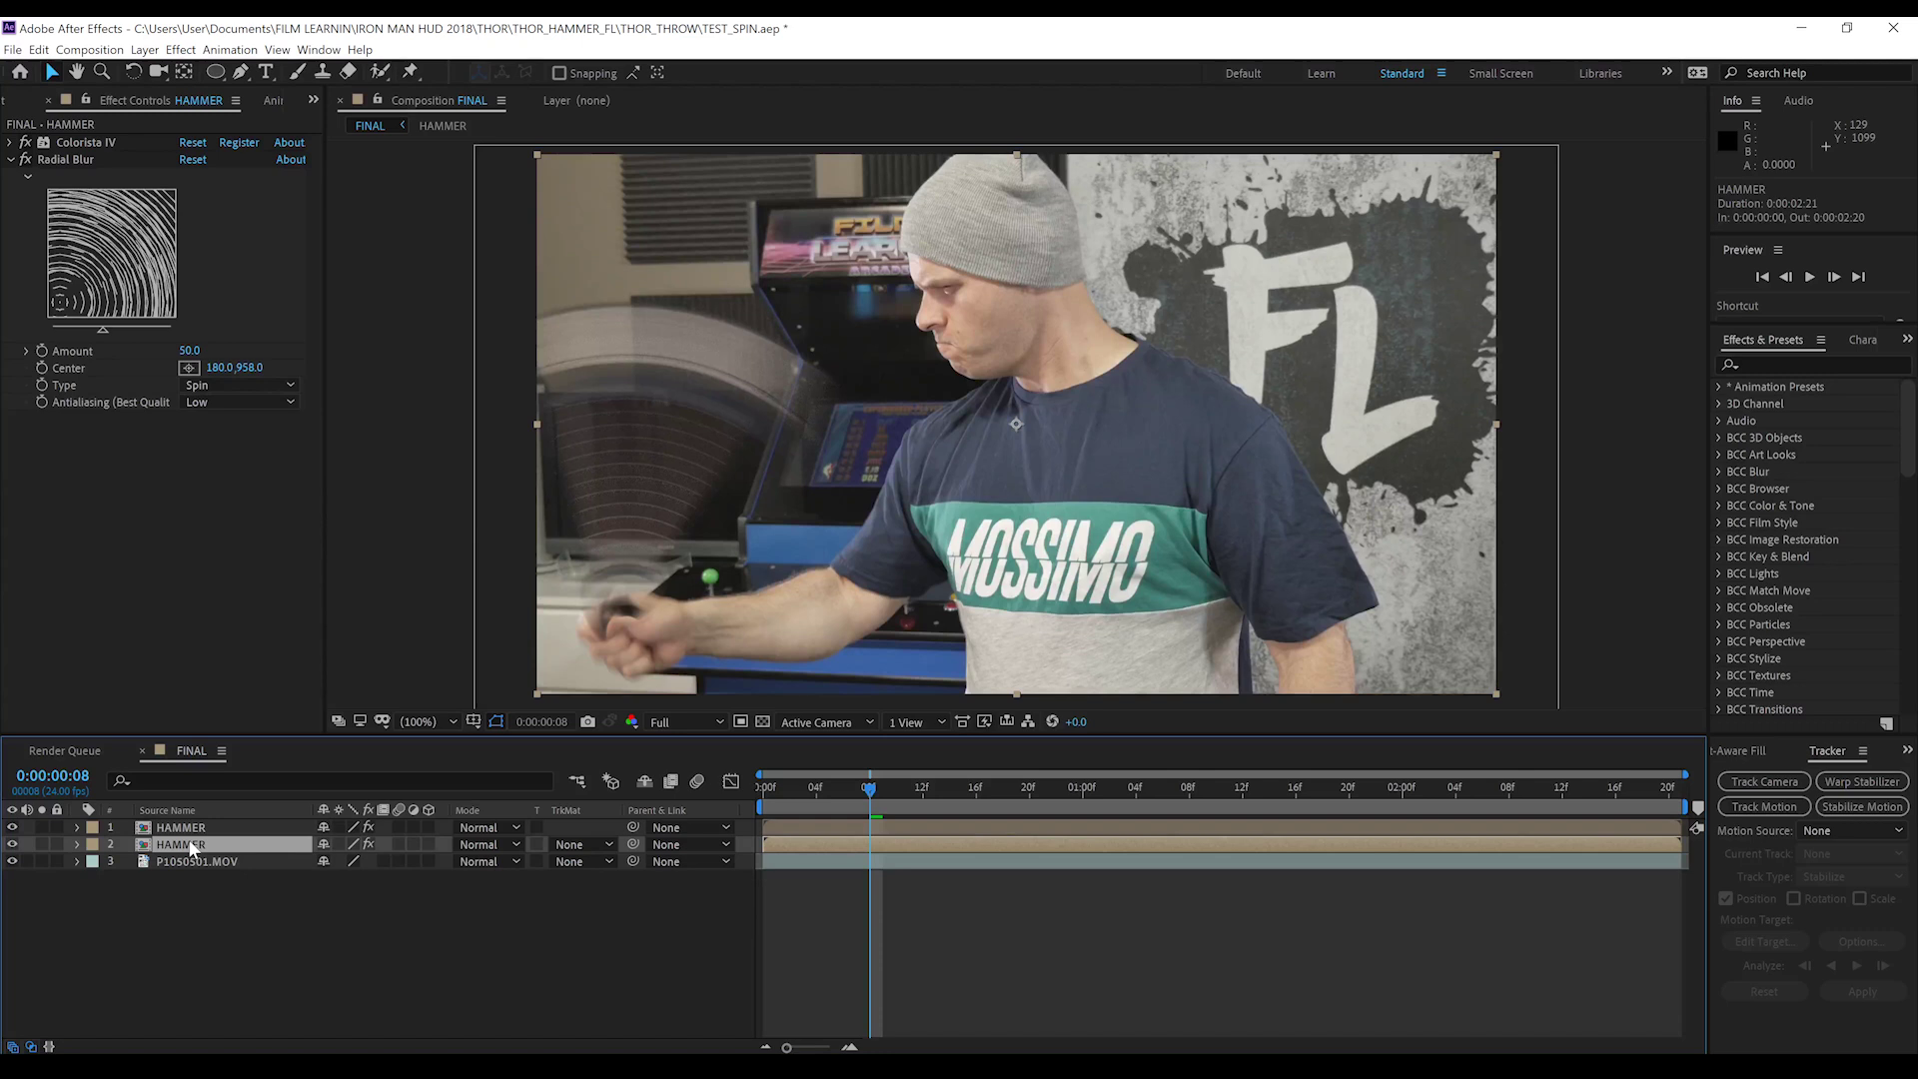
click(189, 352)
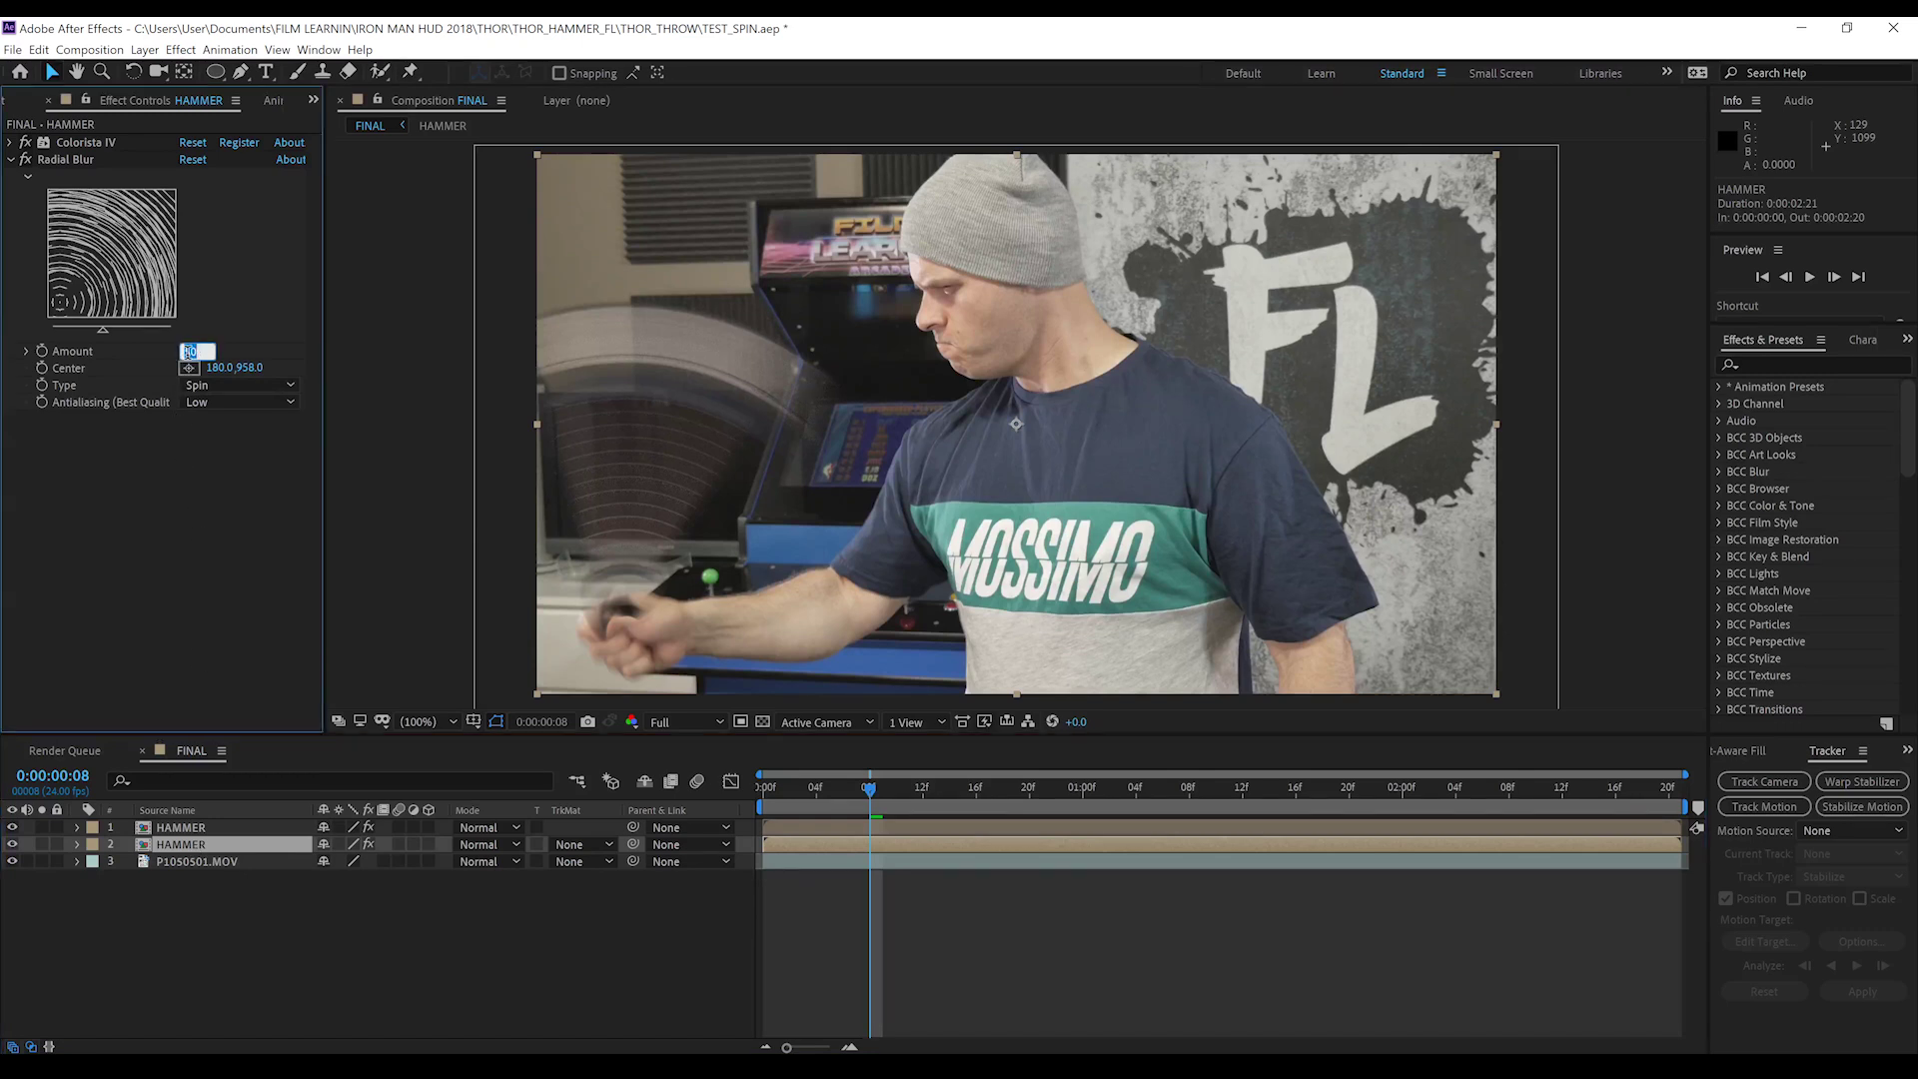
text(90)
key(Return)
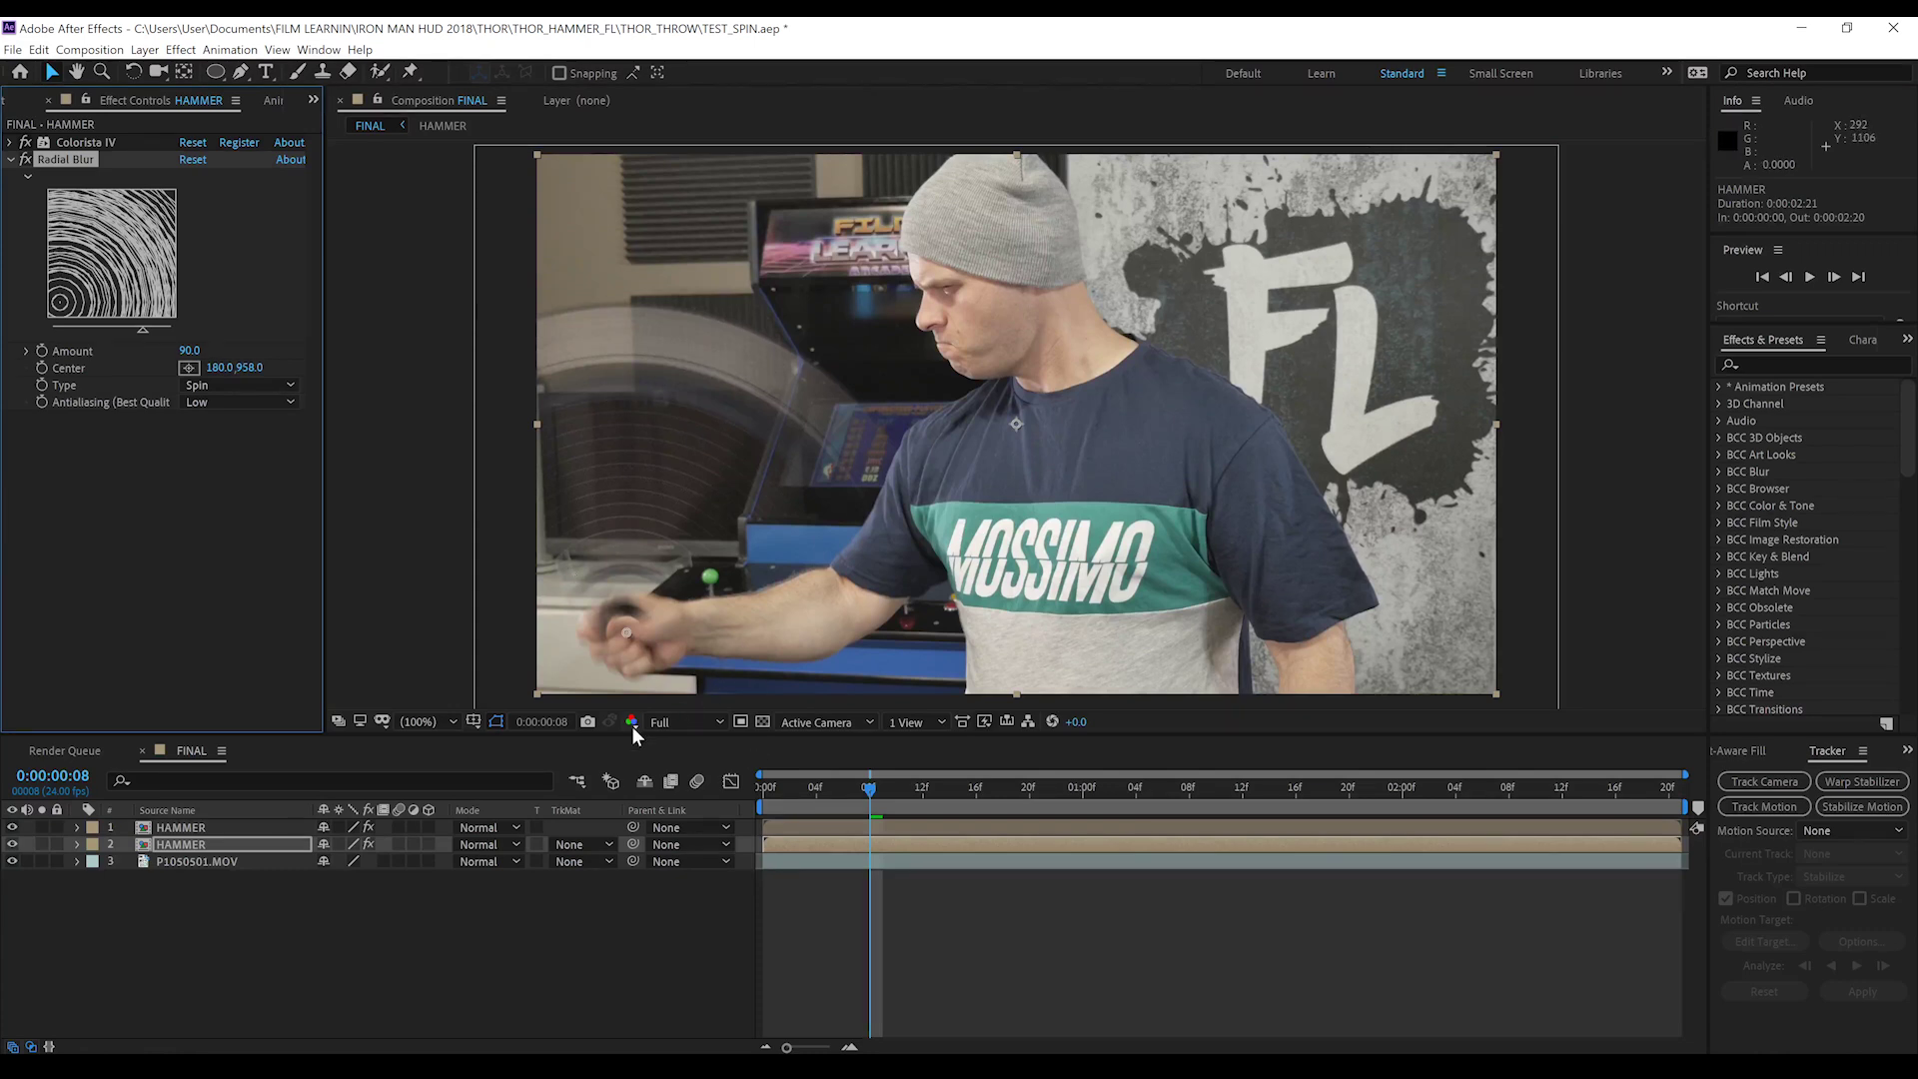
Duplicate the P1050501.MOV layer, move it to the top, and pen a mask around the hand
click(197, 863)
key(ctrl+d)
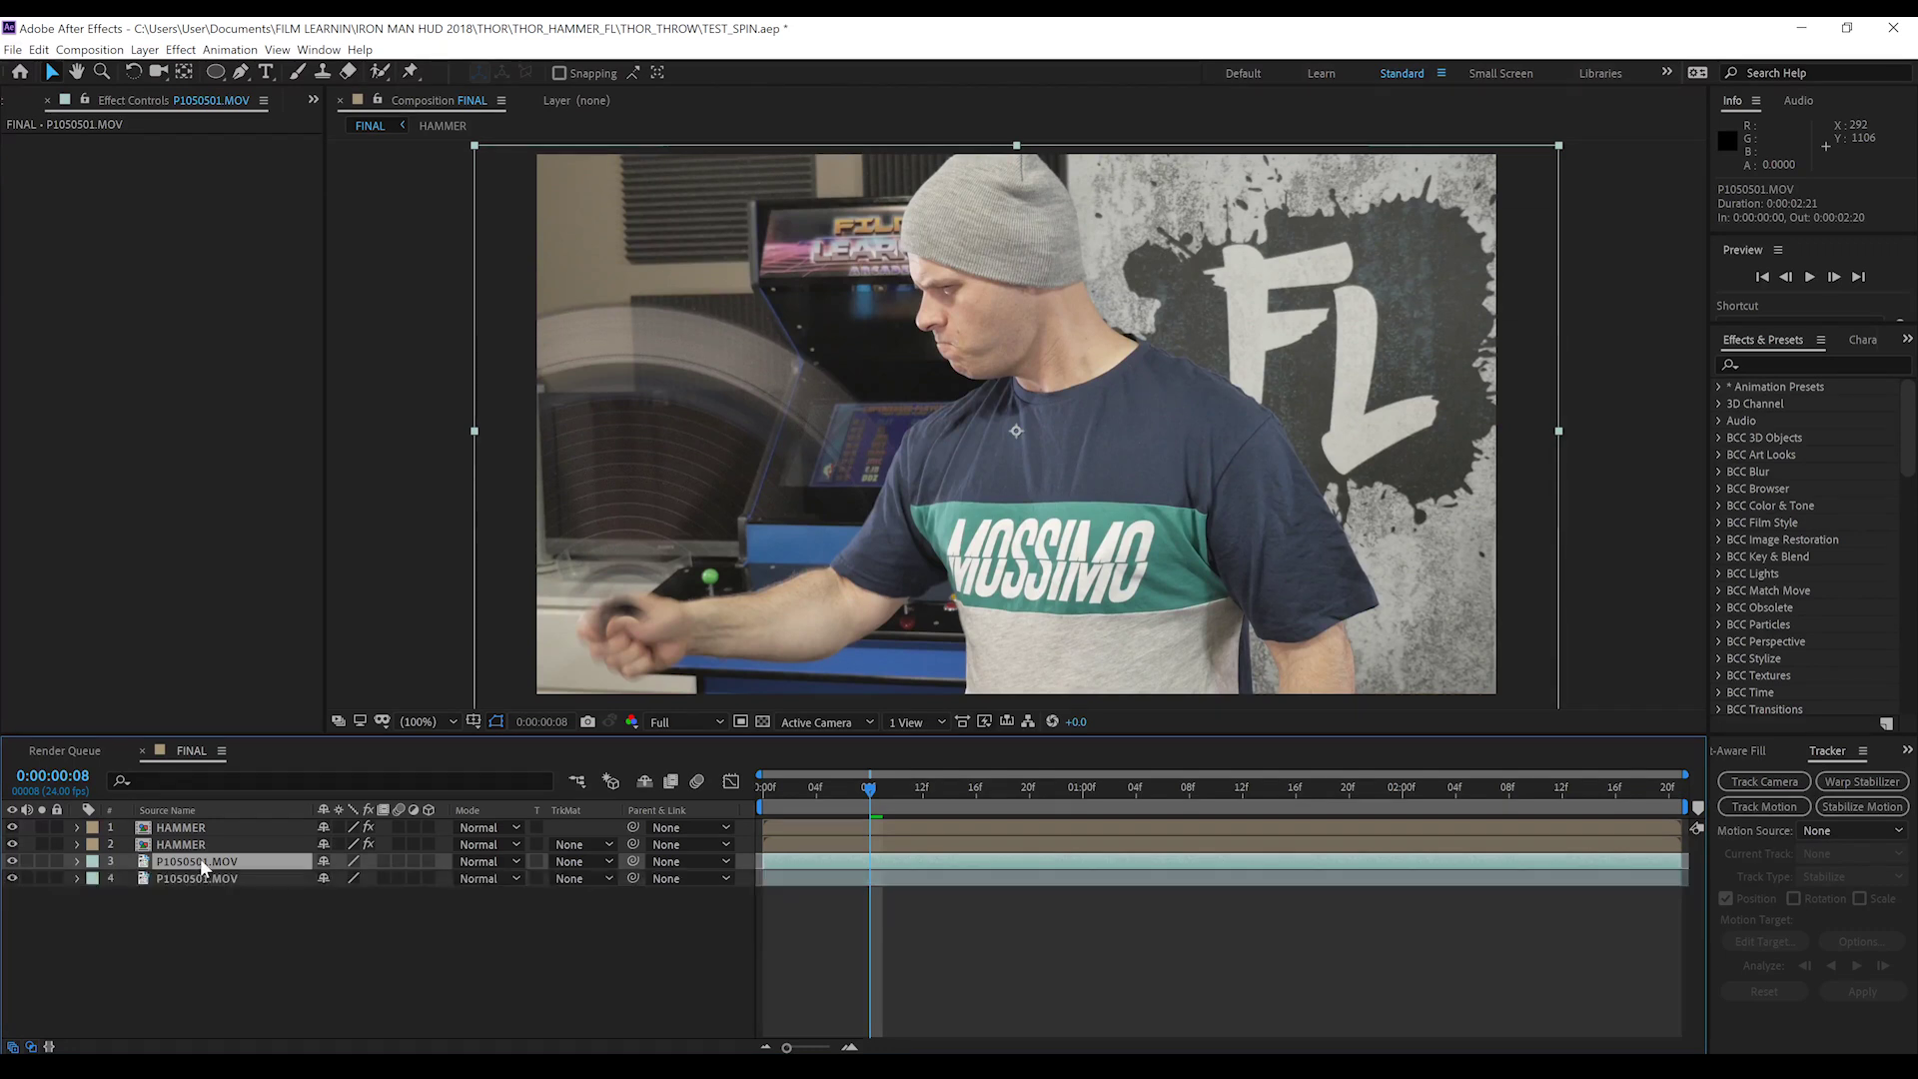
drag(200, 860, 207, 828)
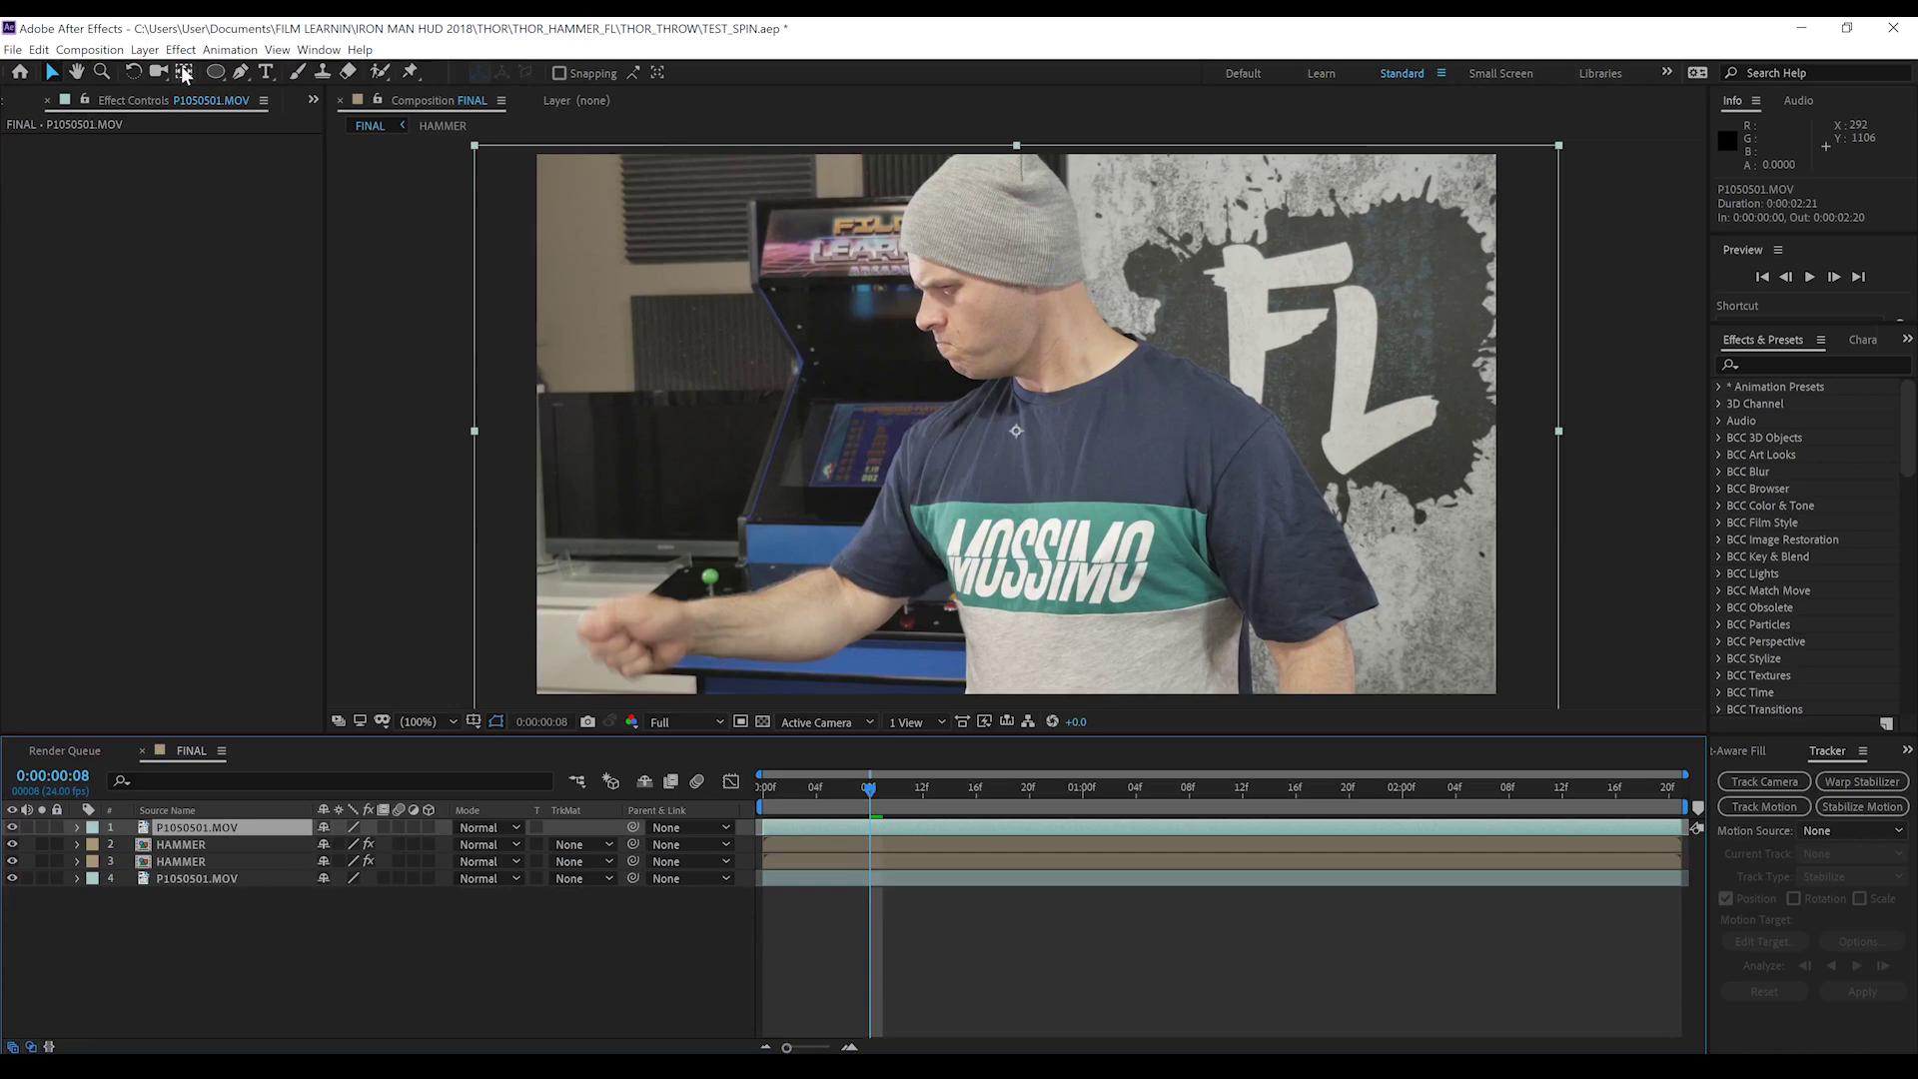
click(241, 71)
click(604, 616)
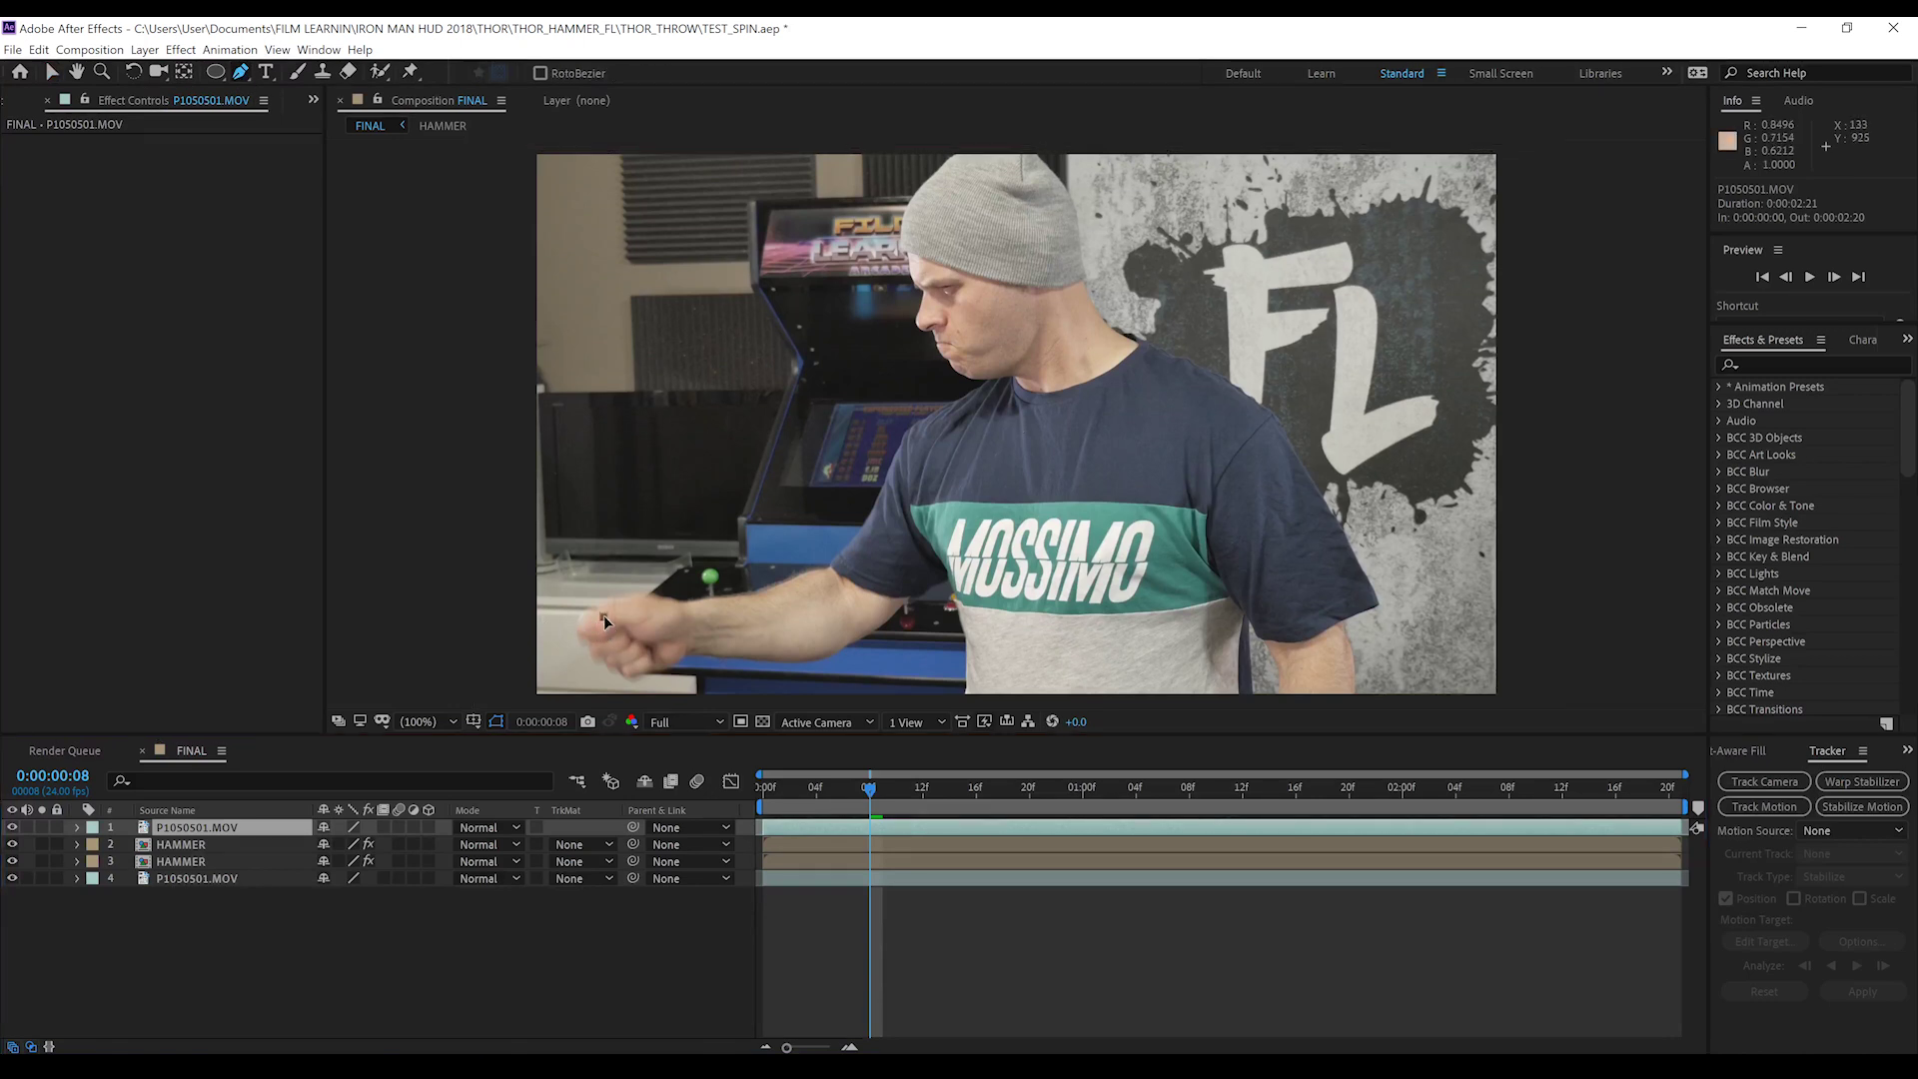
click(622, 625)
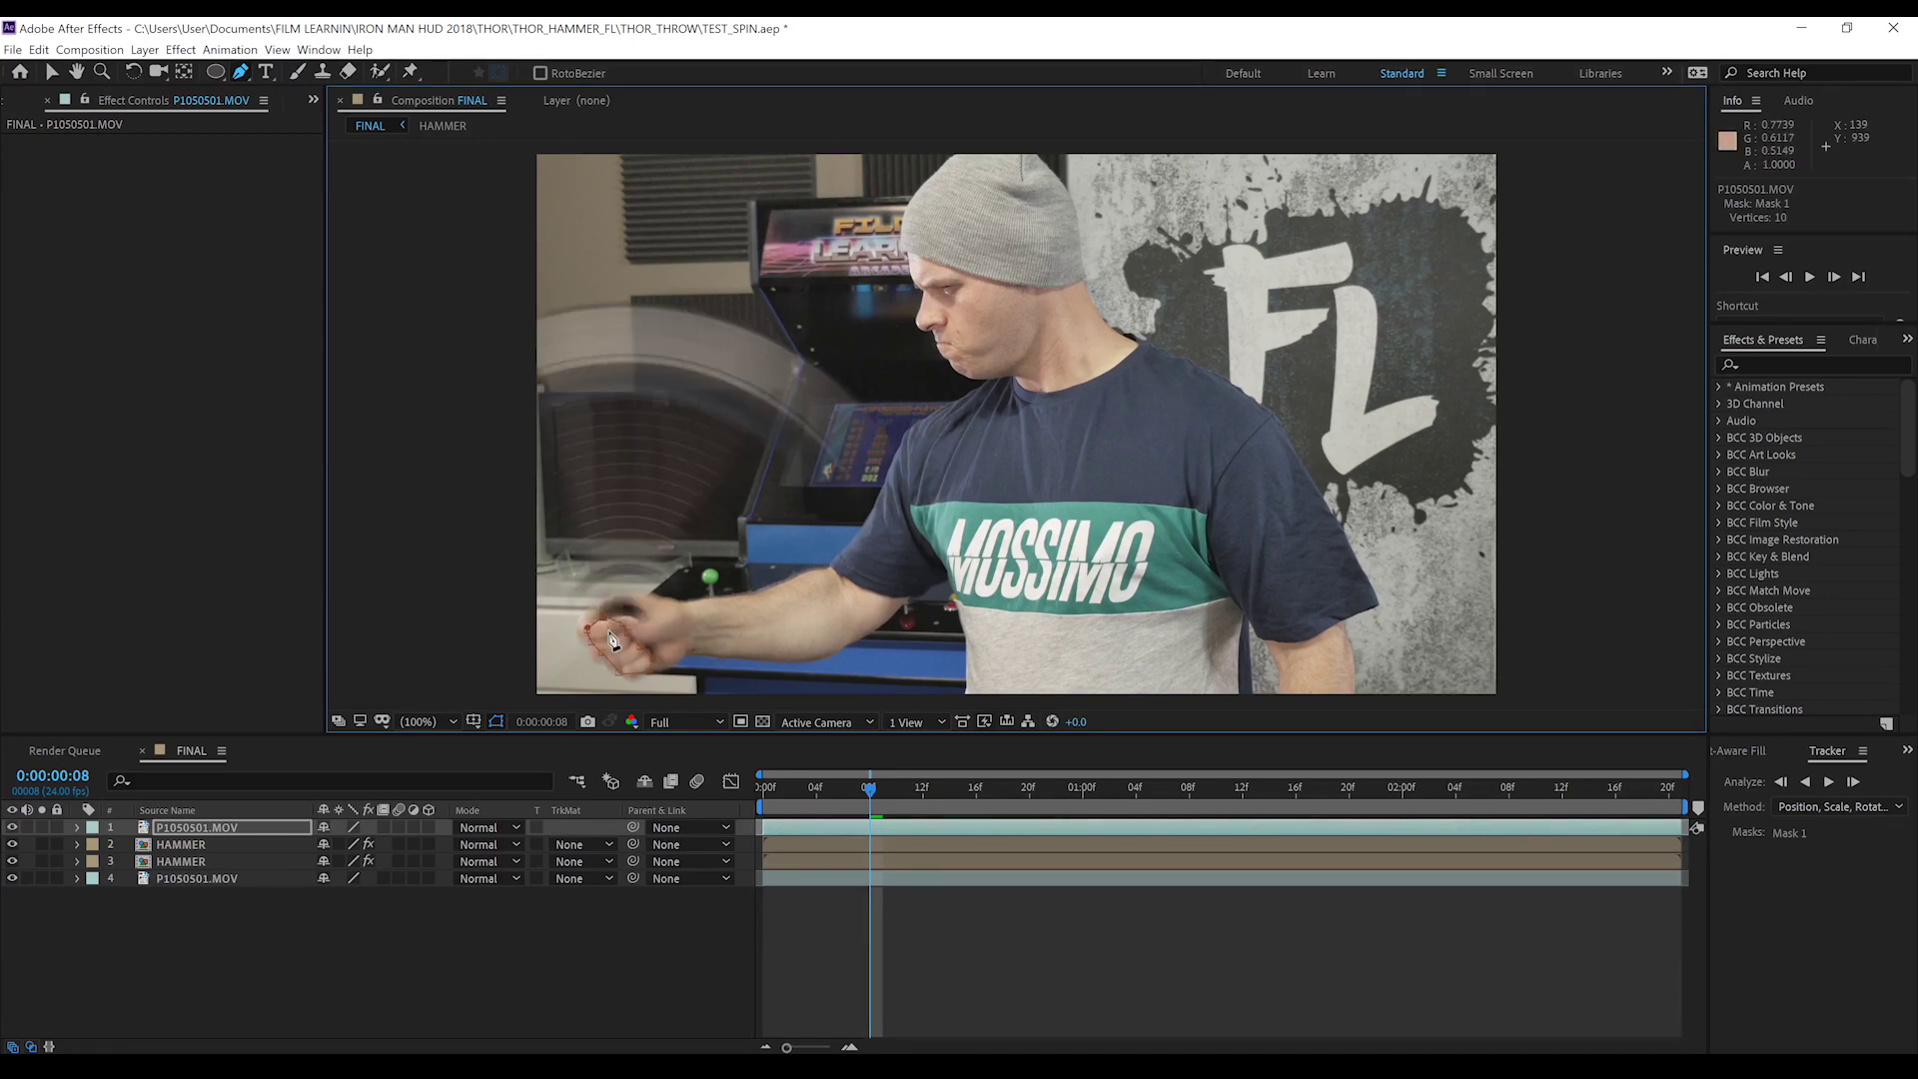
Feather the hand mask by 20 pixels
key(f)
click(368, 861)
text(20)
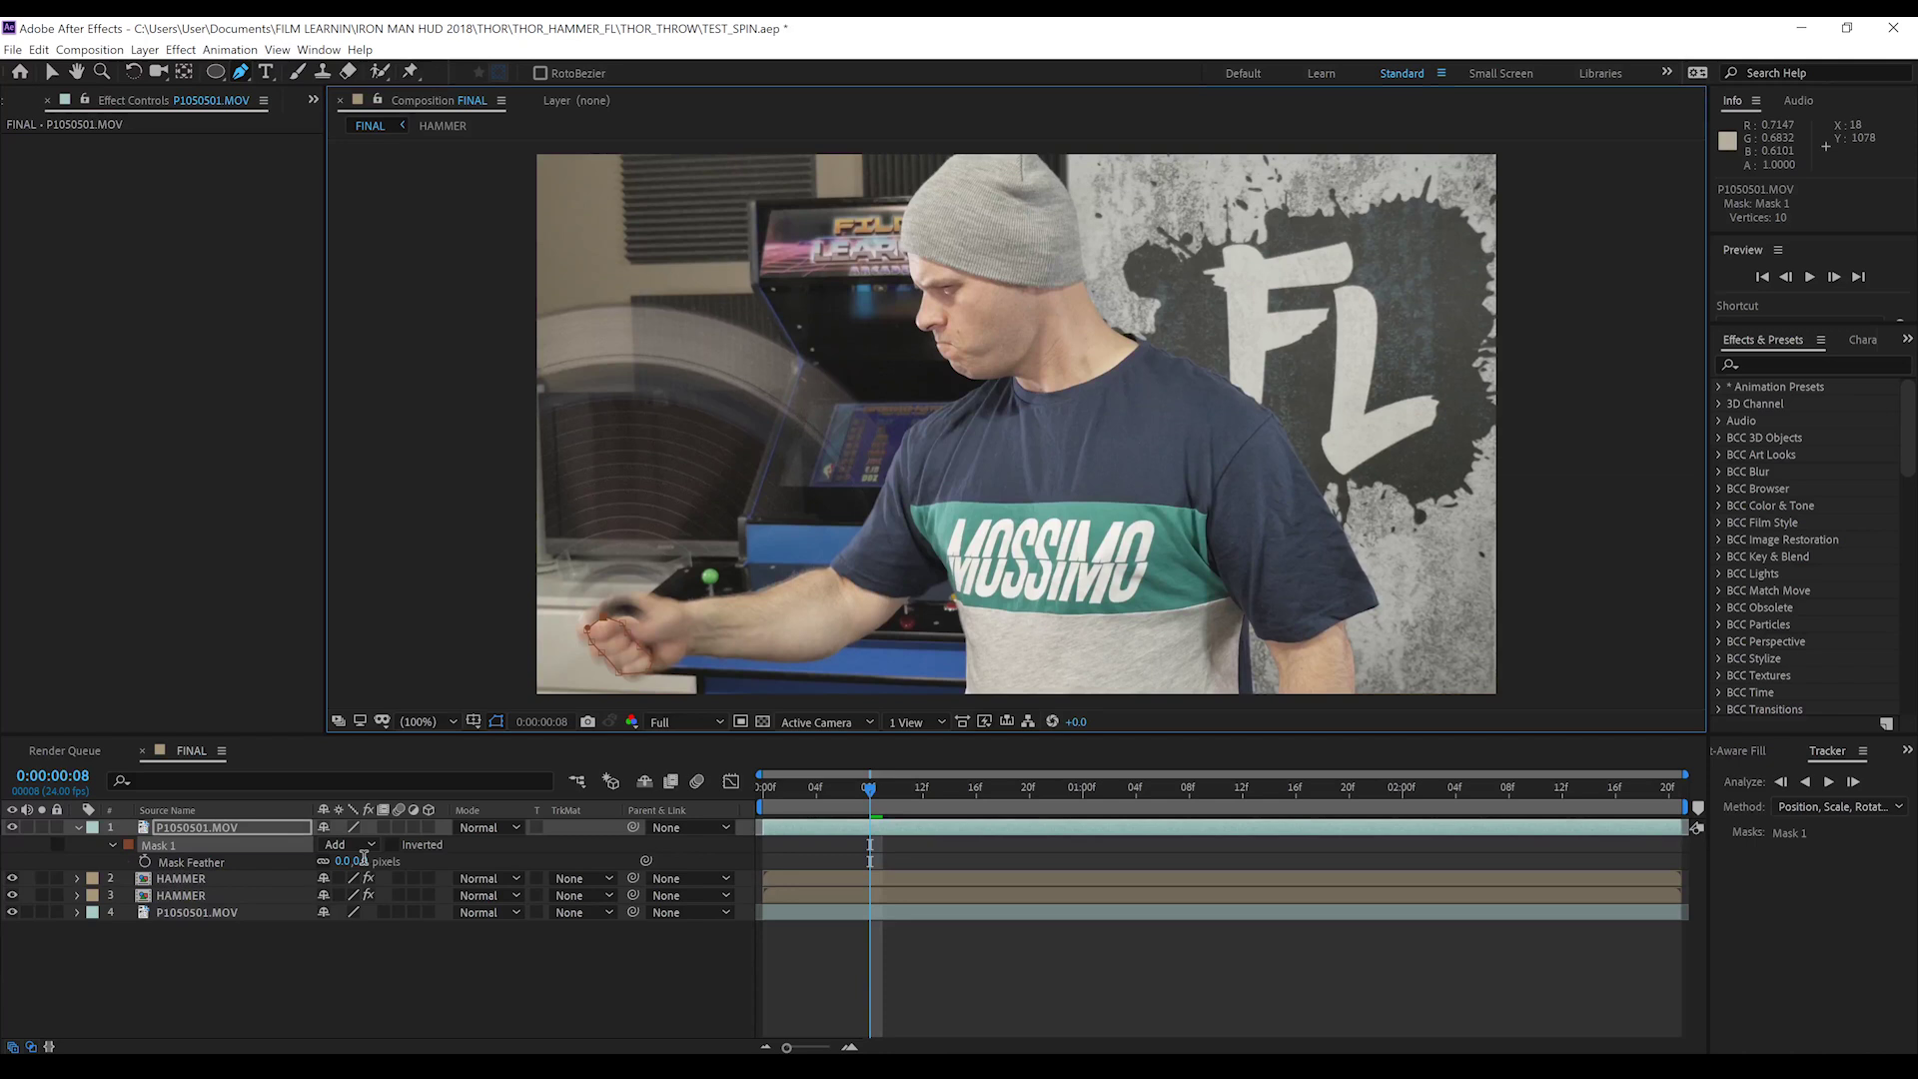
key(Return)
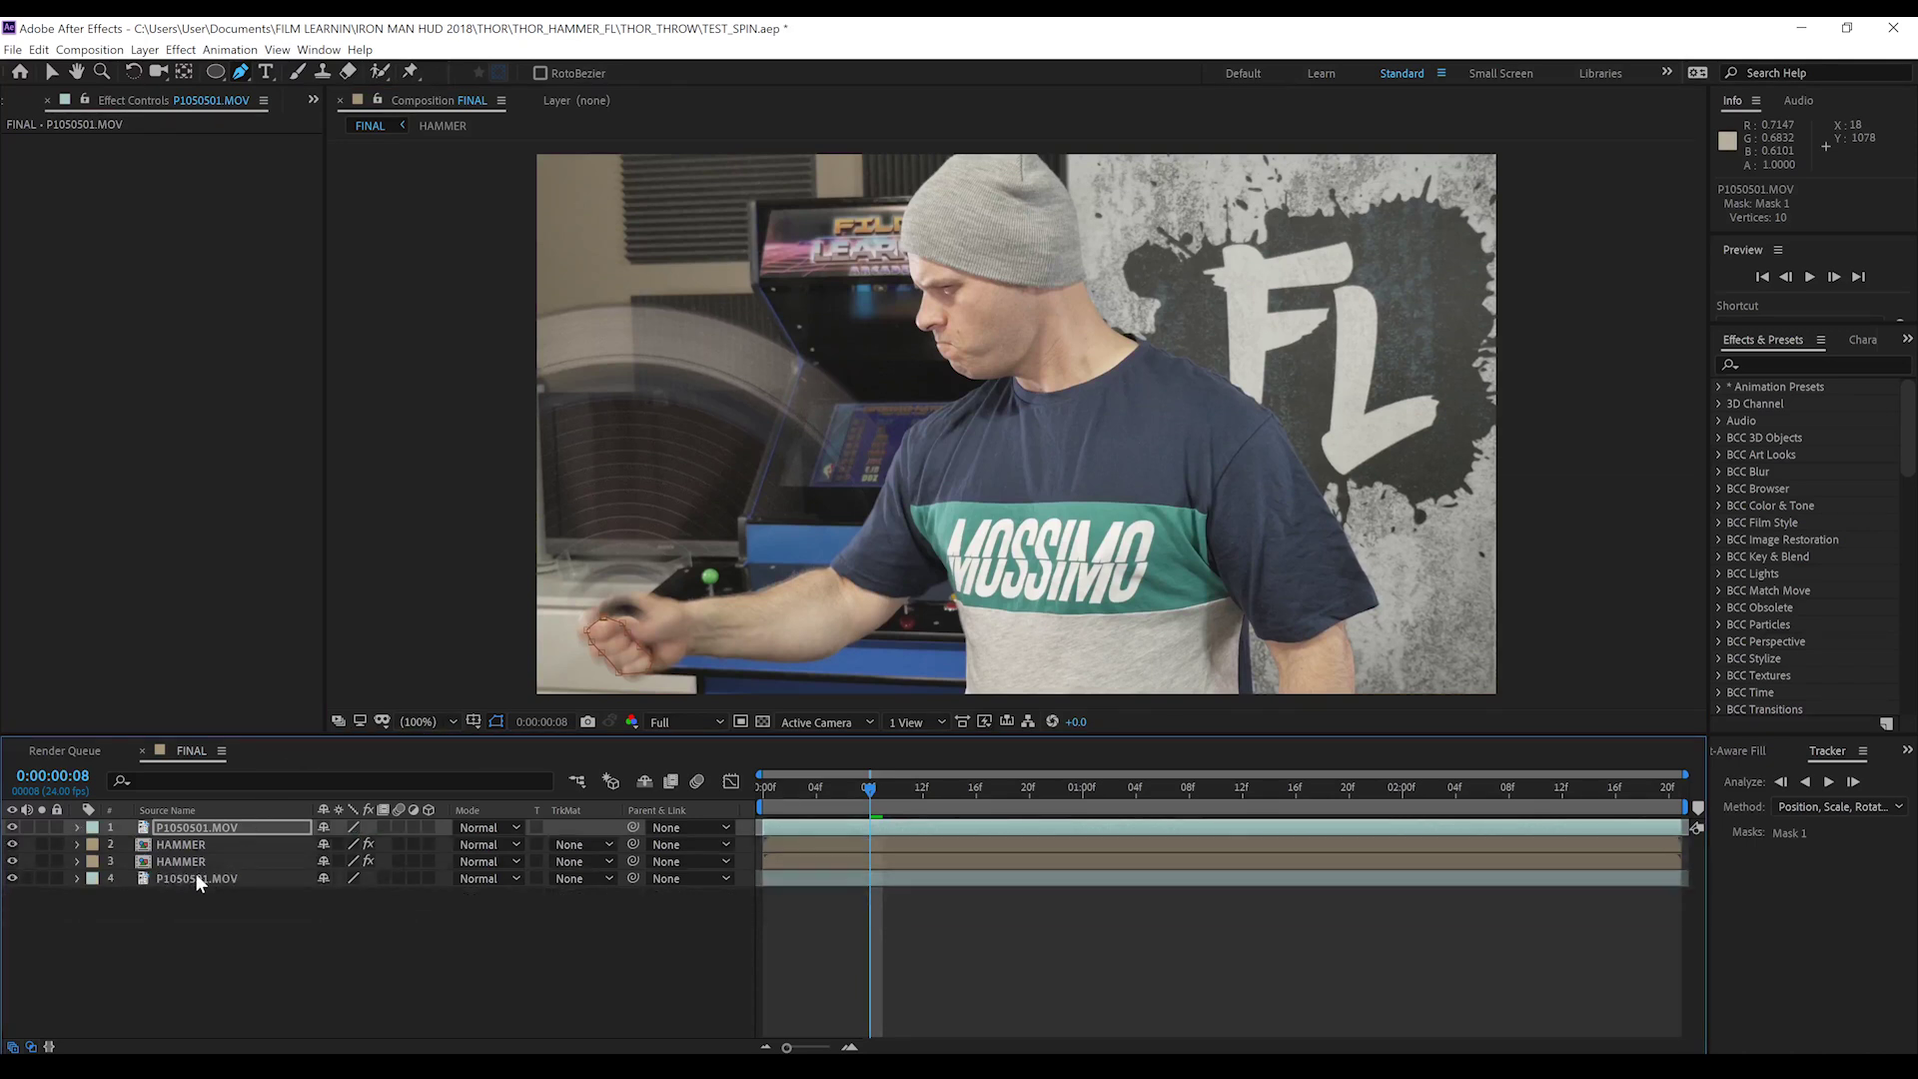
Keyframe the Mask Path and refit the mask to the hand frame by frame
key(m)
key(m)
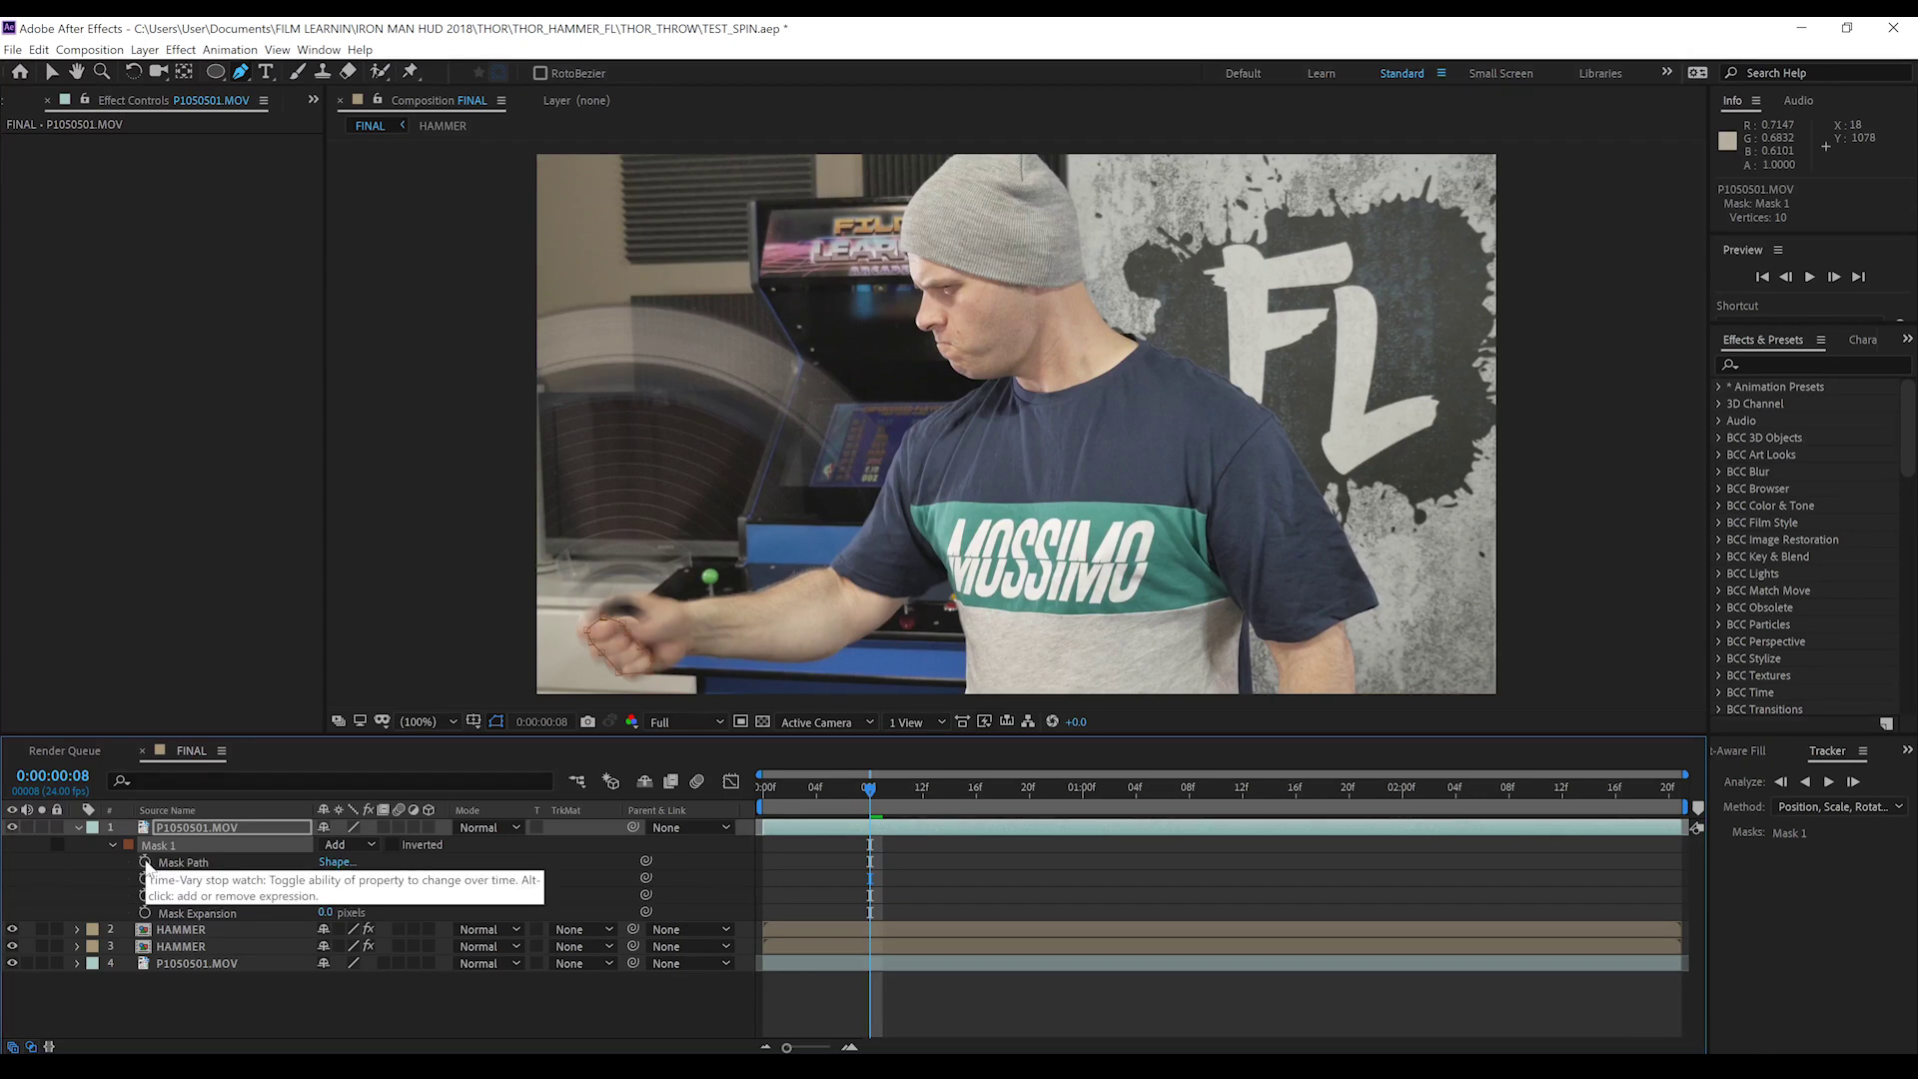
click(145, 862)
click(857, 805)
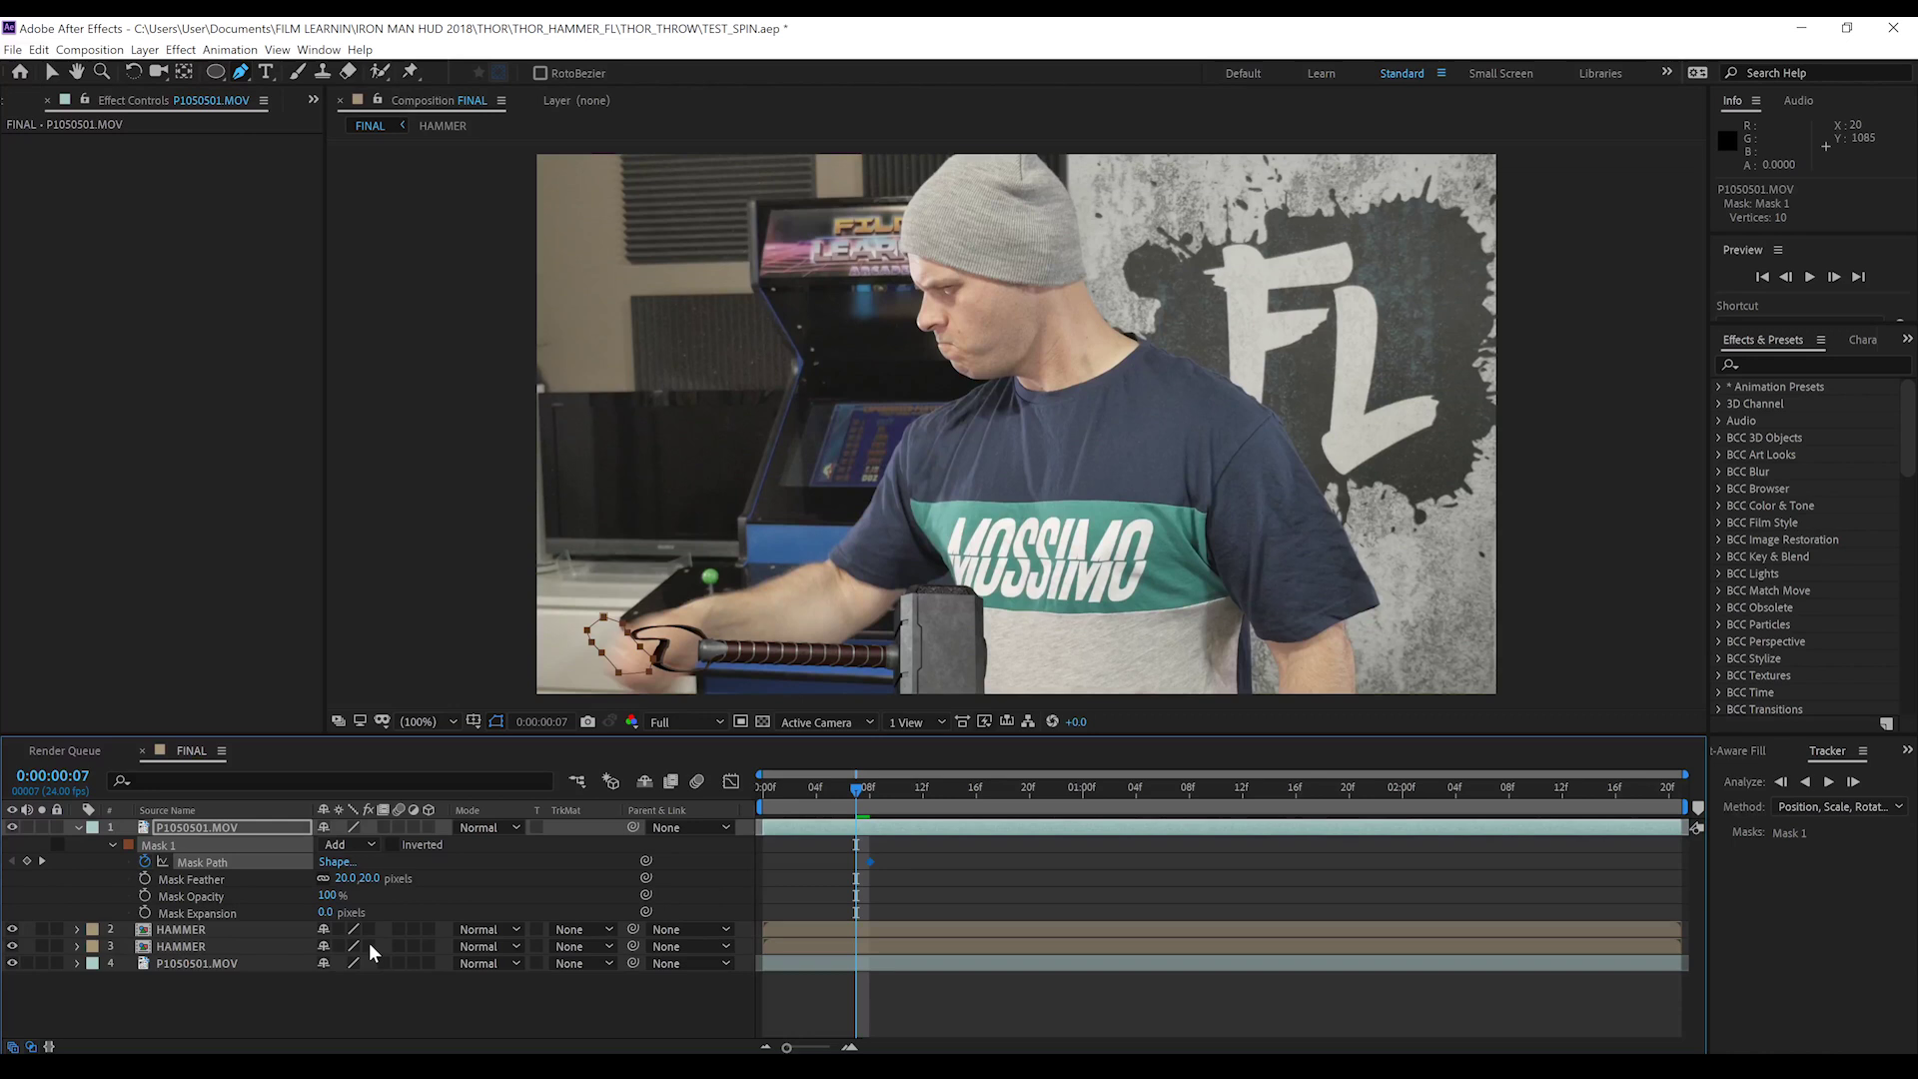
key(v)
mouse_move(644, 652)
mouse_down()
mouse_move(660, 660)
mouse_move(651, 619)
mouse_move(638, 639)
mouse_move(675, 654)
mouse_move(644, 648)
mouse_up()
click(843, 799)
click(831, 800)
key(Page_Up)
key(Page_Up)
key(Page_Up)
key(Page_Up)
key(Page_Up)
click(877, 788)
click(896, 787)
key(Page_Down)
key(Page_Down)
key(Page_Down)
key(Page_Down)
mouse_move(644, 647)
mouse_down()
mouse_move(613, 642)
mouse_move(680, 667)
mouse_move(632, 620)
mouse_move(649, 639)
mouse_up()
key(Page_Down)
key(Page_Down)
key(Page_Down)
key(Page_Down)
key(Page_Down)
key(Page_Down)
key(Page_Down)
key(Page_Down)
key(Page_Down)
key(Page_Down)
key(Page_Down)
key(Page_Down)
key(Page_Down)
key(Page_Down)
key(Page_Down)
key(Page_Down)
key(Page_Down)
key(Page_Down)
key(Page_Down)
key(Page_Down)
key(Page_Down)
key(Page_Down)
key(Page_Down)
key(Page_Down)
key(Page_Down)
key(Page_Down)
key(Page_Down)
key(Page_Down)
key(Page_Down)
key(Page_Down)
key(Page_Down)
key(Page_Down)
key(Page_Down)
key(Page_Down)
key(Page_Down)
key(Page_Down)
key(Page_Down)
key(Page_Down)
key(Page_Down)
key(Page_Down)
key(Page_Down)
key(Page_Down)
key(Page_Down)
key(Page_Down)
key(Page_Down)
key(Page_Down)
key(Page_Down)
key(Page_Down)
key(Page_Down)
key(Page_Down)
key(Page_Down)
key(Page_Down)
key(Page_Down)
key(Page_Down)
key(Home)
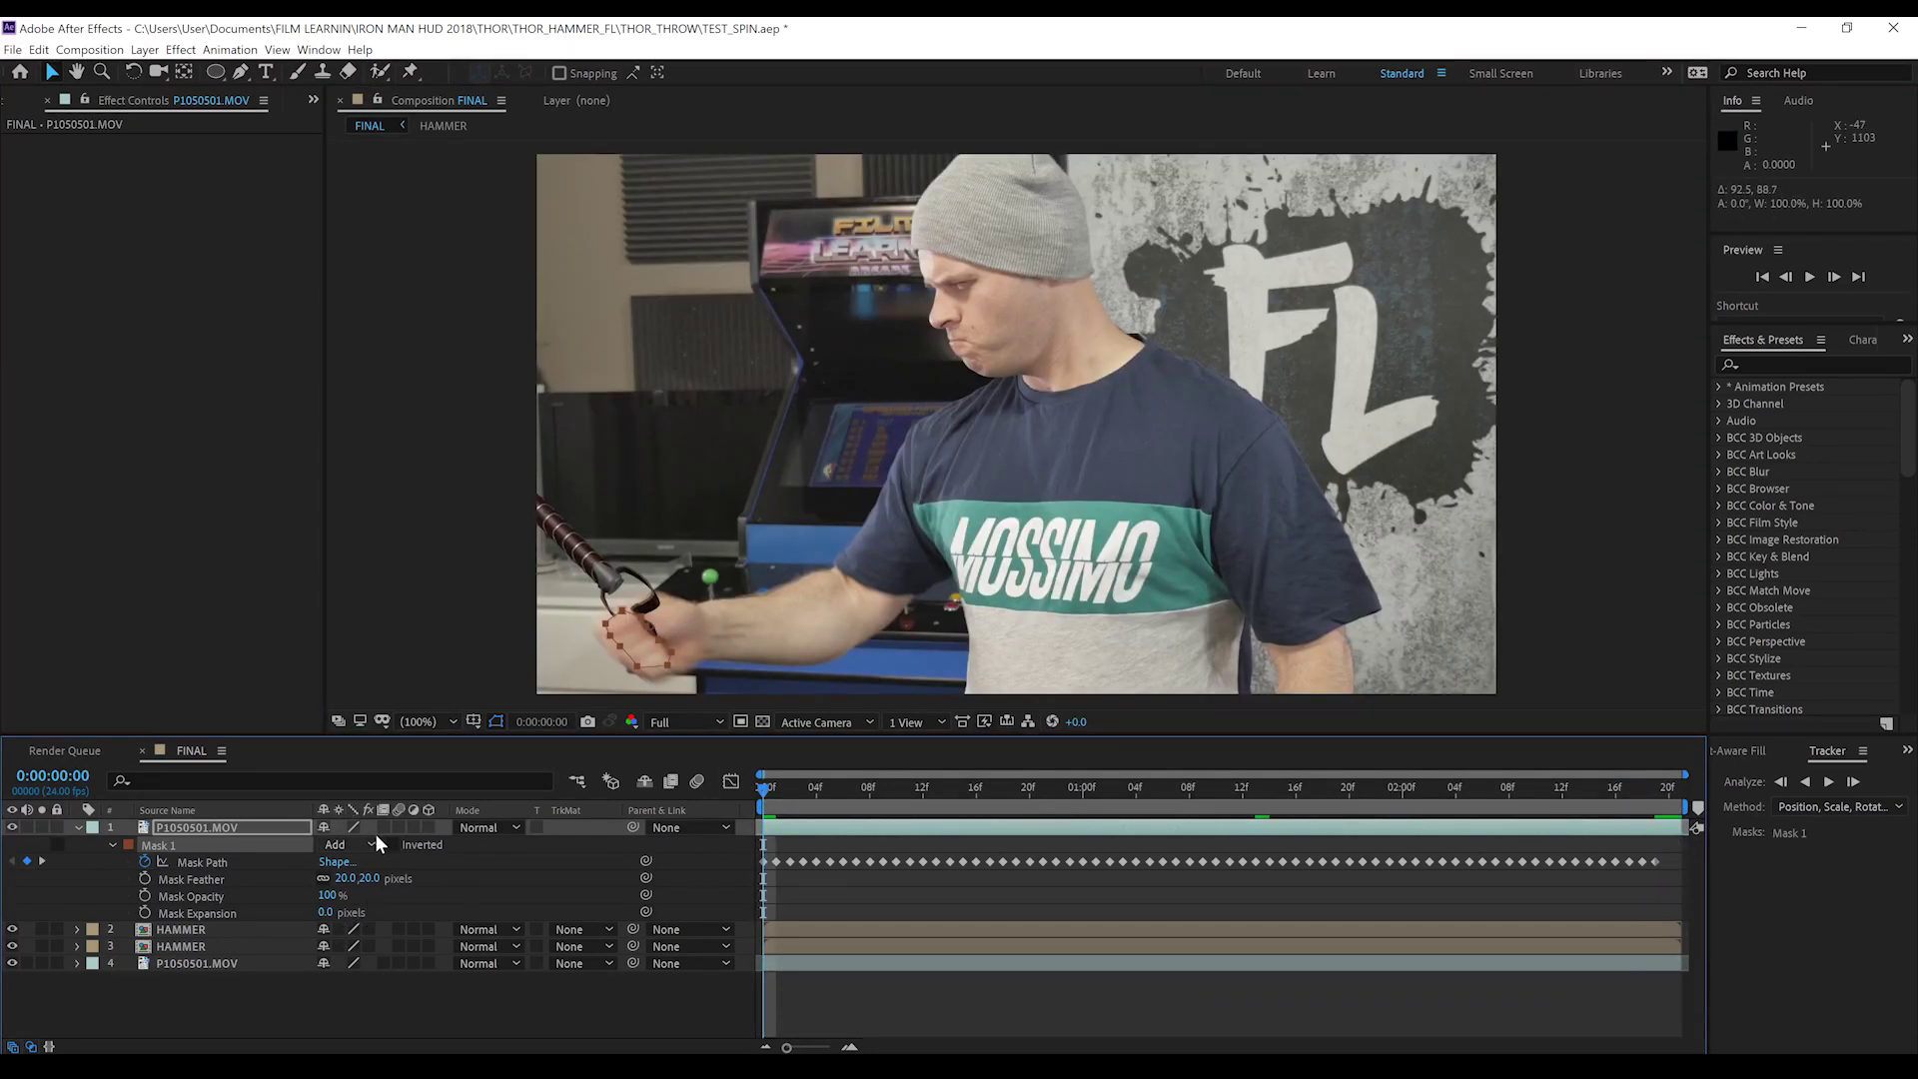
Enable effects on both HAMMER layers and scrub to check the masked hand over the hammer
drag(368, 929, 370, 944)
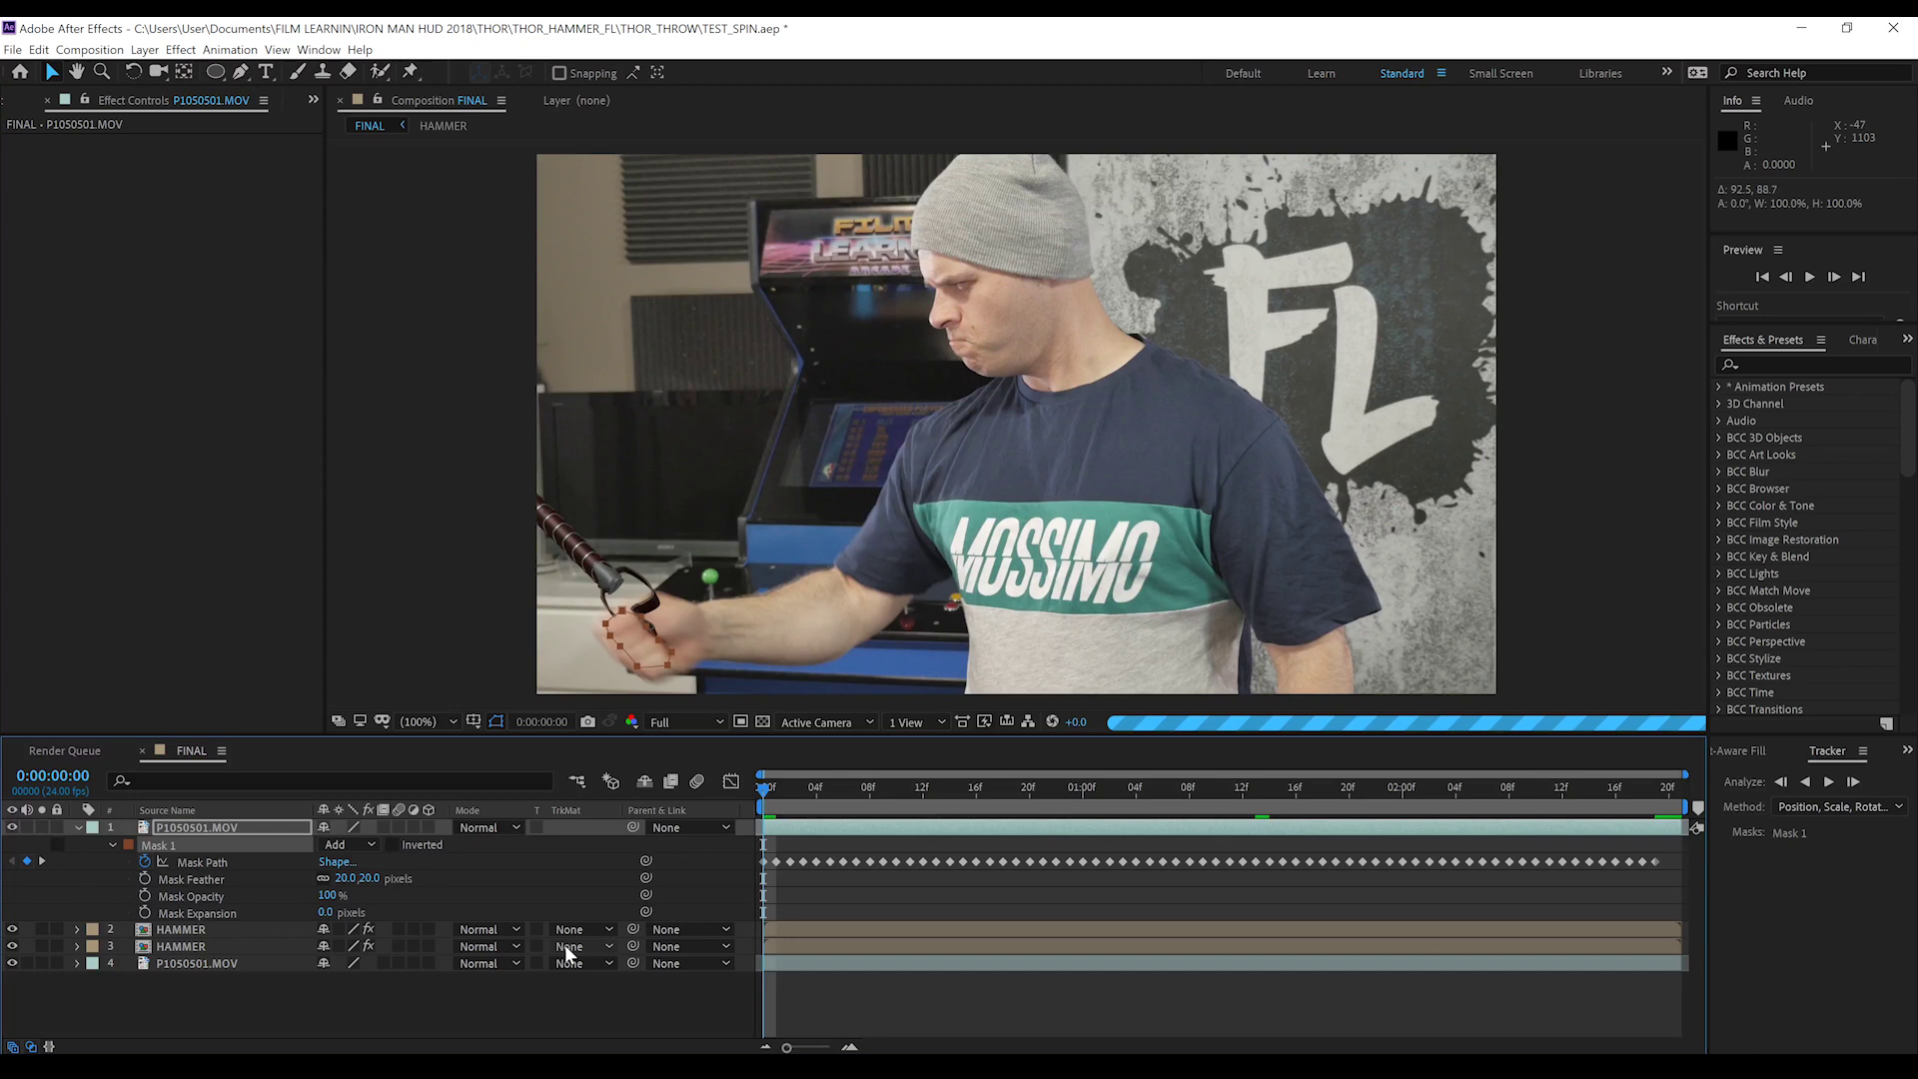
click(893, 995)
drag(794, 787, 856, 795)
Duplicate HAMMER again, disable the copy's Radial Blur, and slide it right to x 1121
click(189, 946)
key(g)
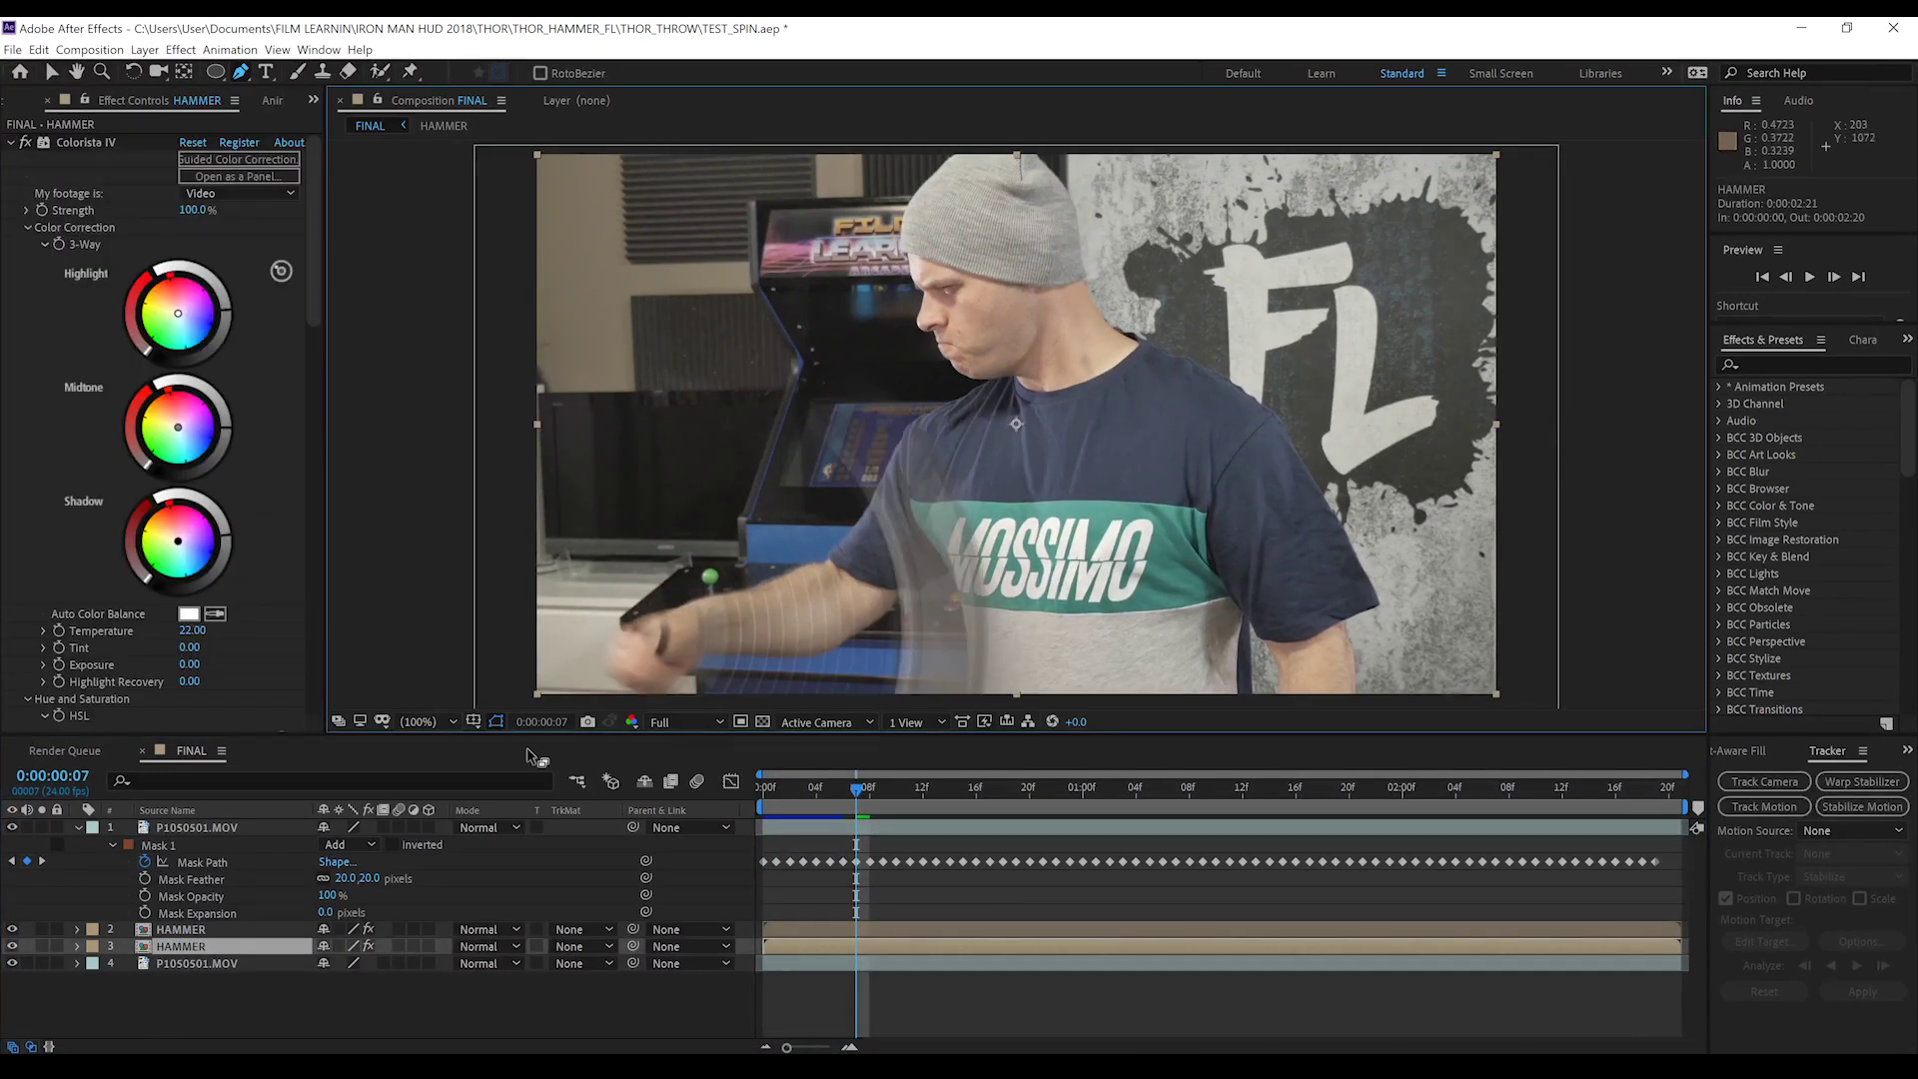
key(v)
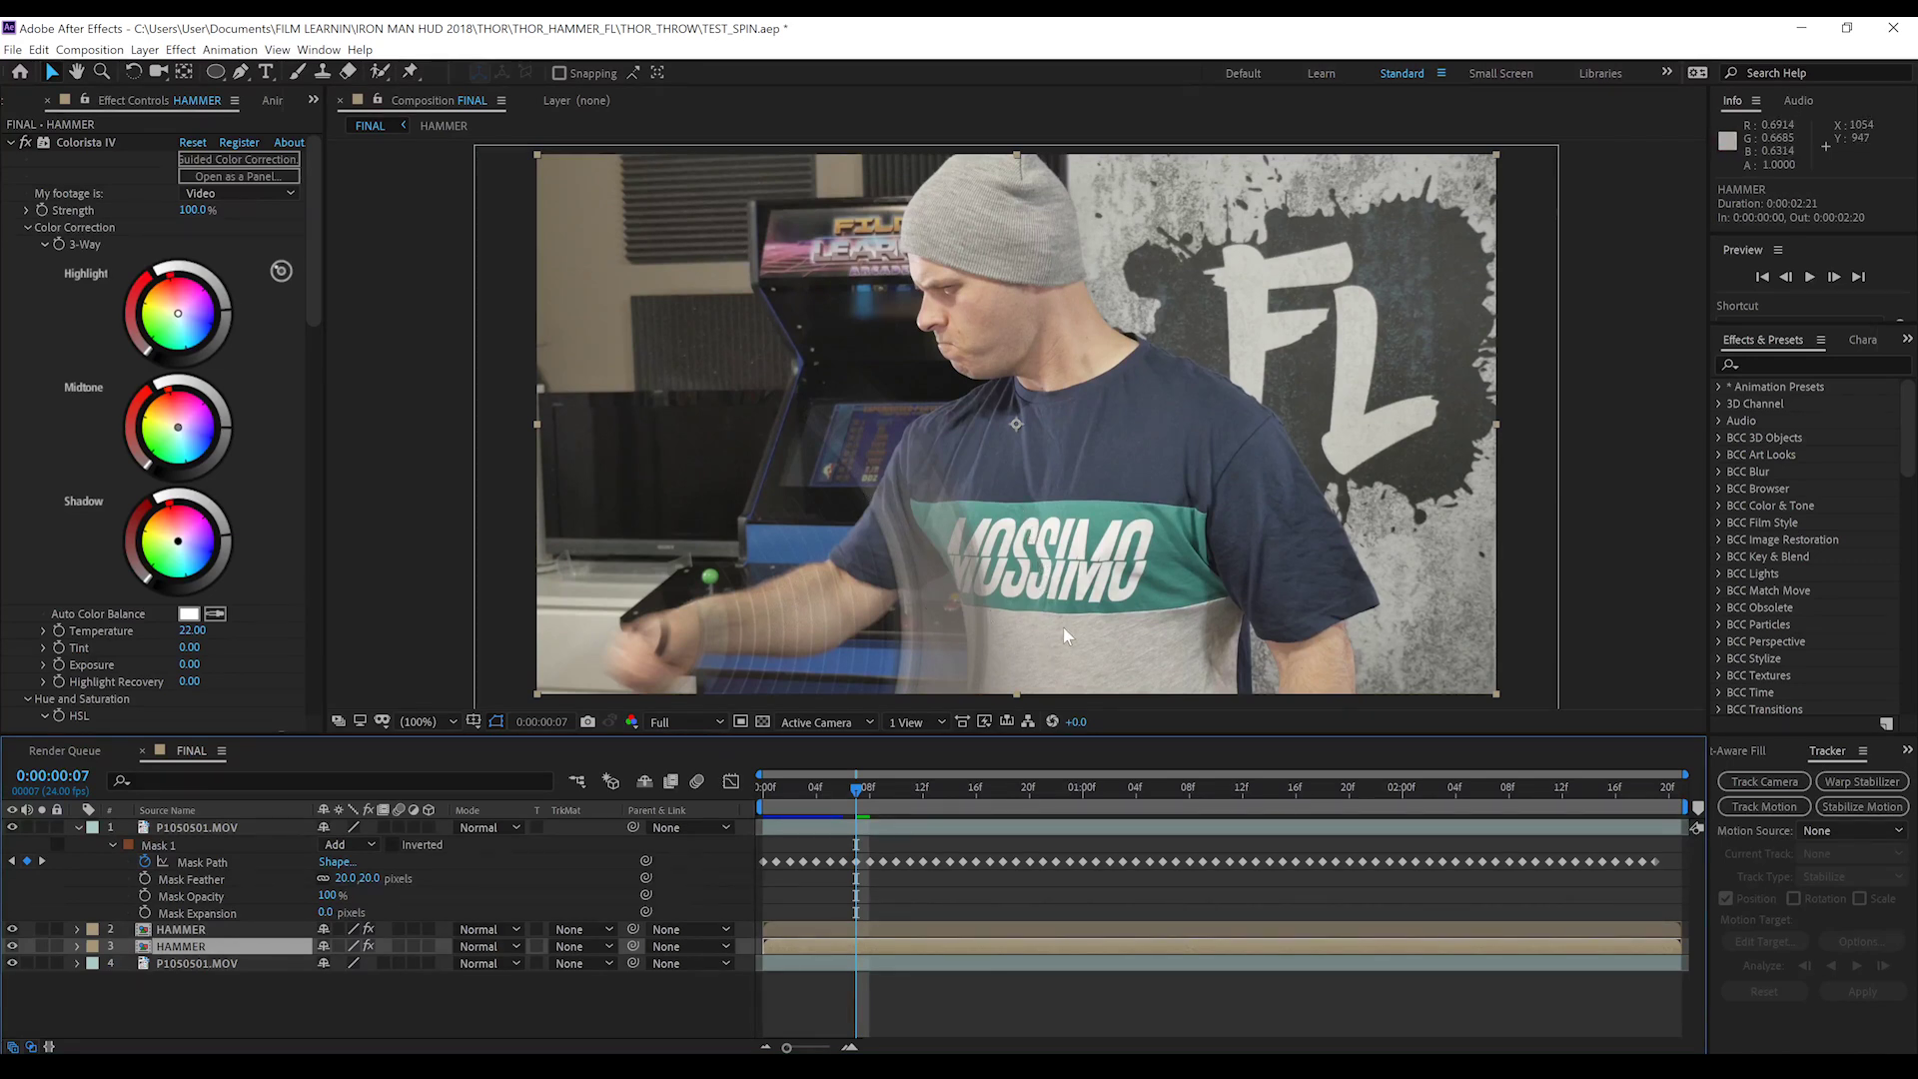
key(ctrl+d)
click(184, 961)
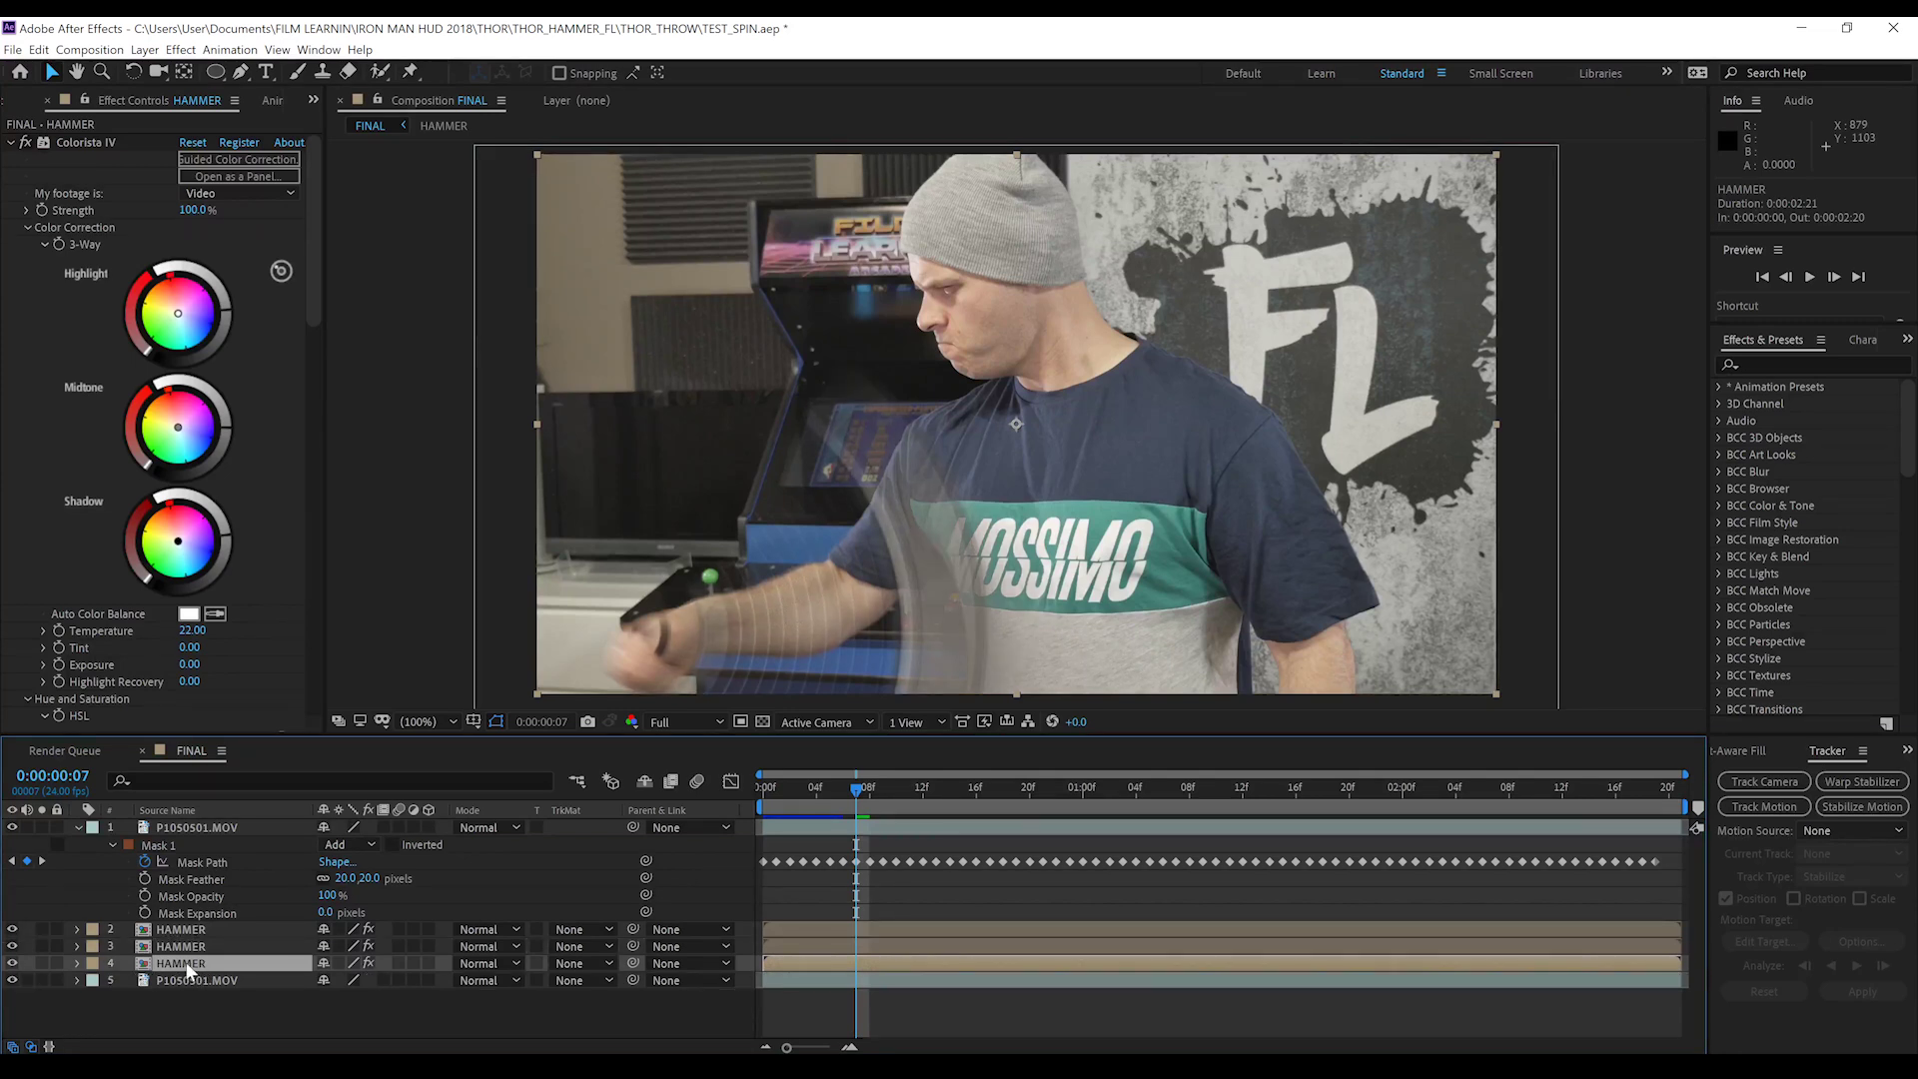
click(13, 144)
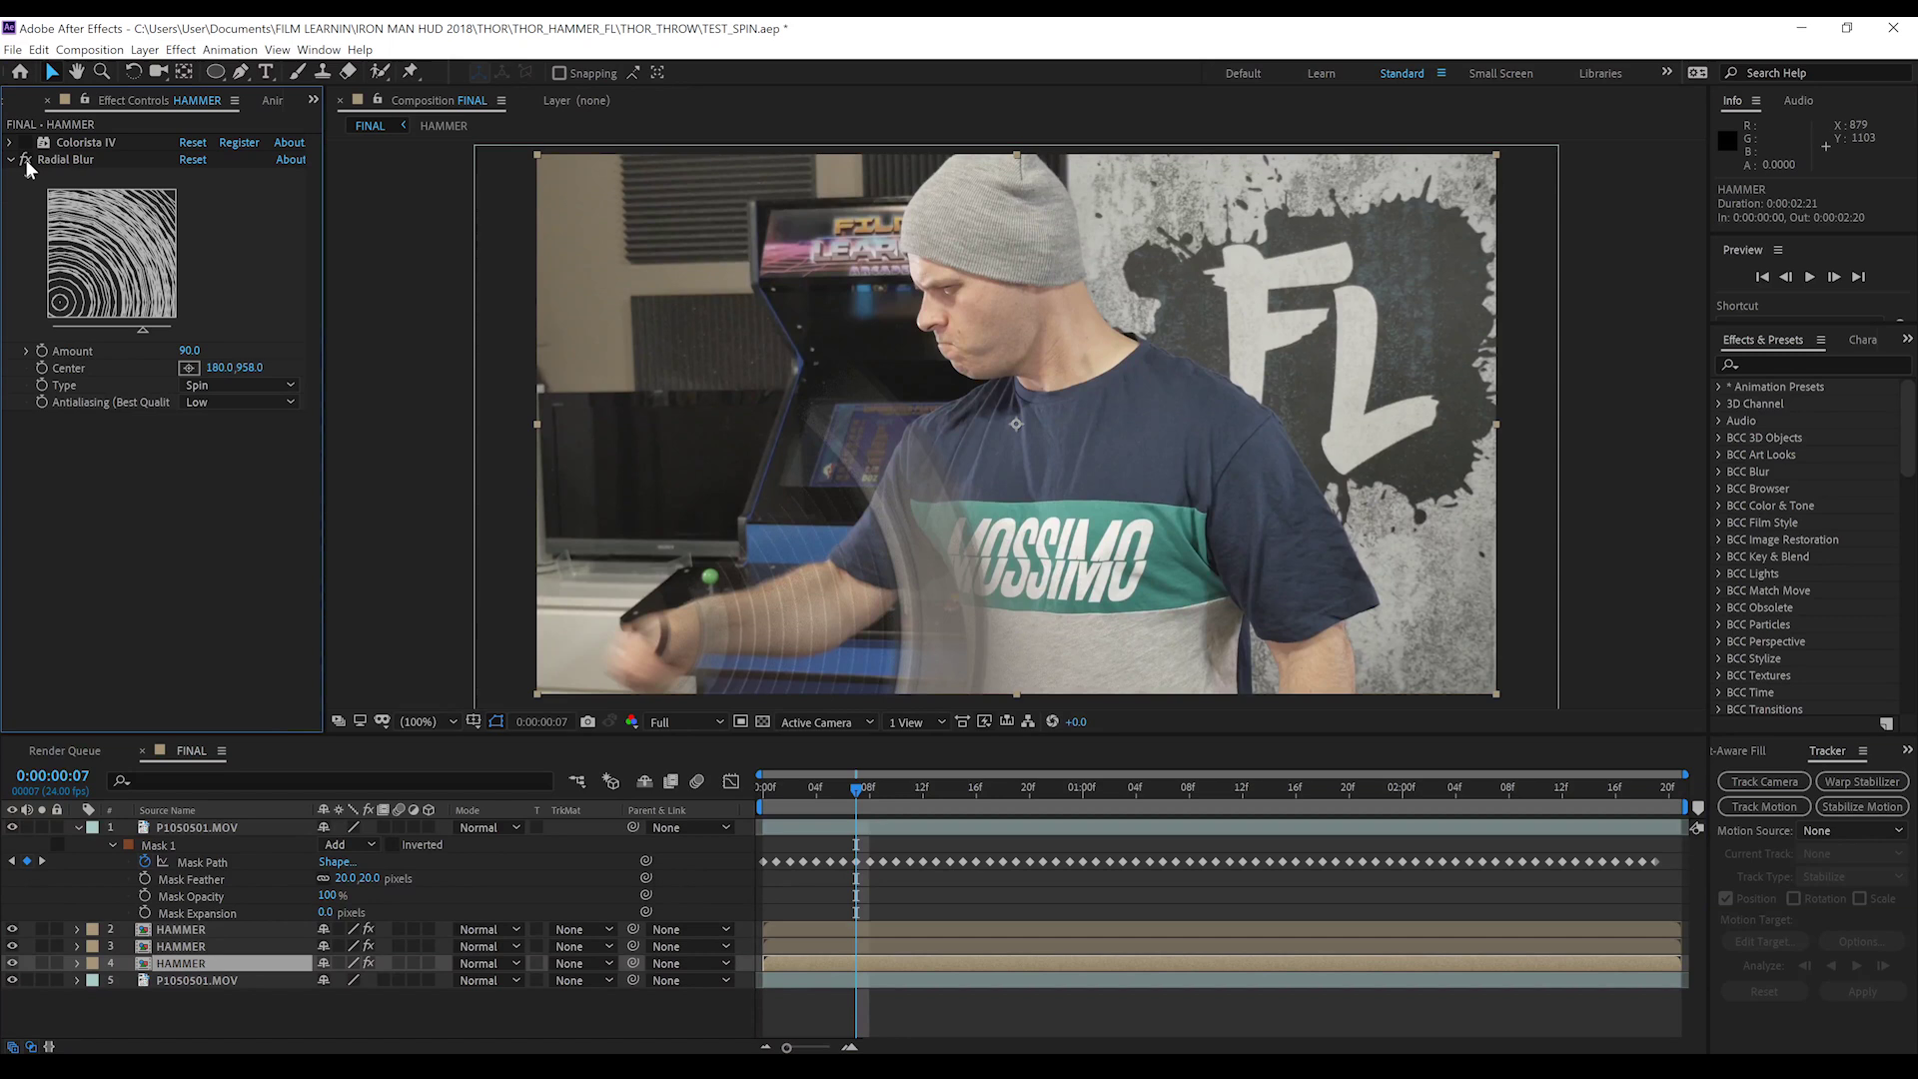
click(26, 159)
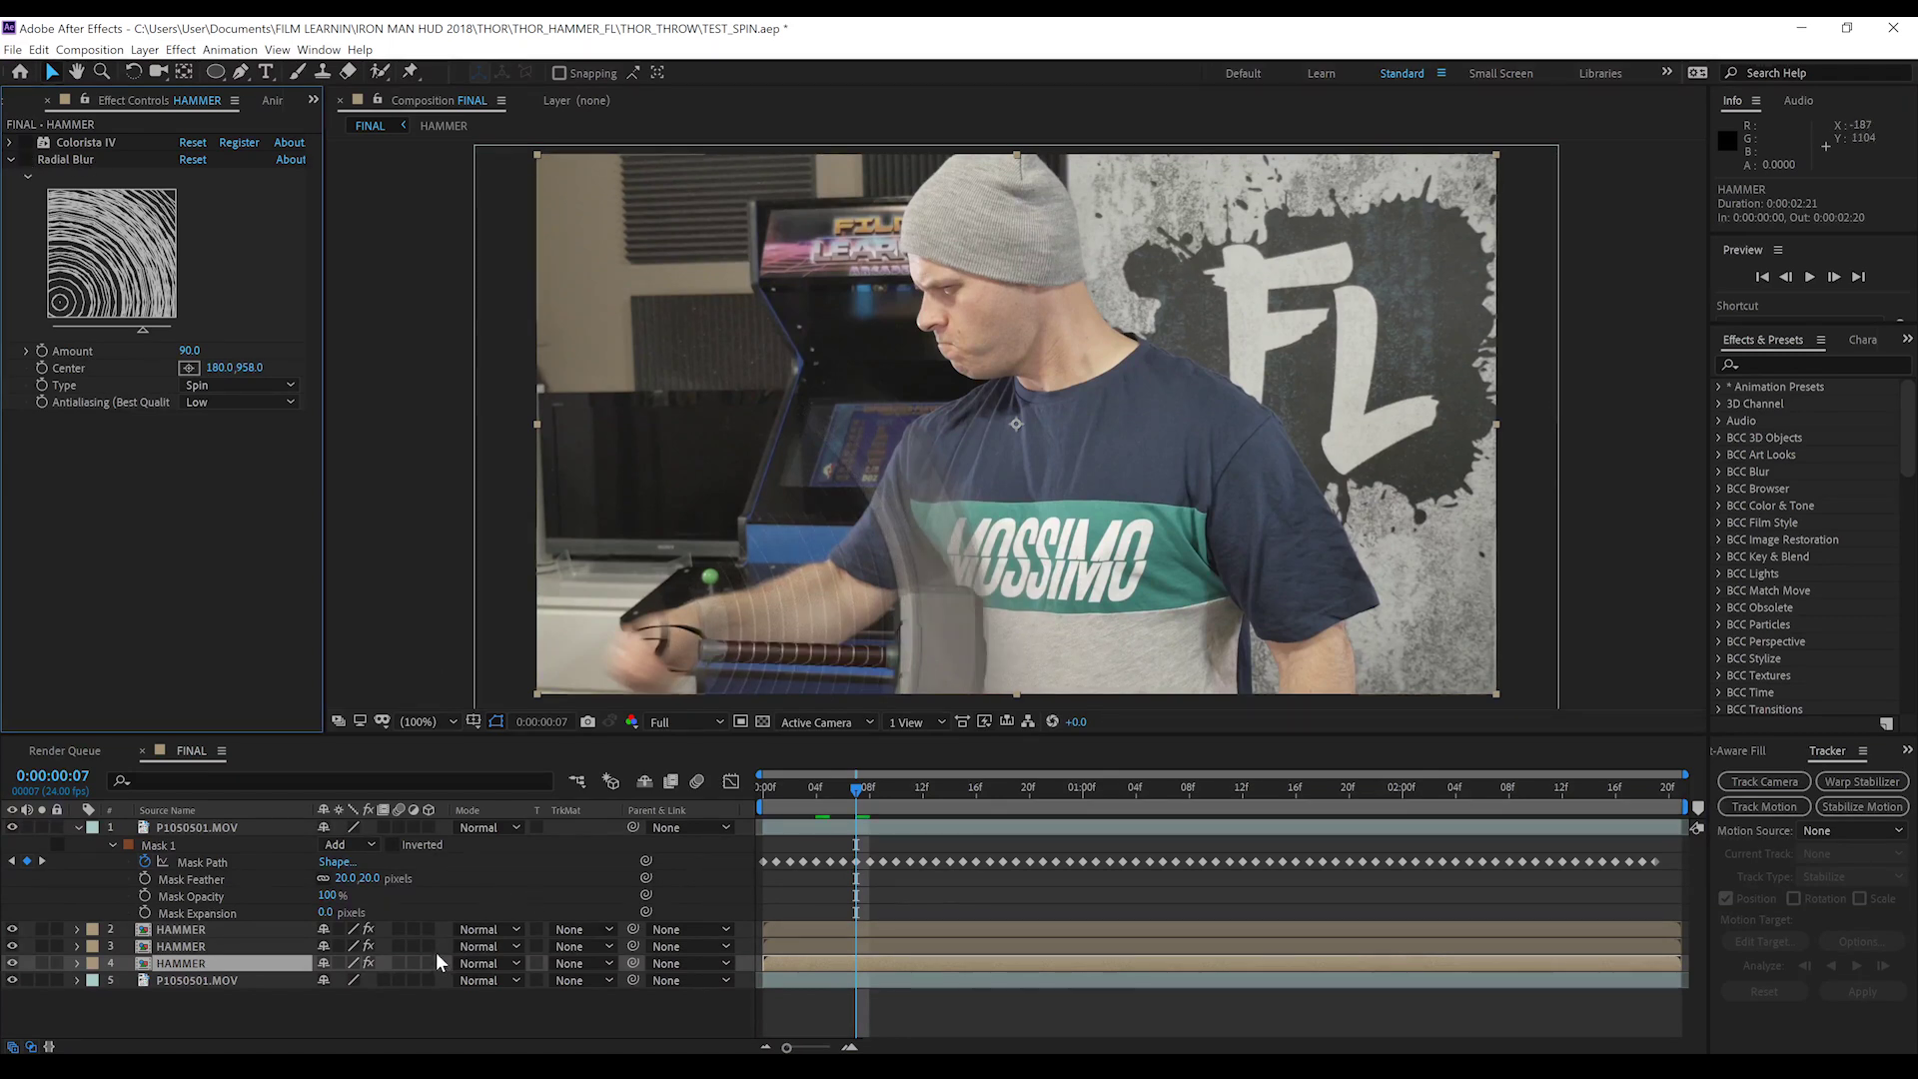
key(p)
drag(330, 980, 478, 976)
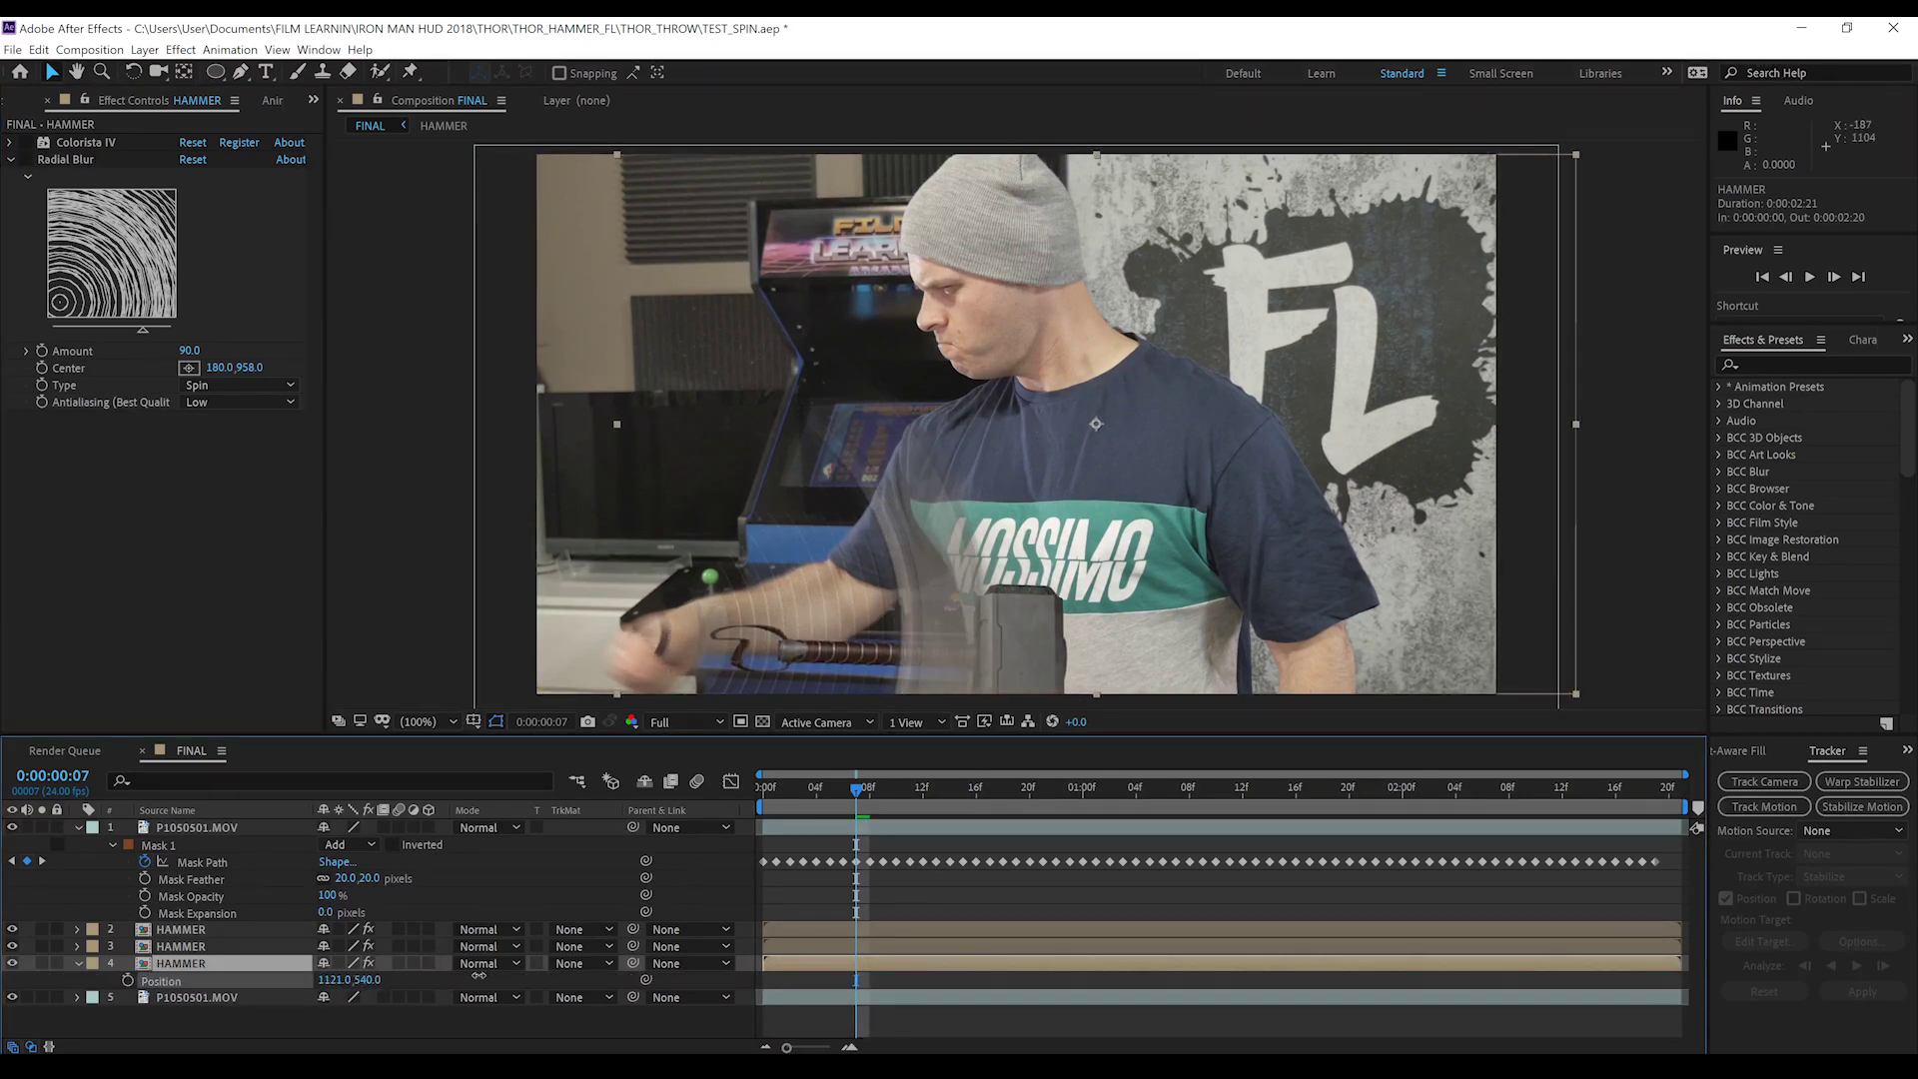
Add a Shadow Only Drop Shadow to the hammer copy: 120° direction, distance 29, 39% opacity
click(180, 49)
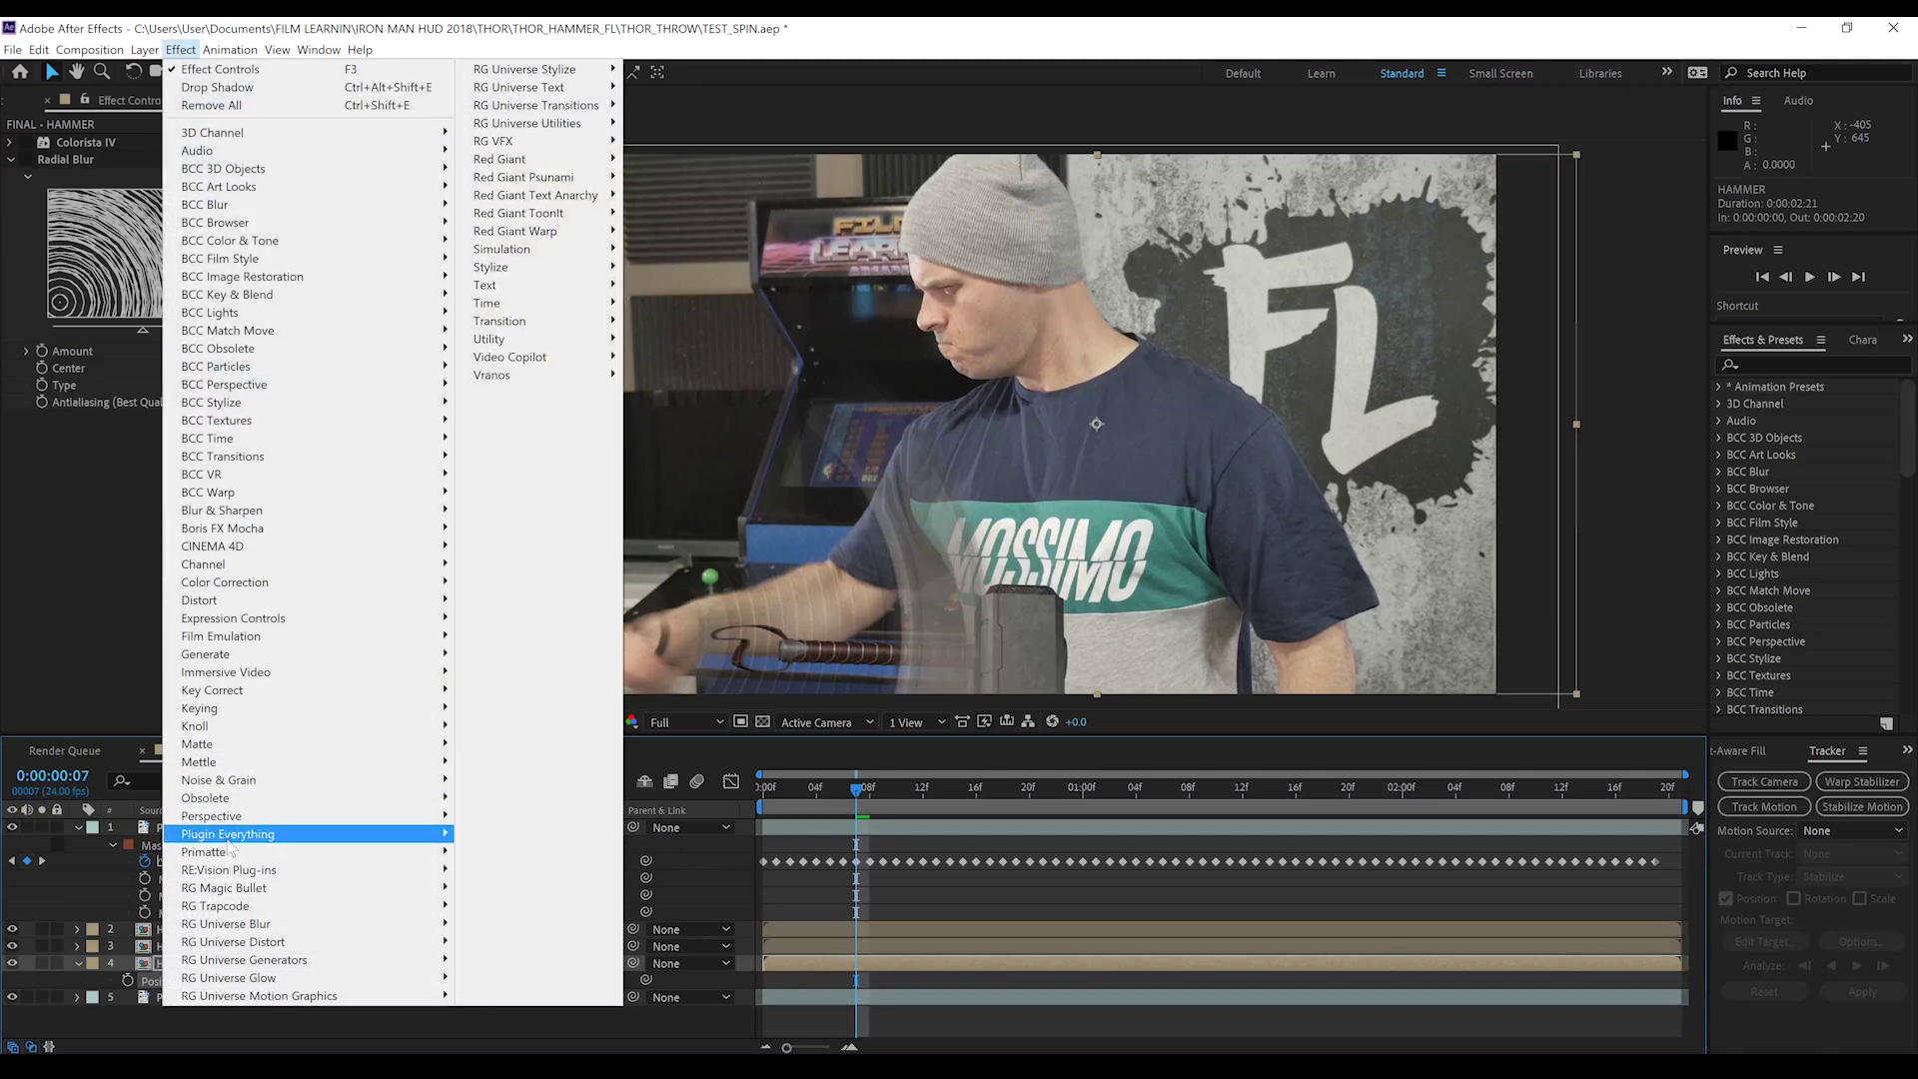
mouse_move(215, 816)
click(496, 968)
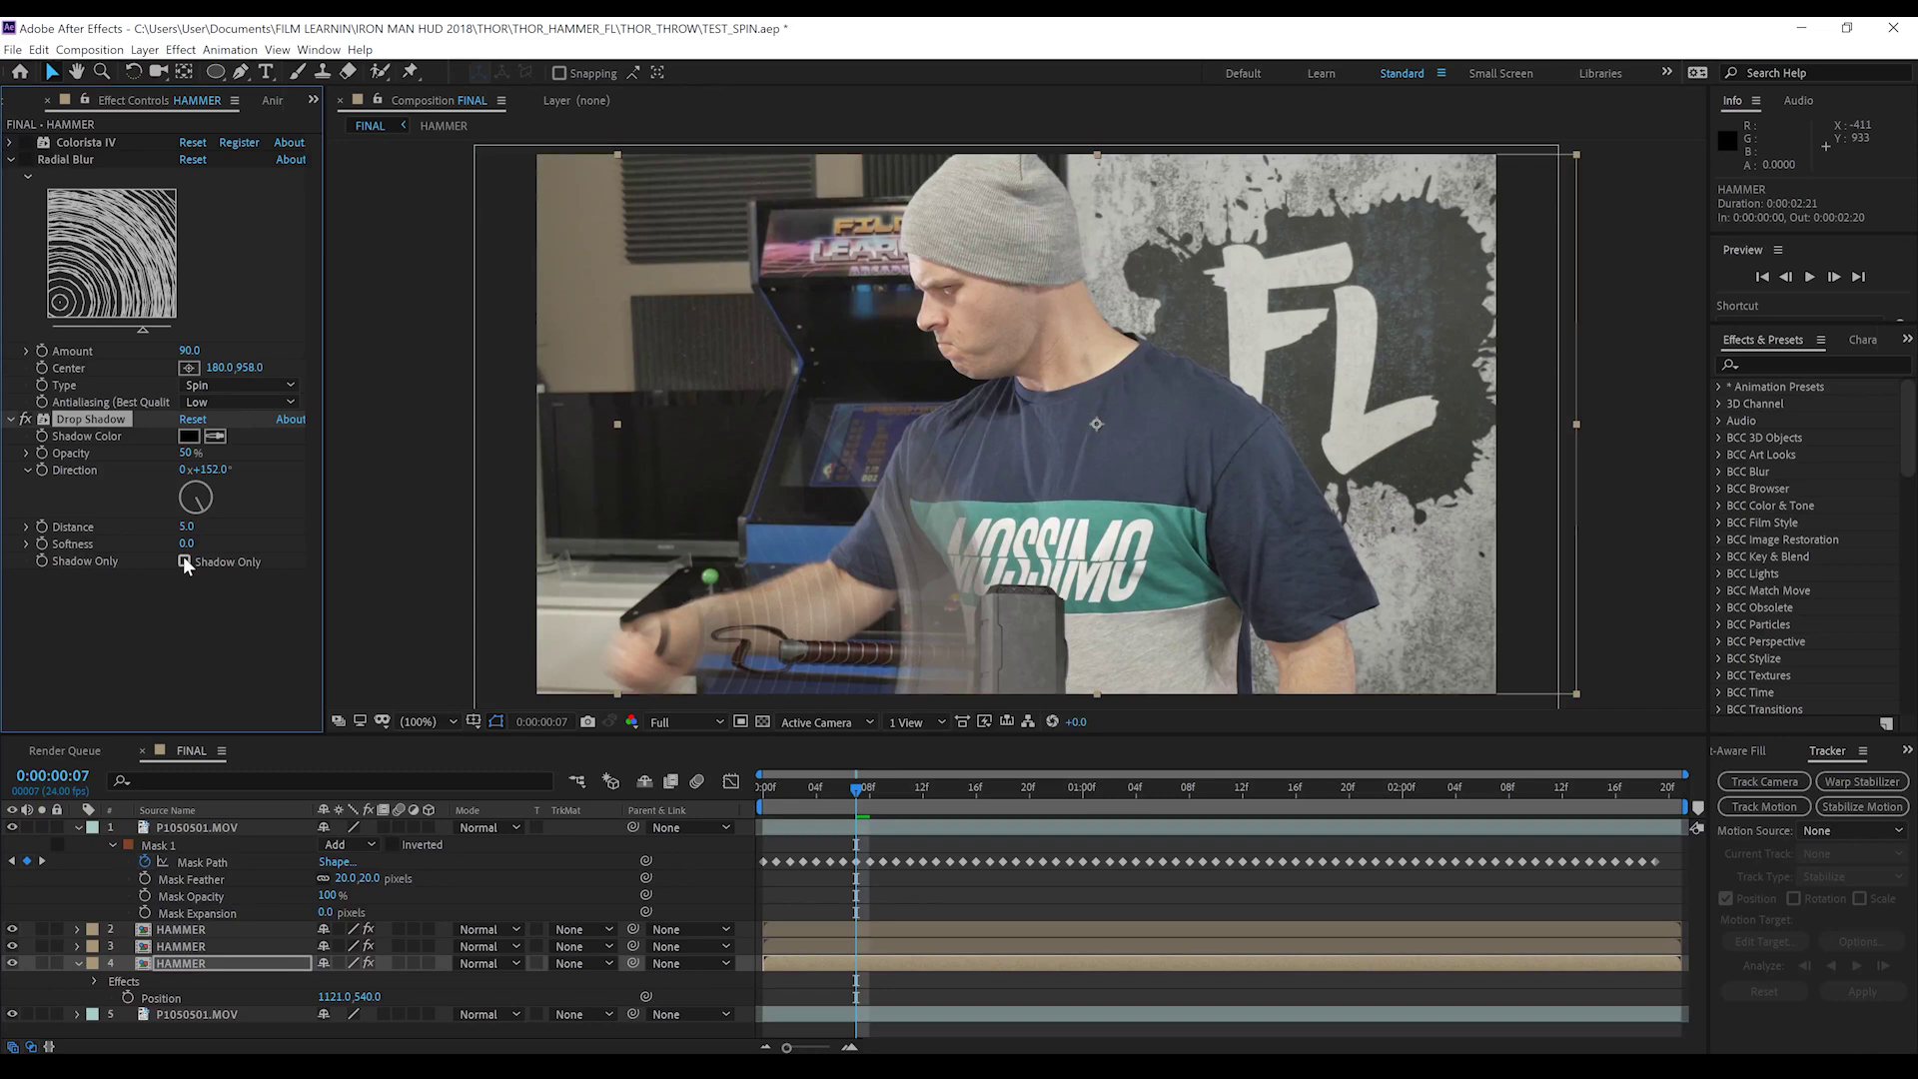
click(185, 562)
click(222, 499)
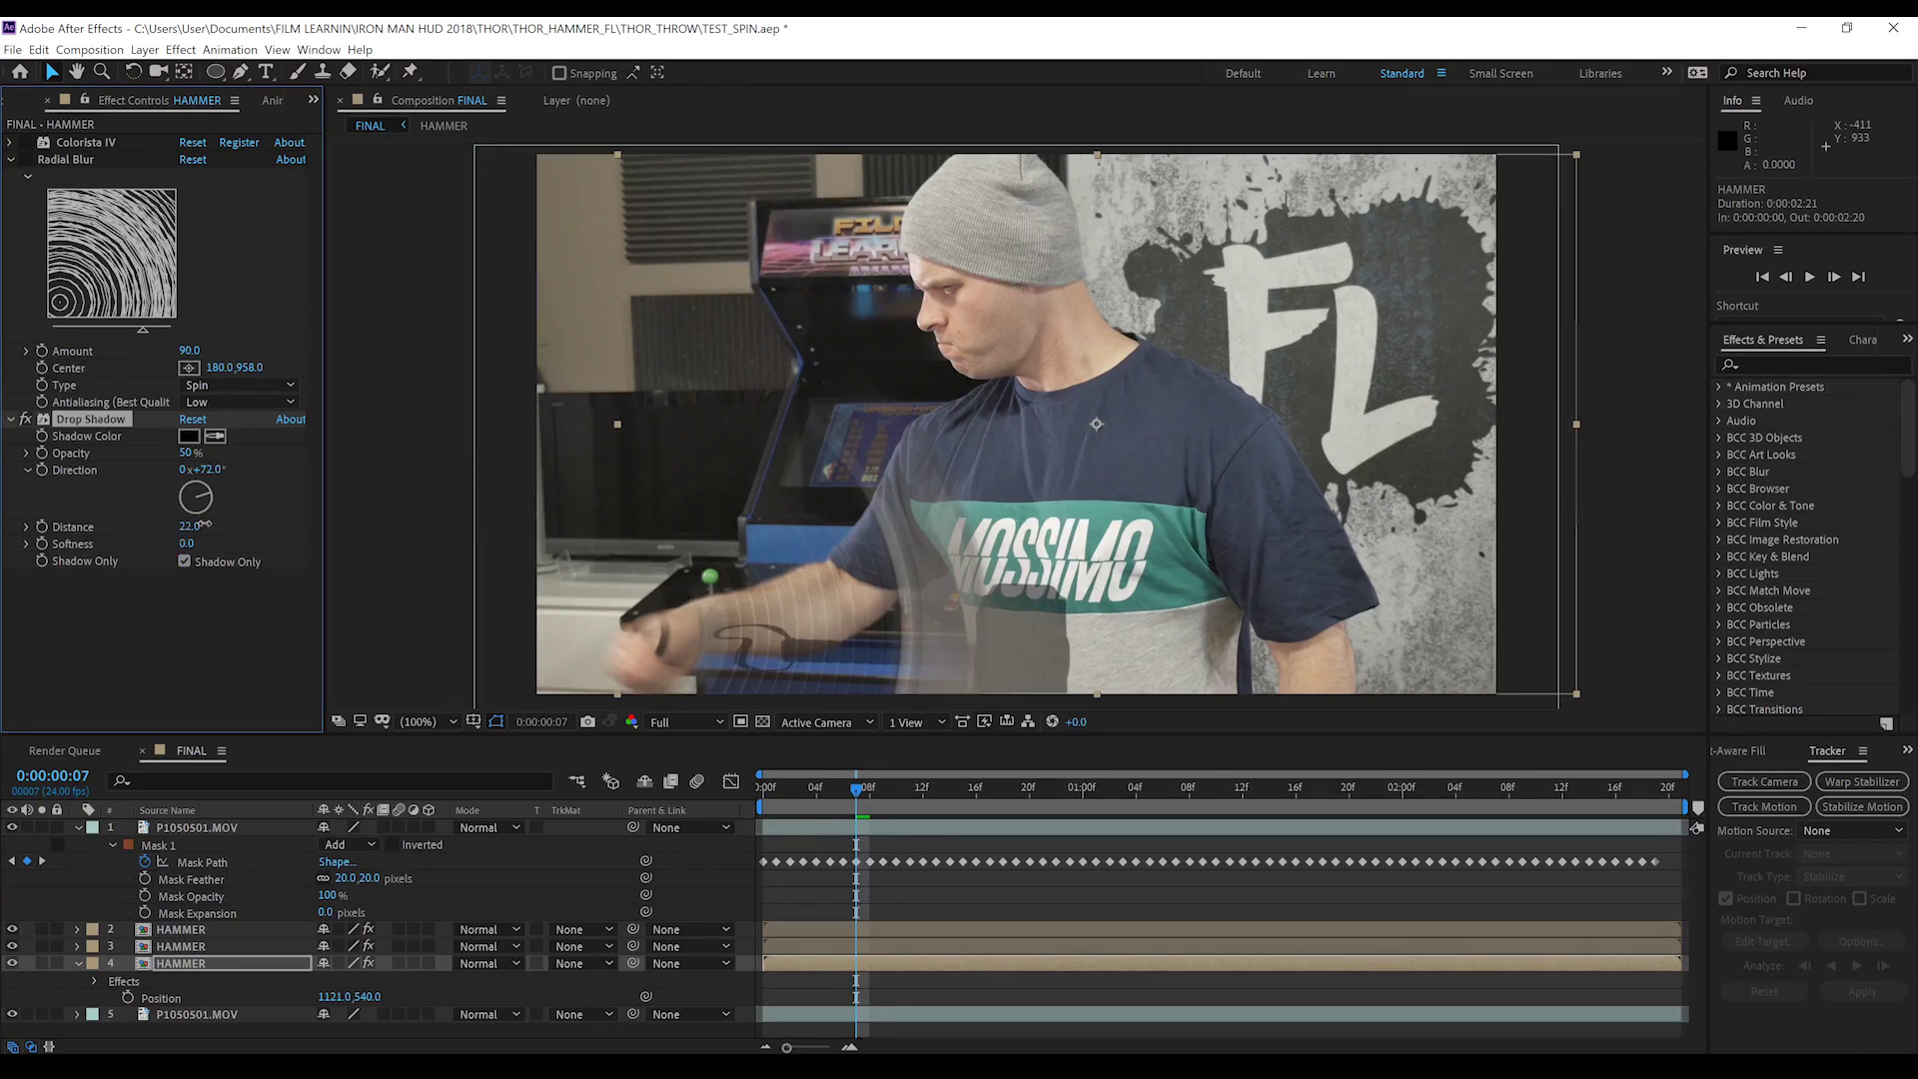
drag(205, 524, 230, 542)
click(209, 505)
drag(168, 452, 160, 453)
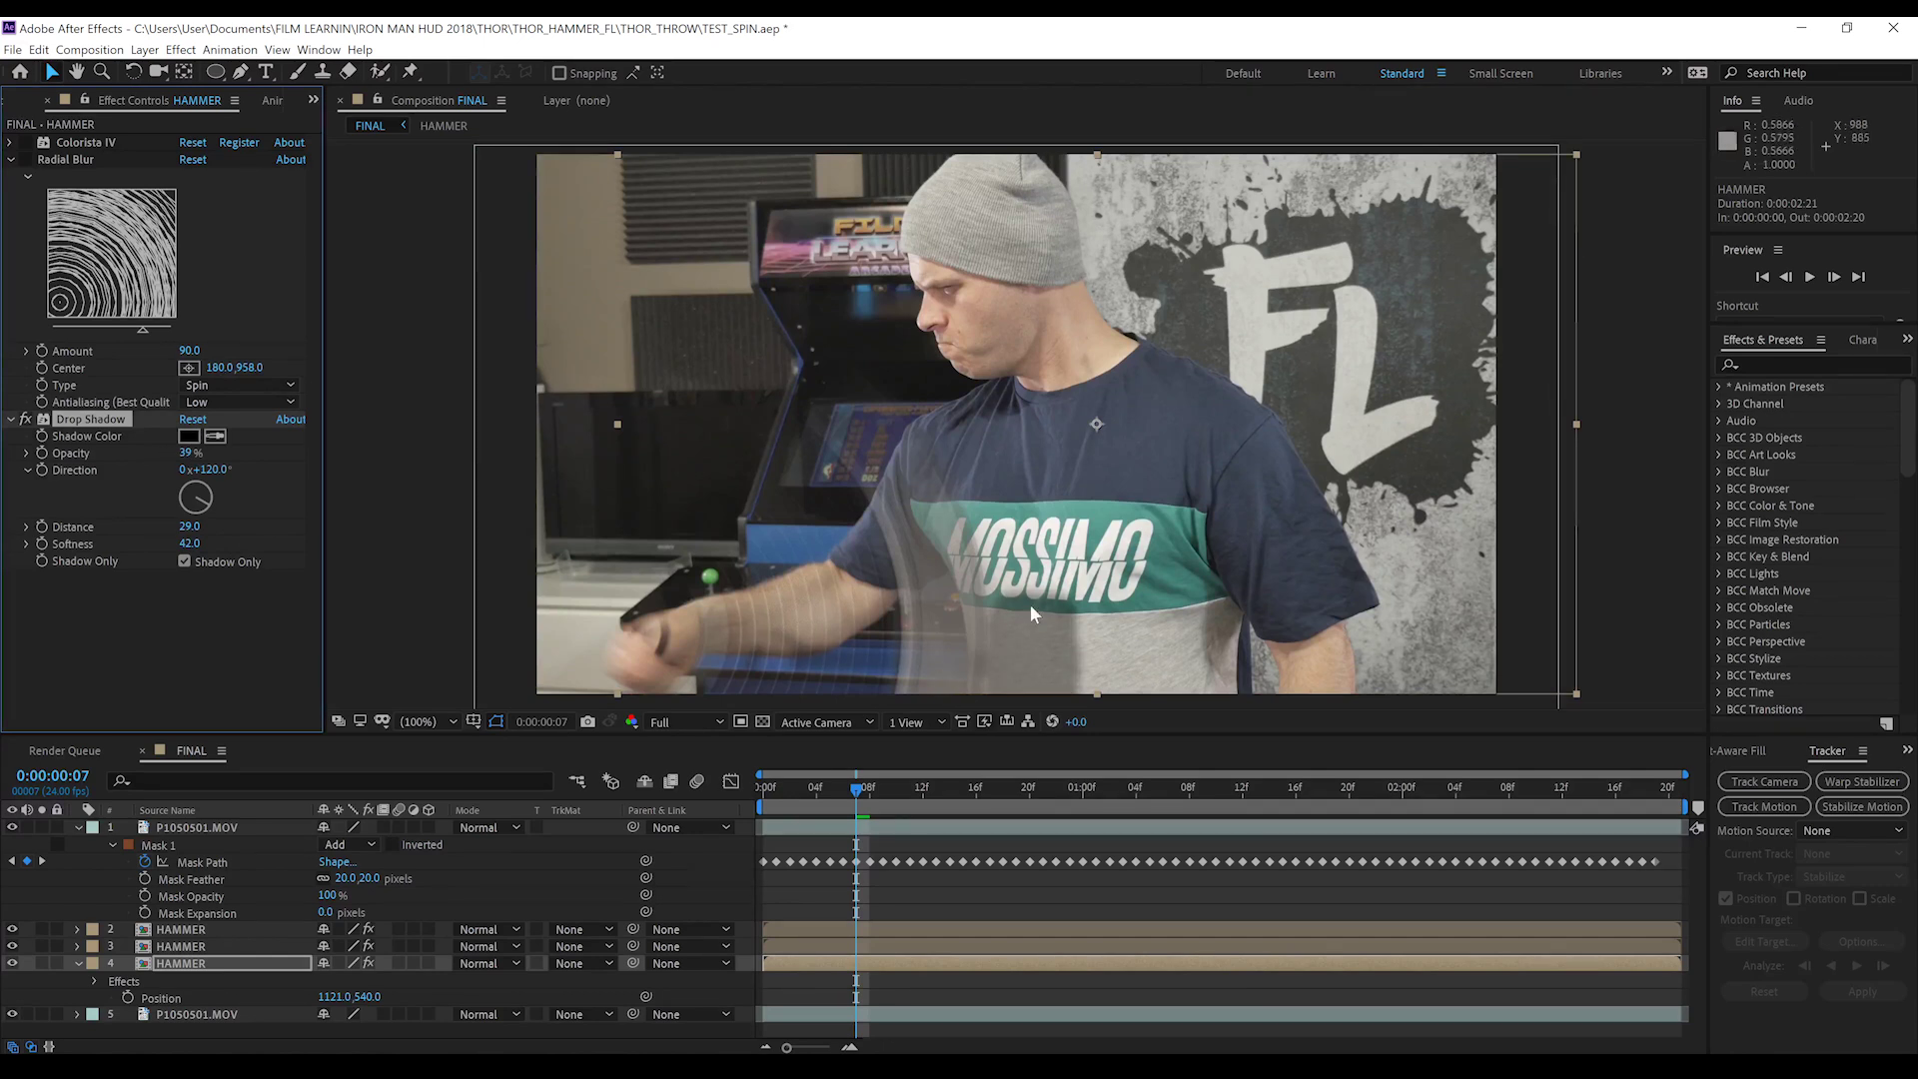
Re-enable the hammer copy's Radial Blur with Amount 5
click(185, 967)
click(25, 160)
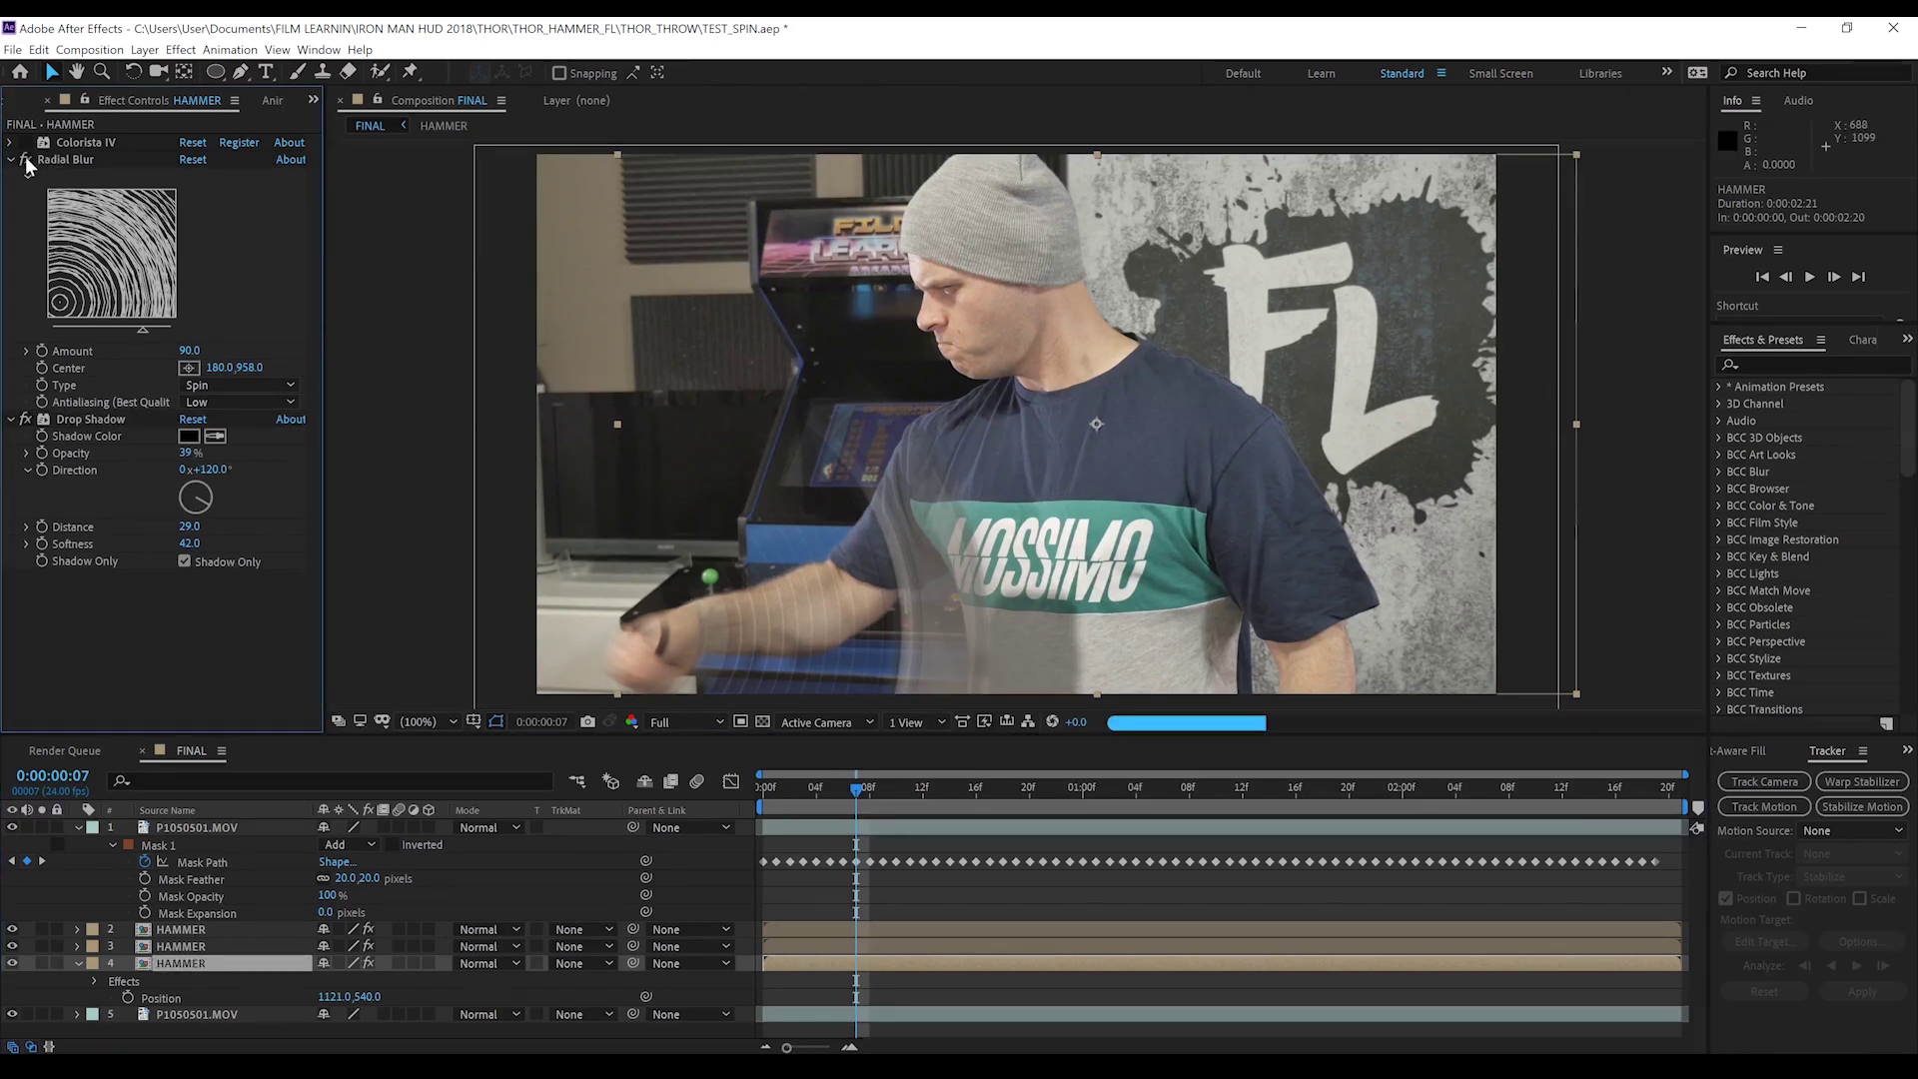
click(189, 350)
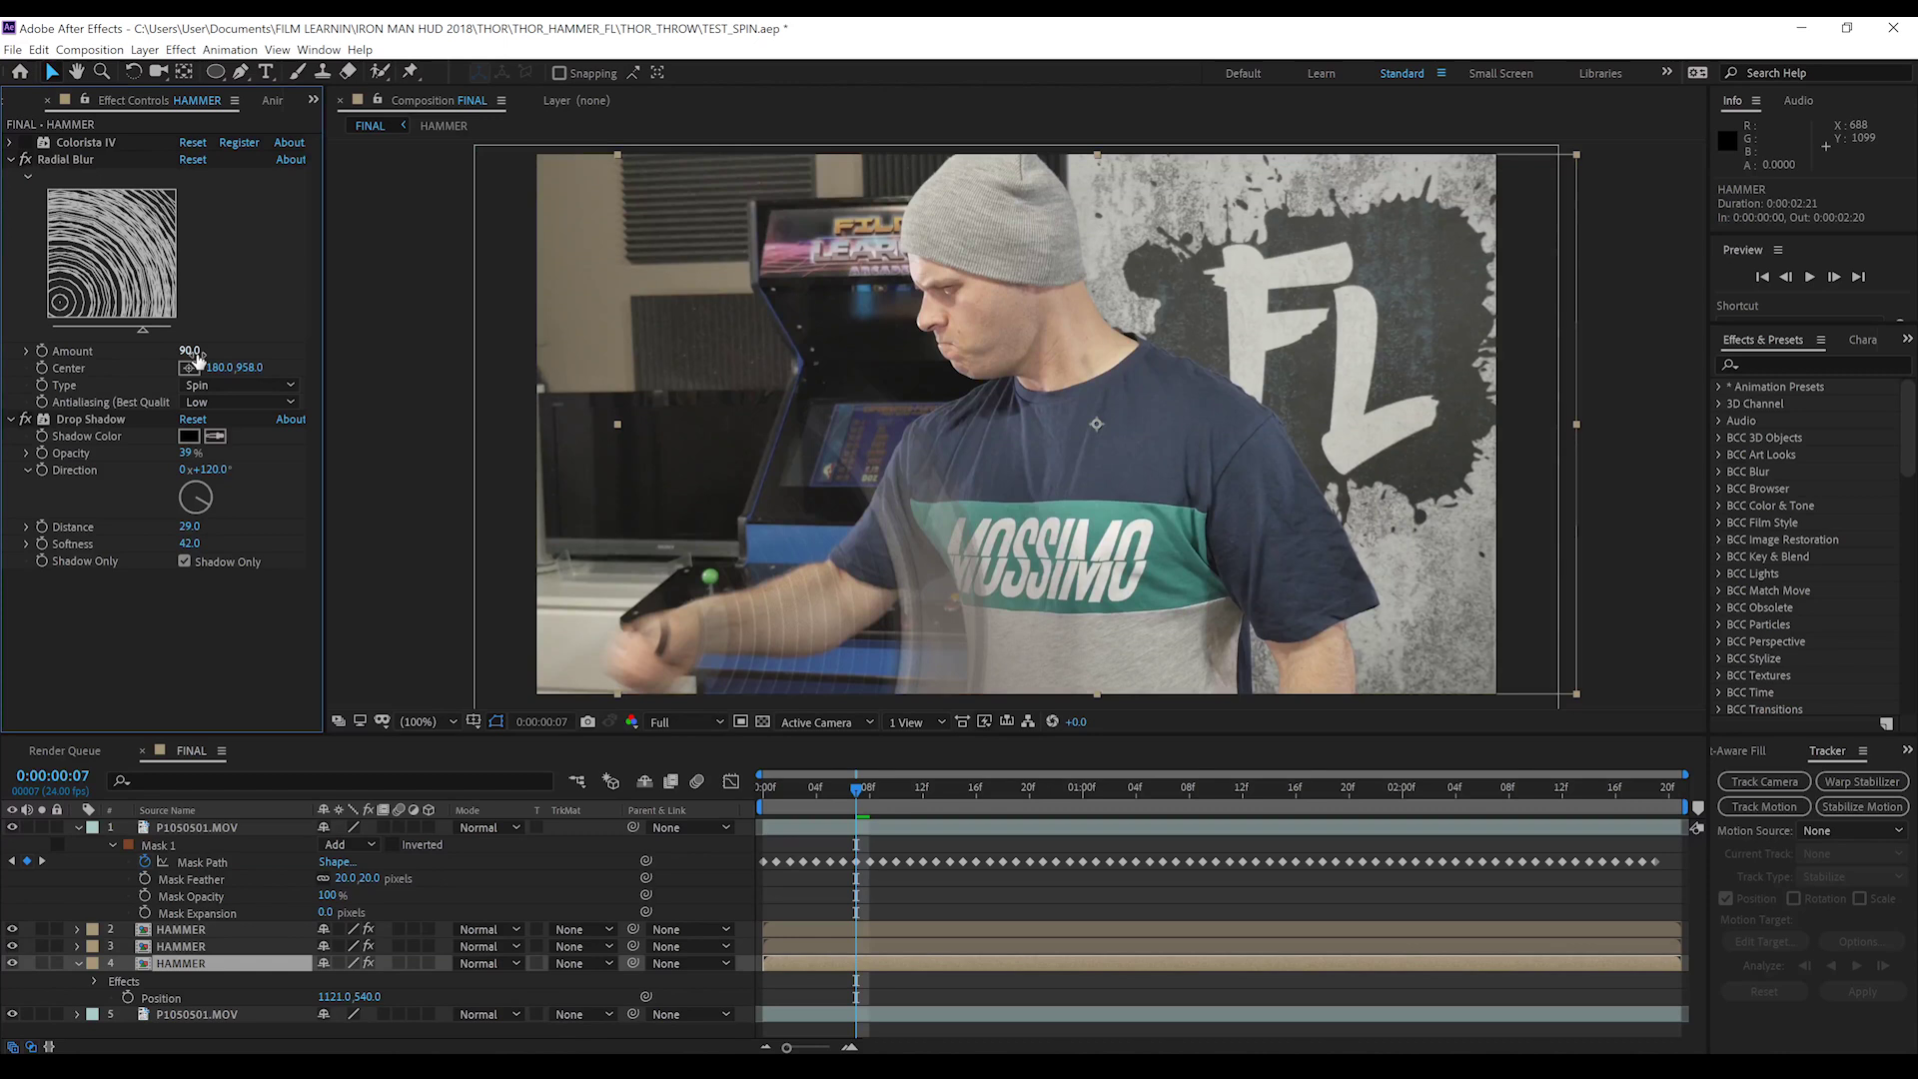
text(5)
key(Return)
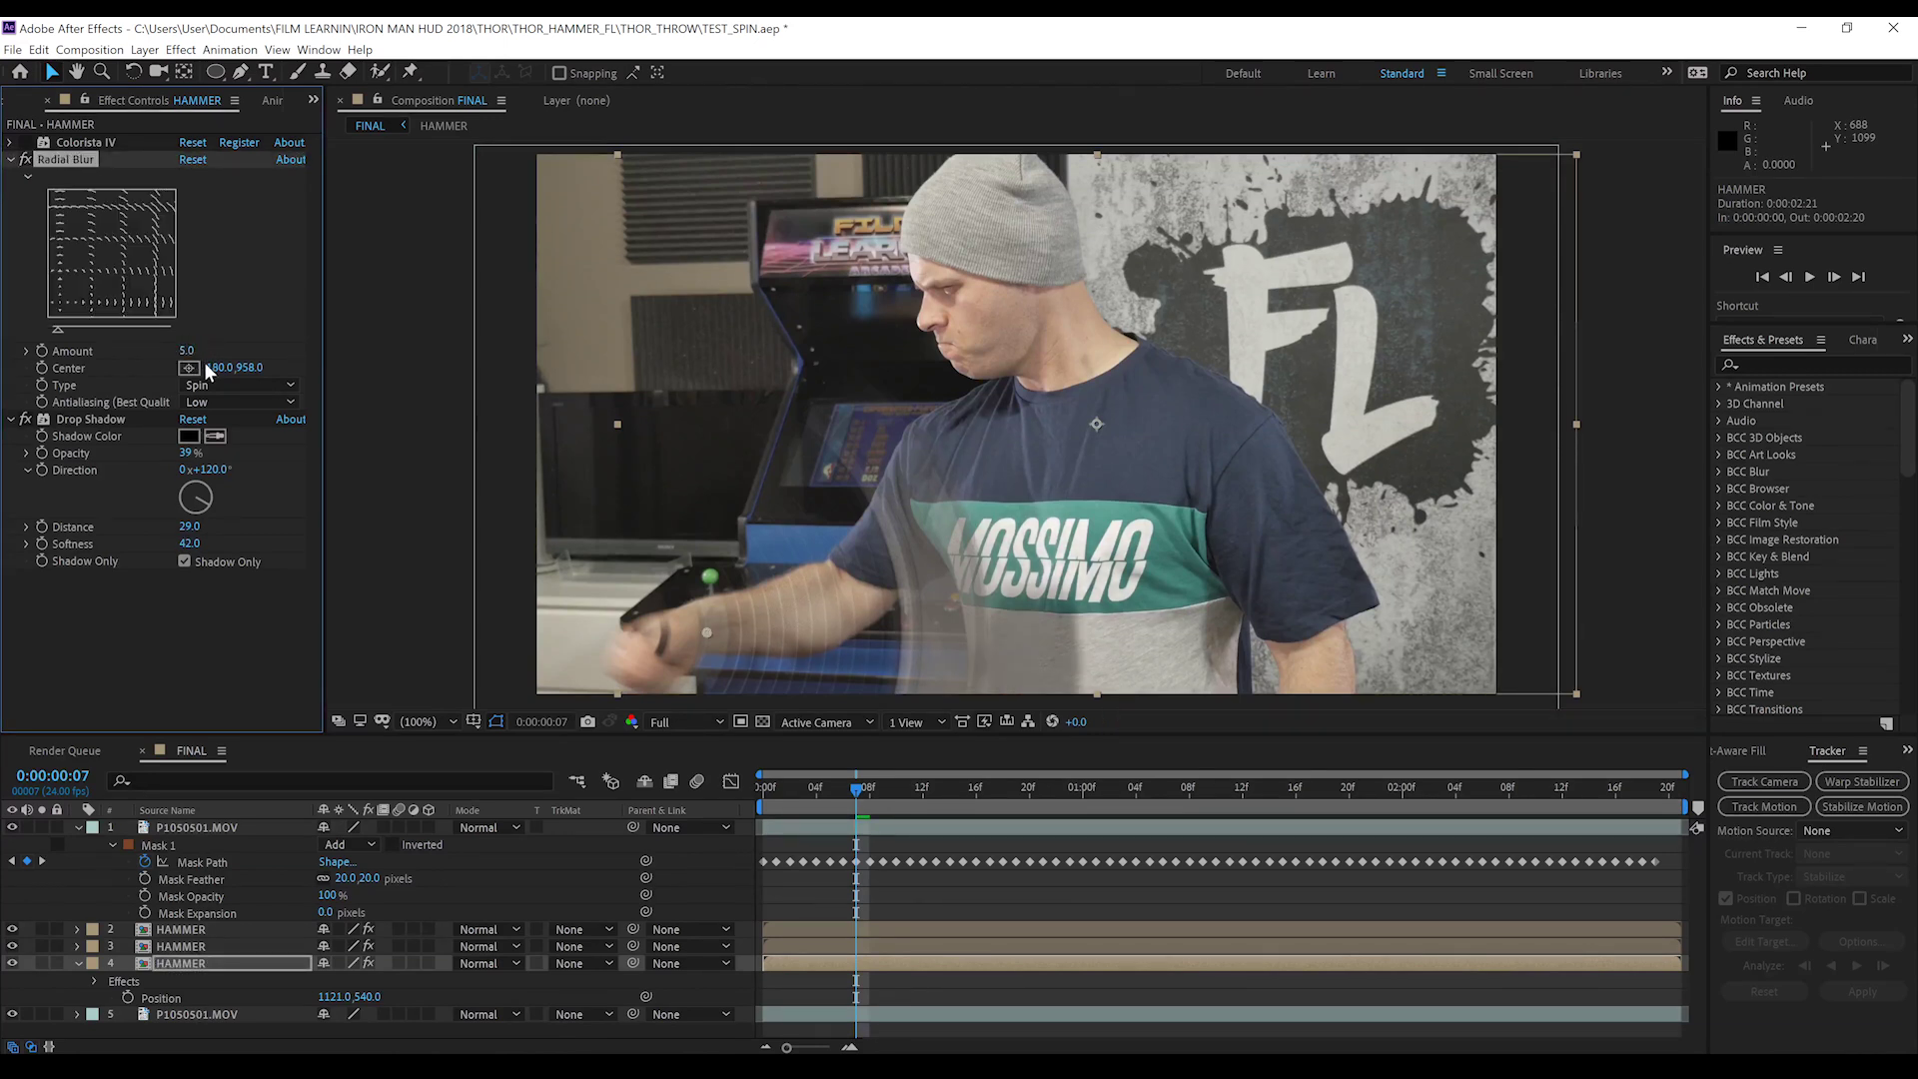
key(g)
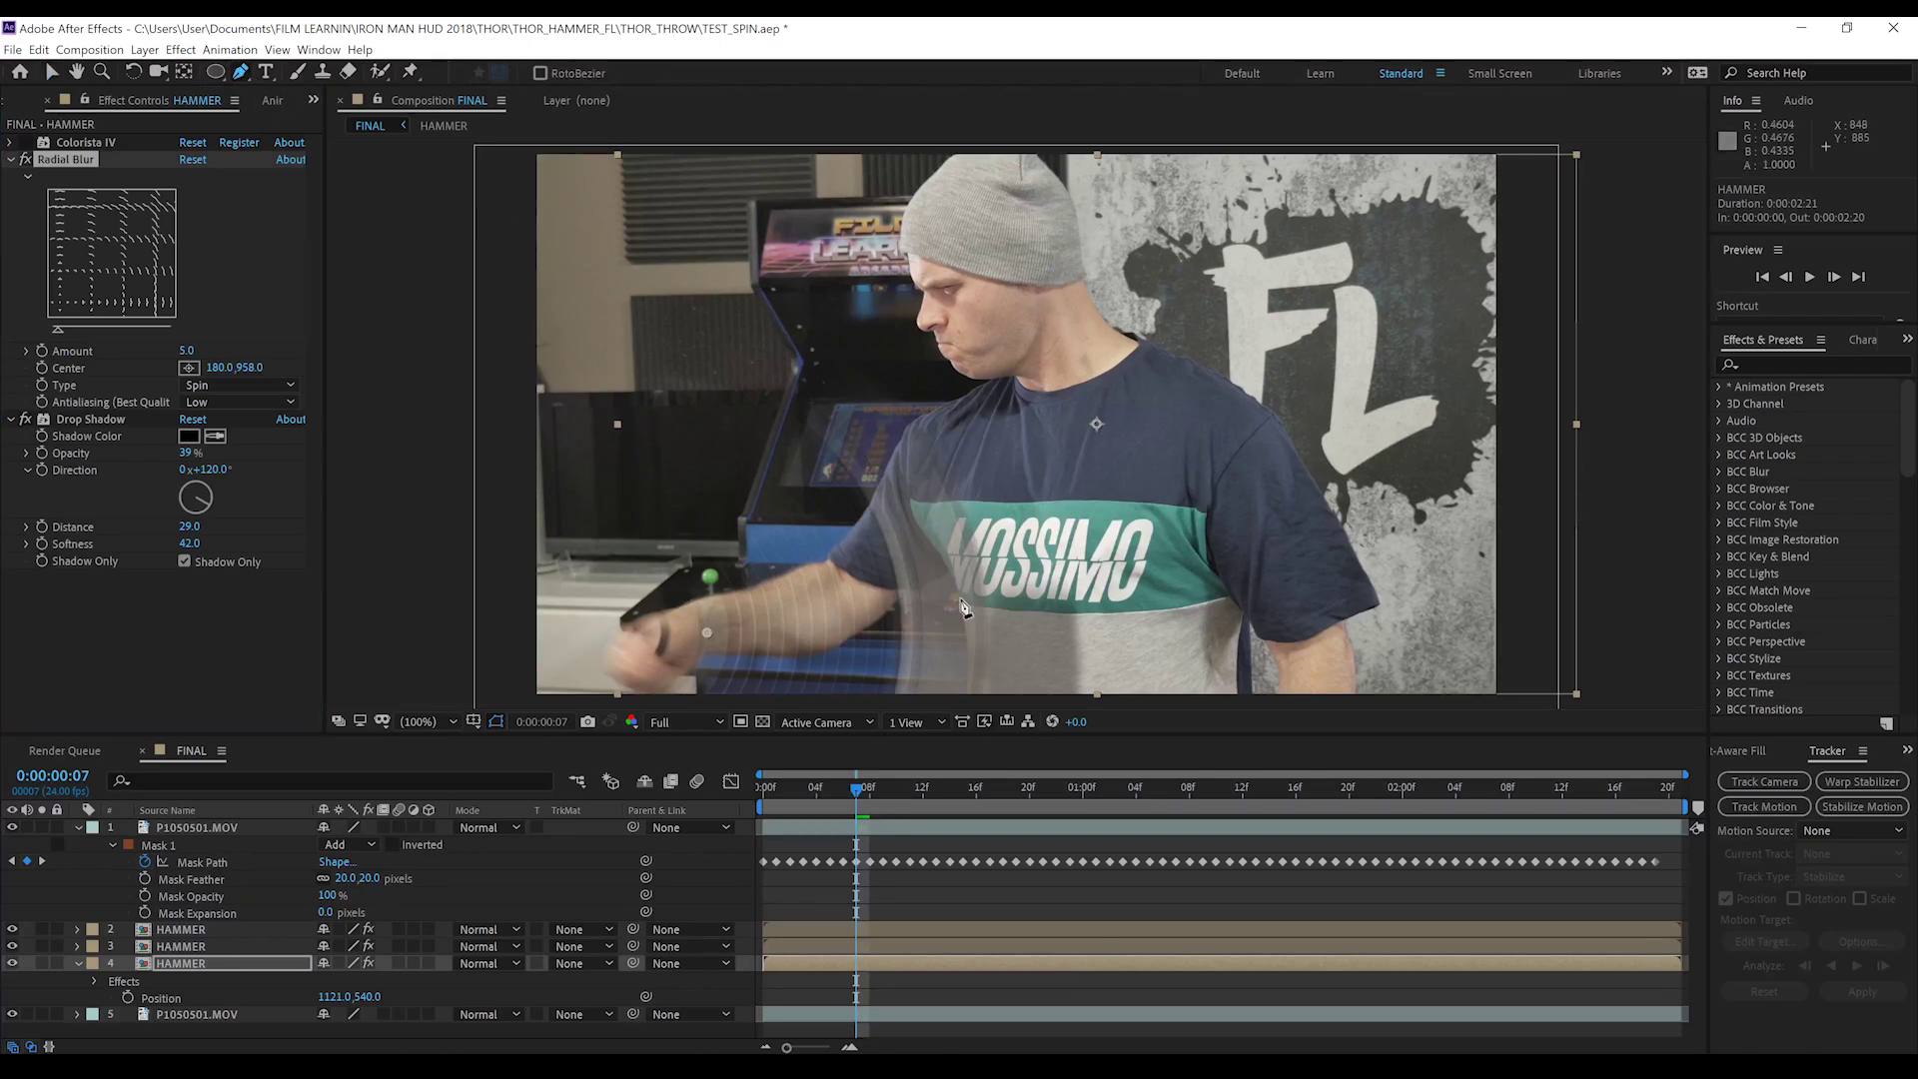
Draw a Pen mask around the actor's torso on the hammer shadow layer
click(931, 537)
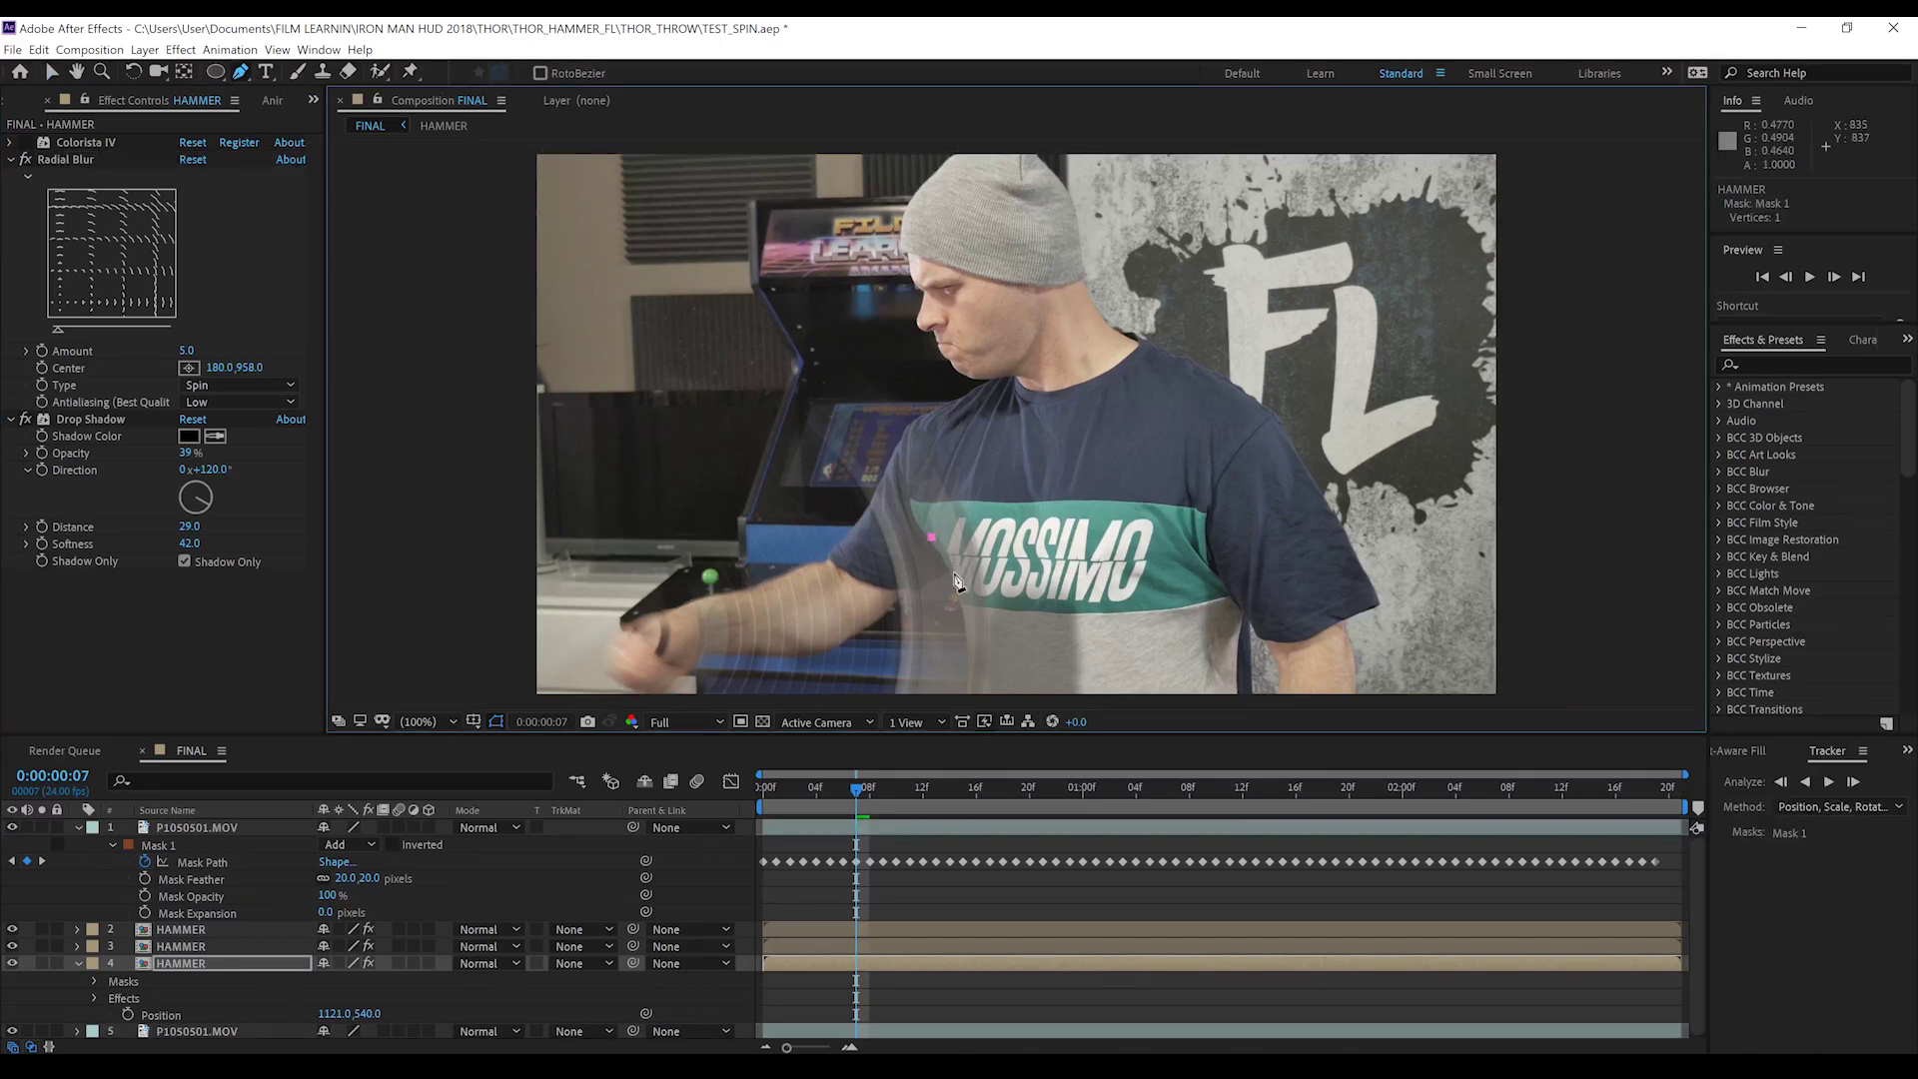
click(955, 574)
key(comma)
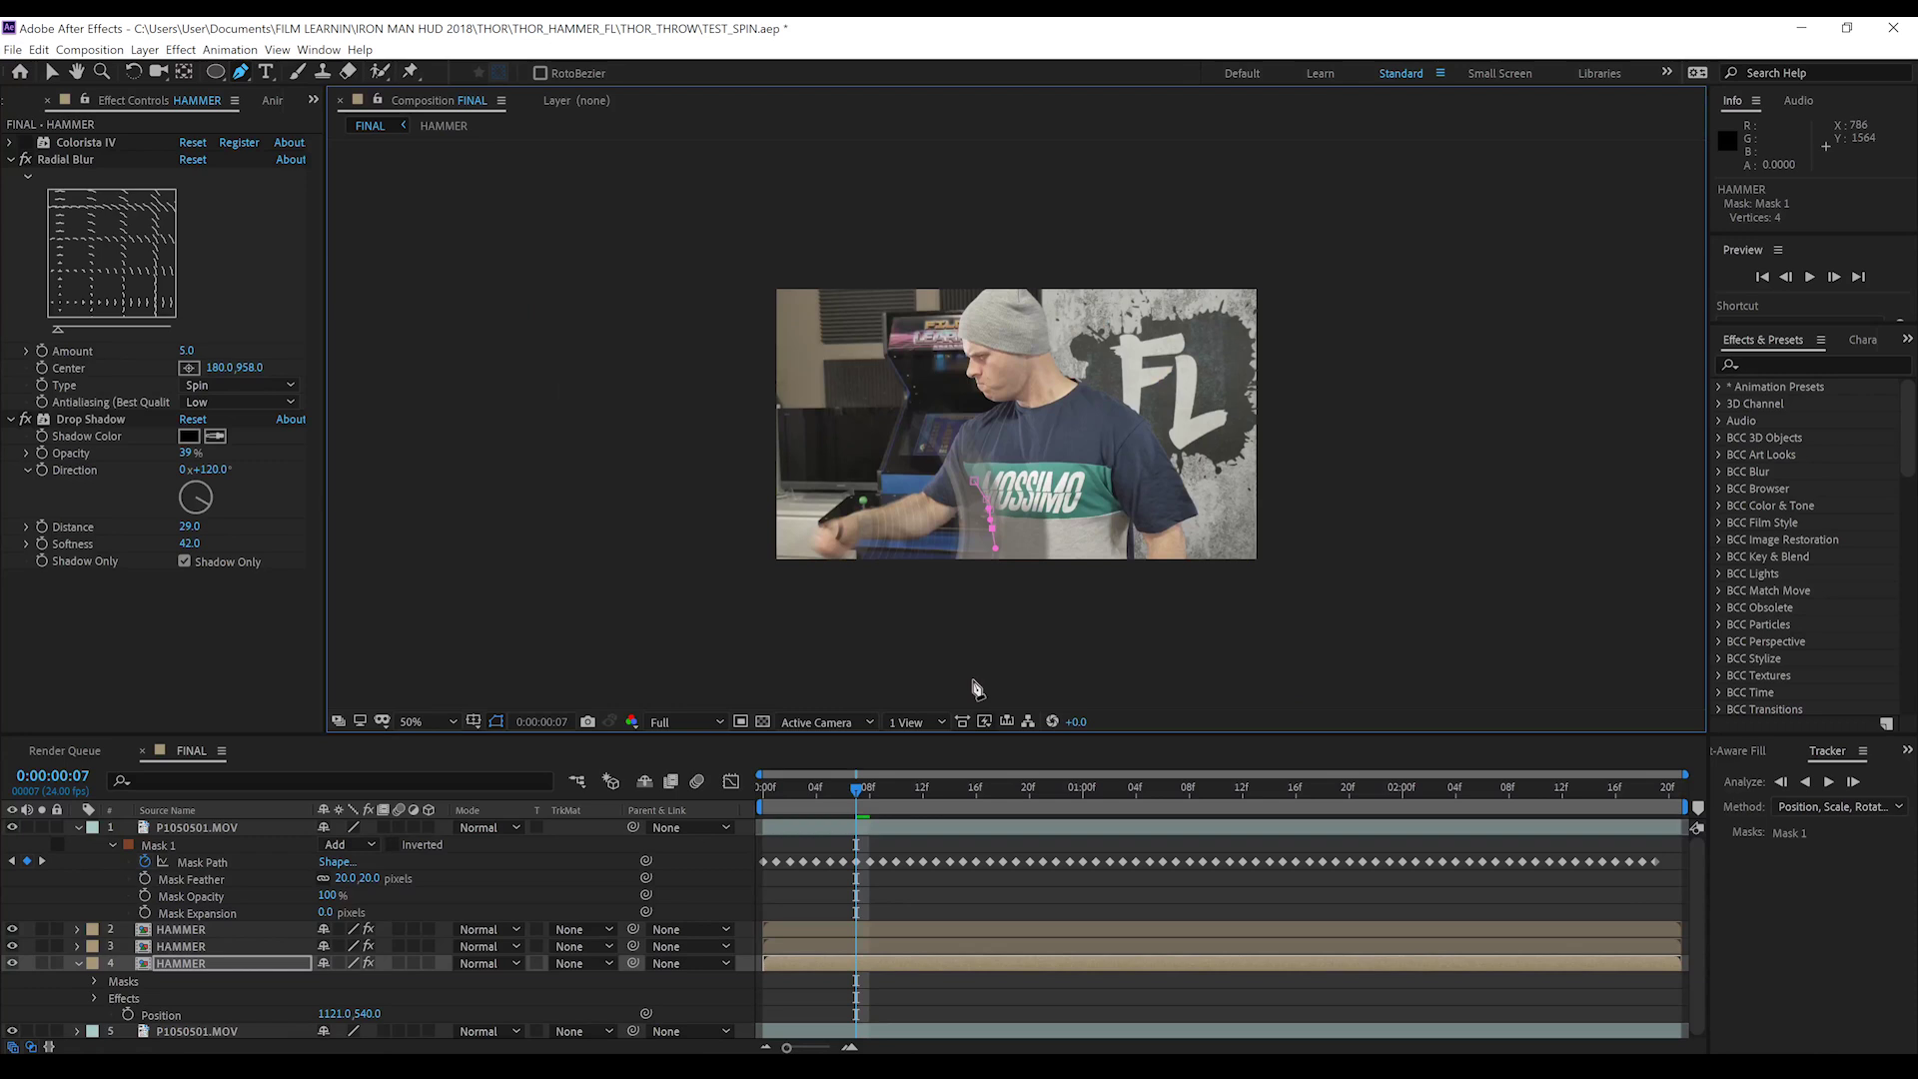
click(1105, 604)
click(1111, 527)
click(1086, 446)
click(1041, 429)
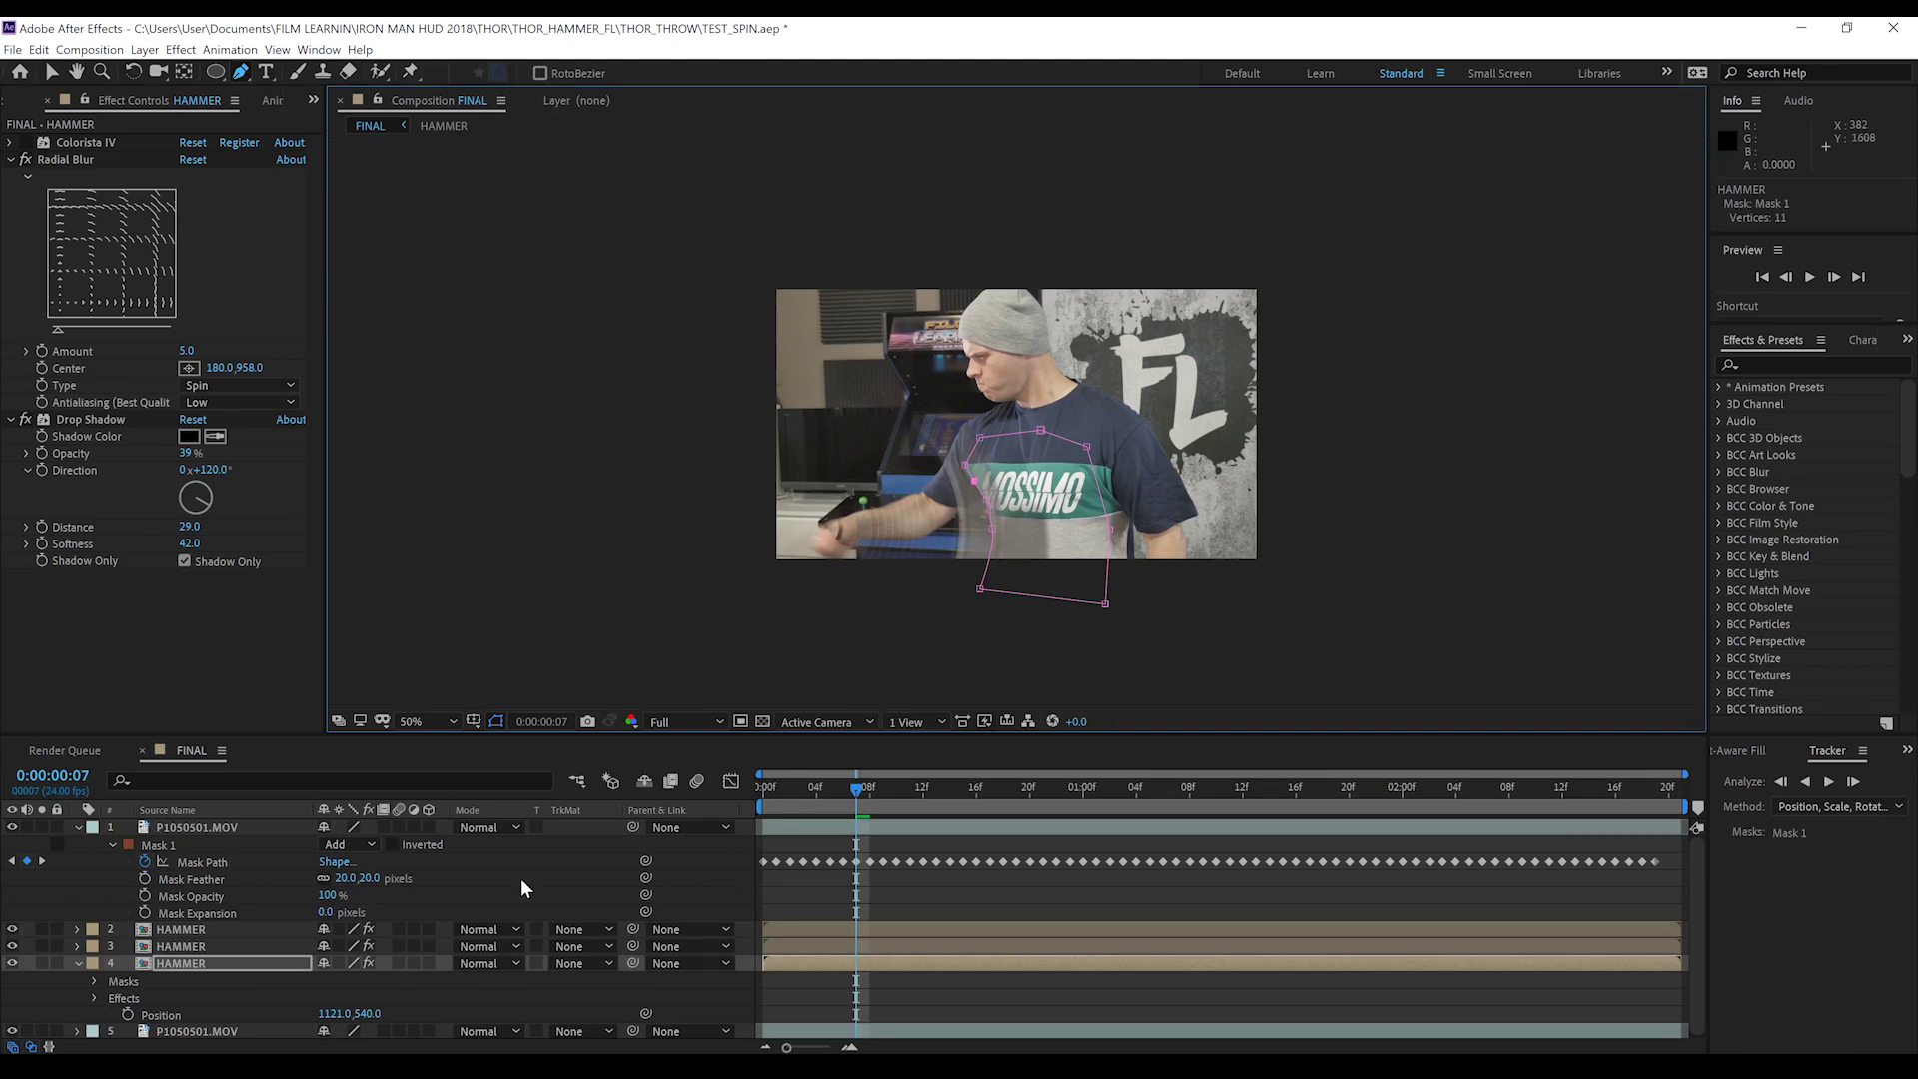
Feather the torso mask to 92 px, raise spin blur Amount to 20, and preview
key(f)
drag(357, 997, 445, 994)
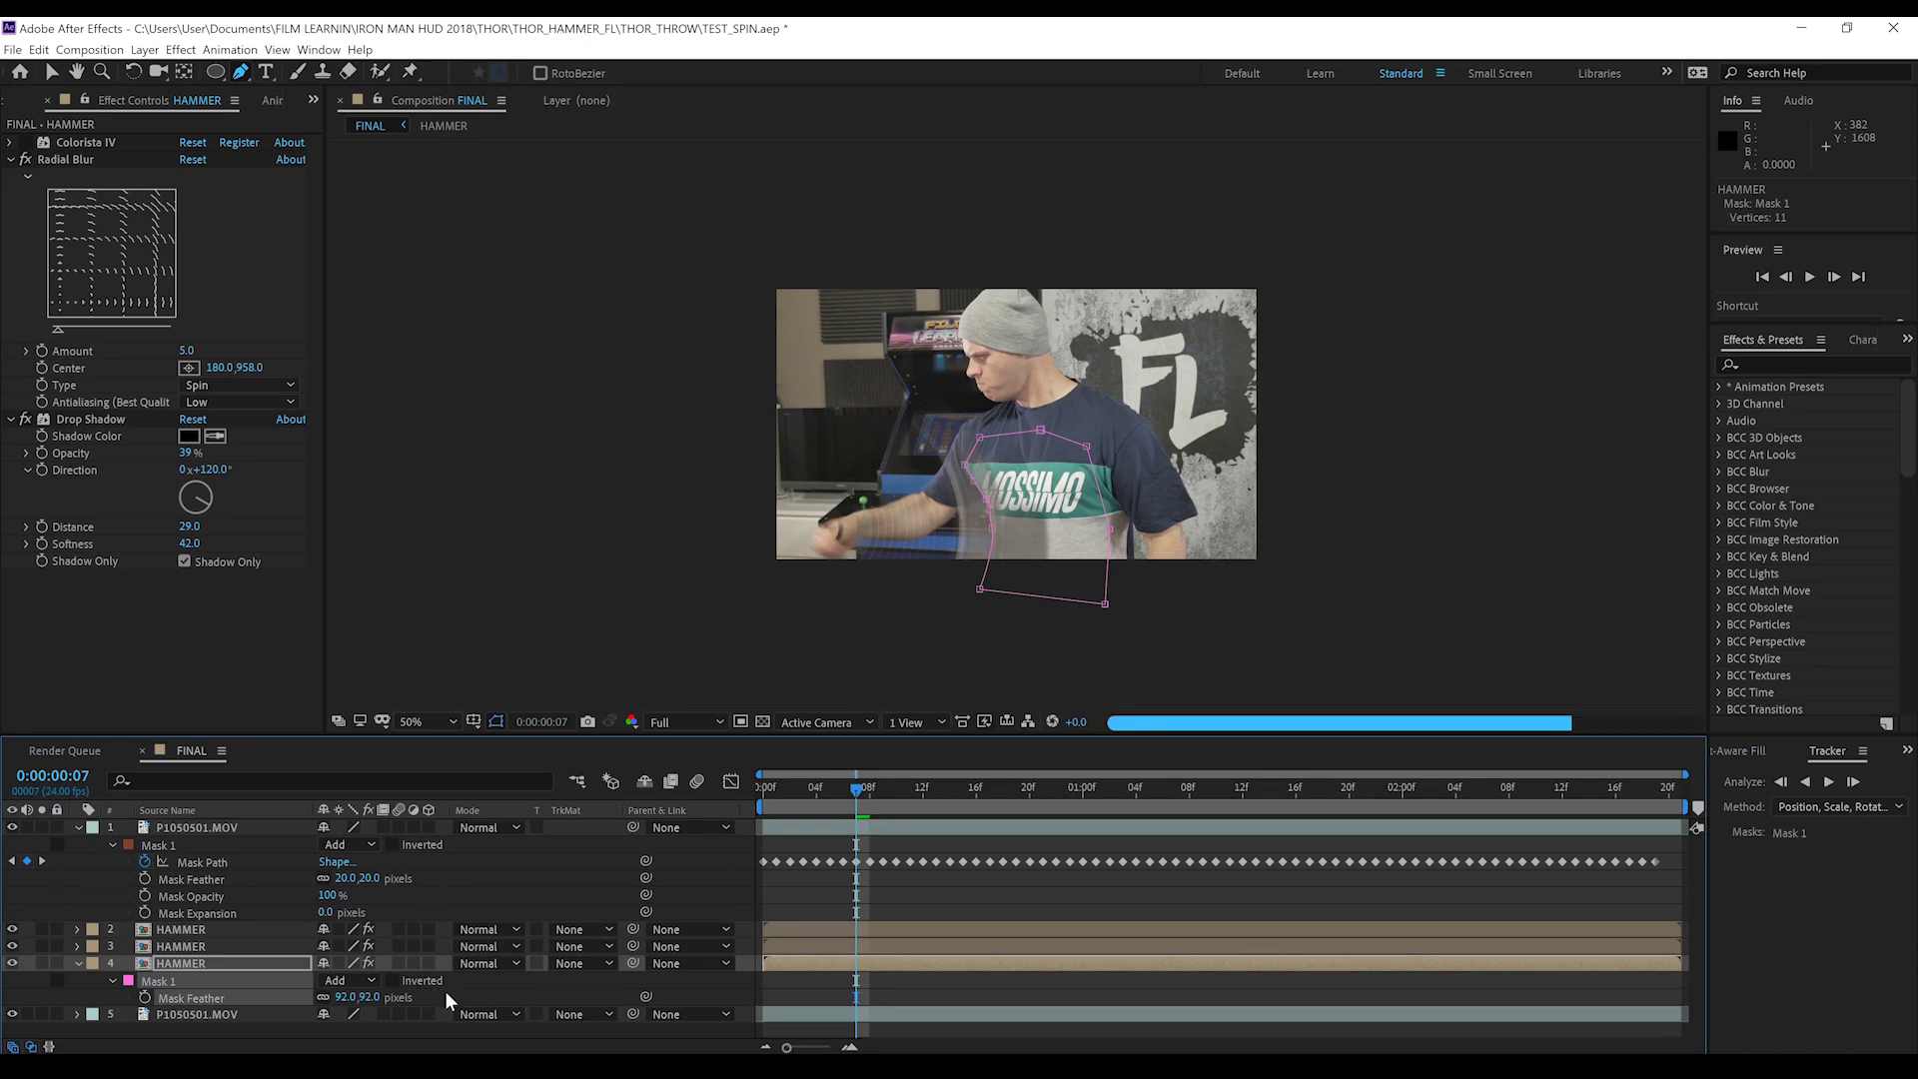
drag(178, 352, 190, 360)
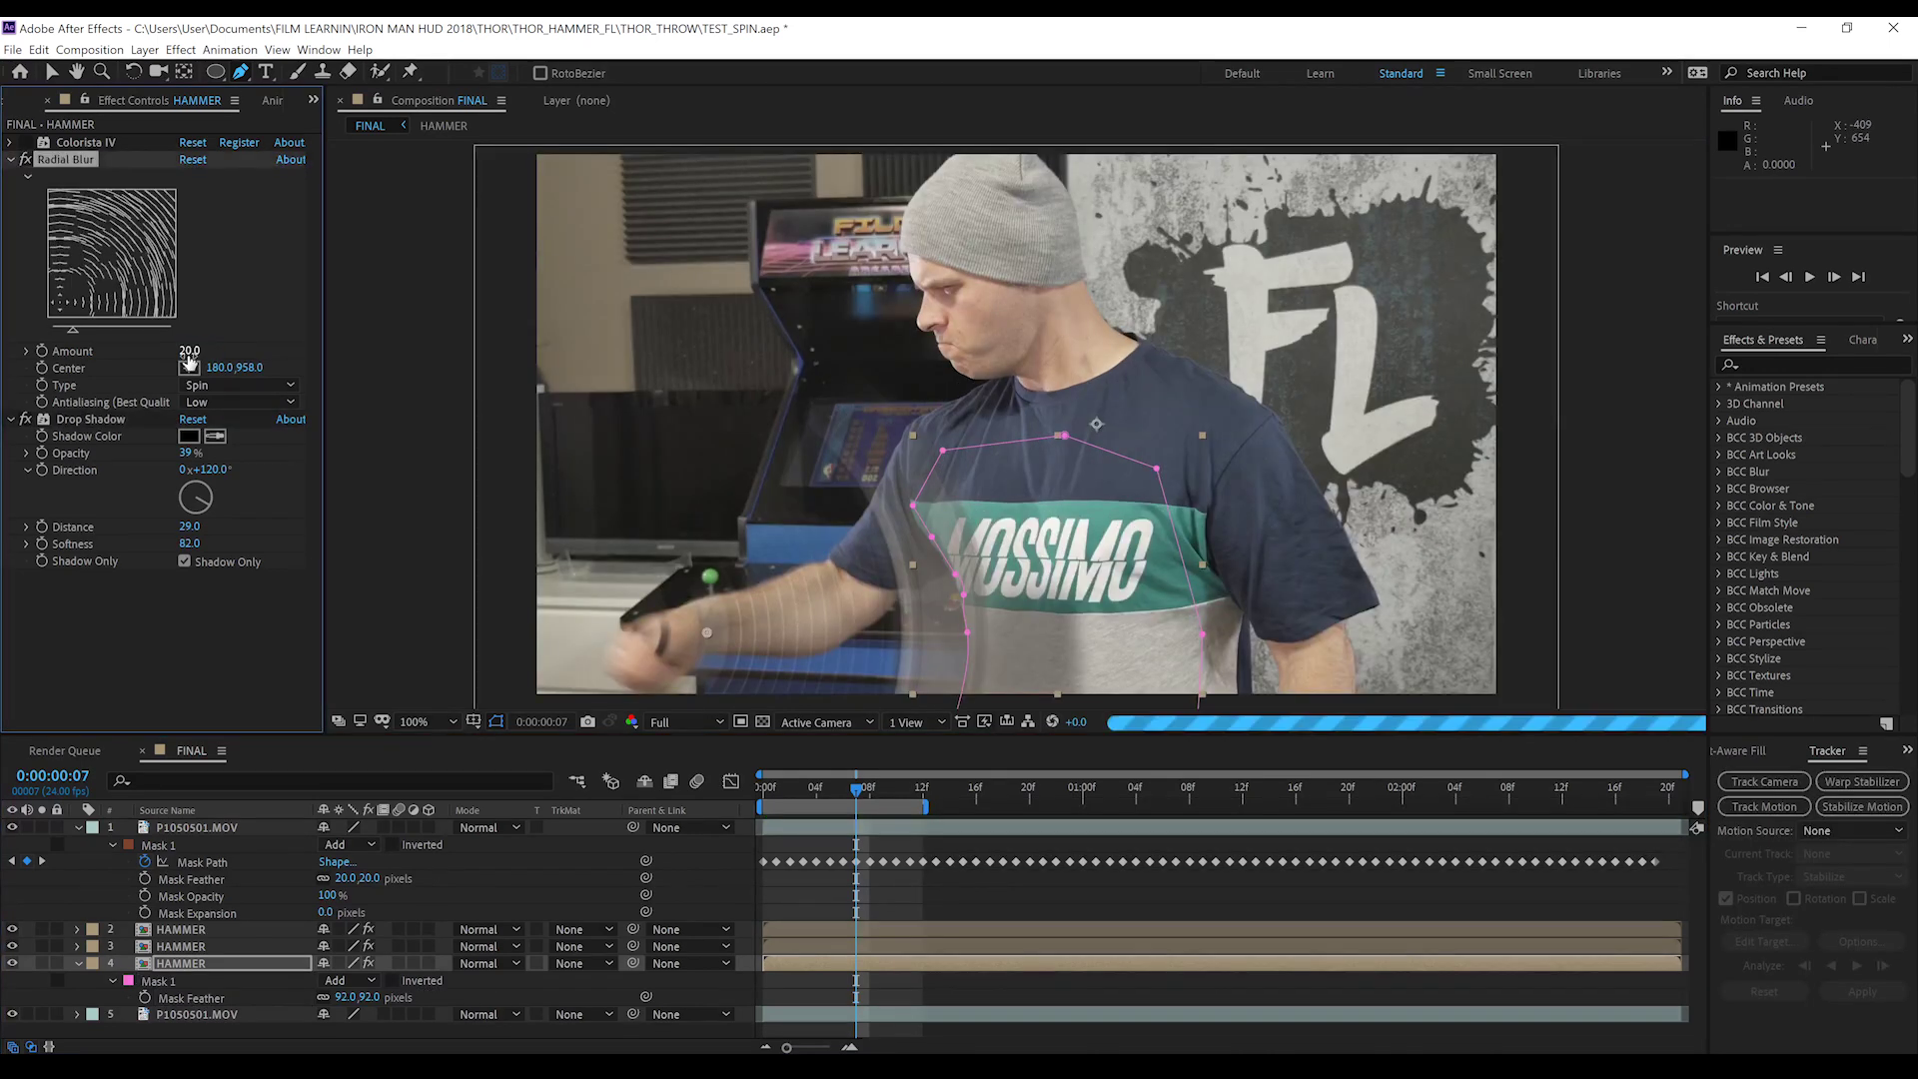
click(764, 796)
key(space)
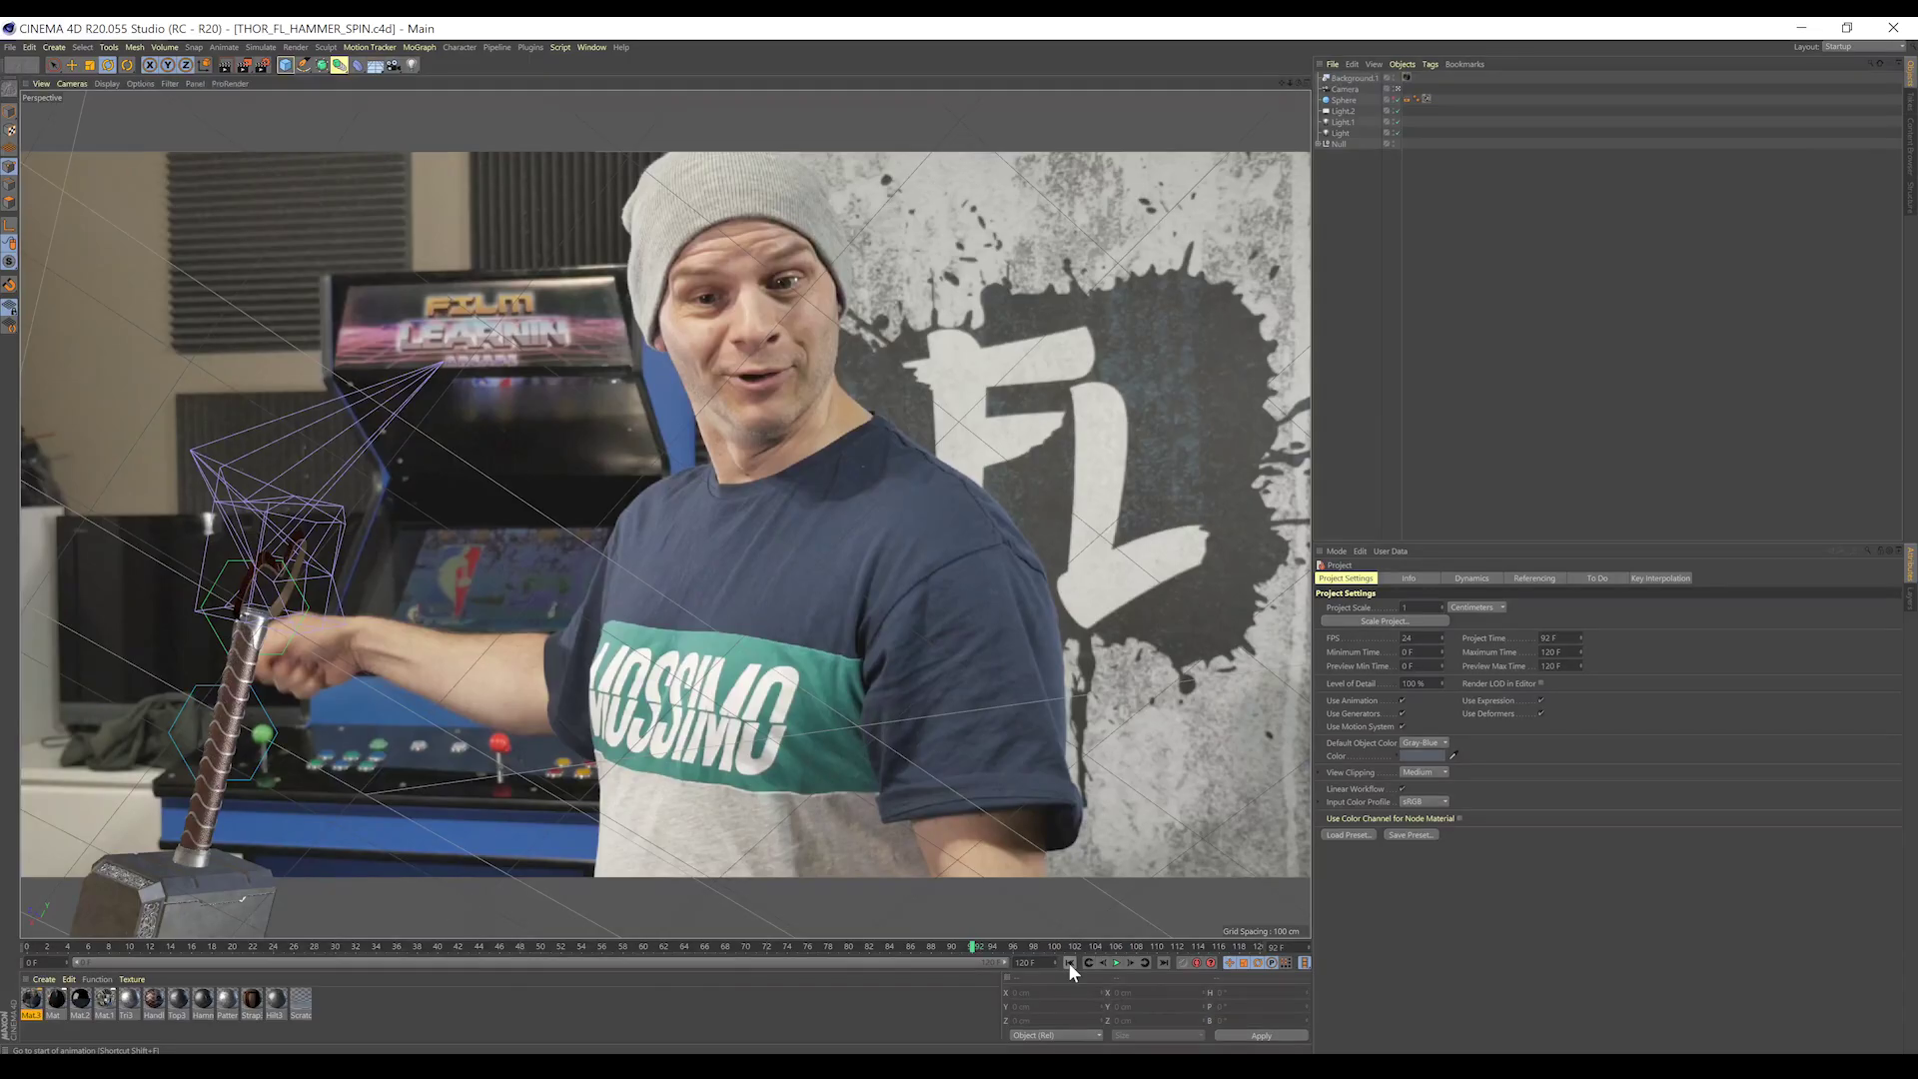
Play the hammer animation, then move the hammer's null toward the actor's chest
click(1069, 962)
click(1116, 962)
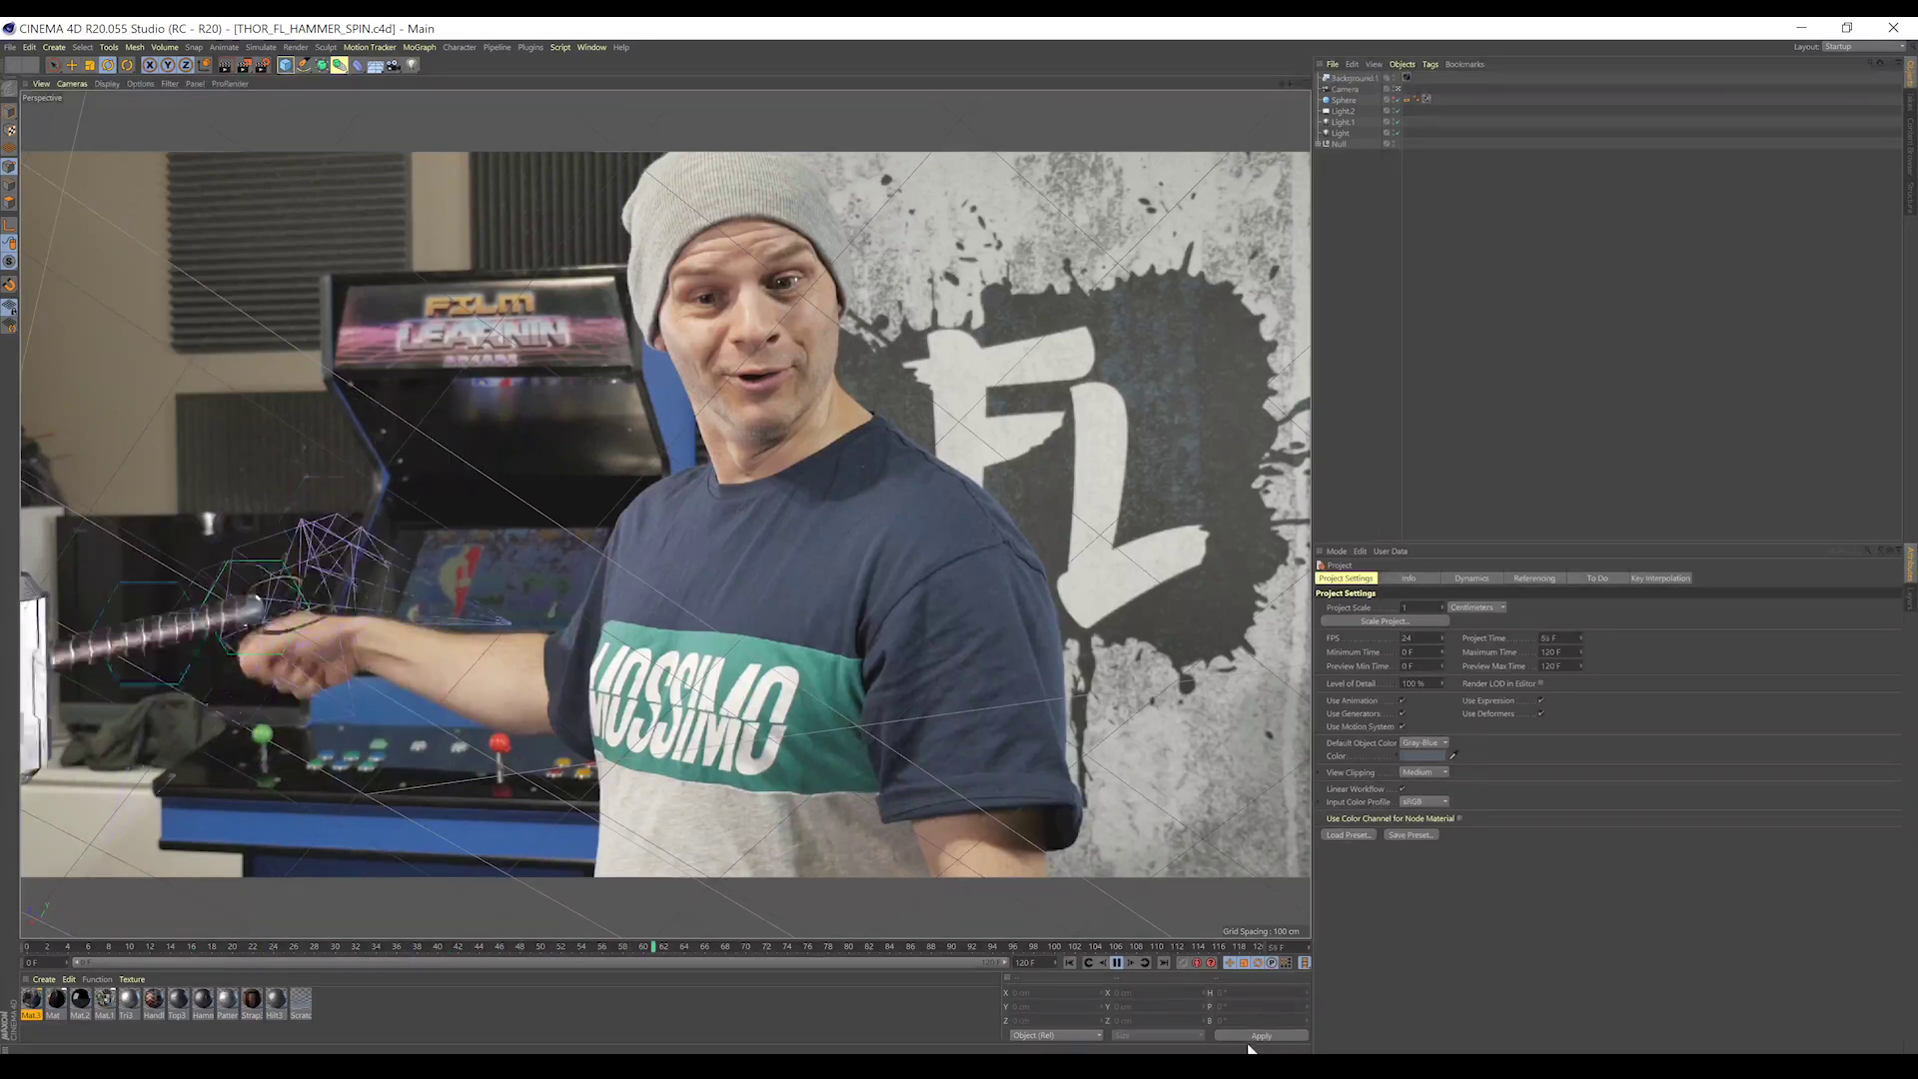
click(1116, 962)
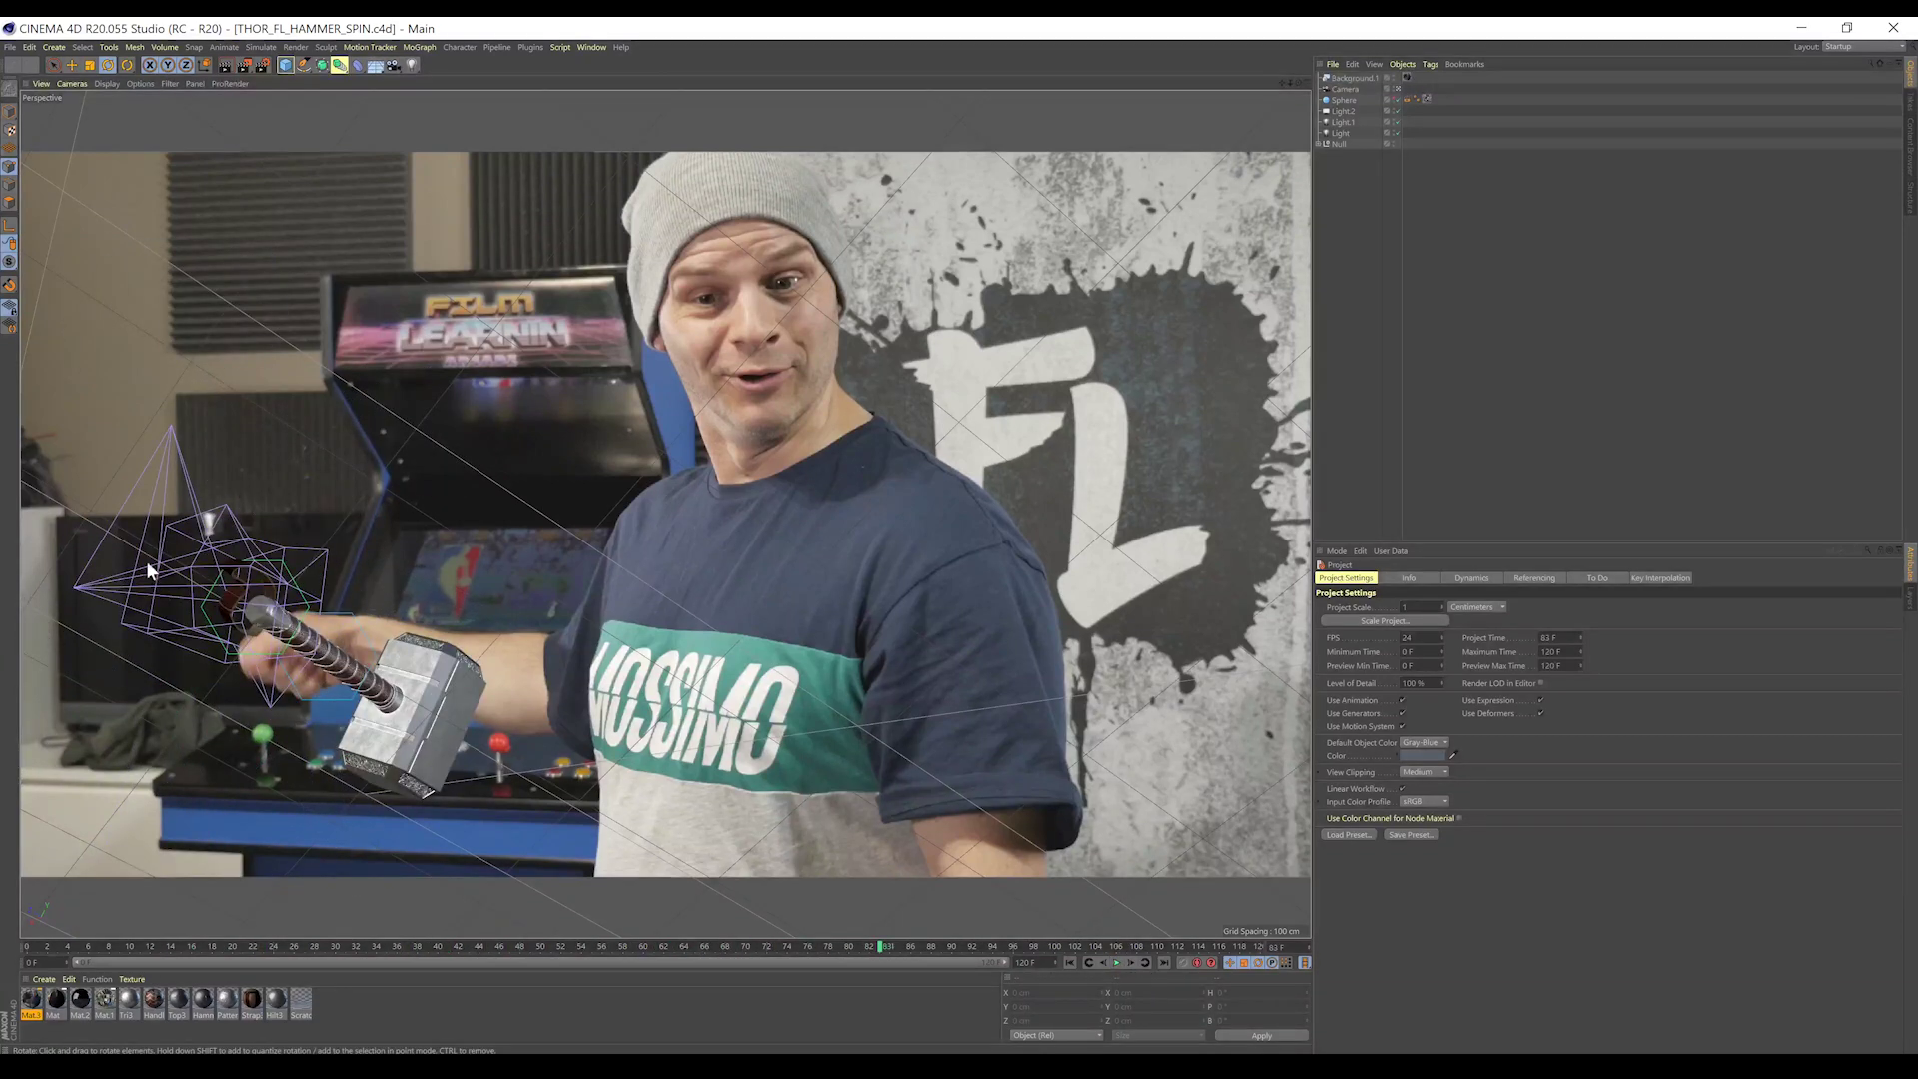
click(1337, 144)
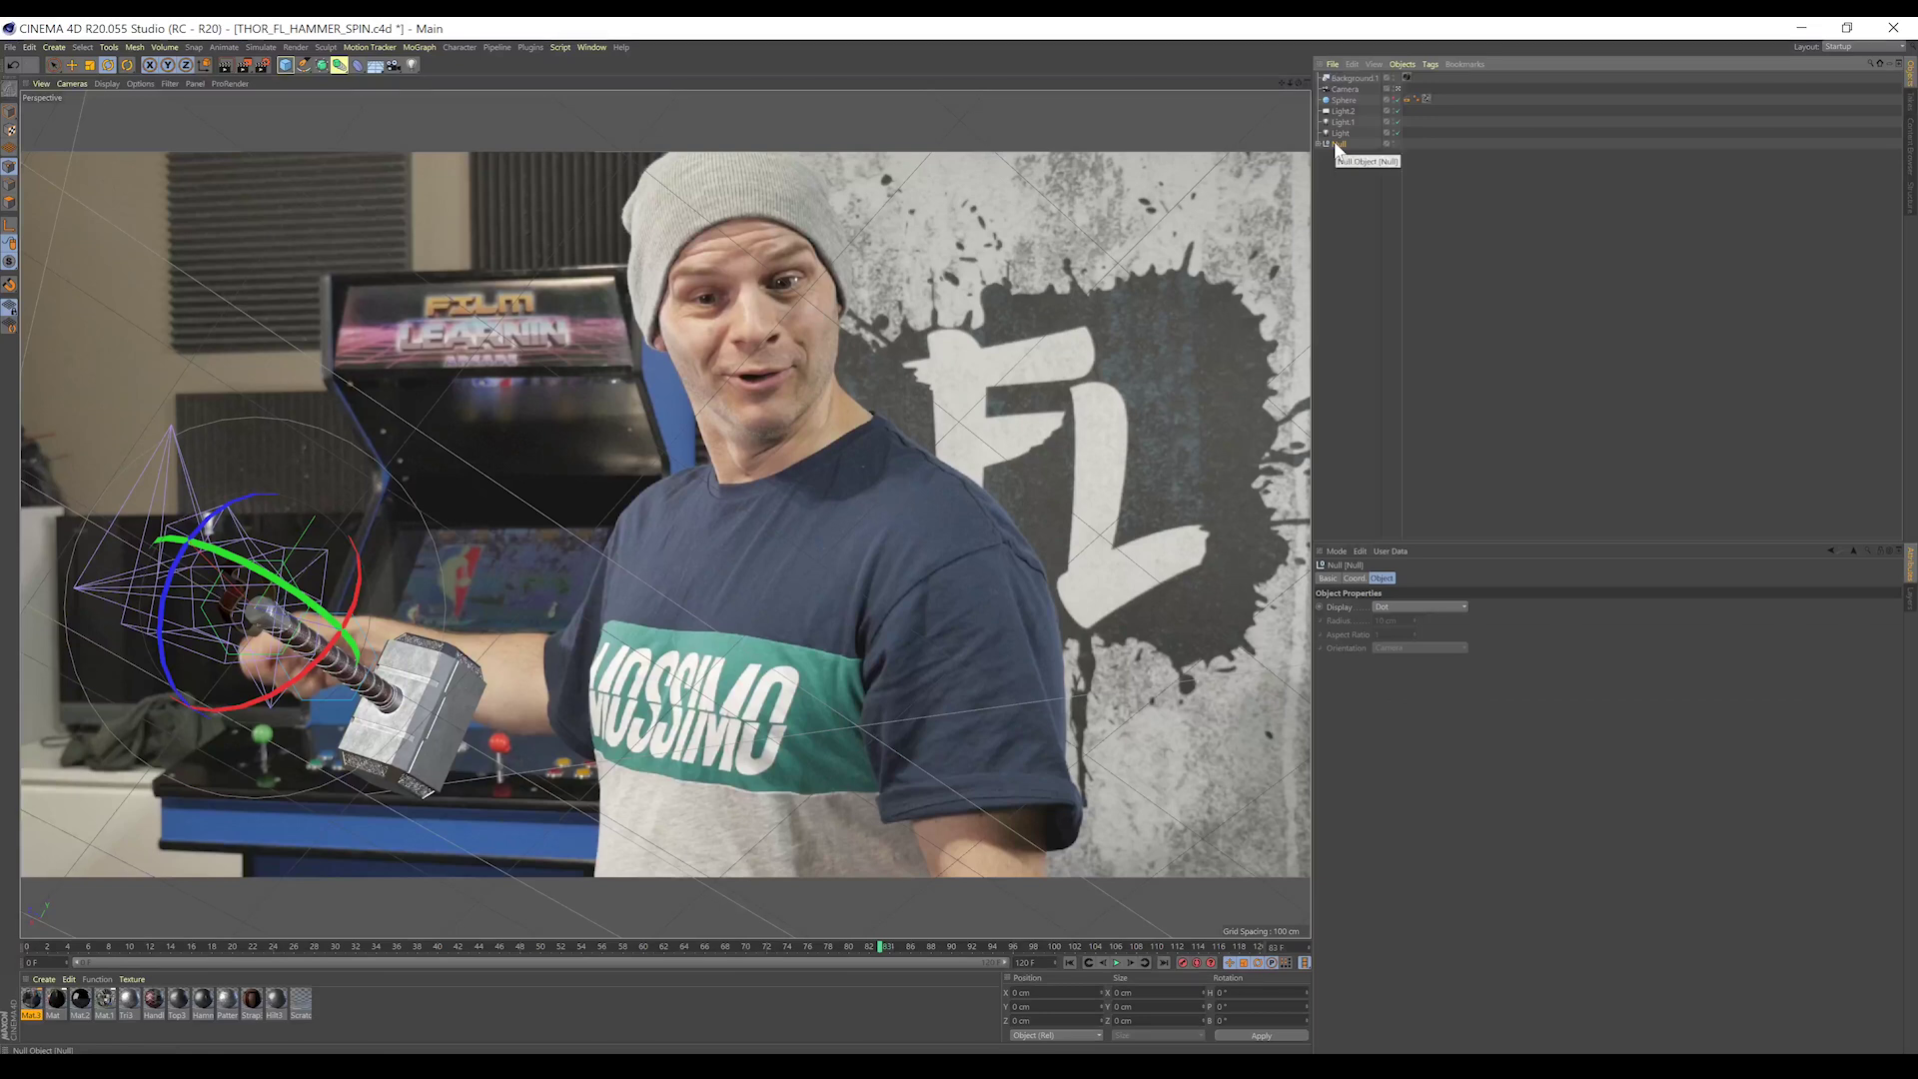
key(space)
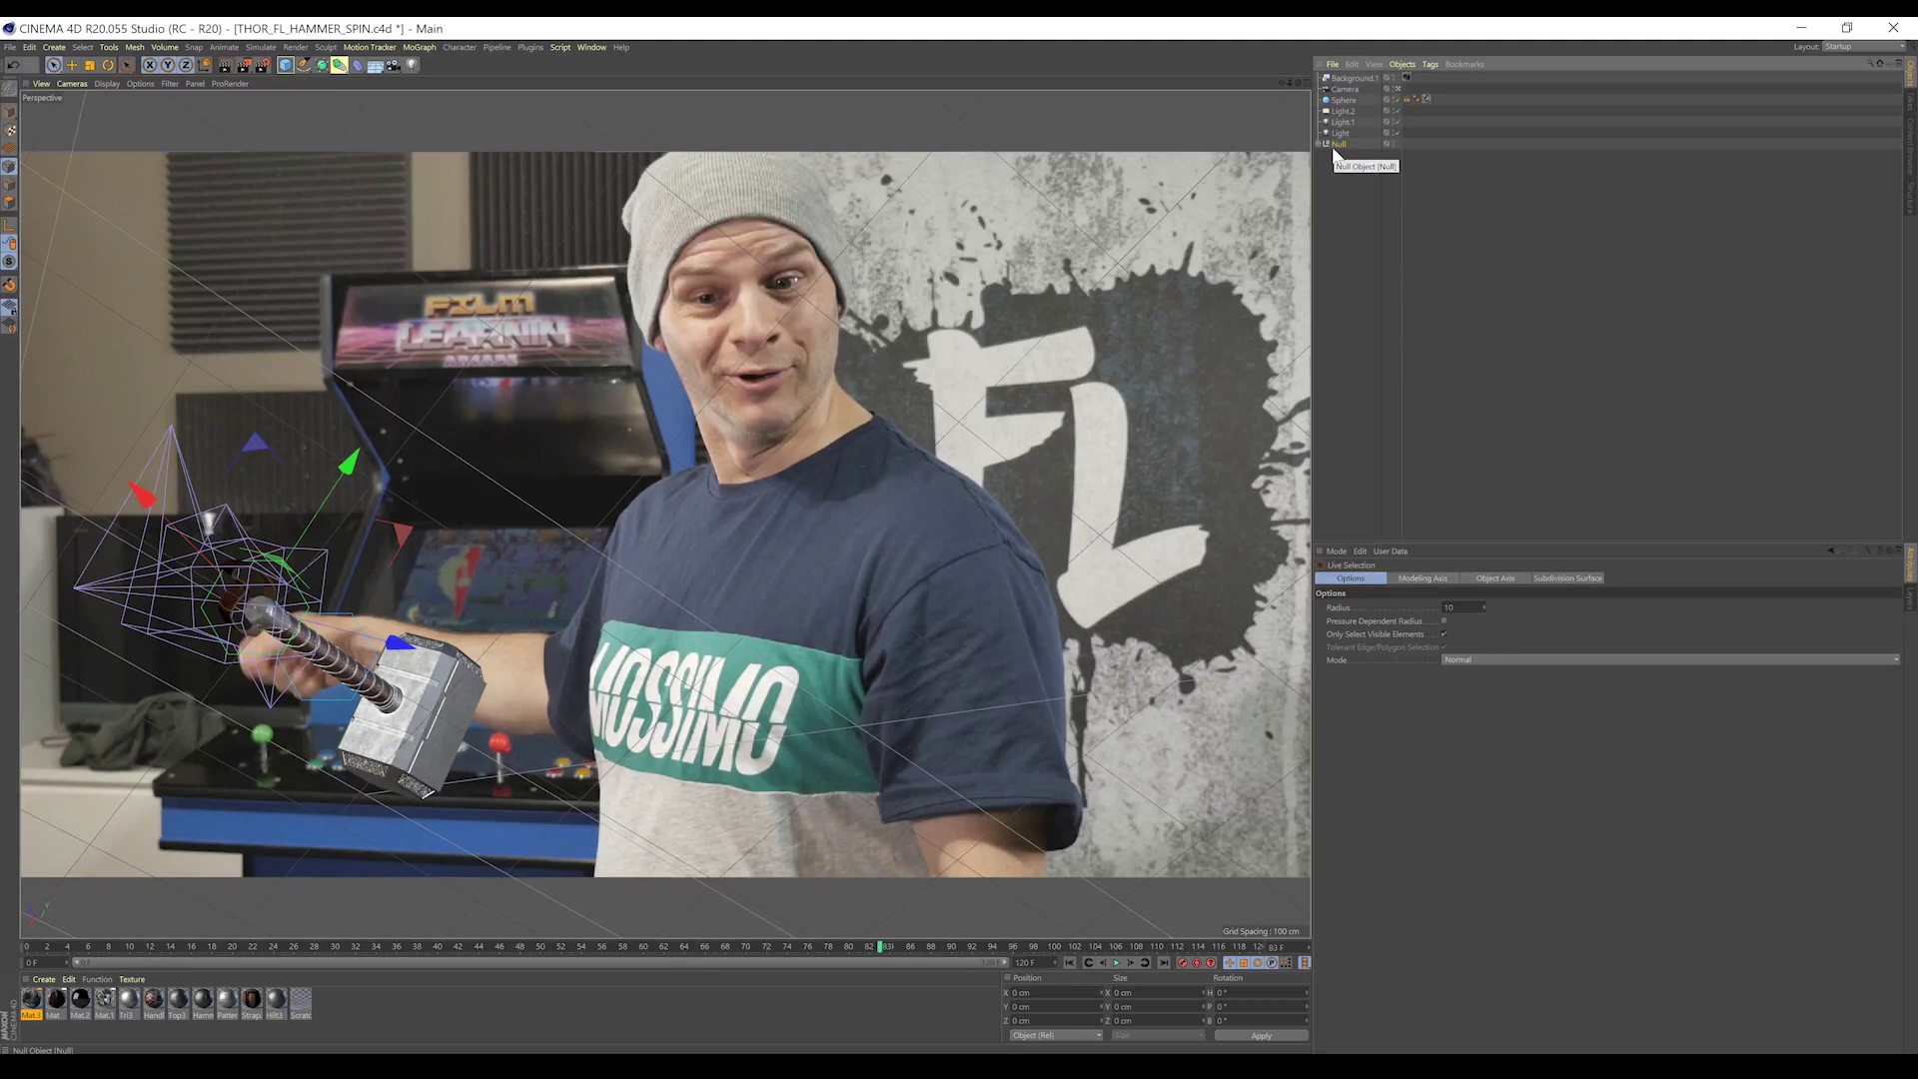
click(1341, 175)
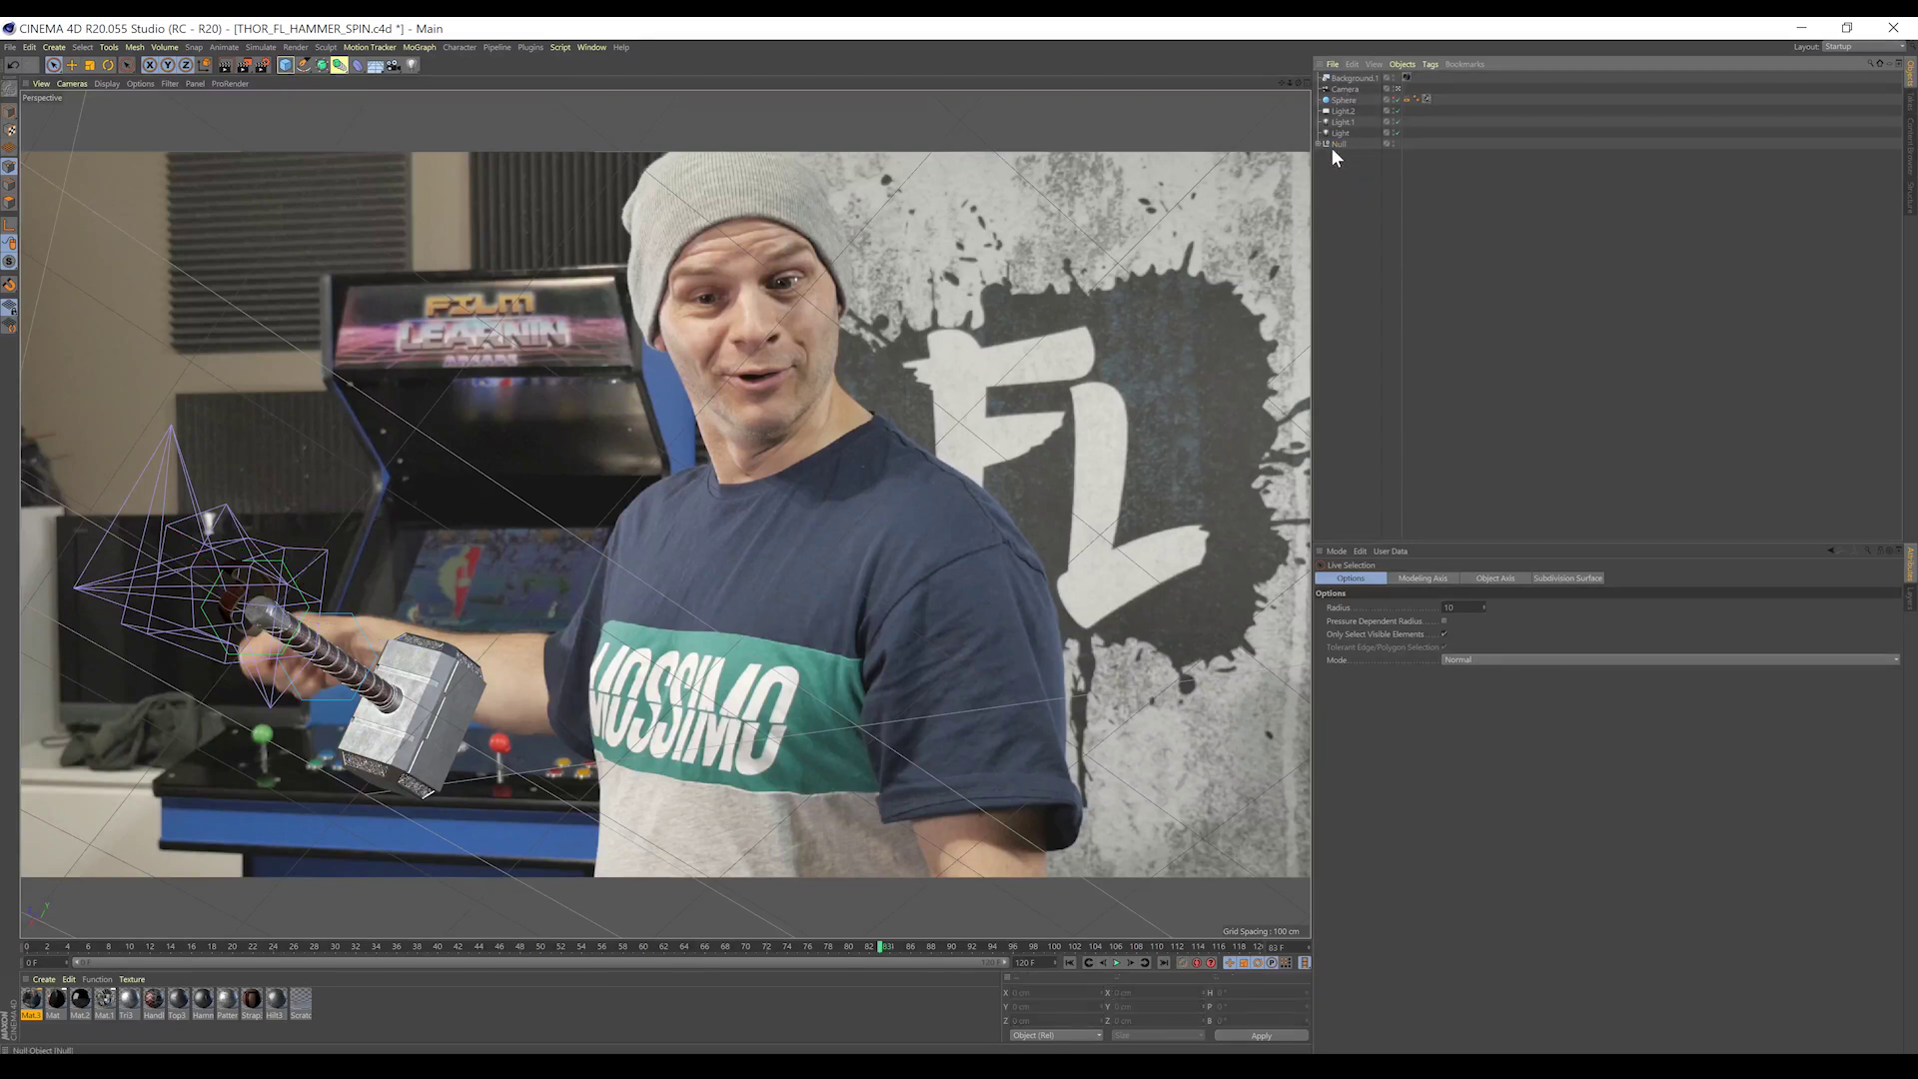
click(1334, 143)
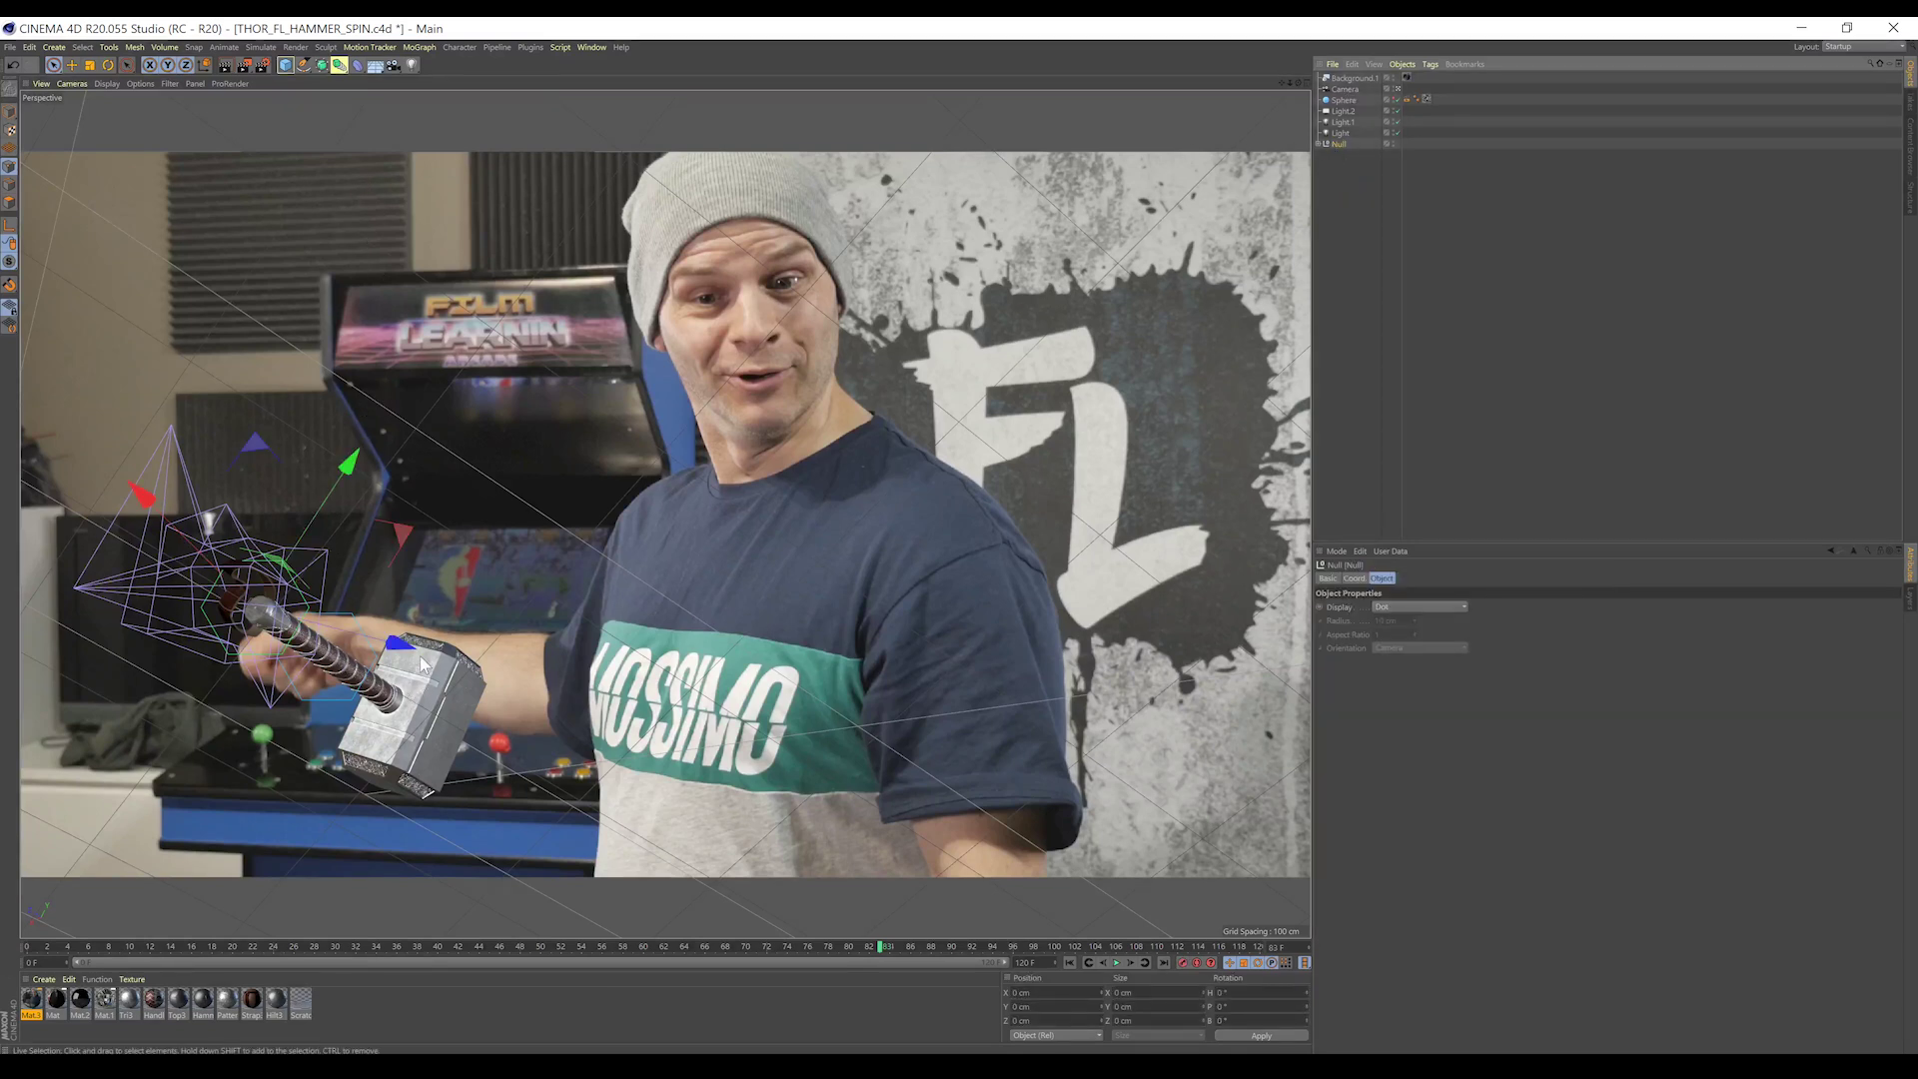
drag(405, 644, 639, 392)
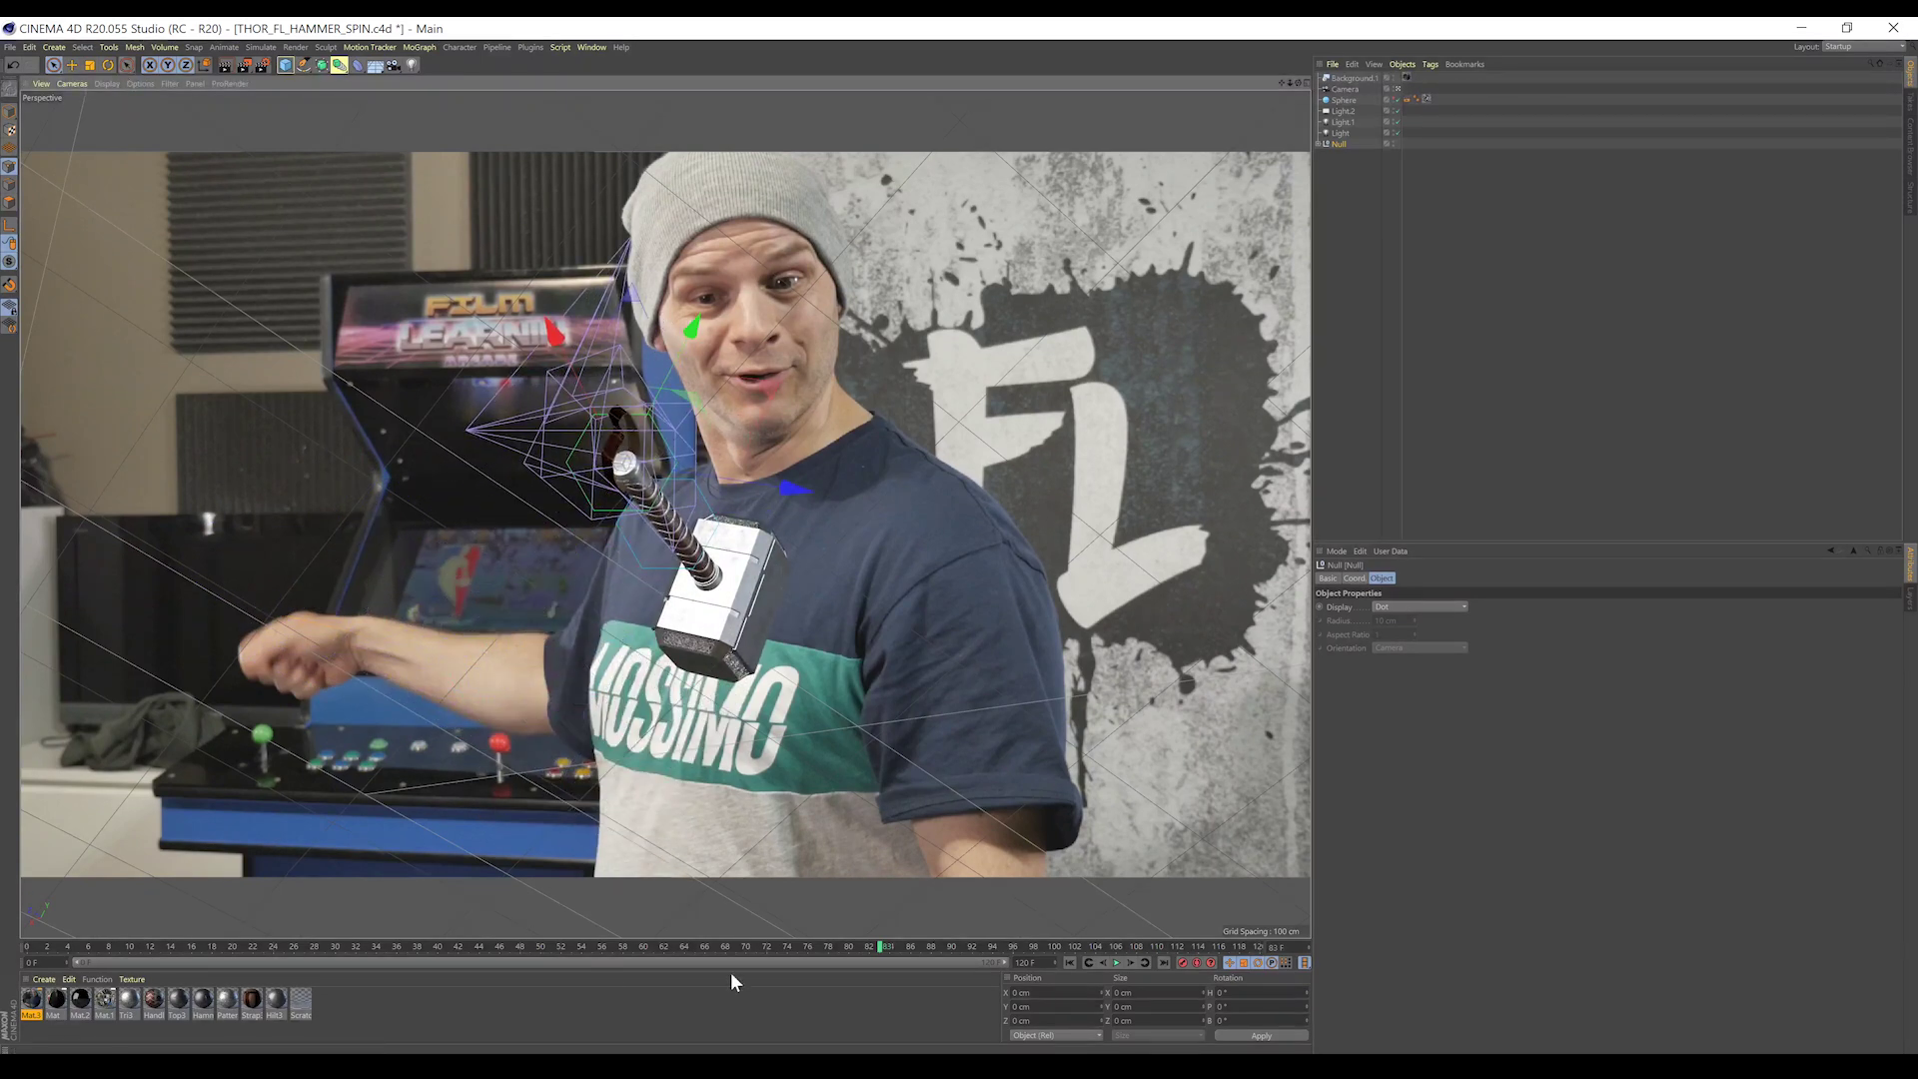
Rotate the null to tilt the hammer's spin axis and replay the animation
click(1115, 962)
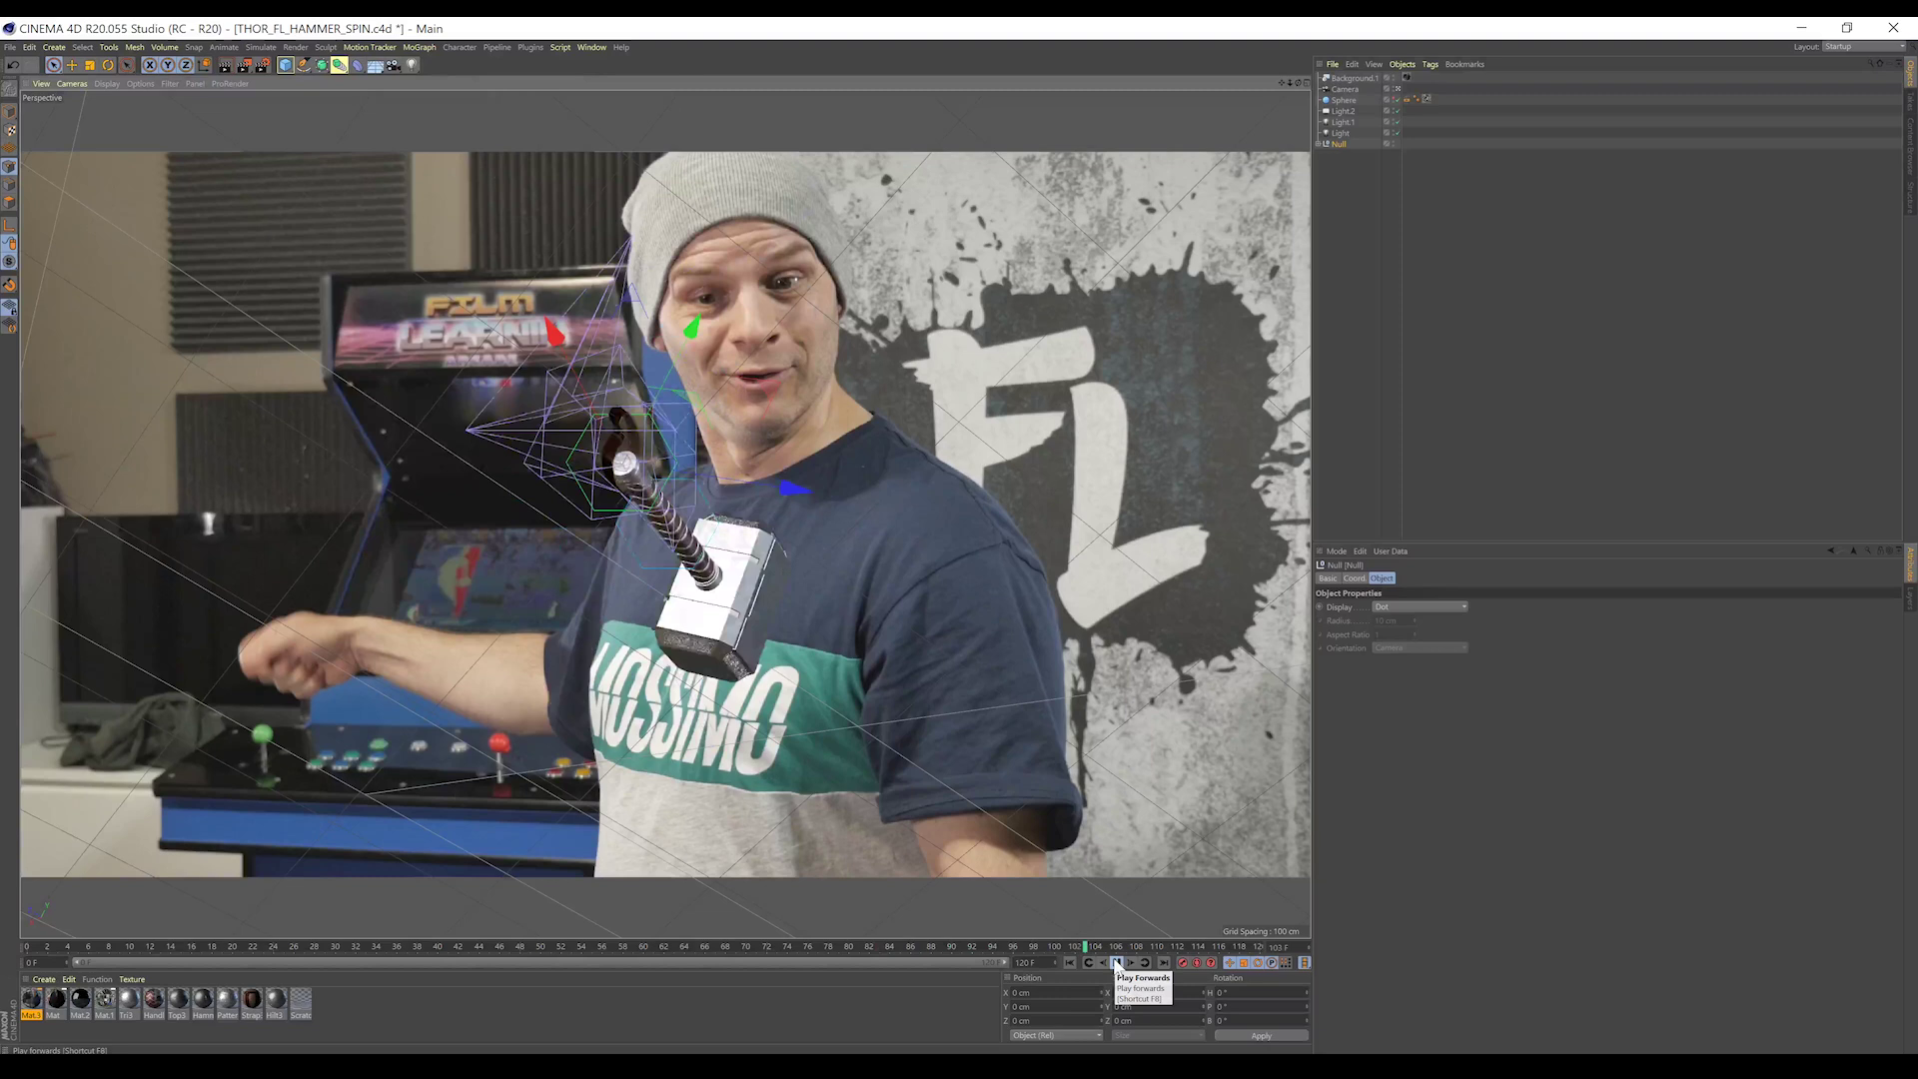
click(1116, 962)
click(109, 65)
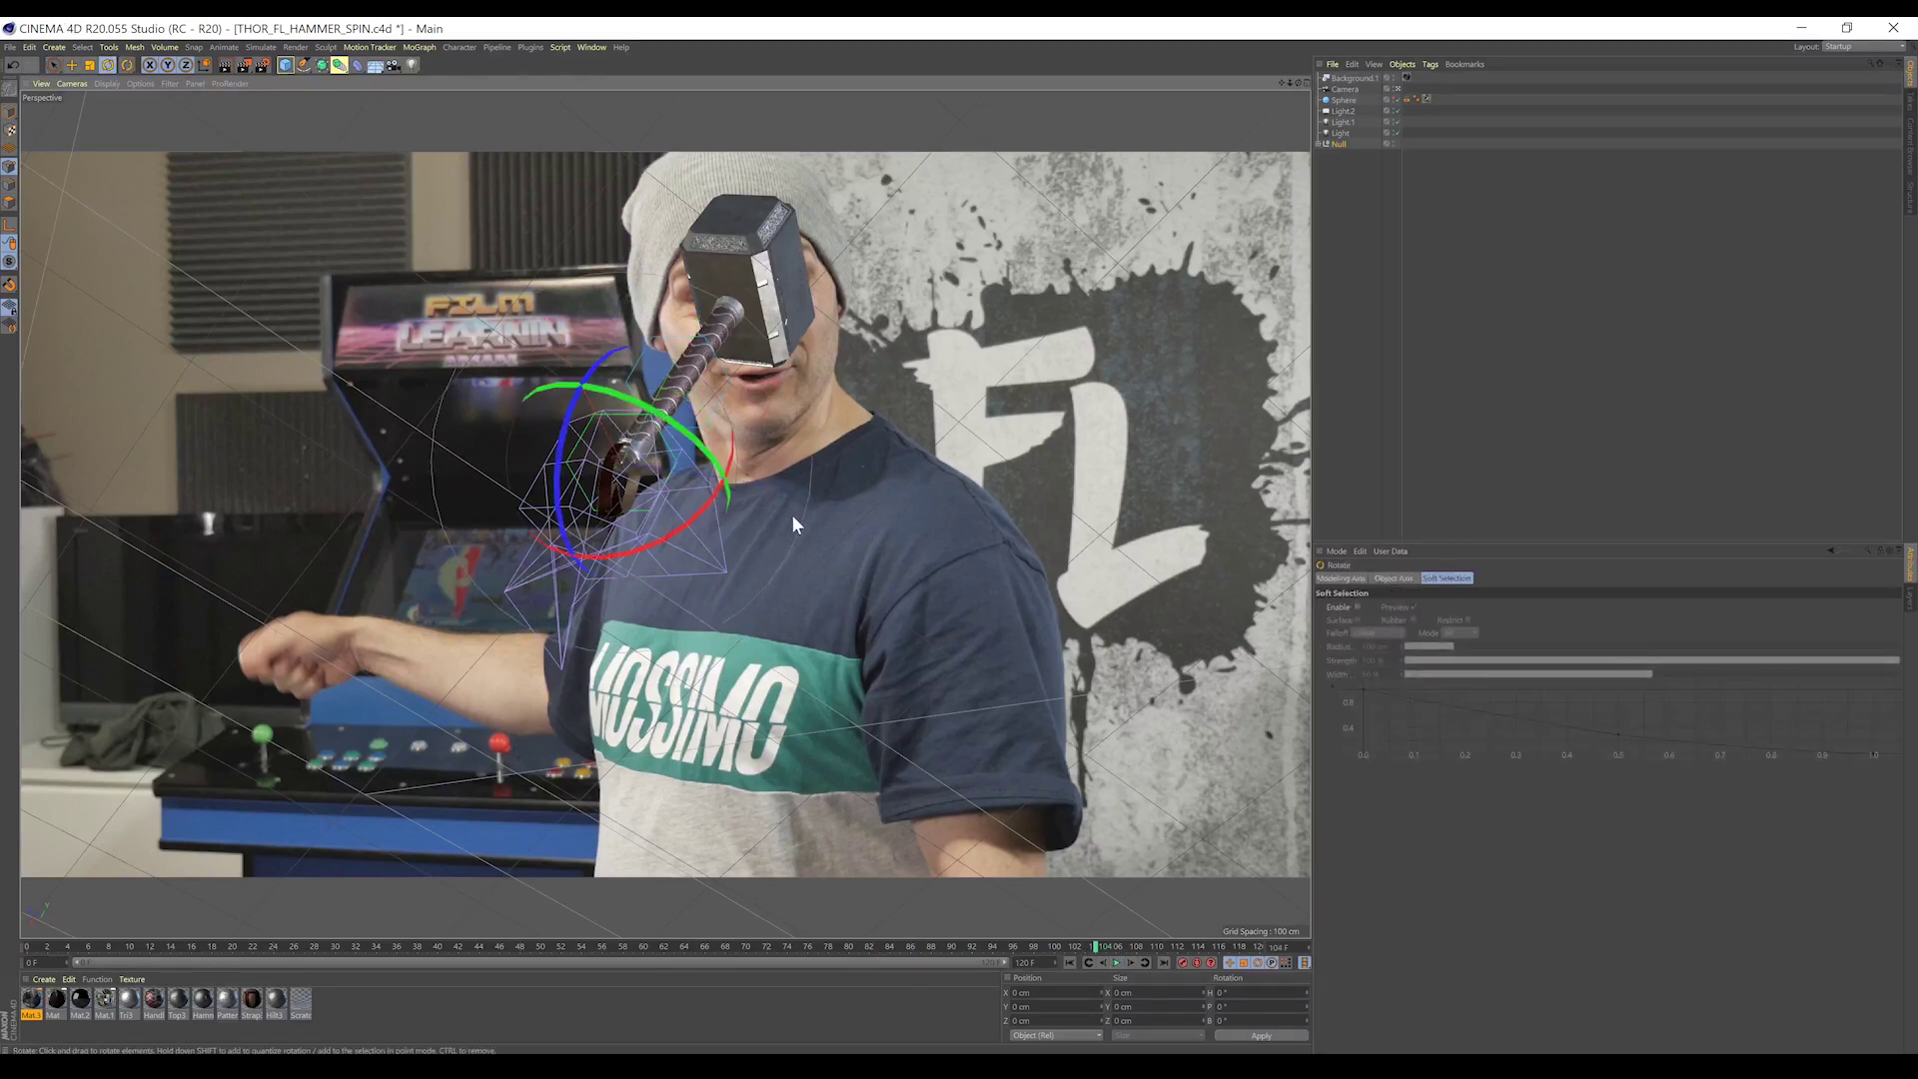
drag(701, 452, 1052, 920)
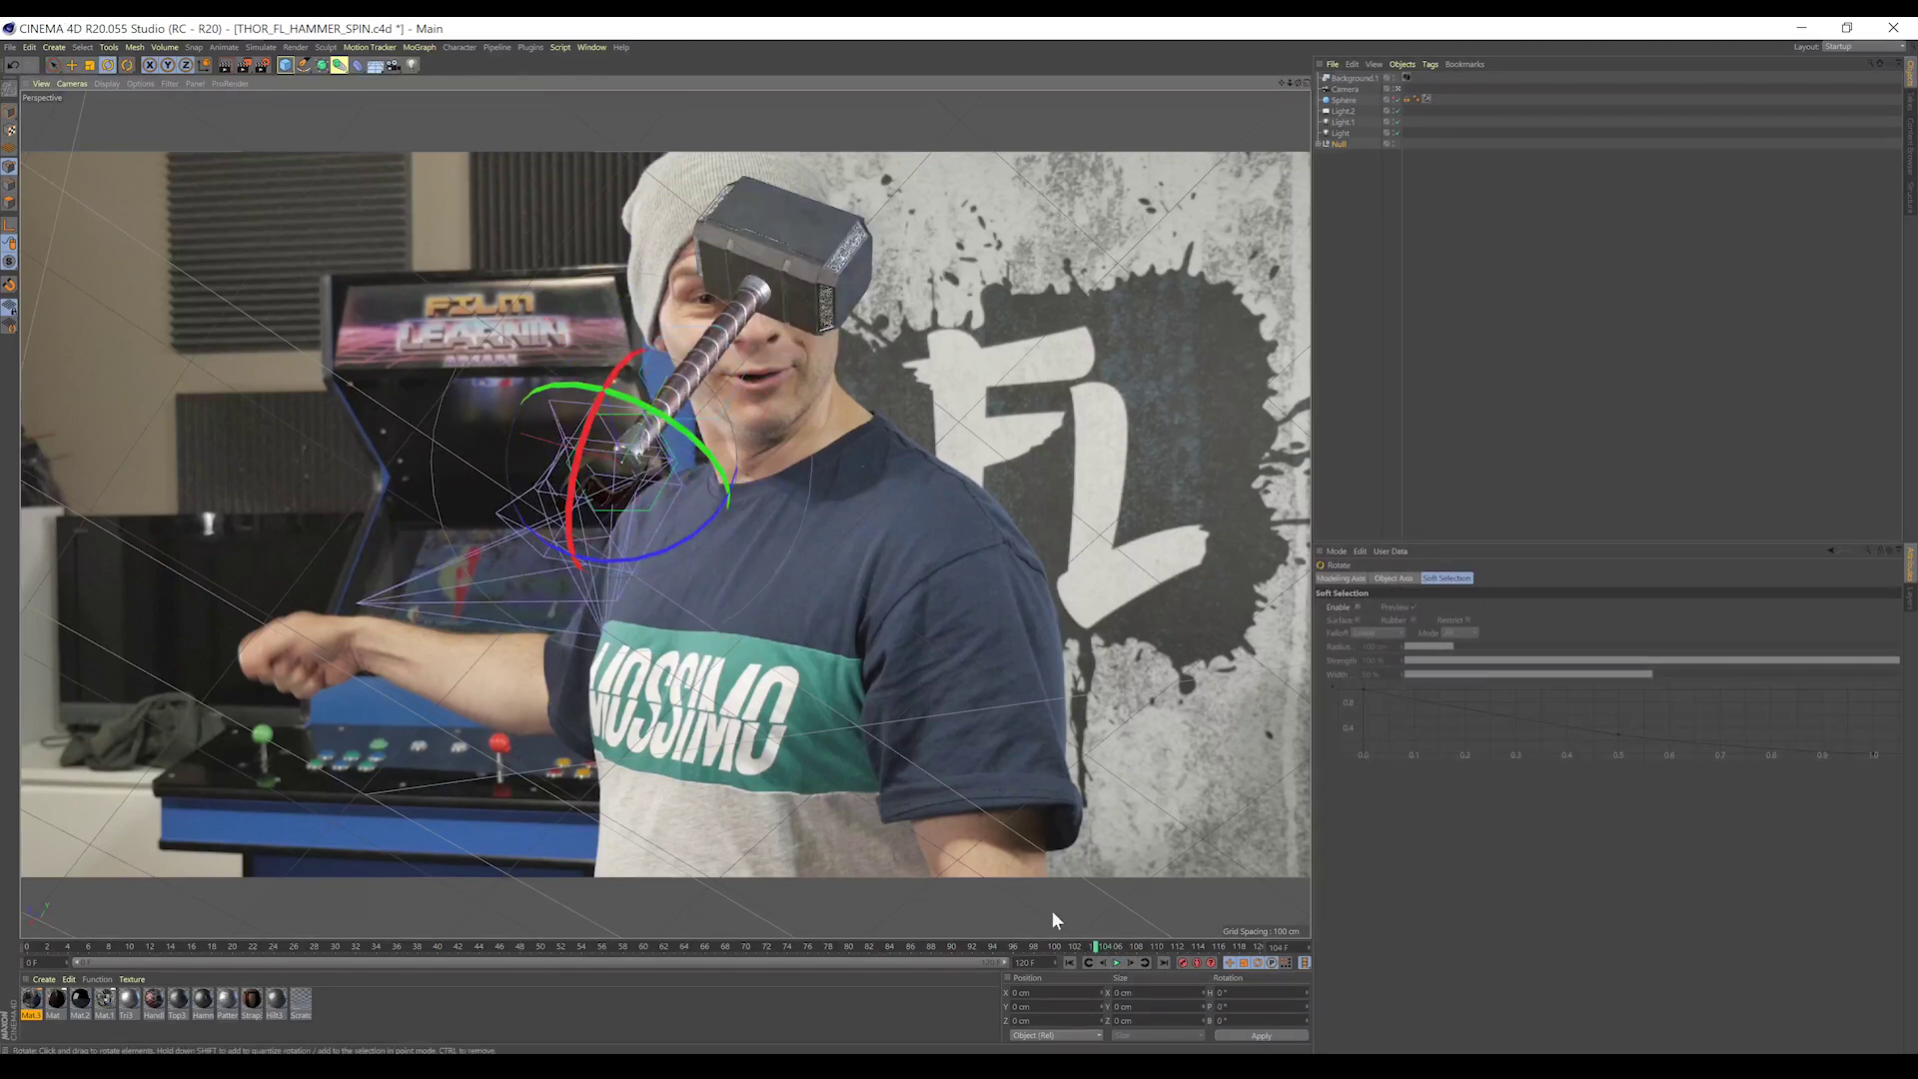
click(1117, 962)
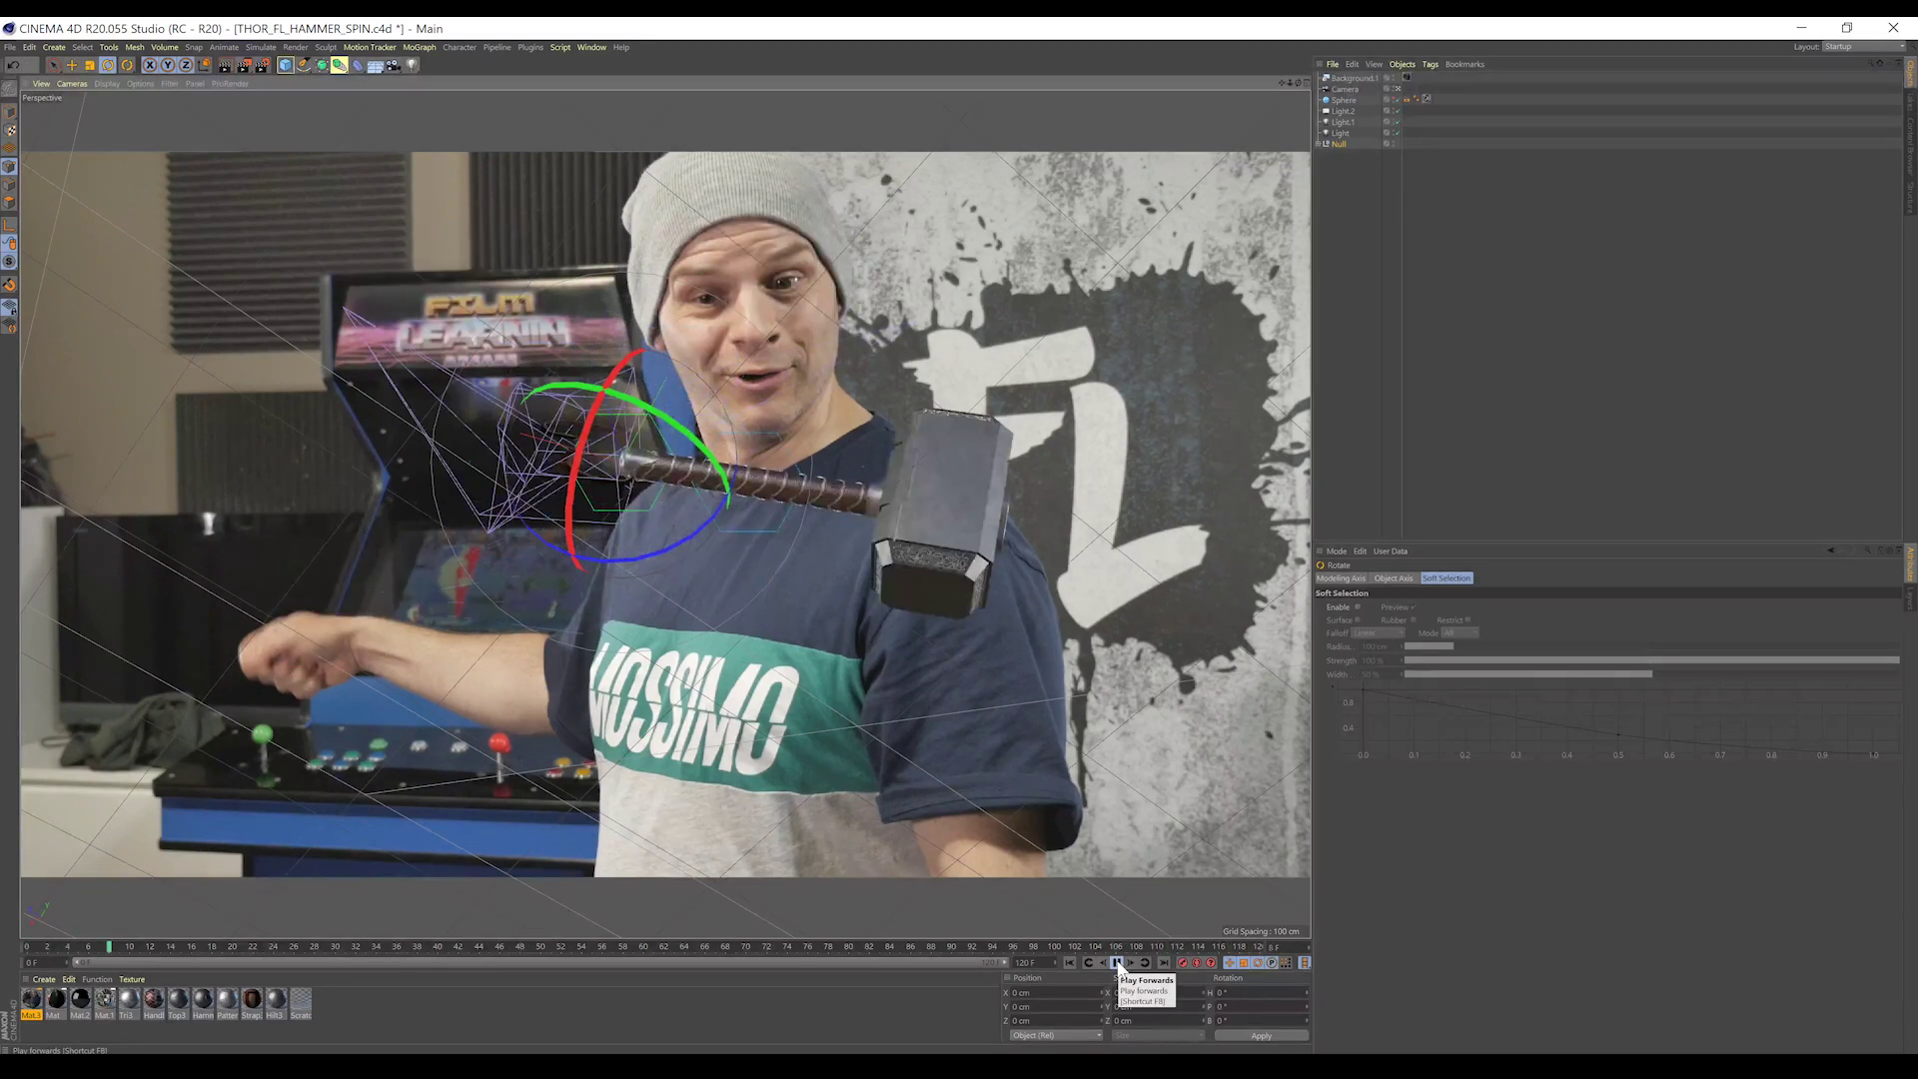